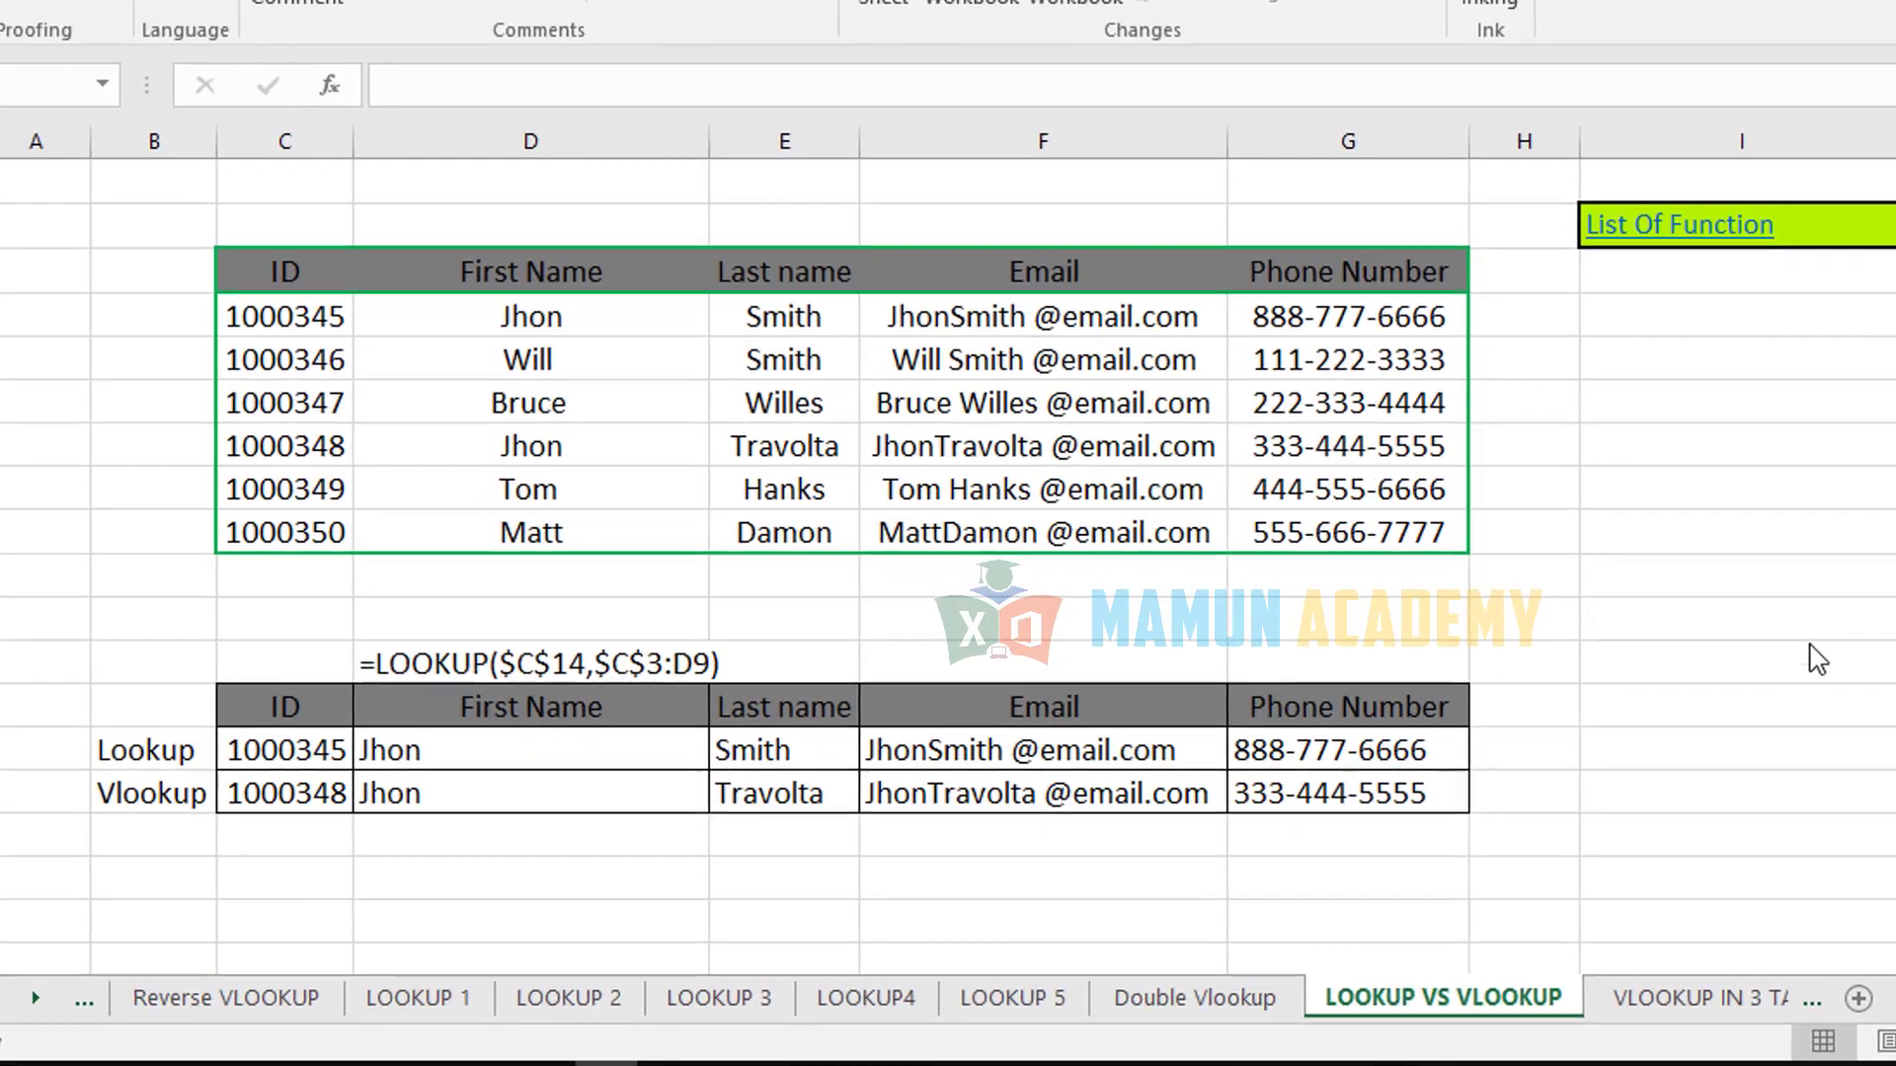
- Clear the old Lookup and Vlookup results in D14:G15
left_click_drag(1737, 531, 1738, 617)
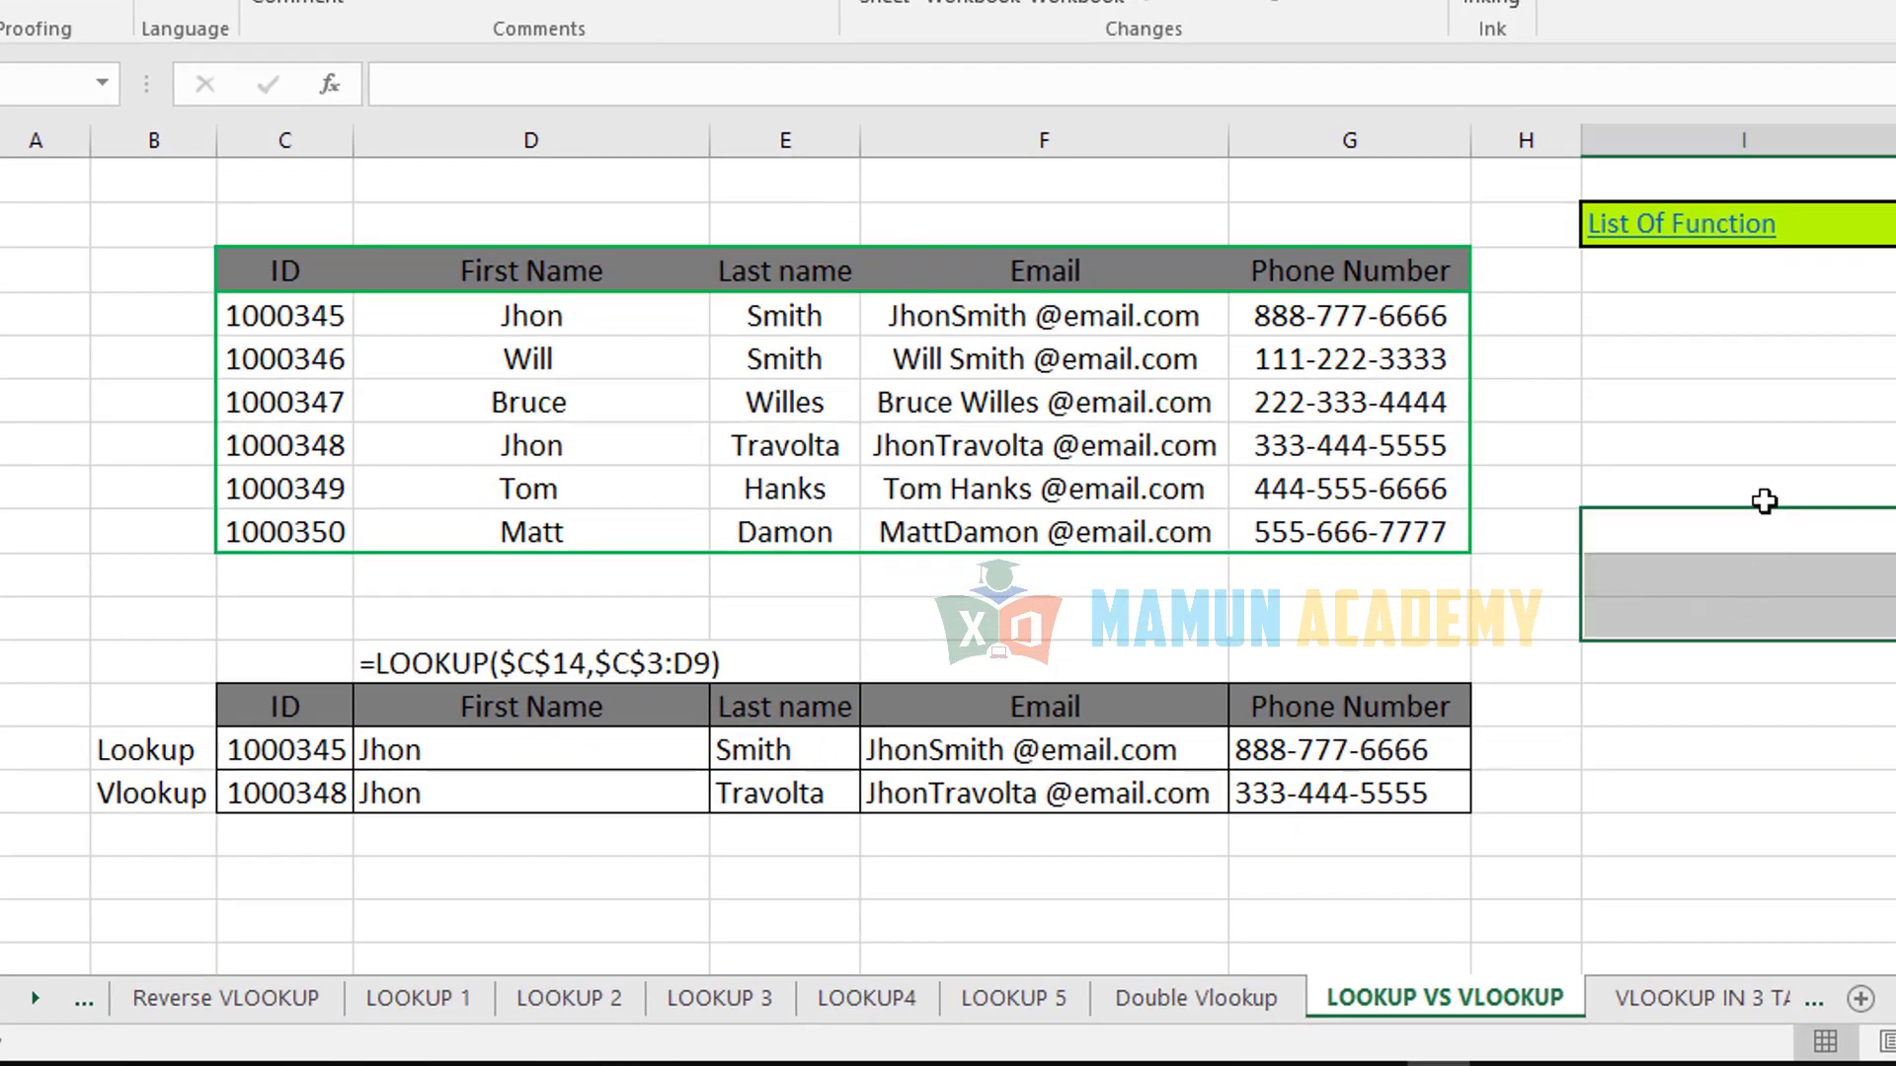
left_click(1763, 499)
left_click_drag(530, 766, 1381, 826)
key("Delete")
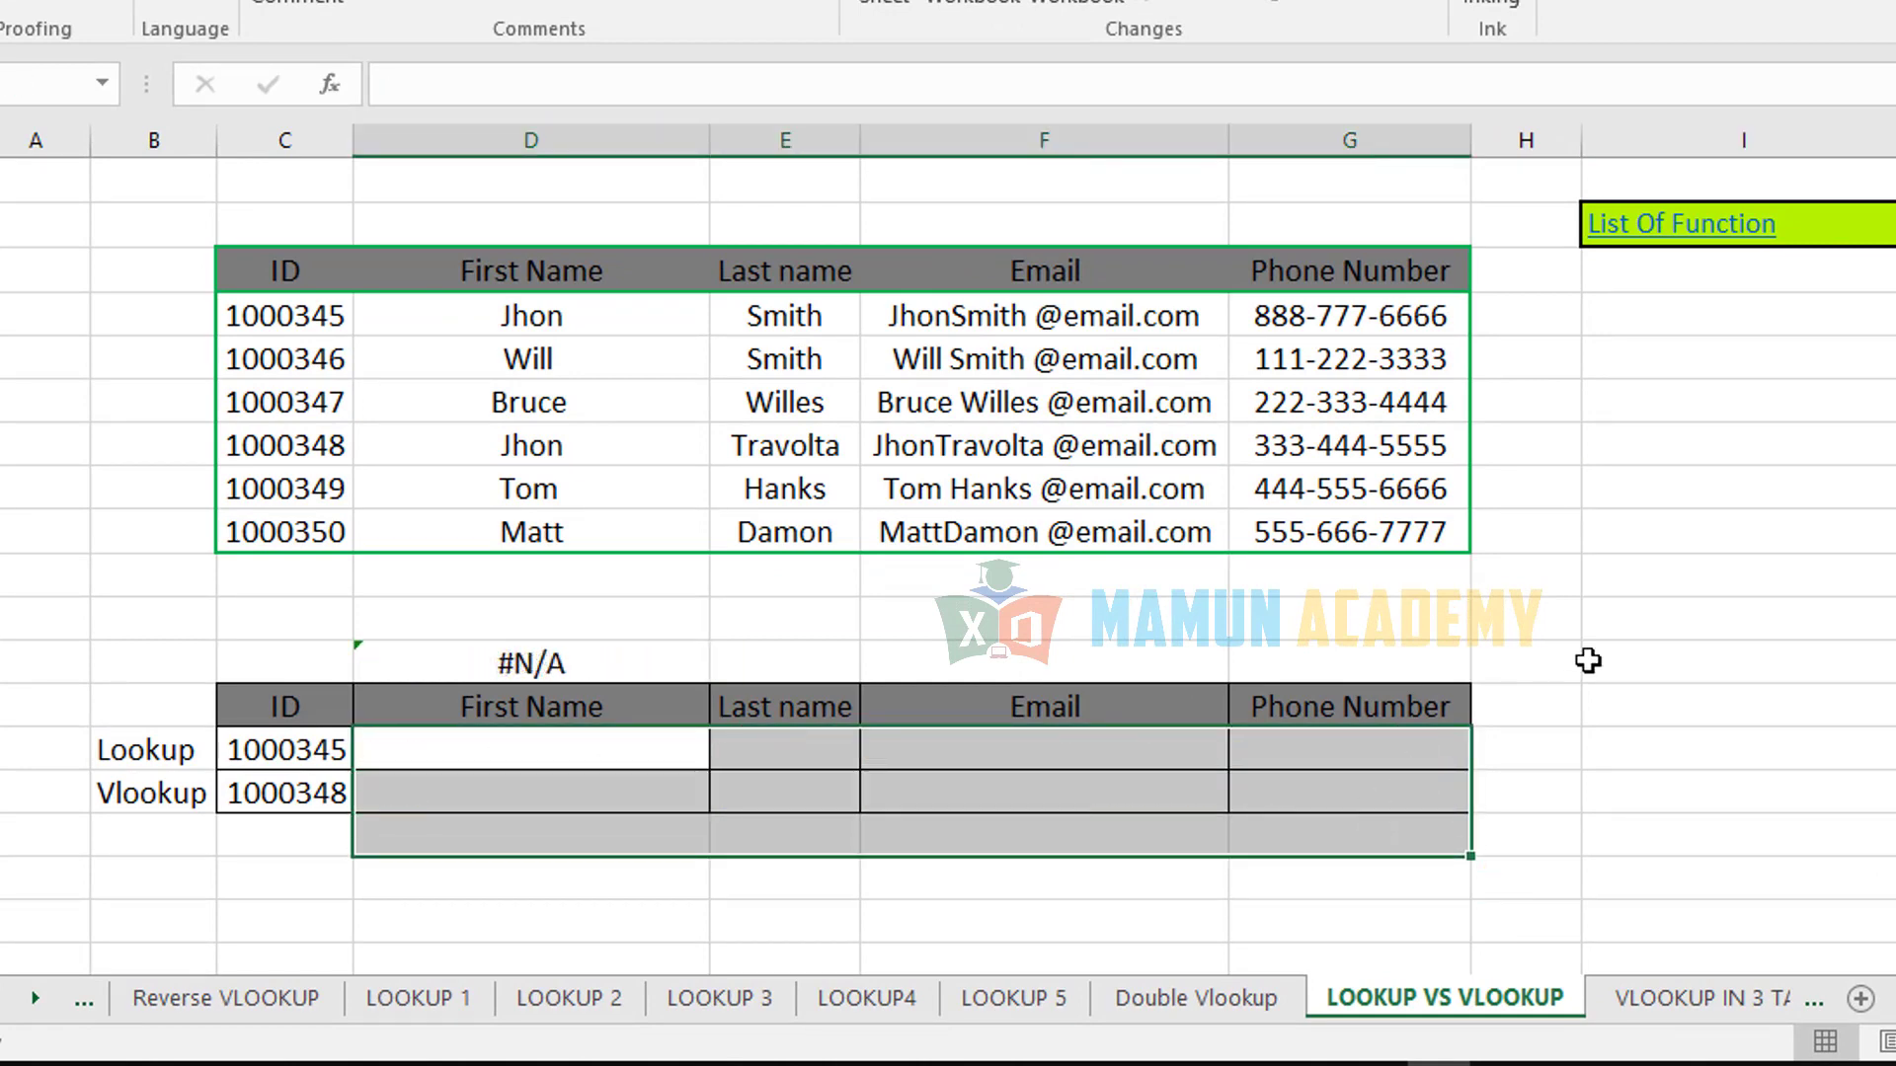
- Review the source table's ID, First Name, Last name, Email and Phone Number columns
left_click(1586, 657)
left_click(318, 752)
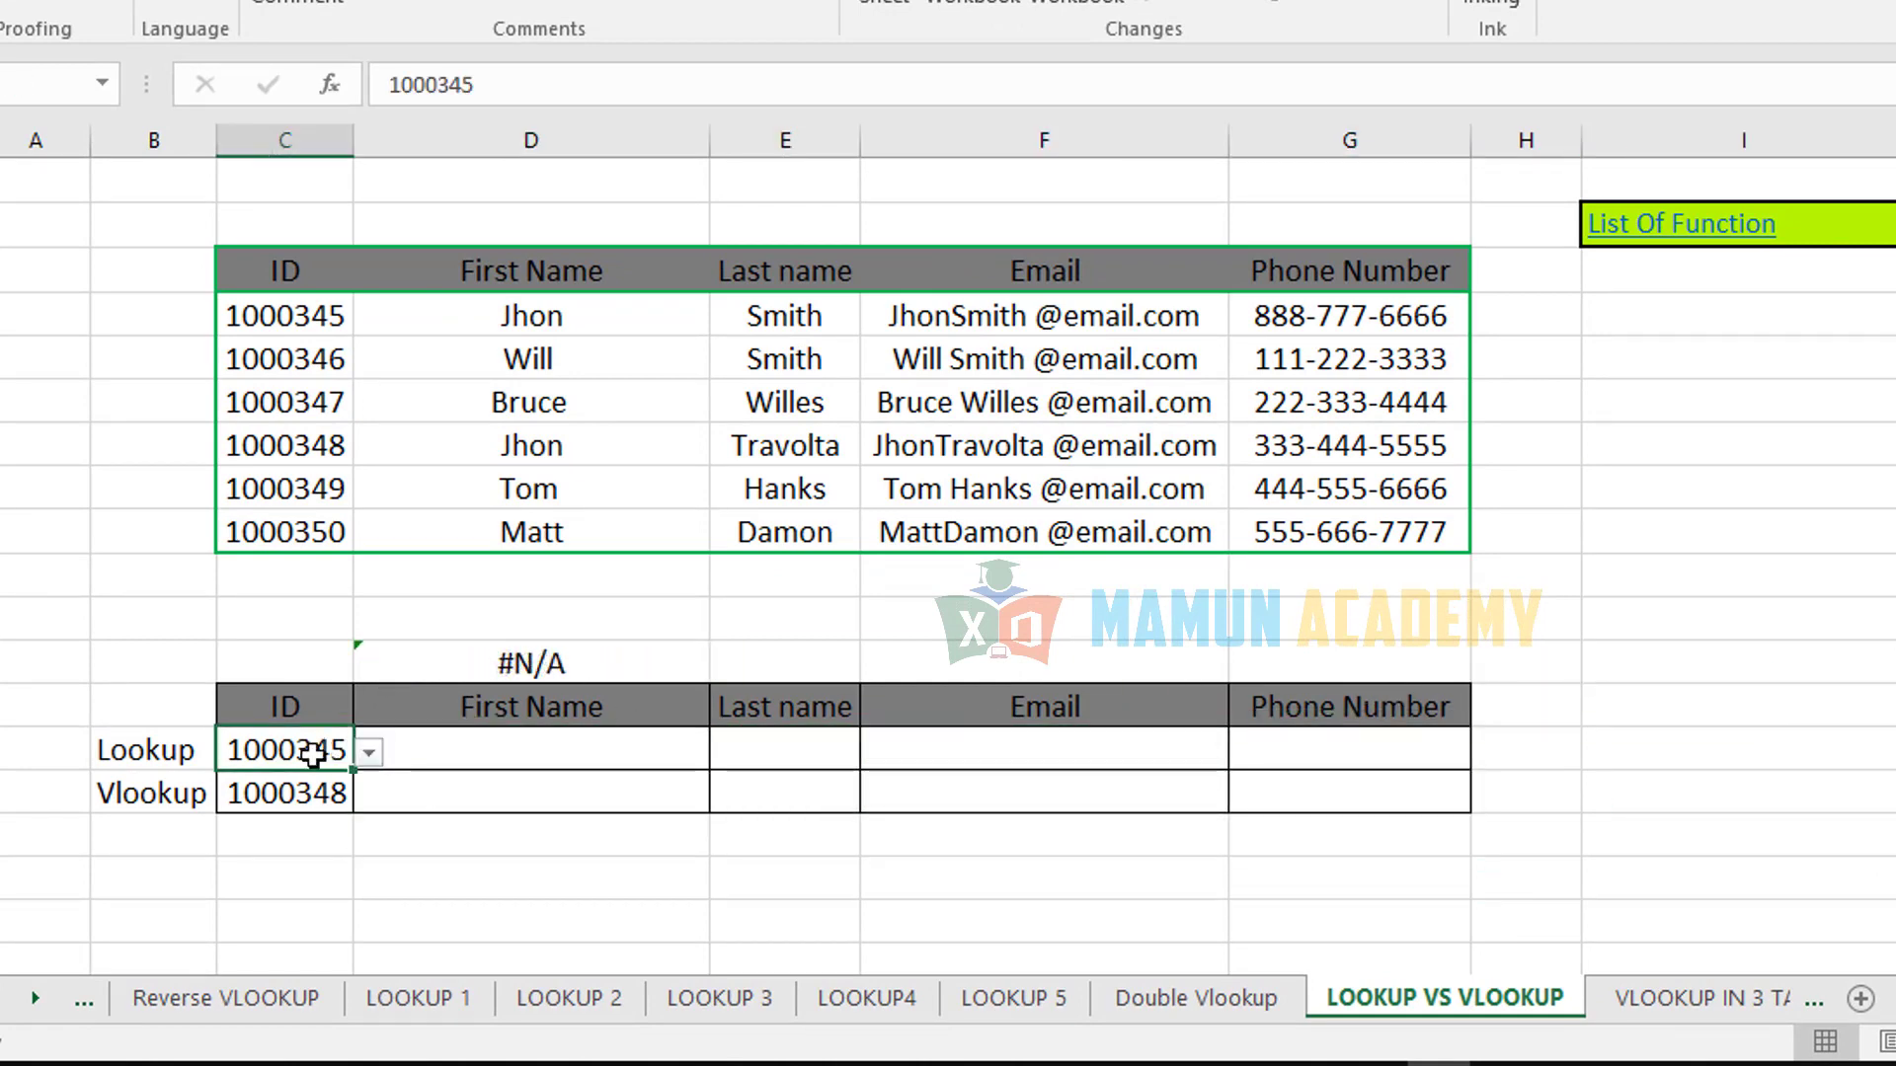
key("Down")
key("Down")
key("Down")
left_click(301, 284)
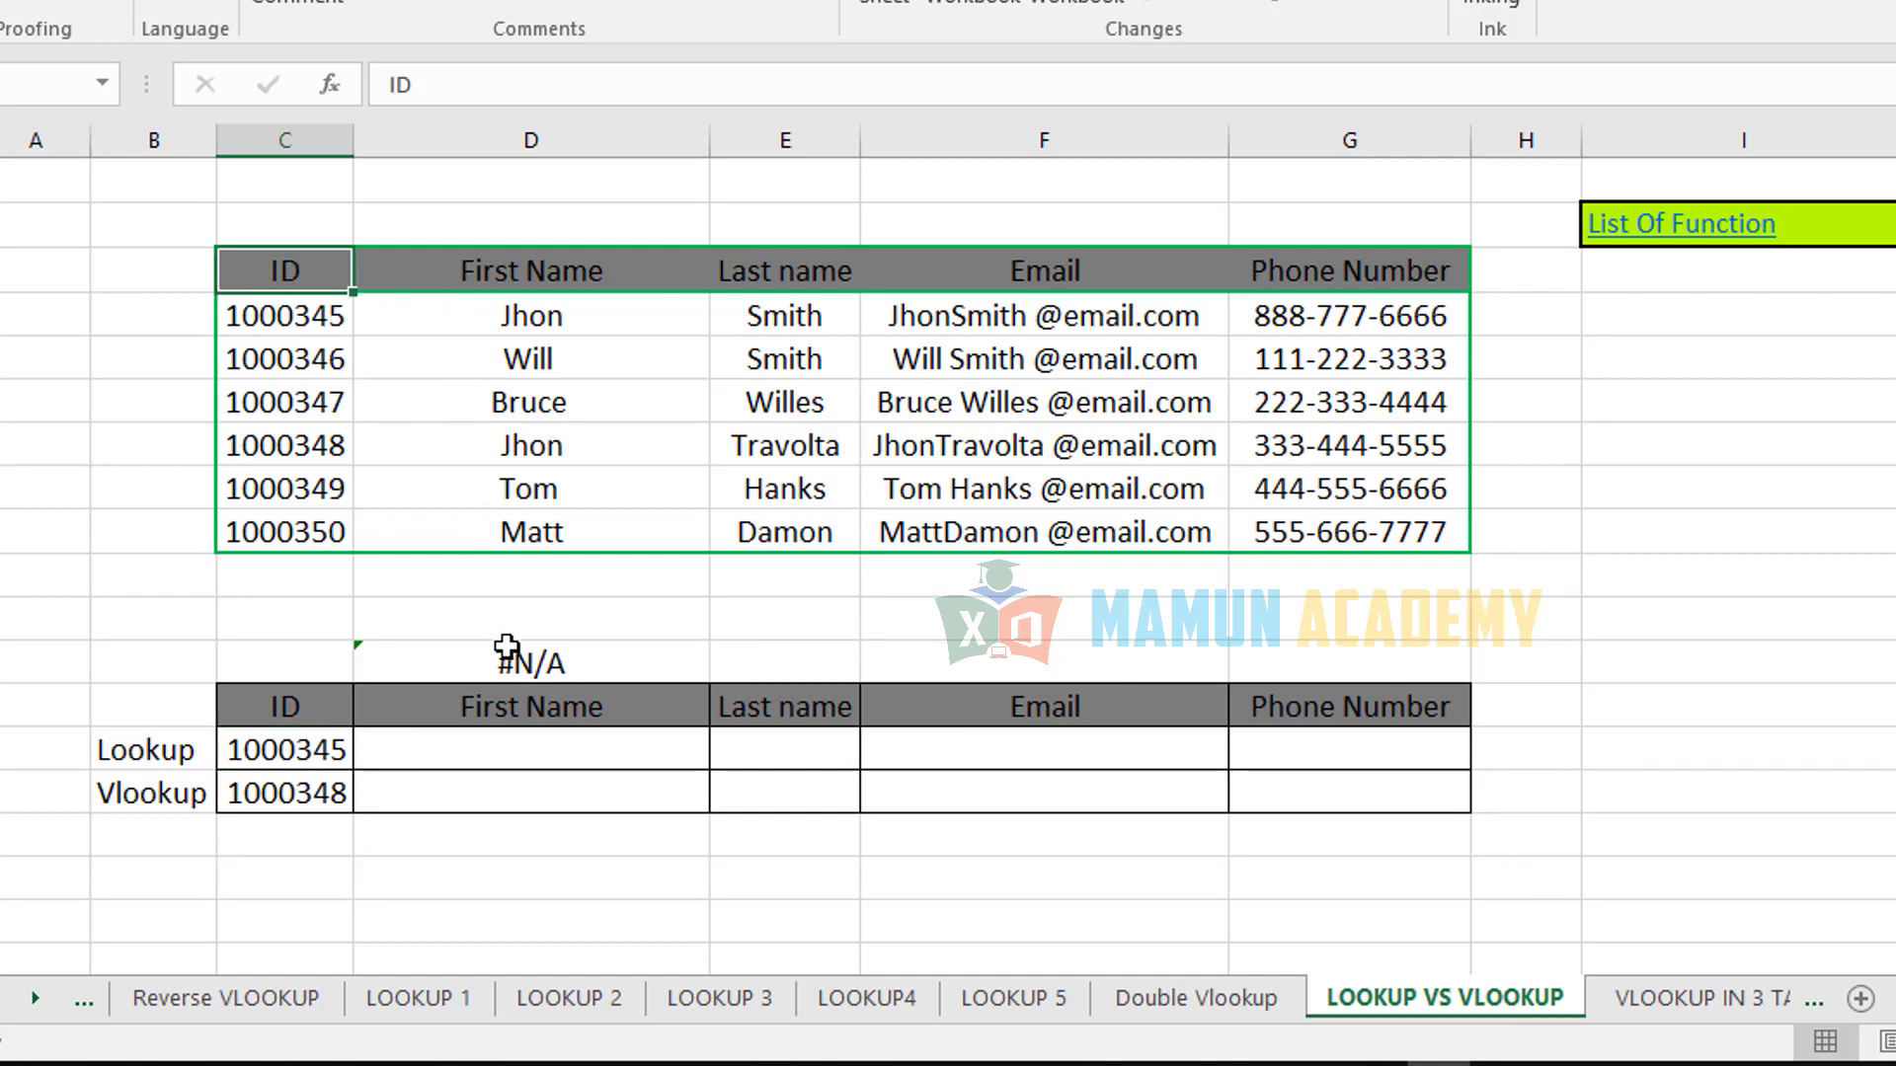
left_click(537, 720)
left_click(772, 308)
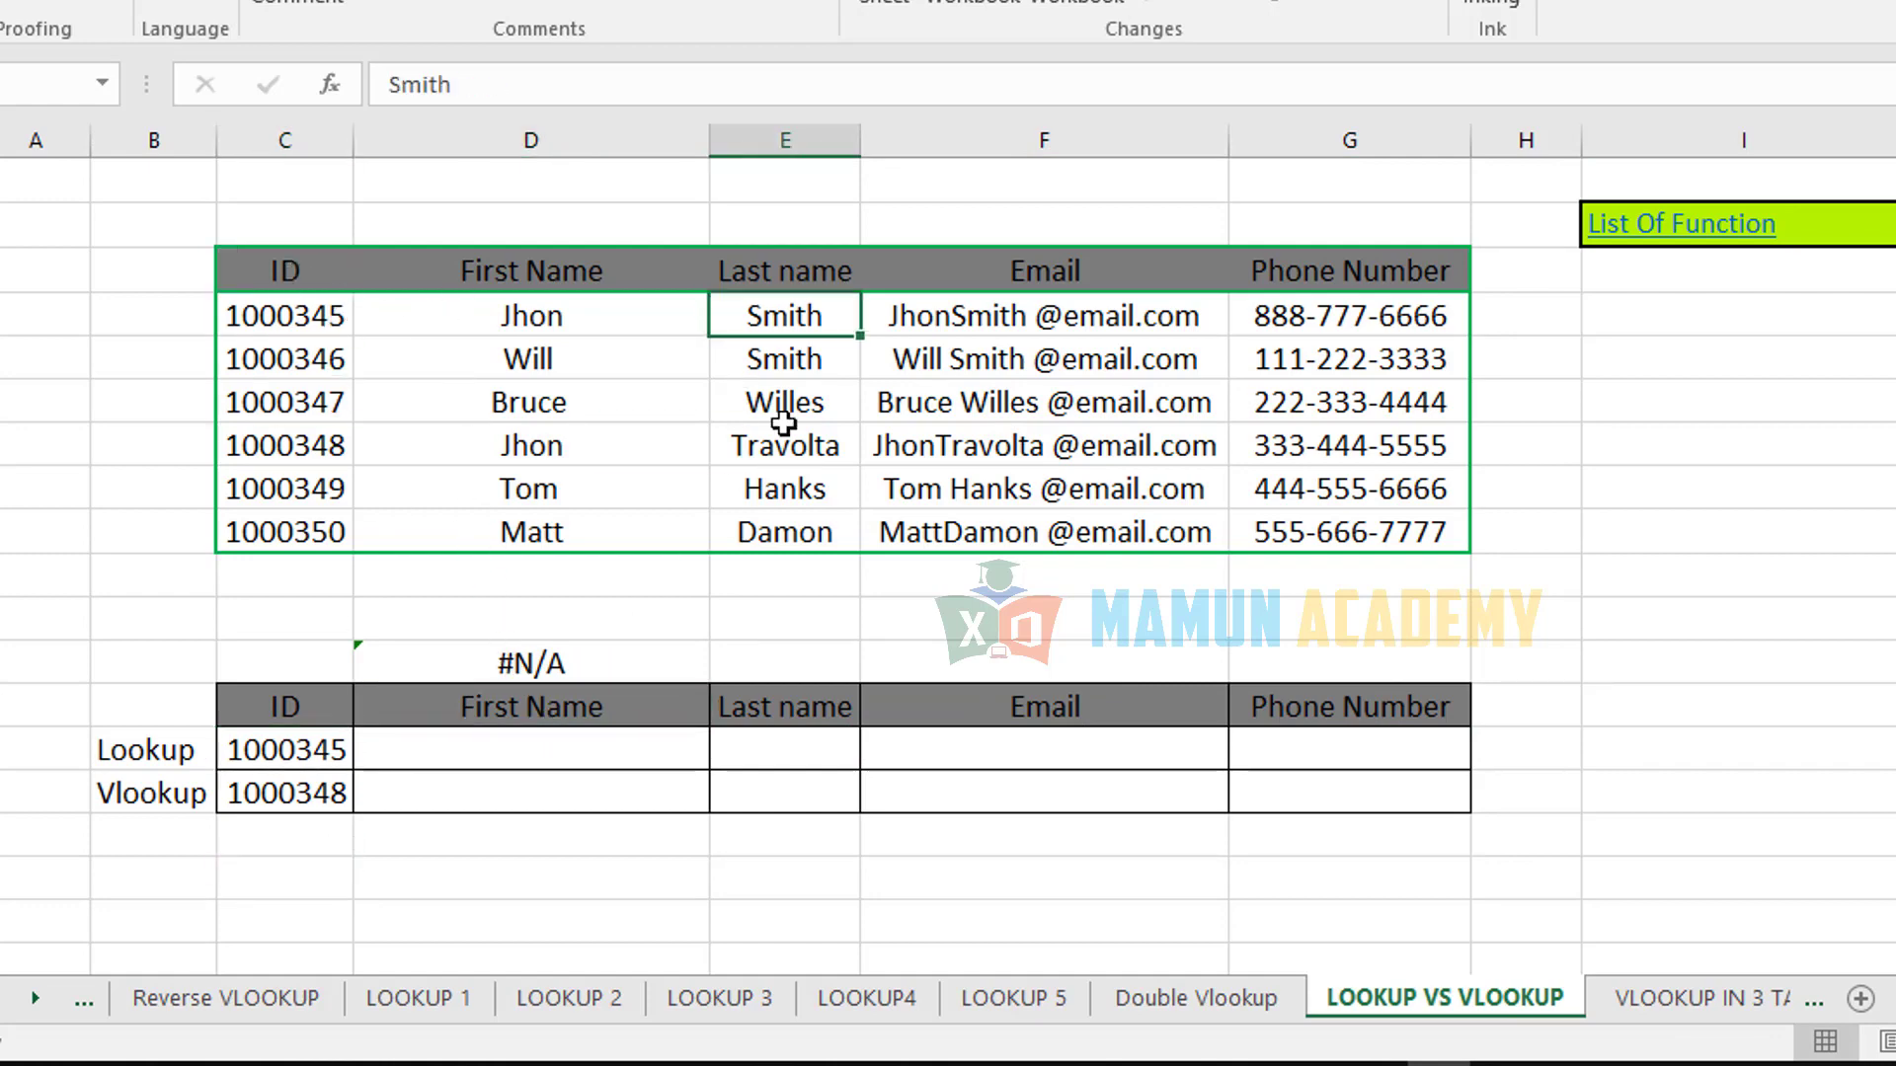
left_click(1062, 272)
left_click(1283, 264)
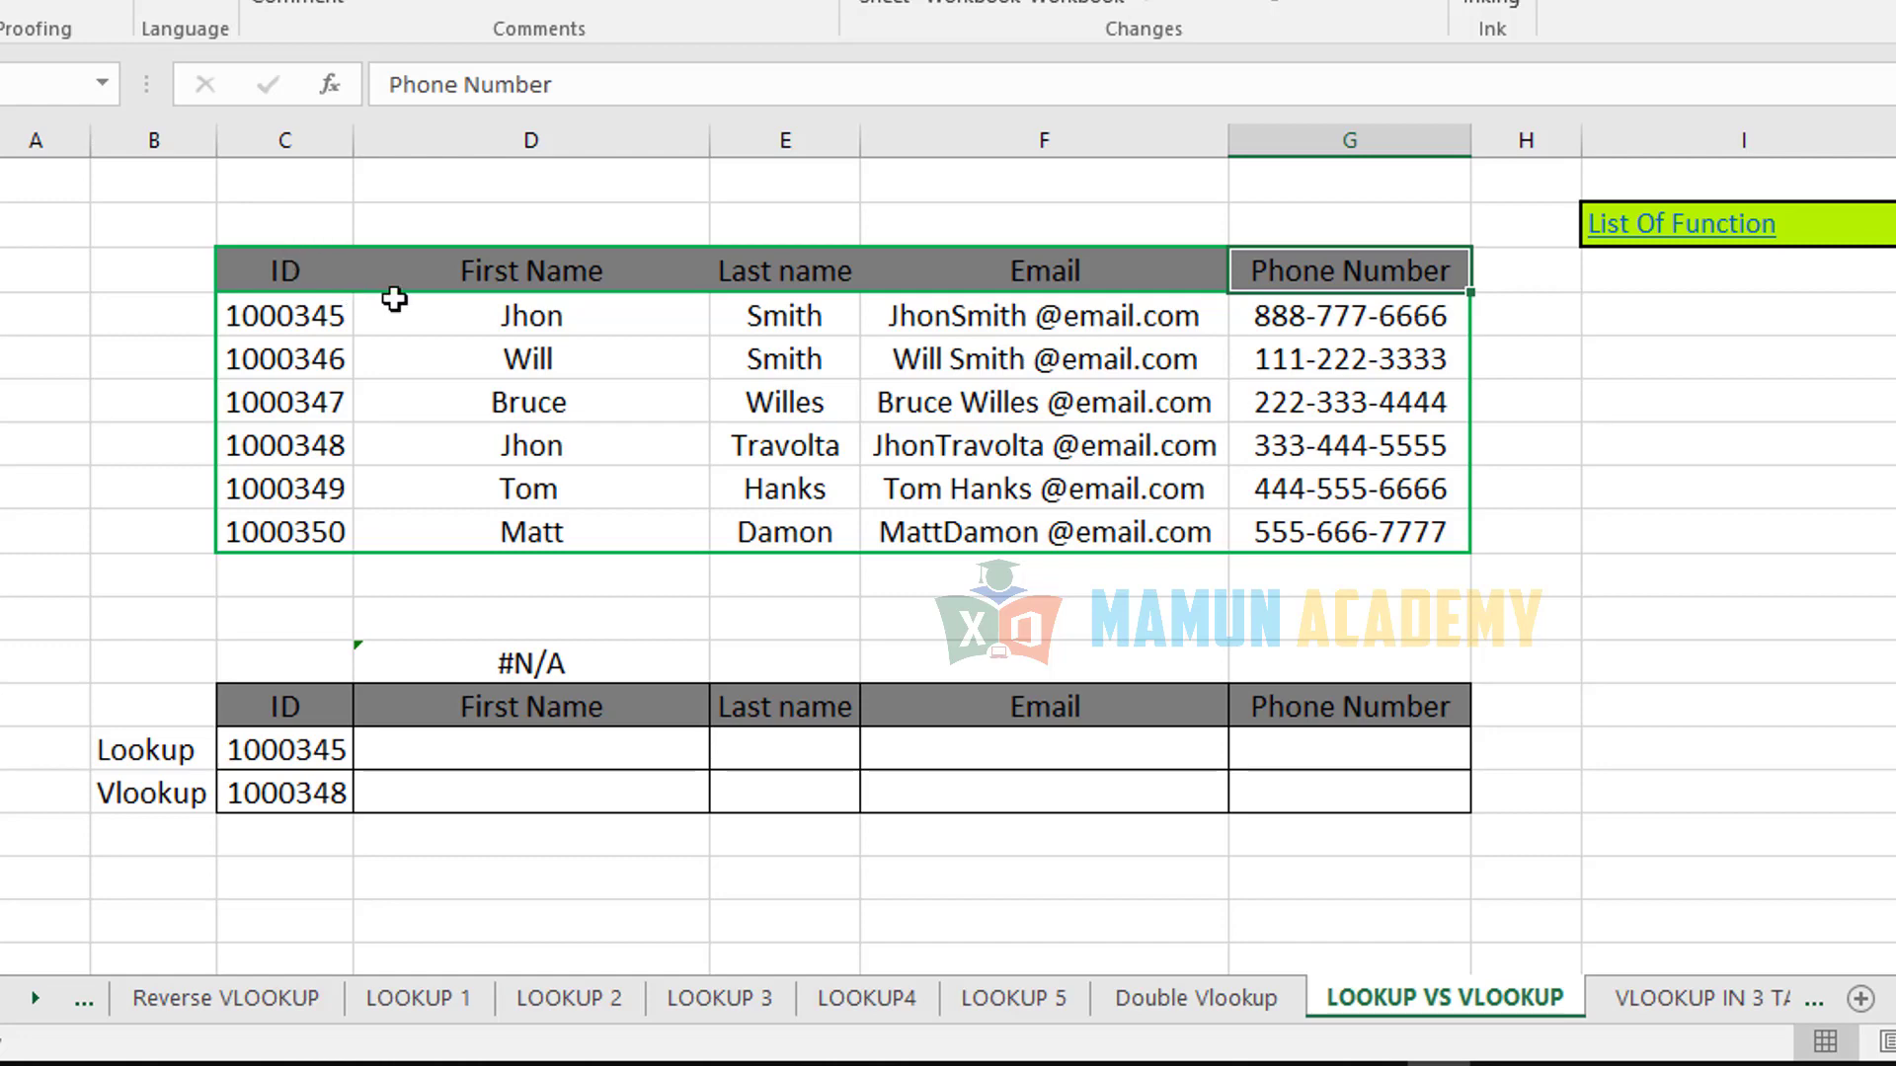
left_click_drag(316, 271, 1463, 538)
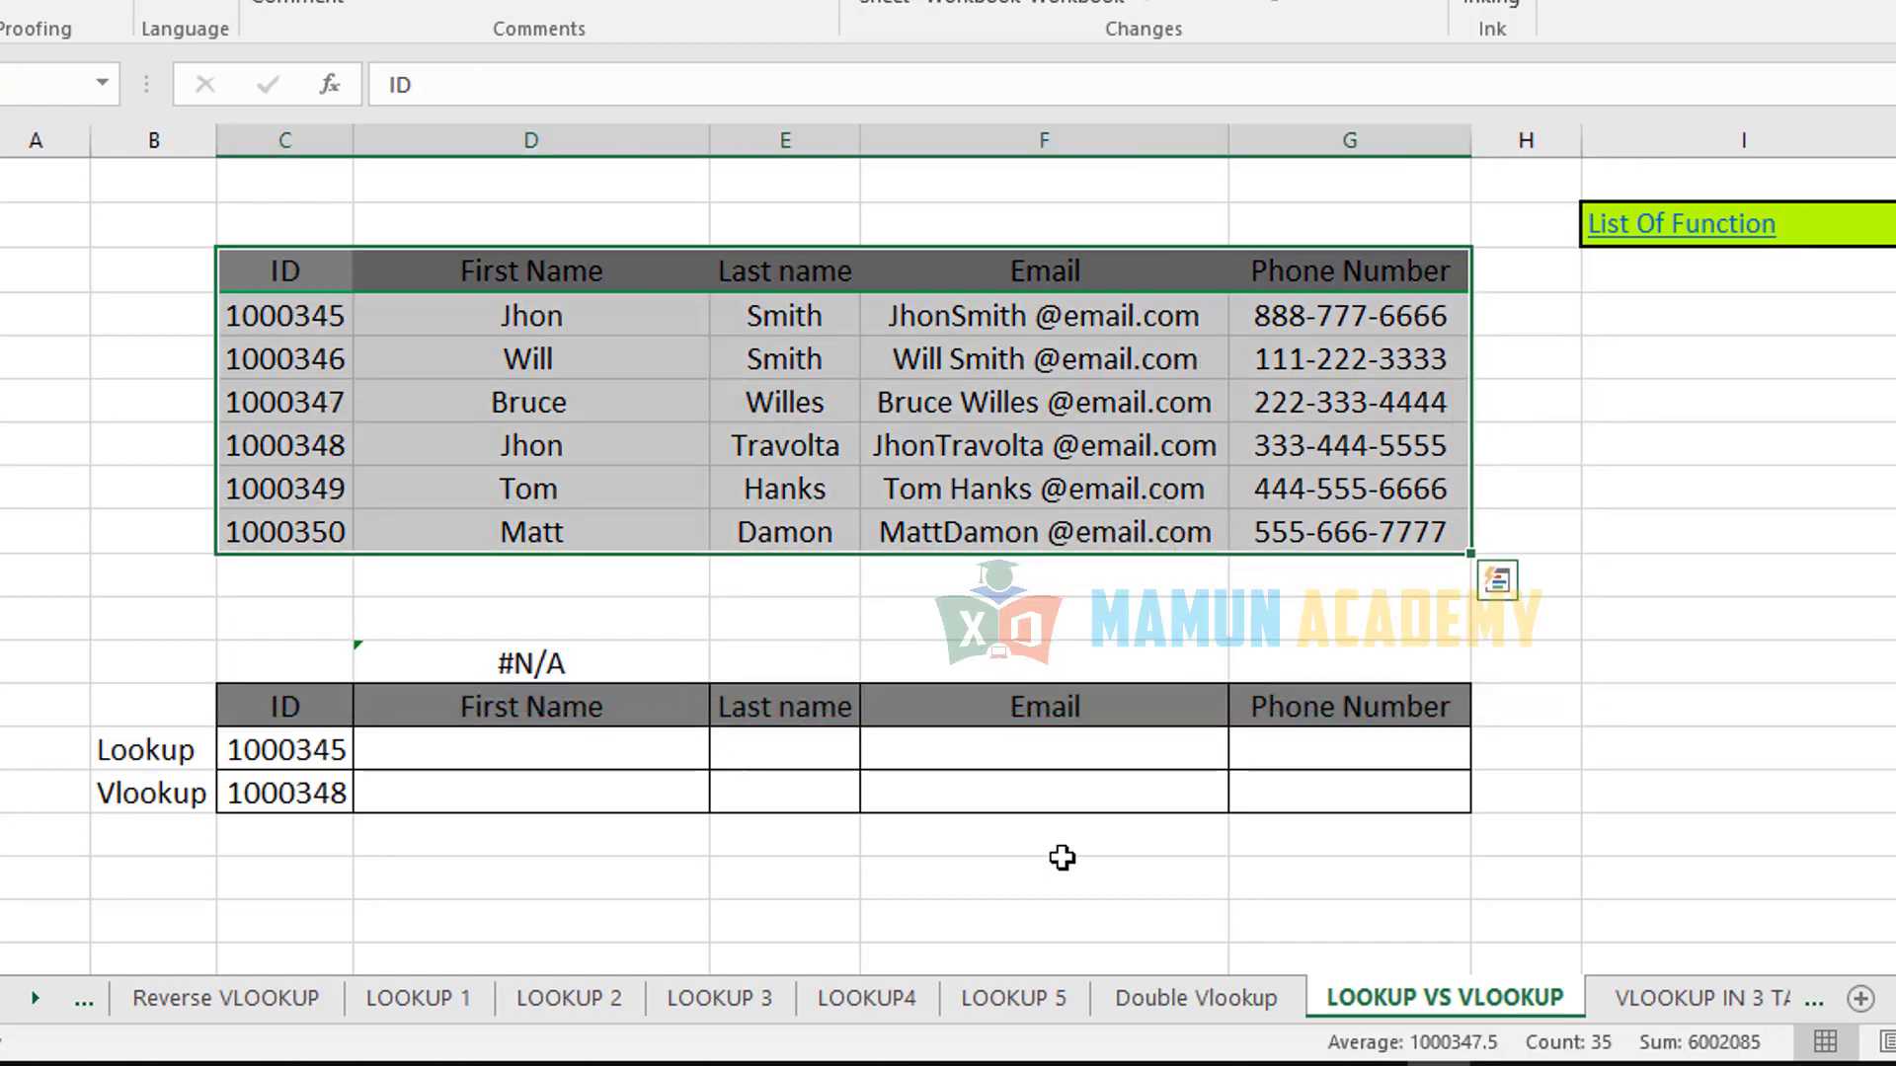
- Select the now-empty result cells and pick the Vlookup row's First Name cell
left_click_drag(534, 750, 1452, 783)
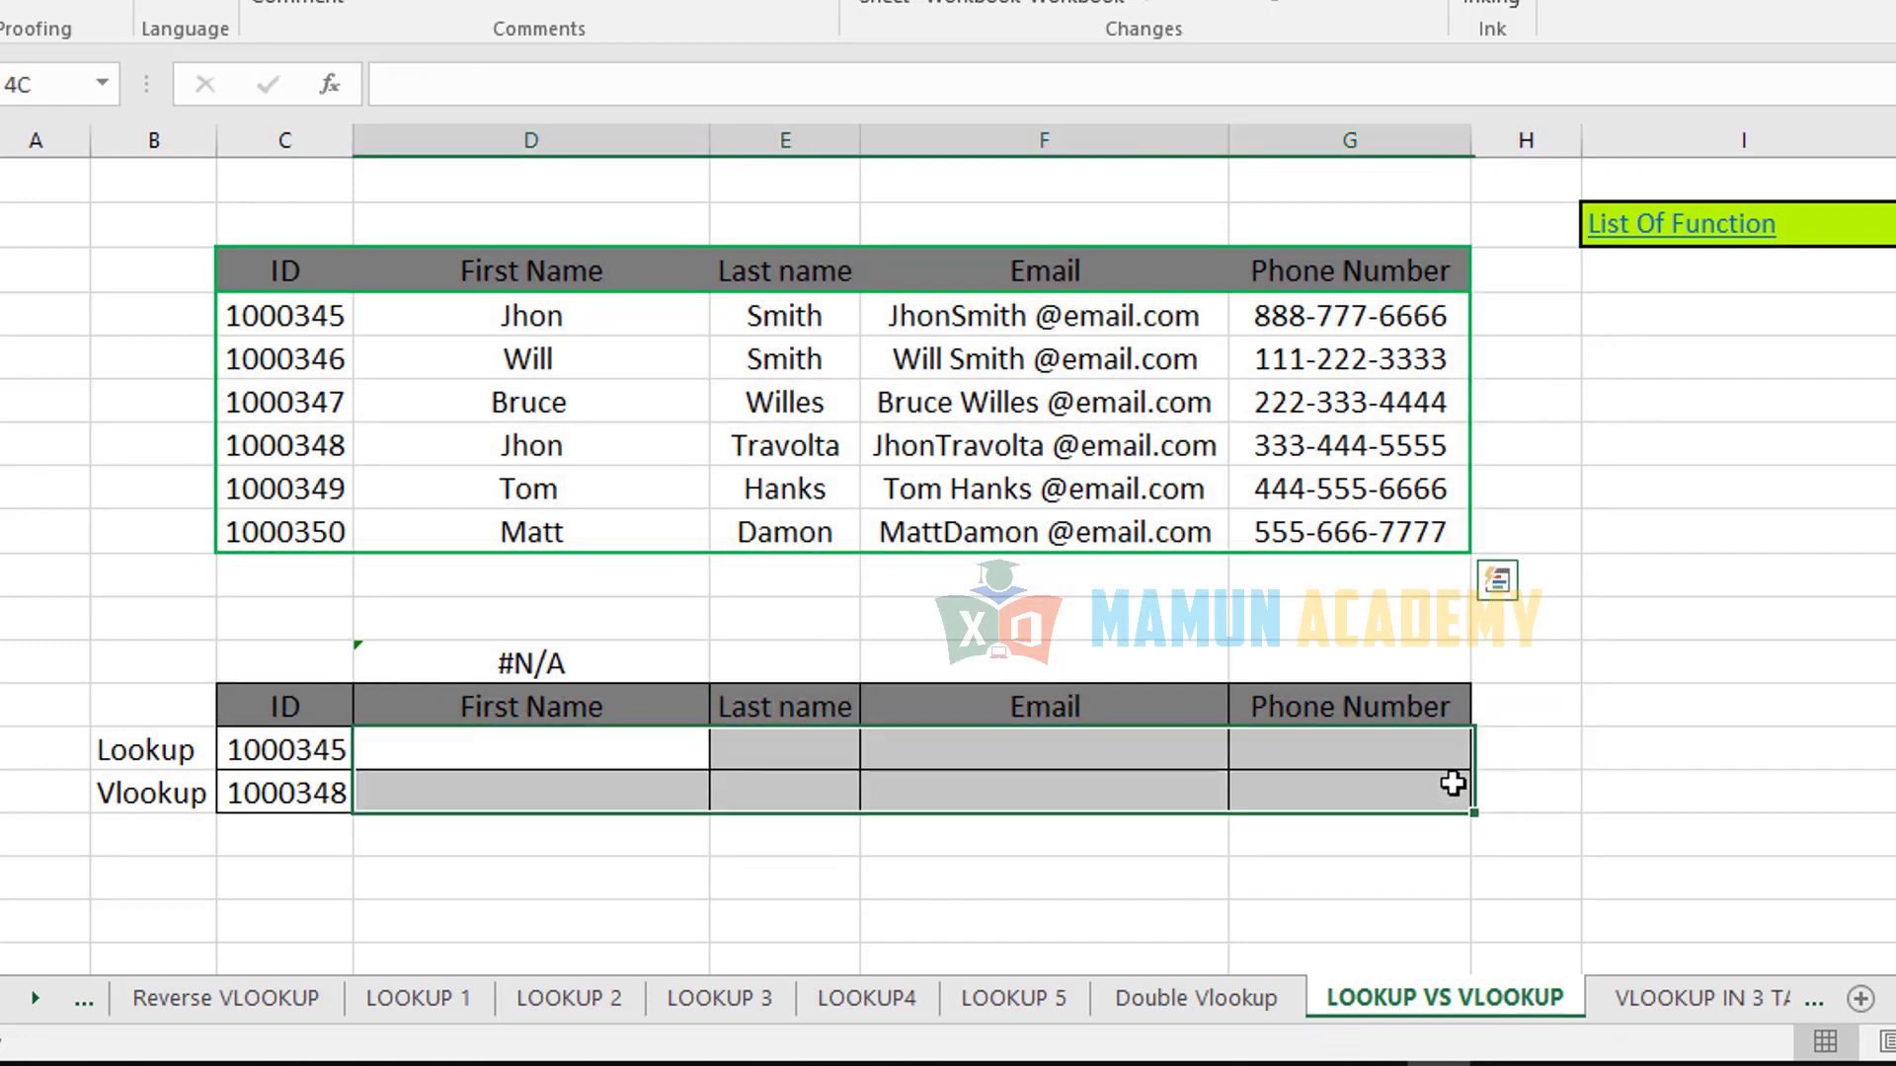
left_click(1735, 592)
left_click(647, 795)
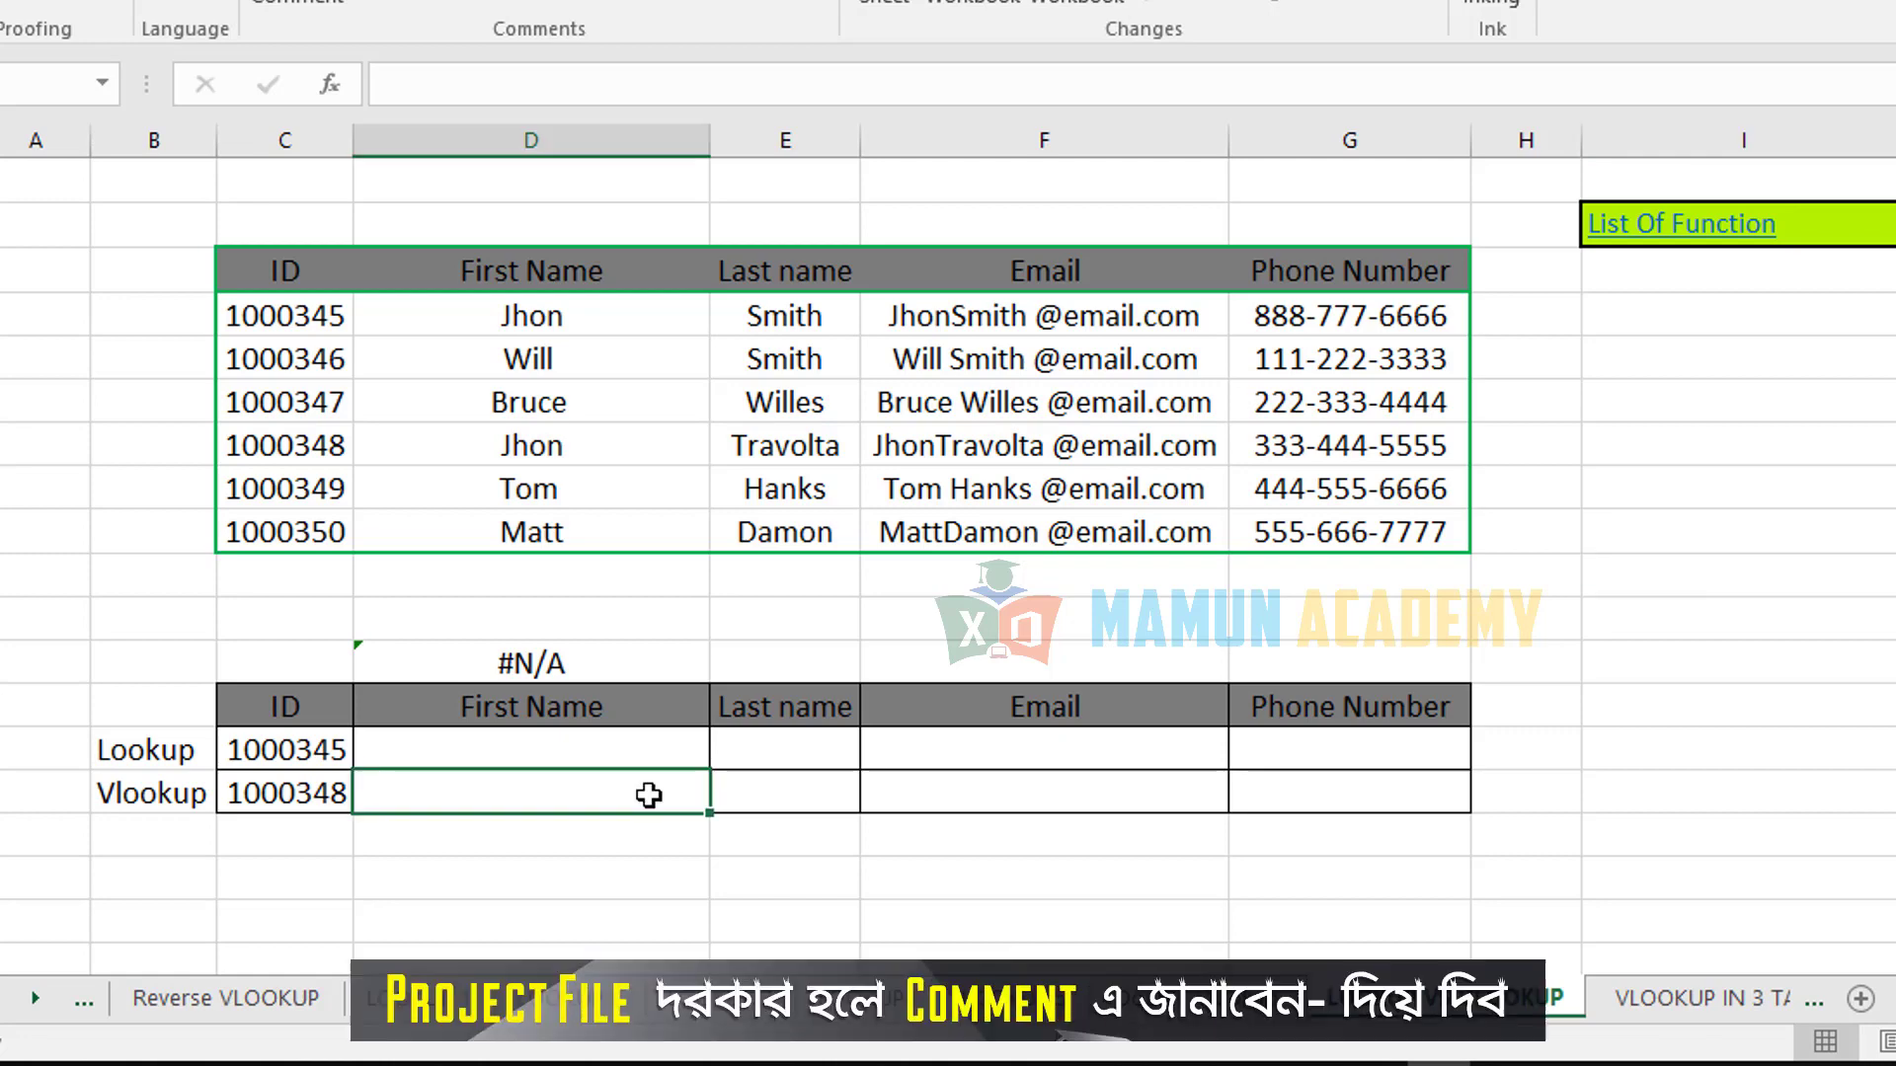
type("=VLOOKUP(")
key("Left")
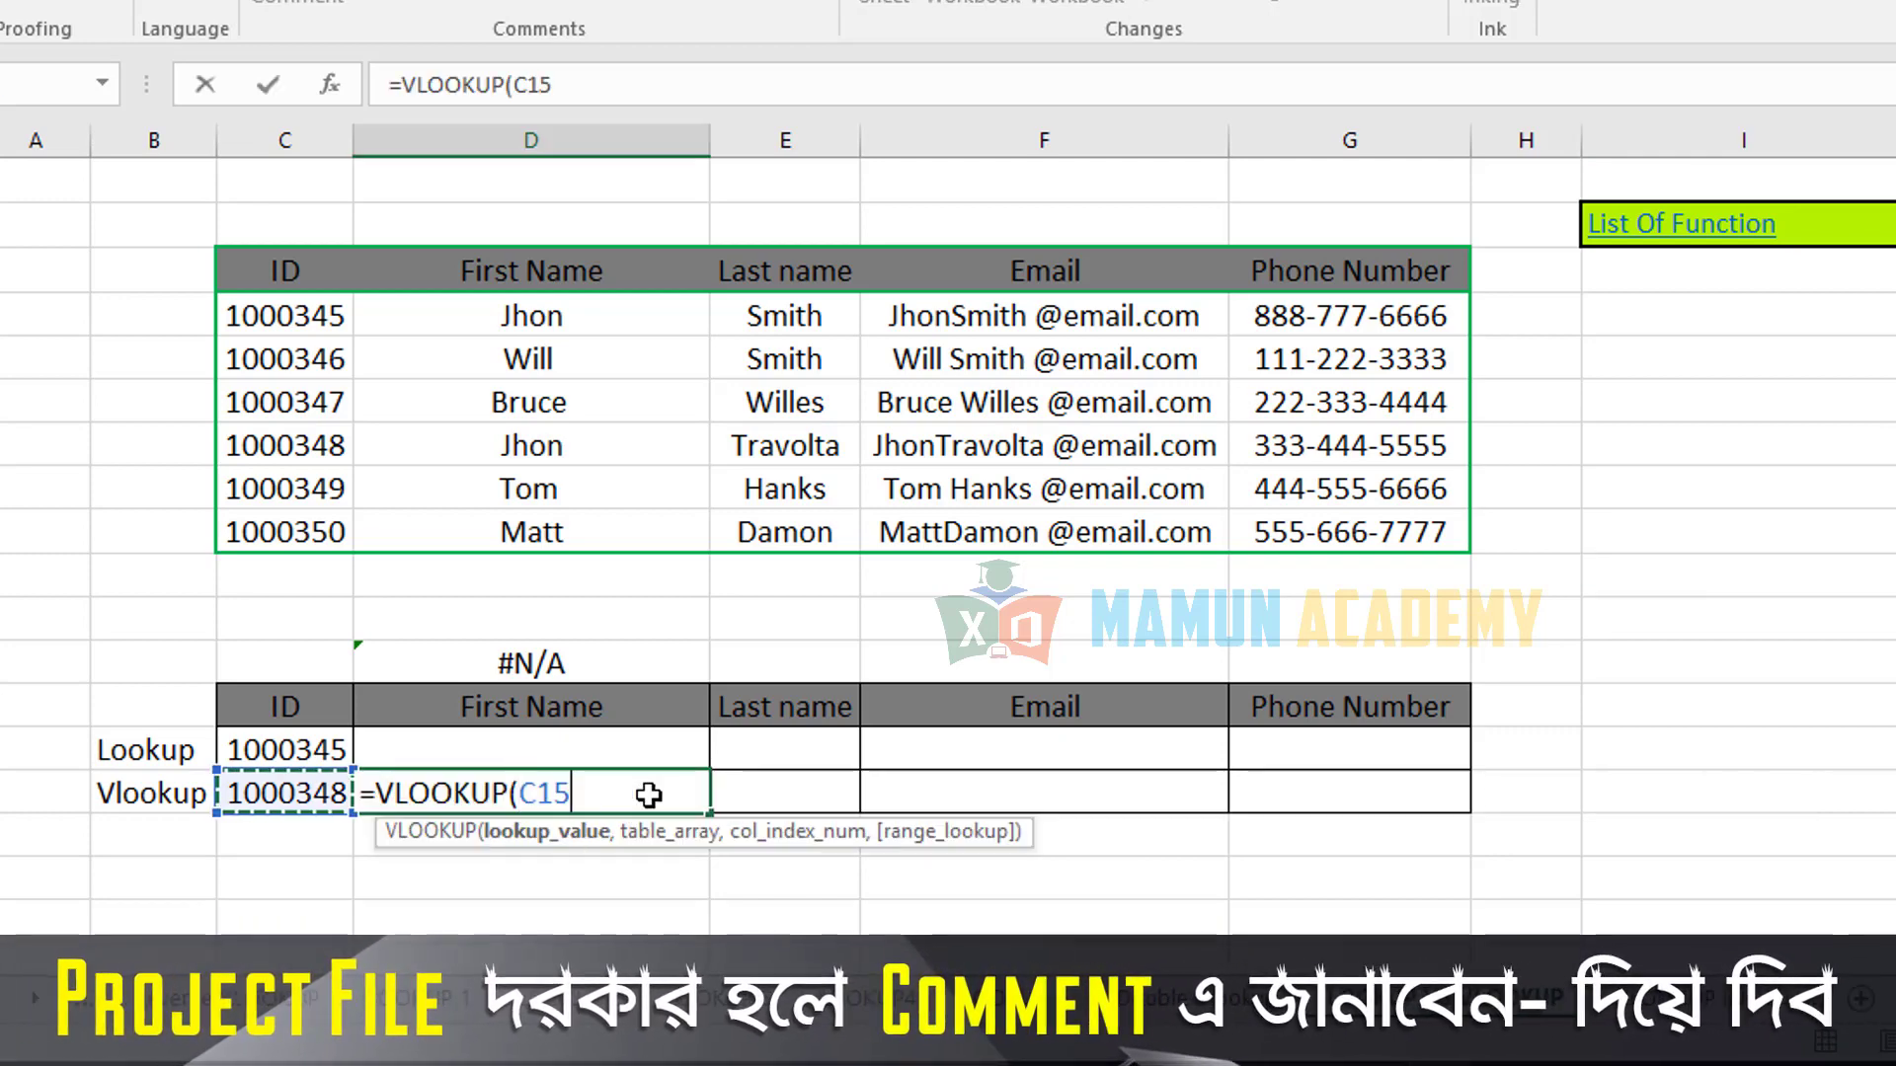
type(",")
left_click_drag(319, 264, 1355, 533)
key("F4")
type(",2,")
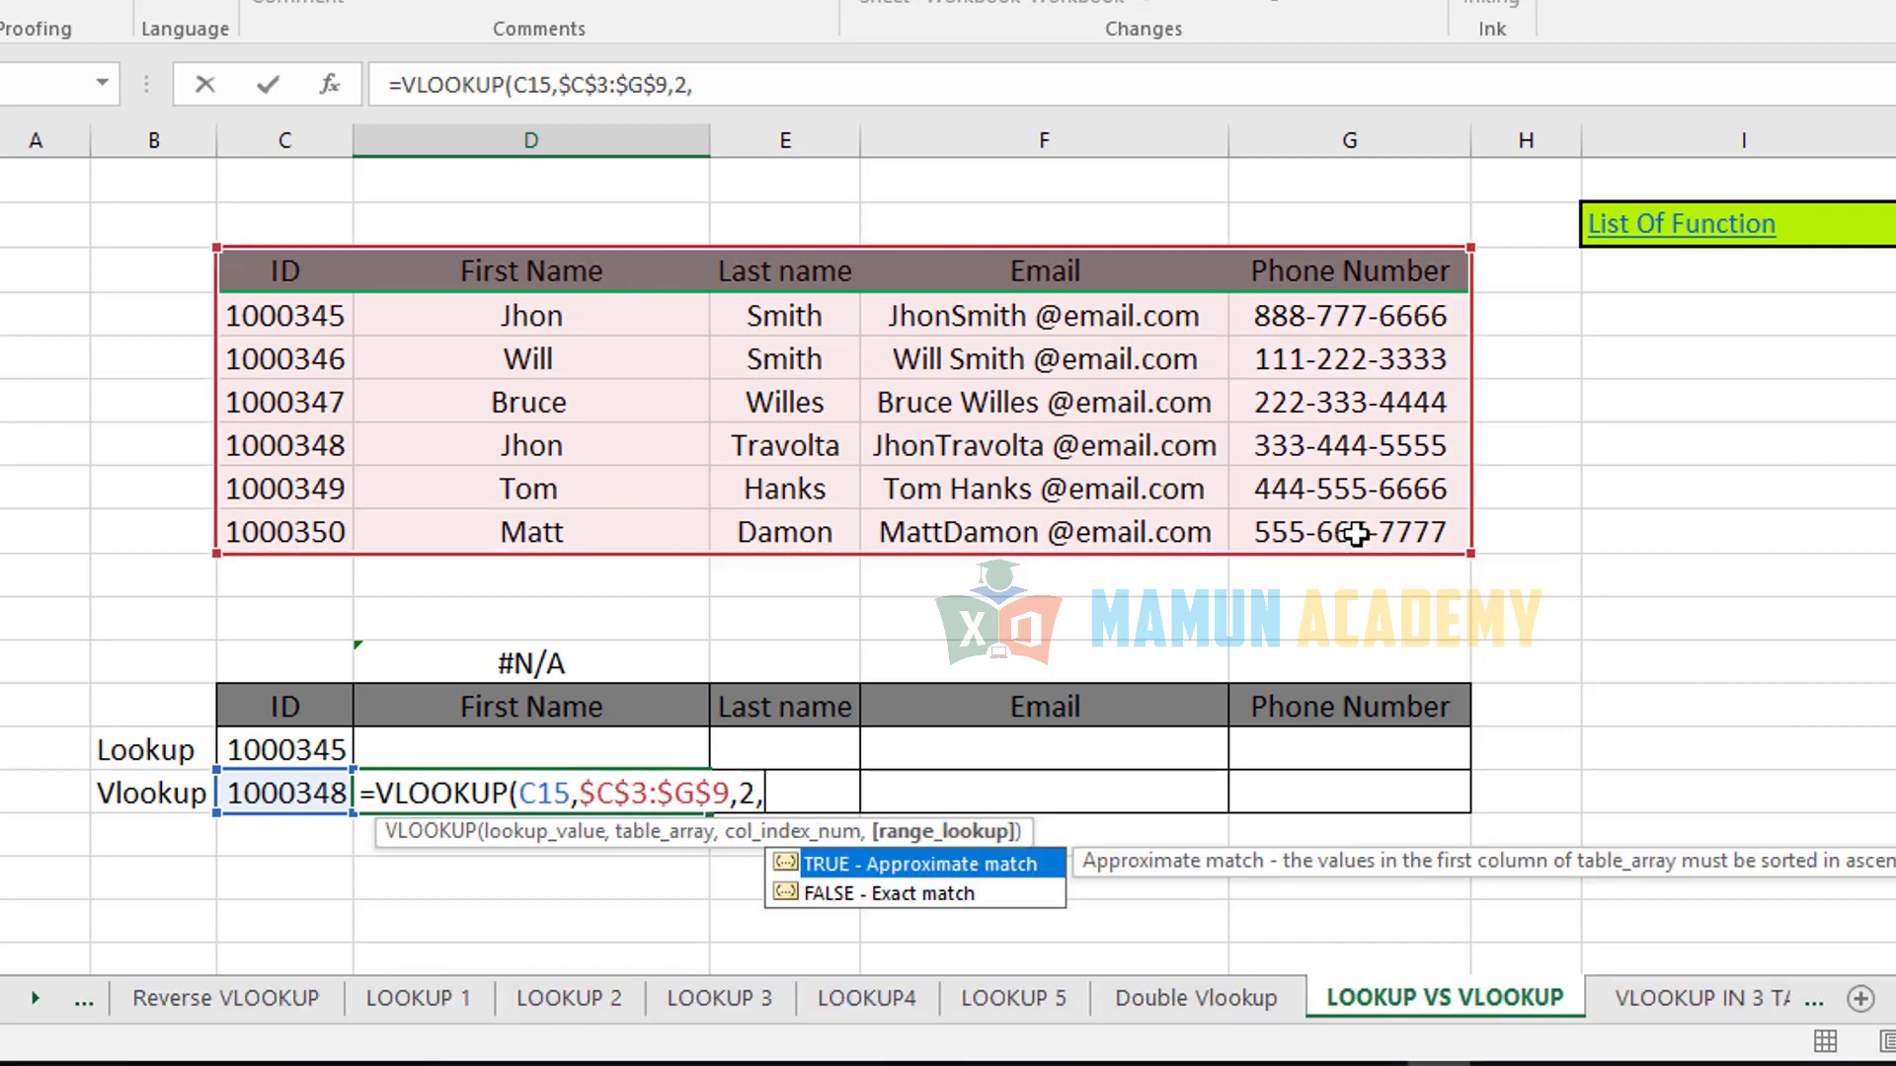
key("Down")
key("ctrl+Return")
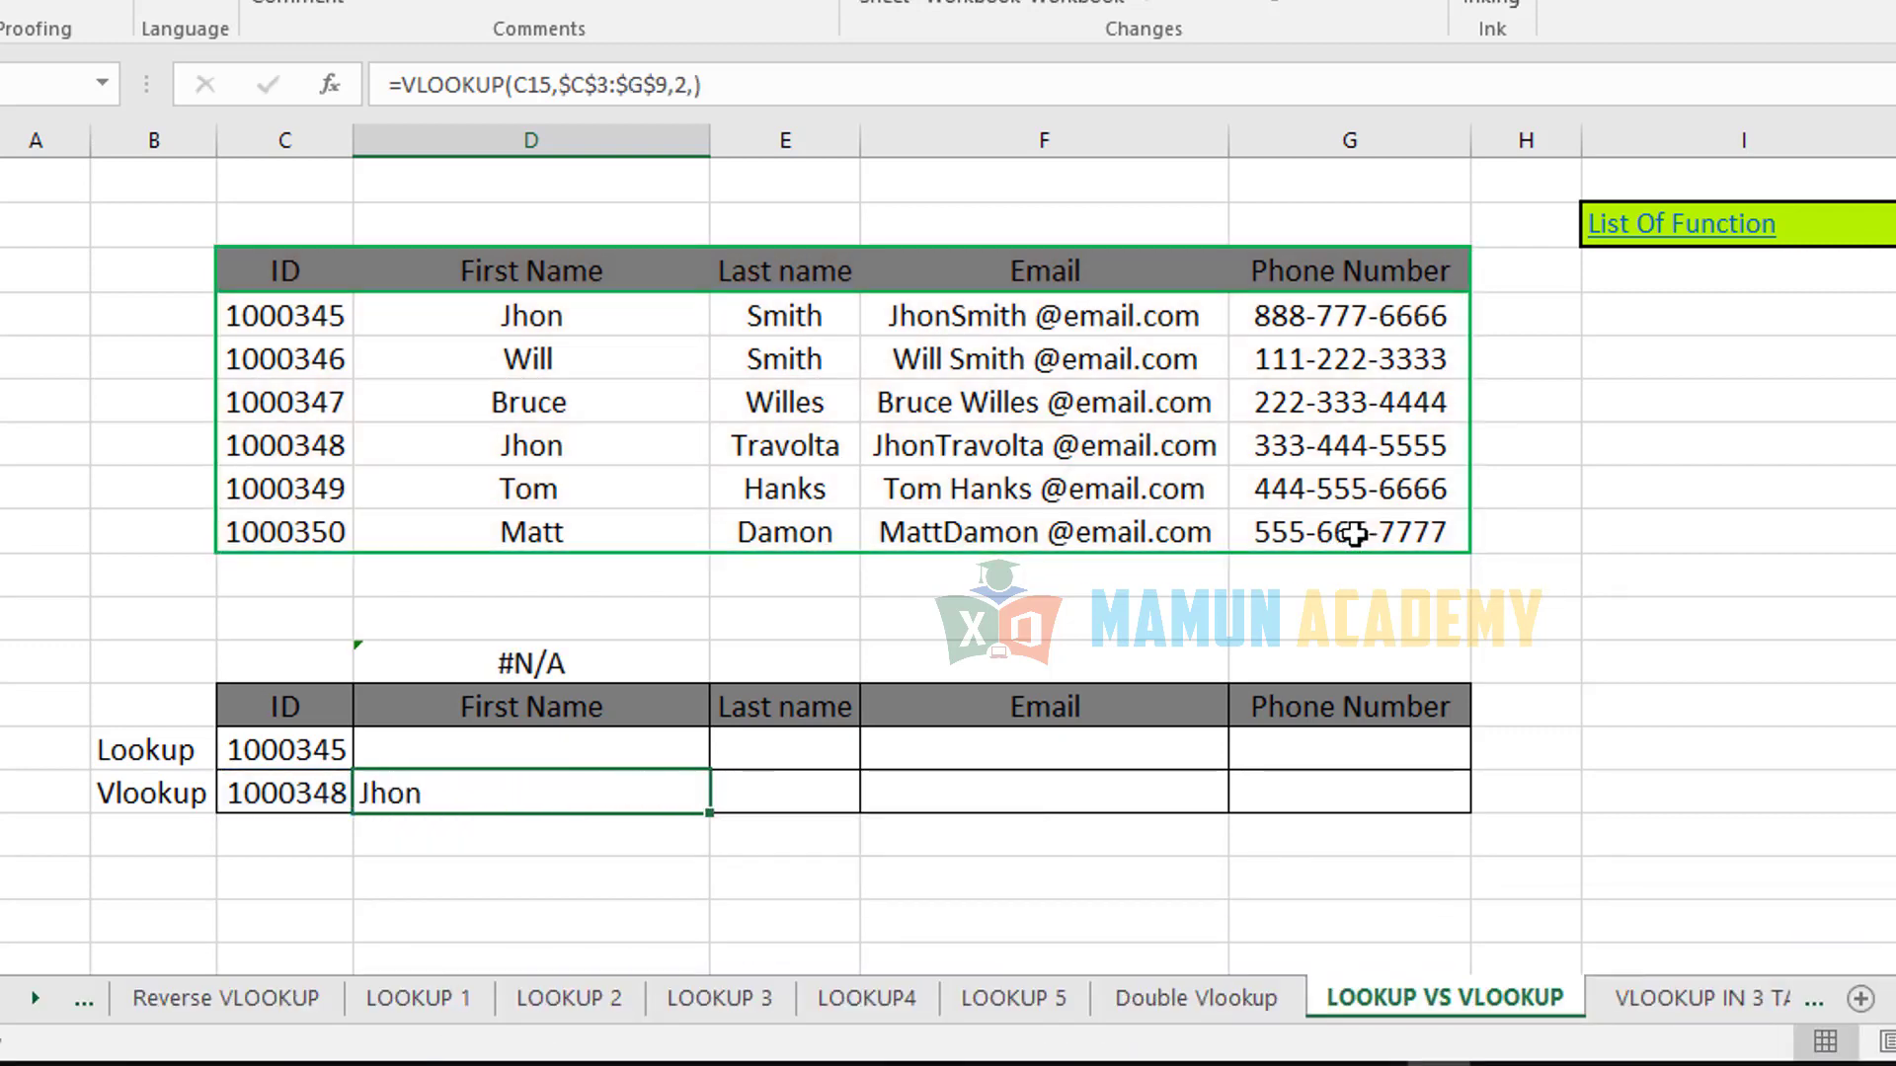
left_click_drag(710, 812, 1377, 796)
left_click(779, 780)
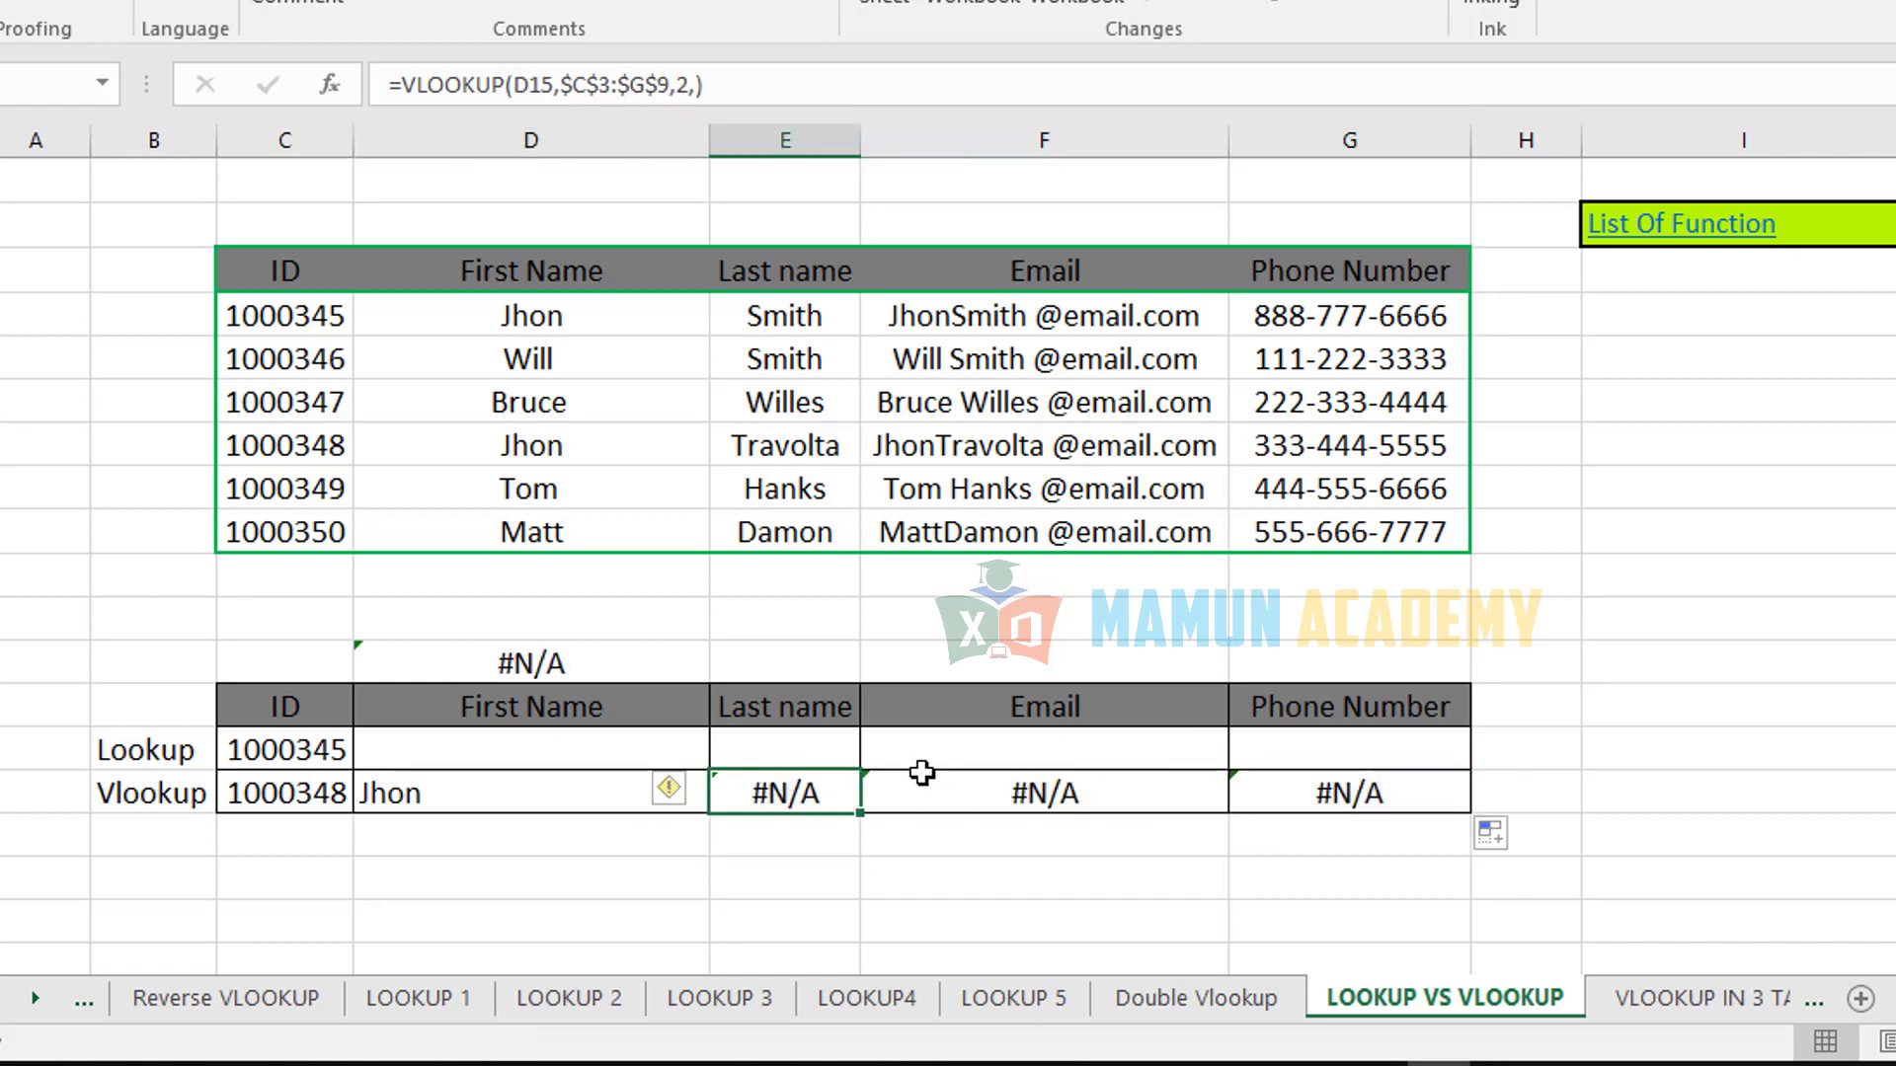
left_click_drag(622, 791, 1451, 783)
left_click(851, 788)
left_click(1130, 805)
left_click_drag(1130, 805, 1256, 816)
left_click_drag(691, 791, 1323, 780)
key("Delete")
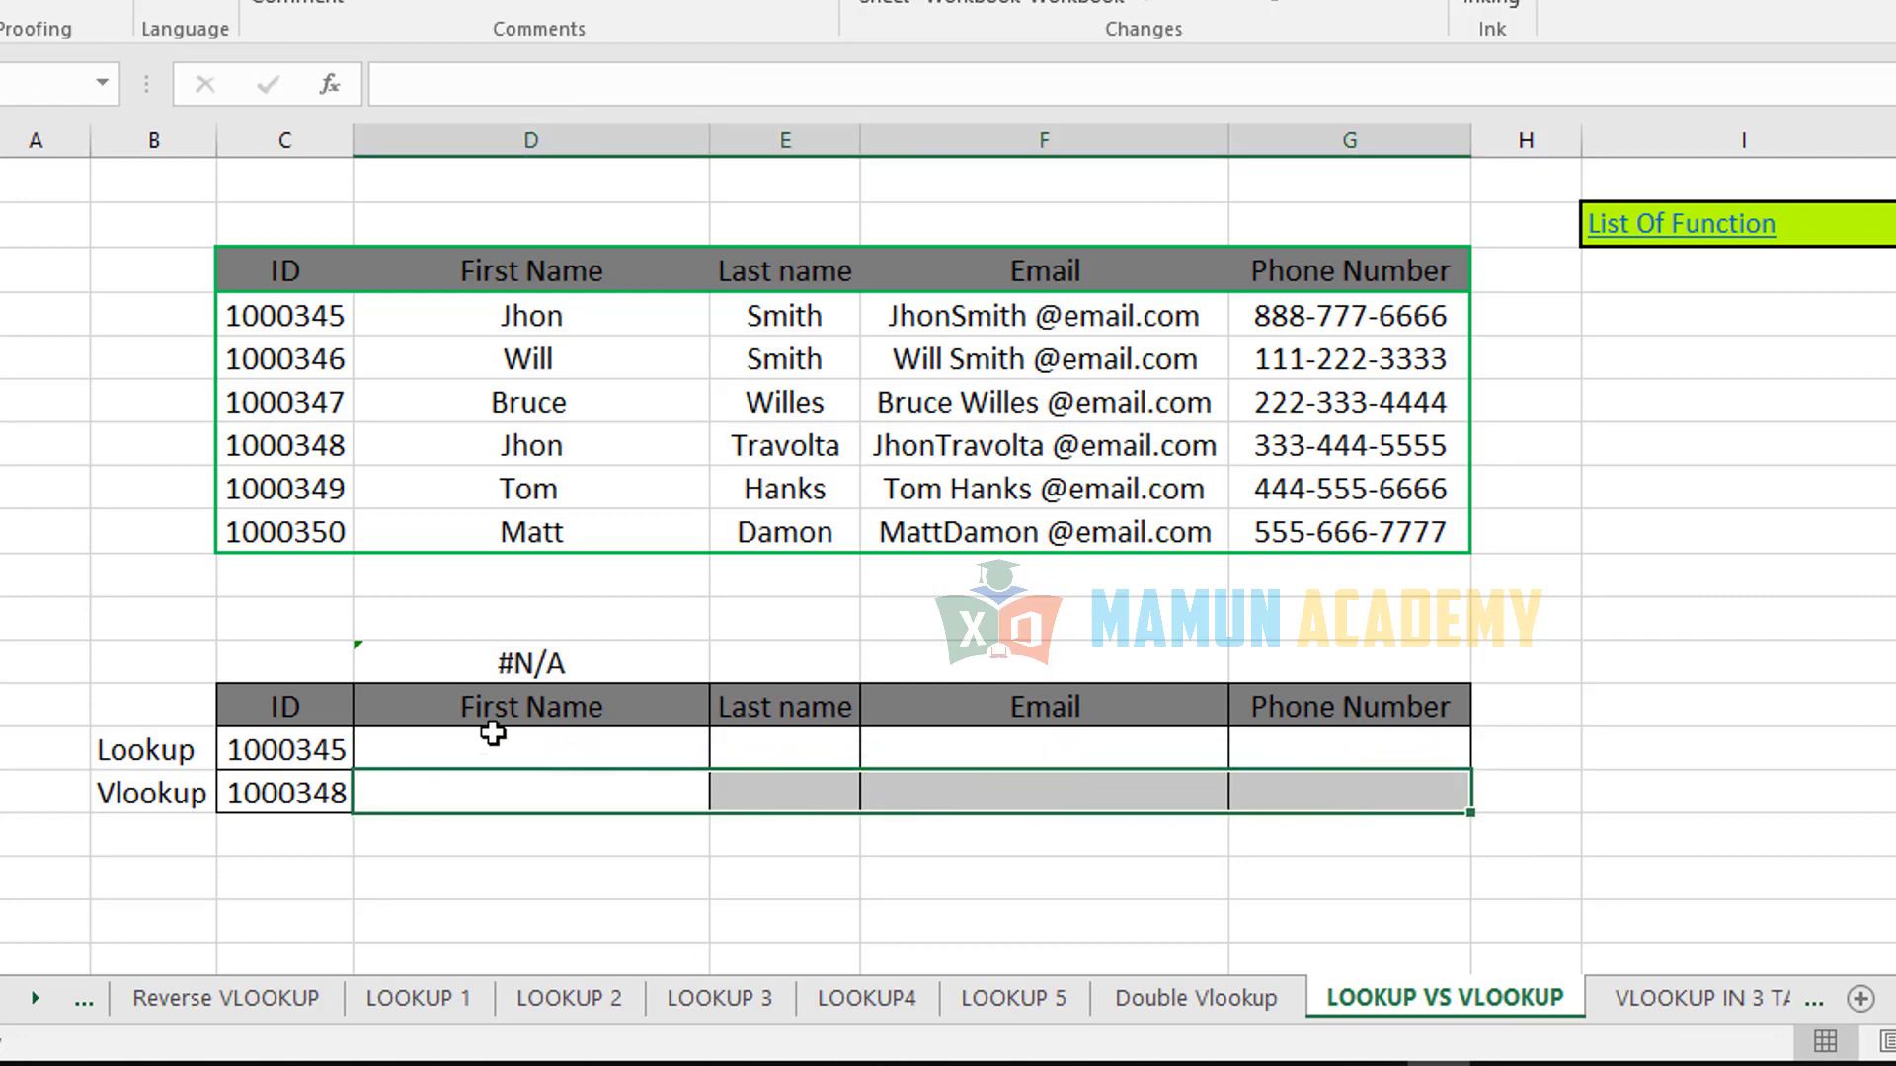
left_click_drag(390, 790, 1574, 783)
left_click_drag(444, 748, 1553, 745)
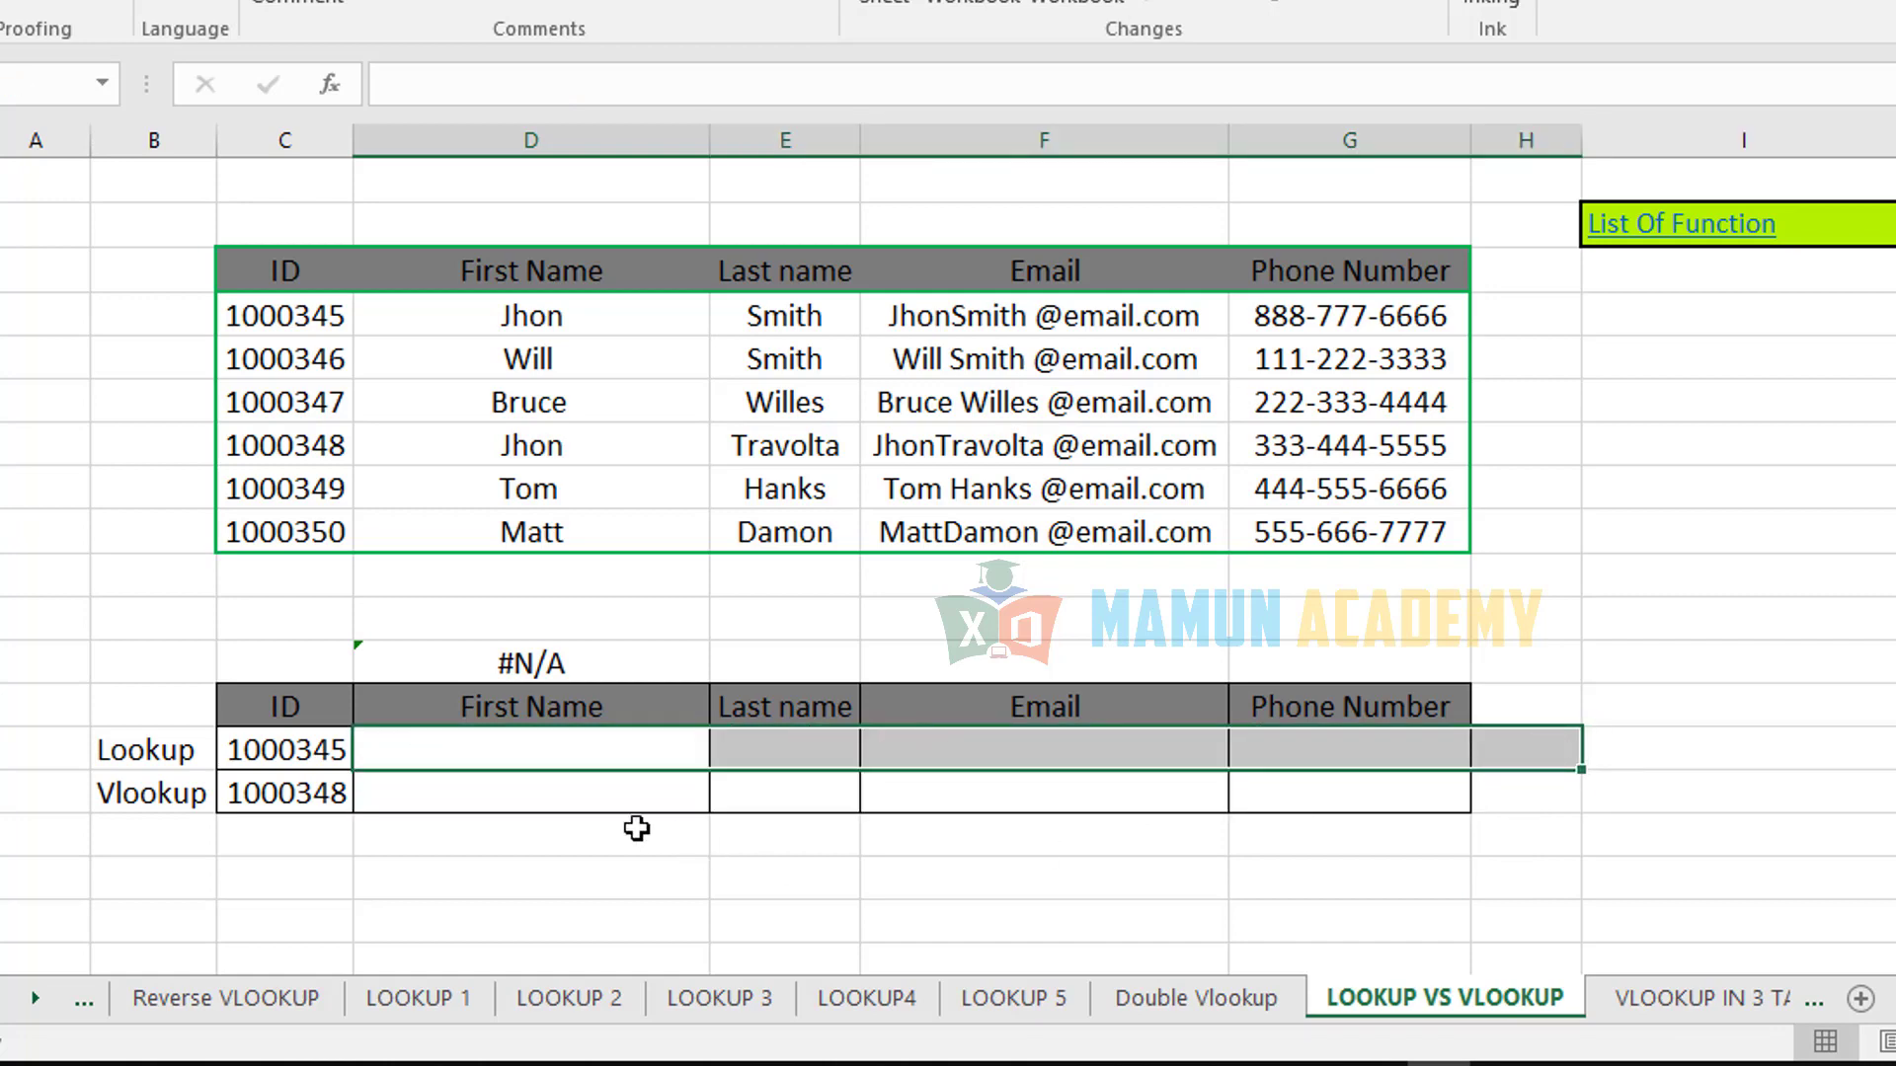
left_click_drag(610, 782, 1396, 787)
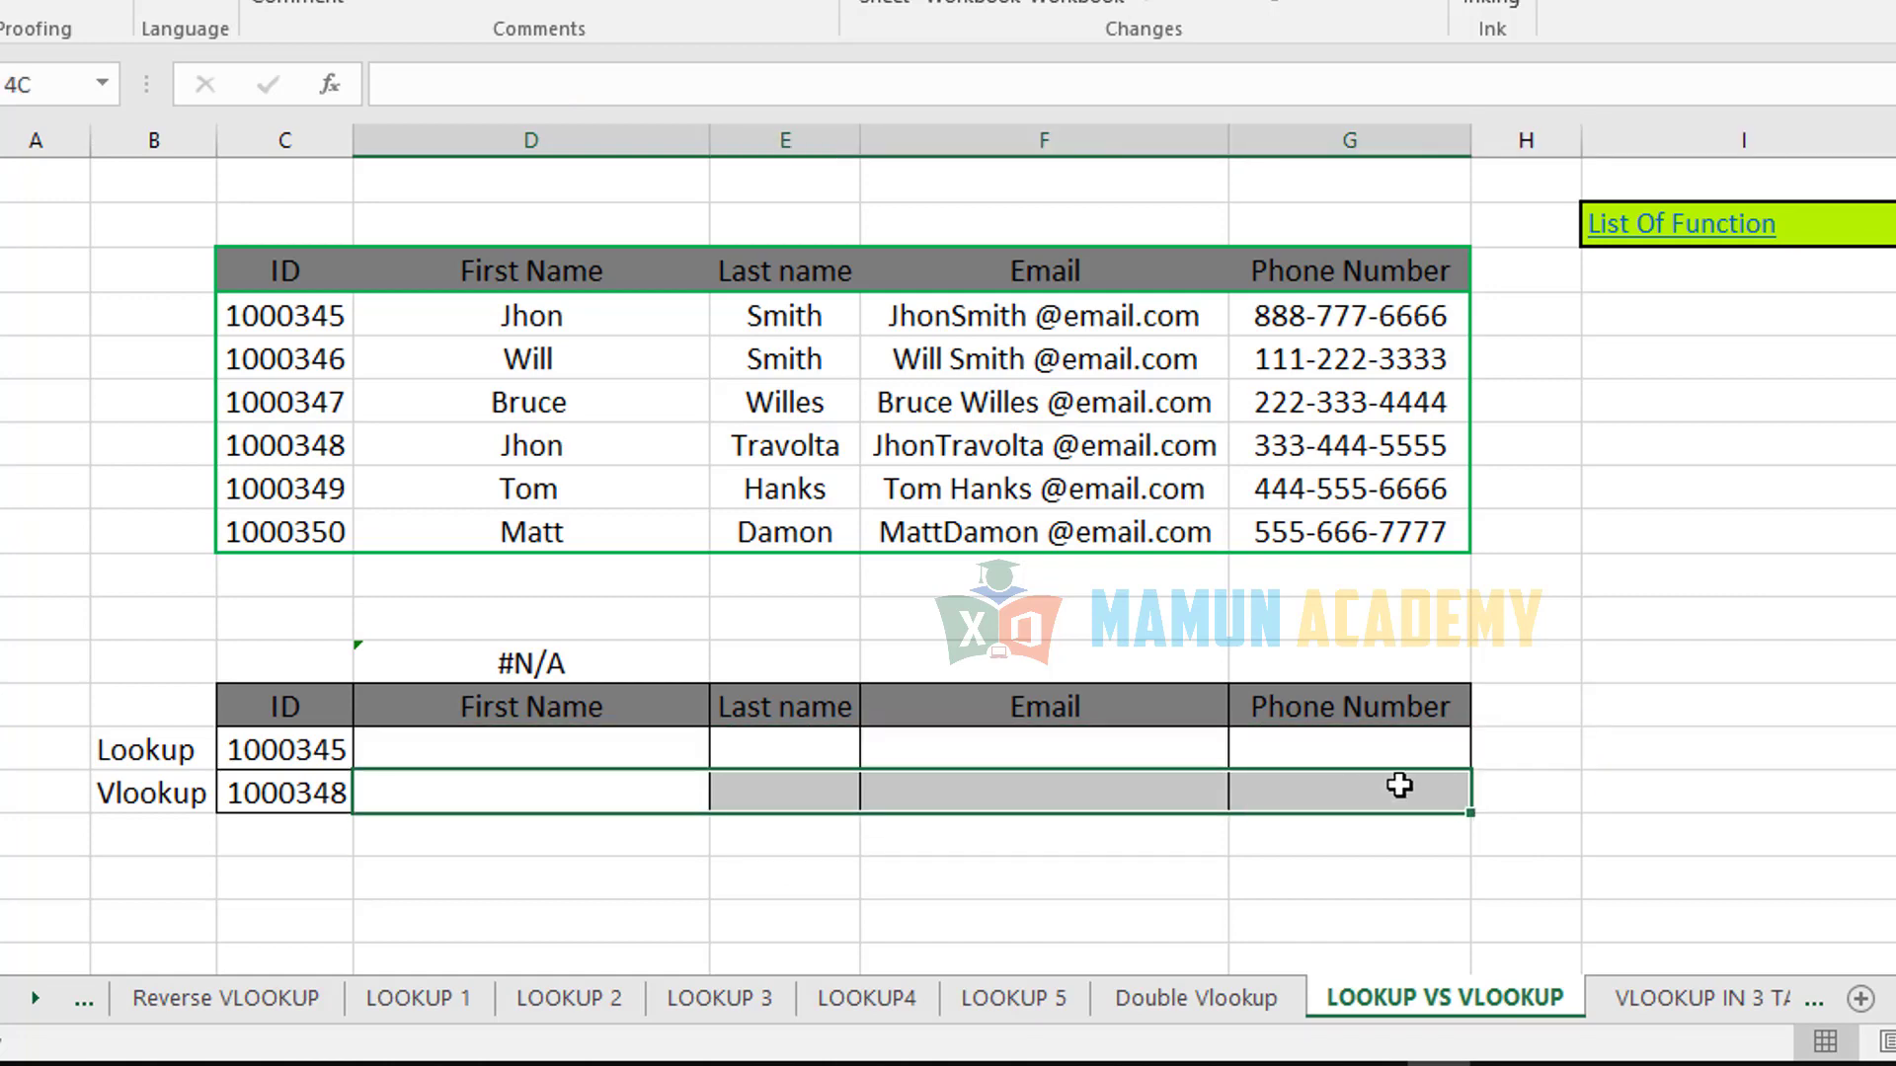
left_click_drag(674, 744, 1316, 800)
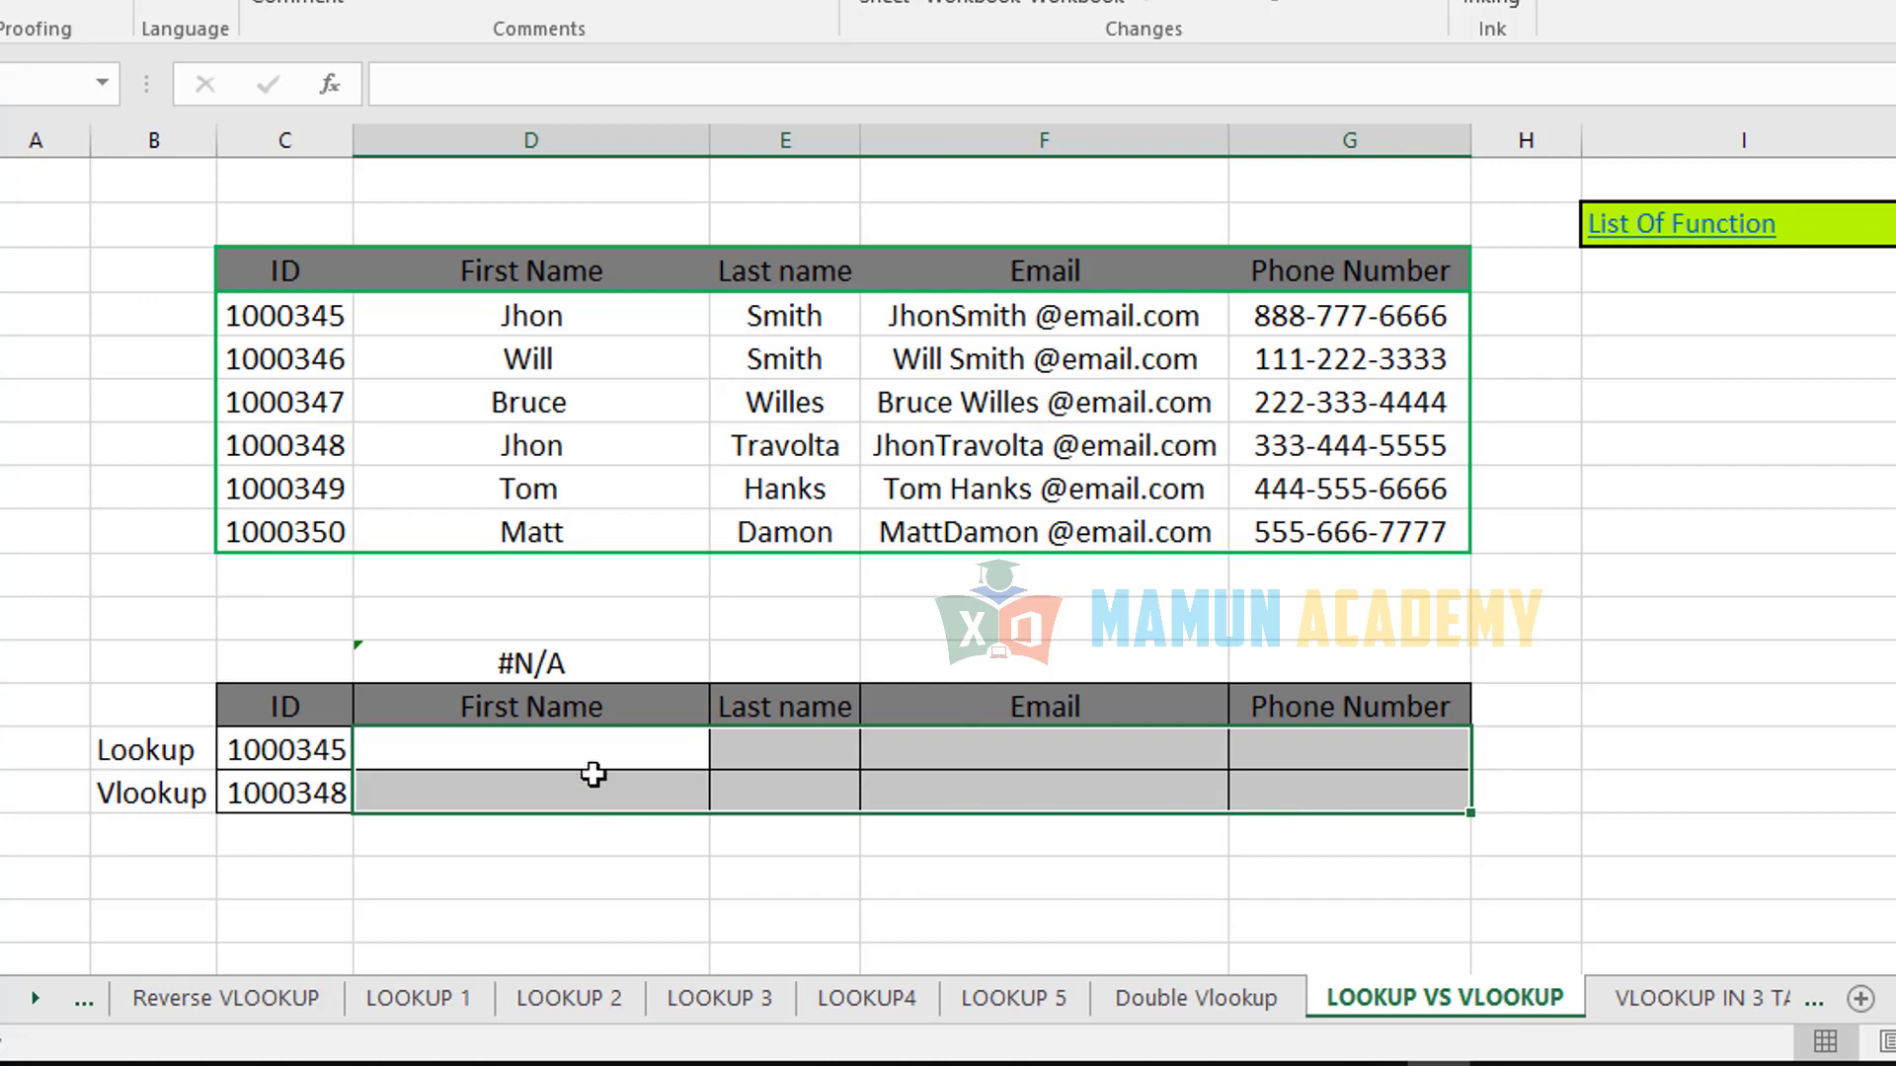
- Begin =LOOKUP( in D14 using C14 (ID 1000345) as the lookup value
left_click(598, 738)
type("=")
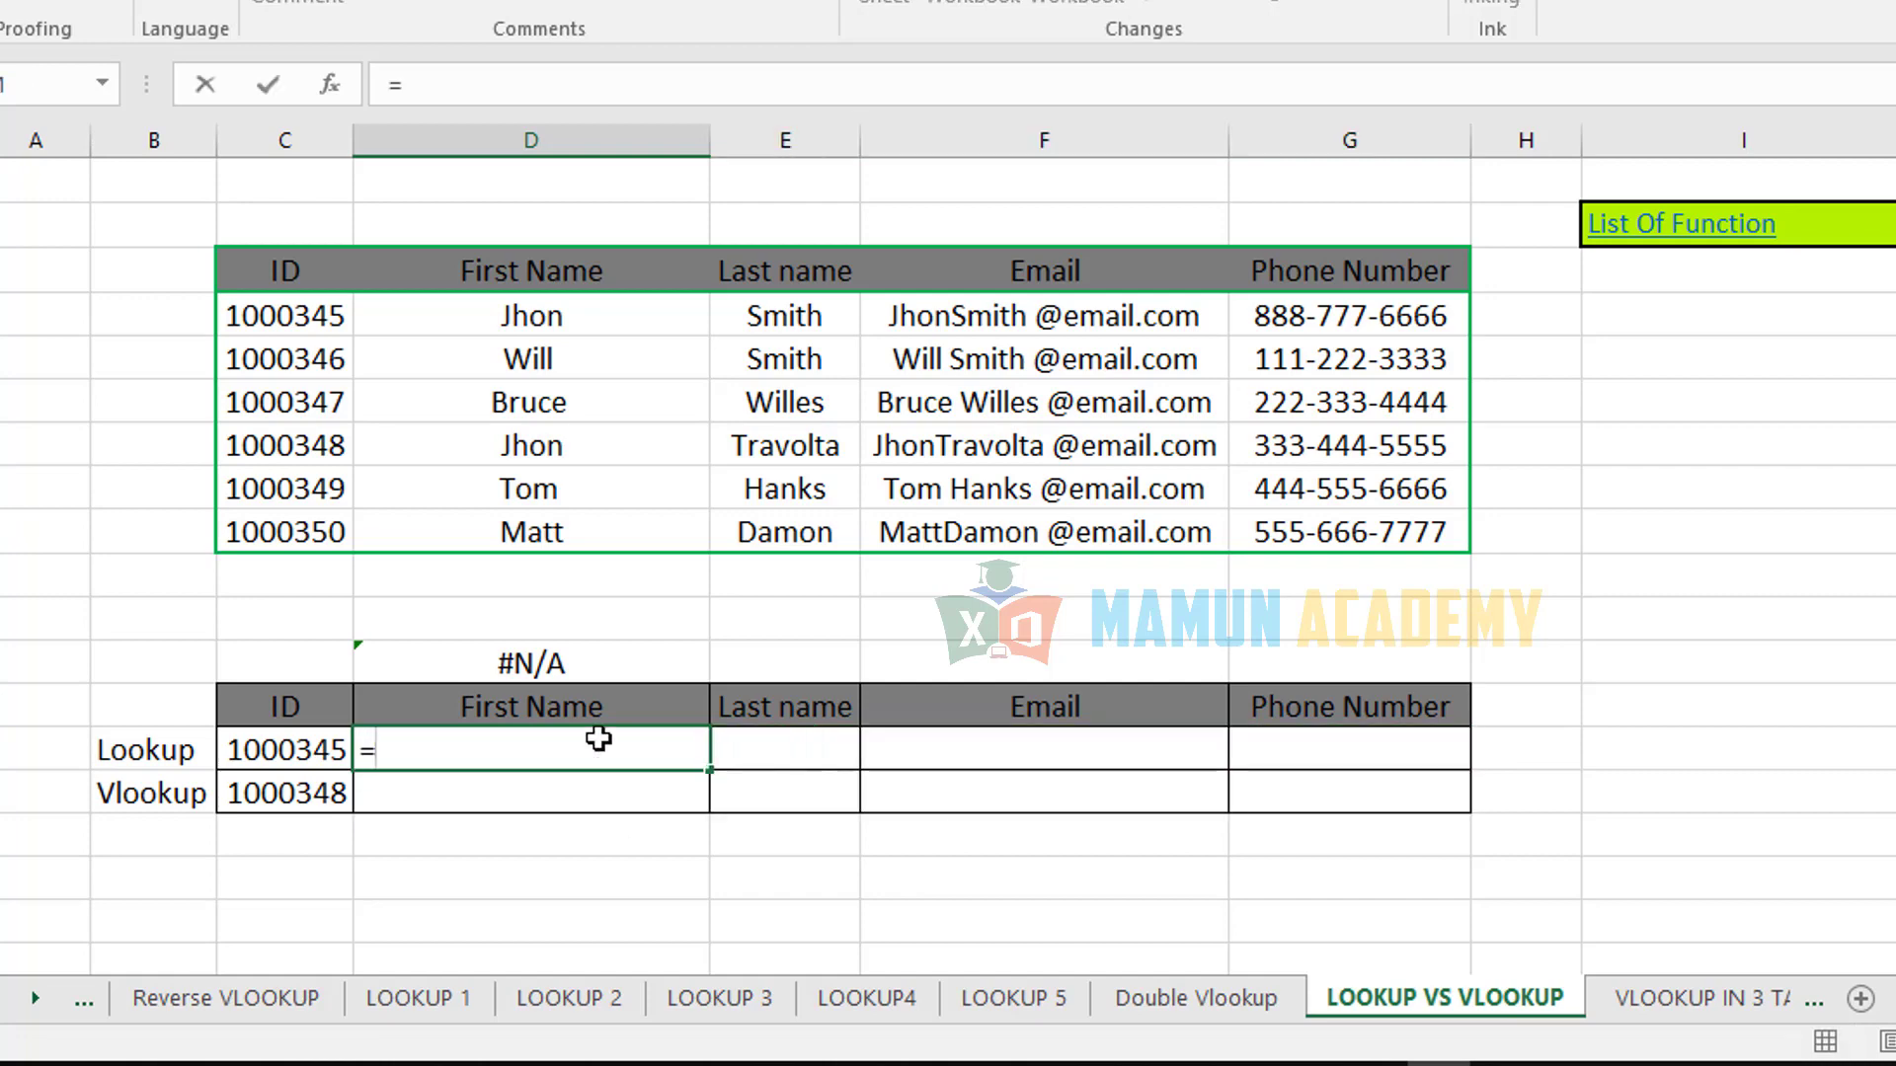
type("loo")
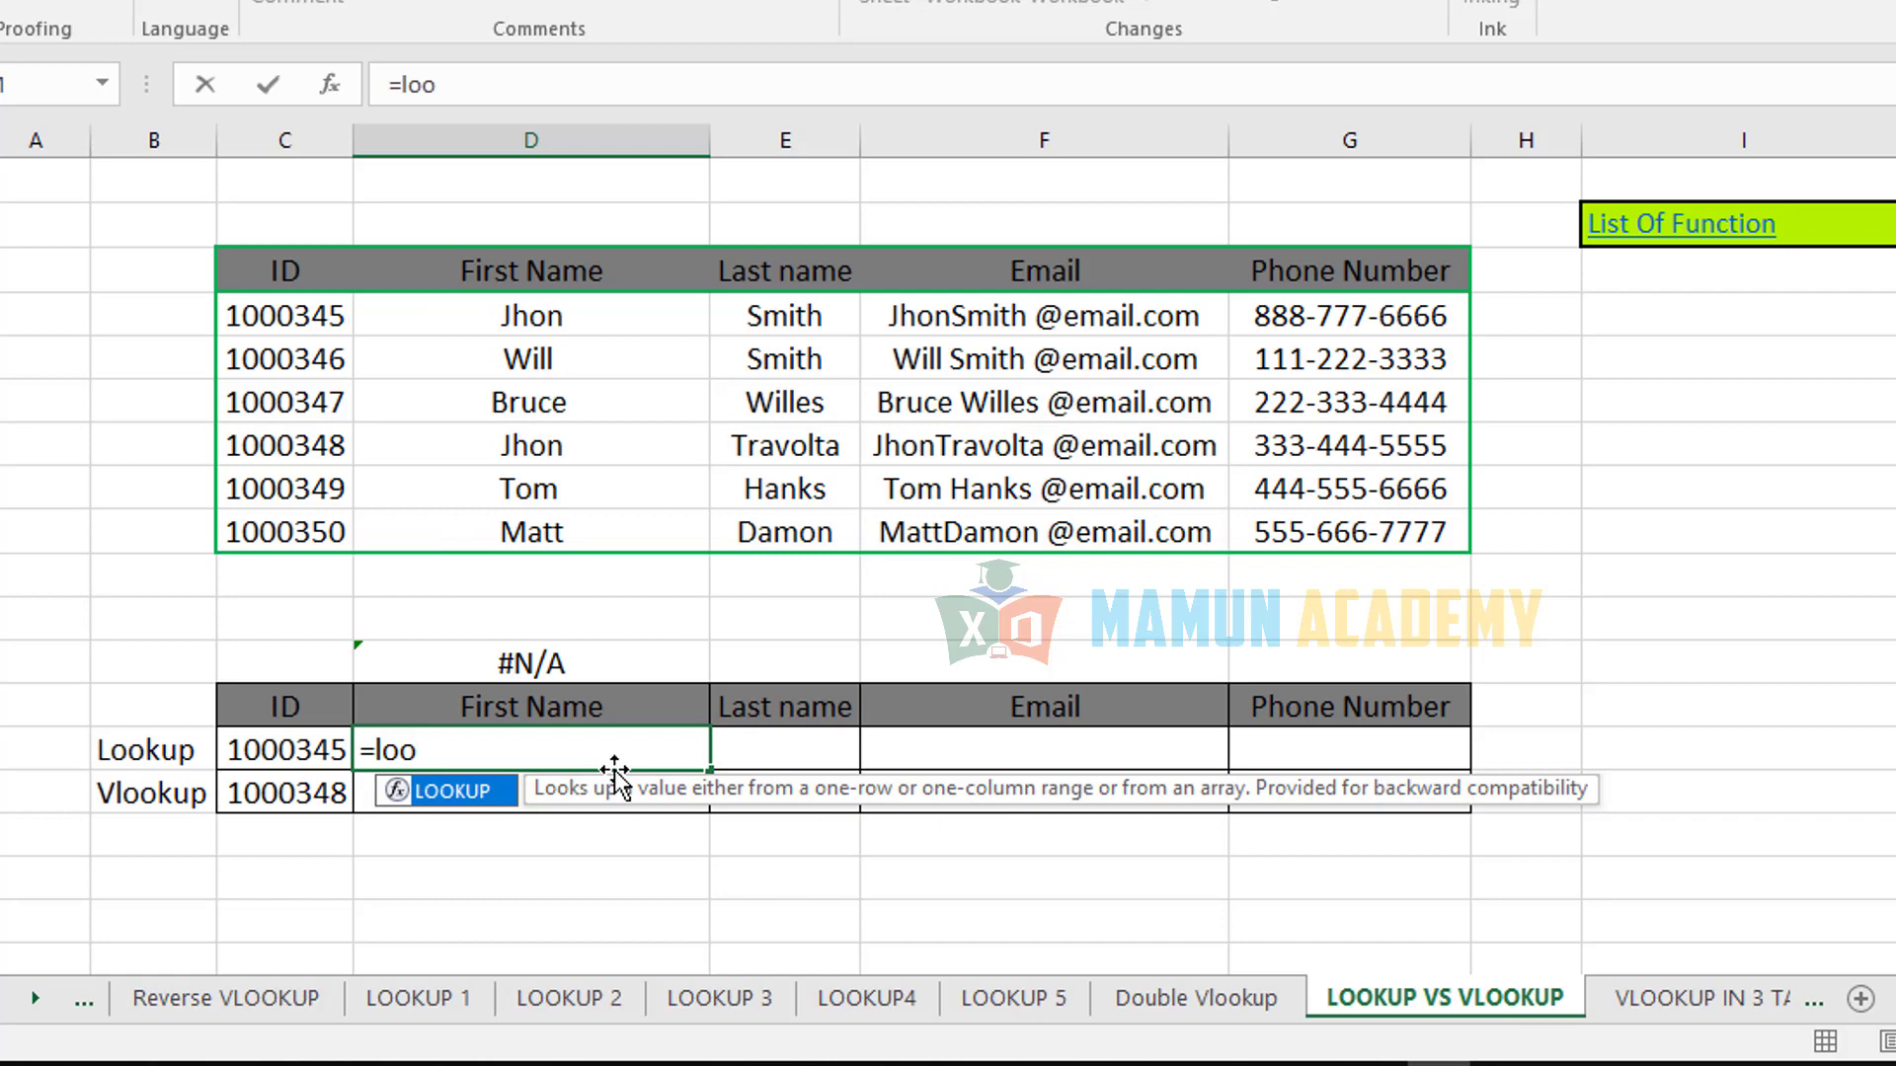
key("Tab")
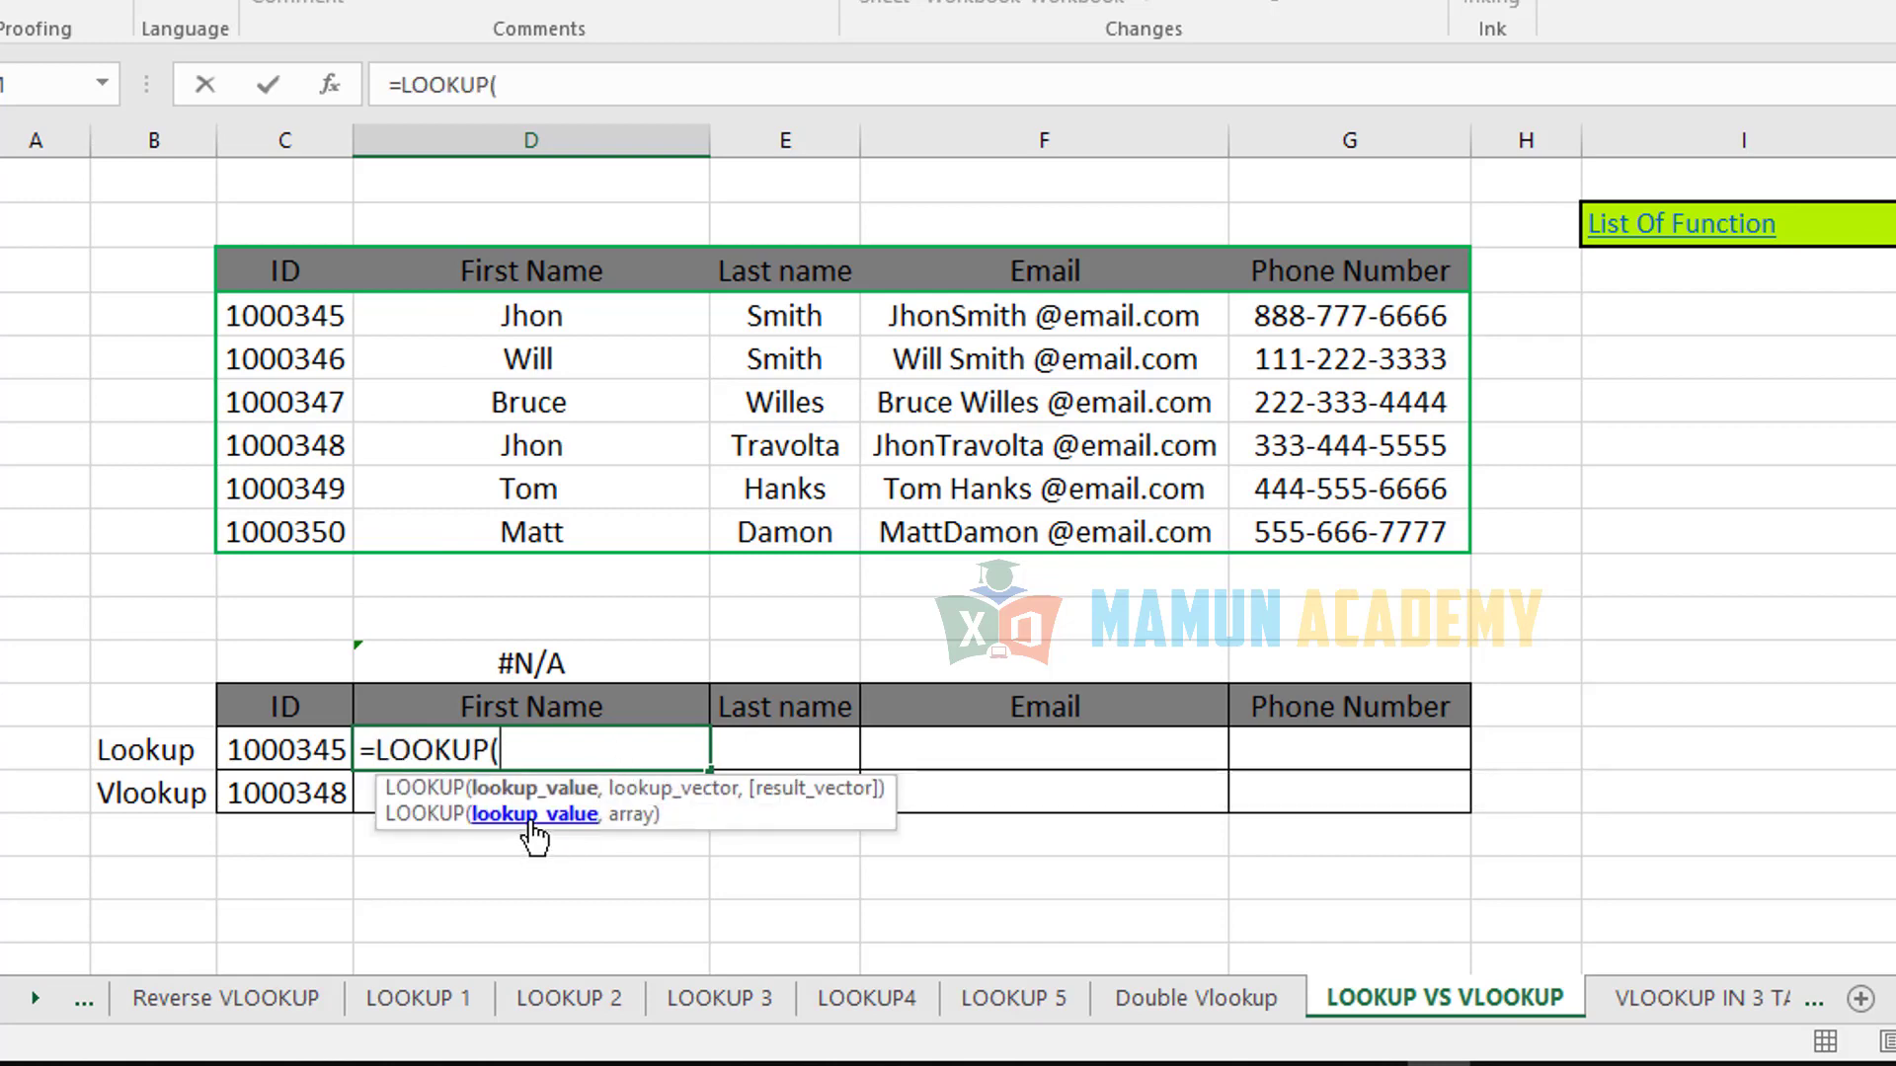
left_click(322, 753)
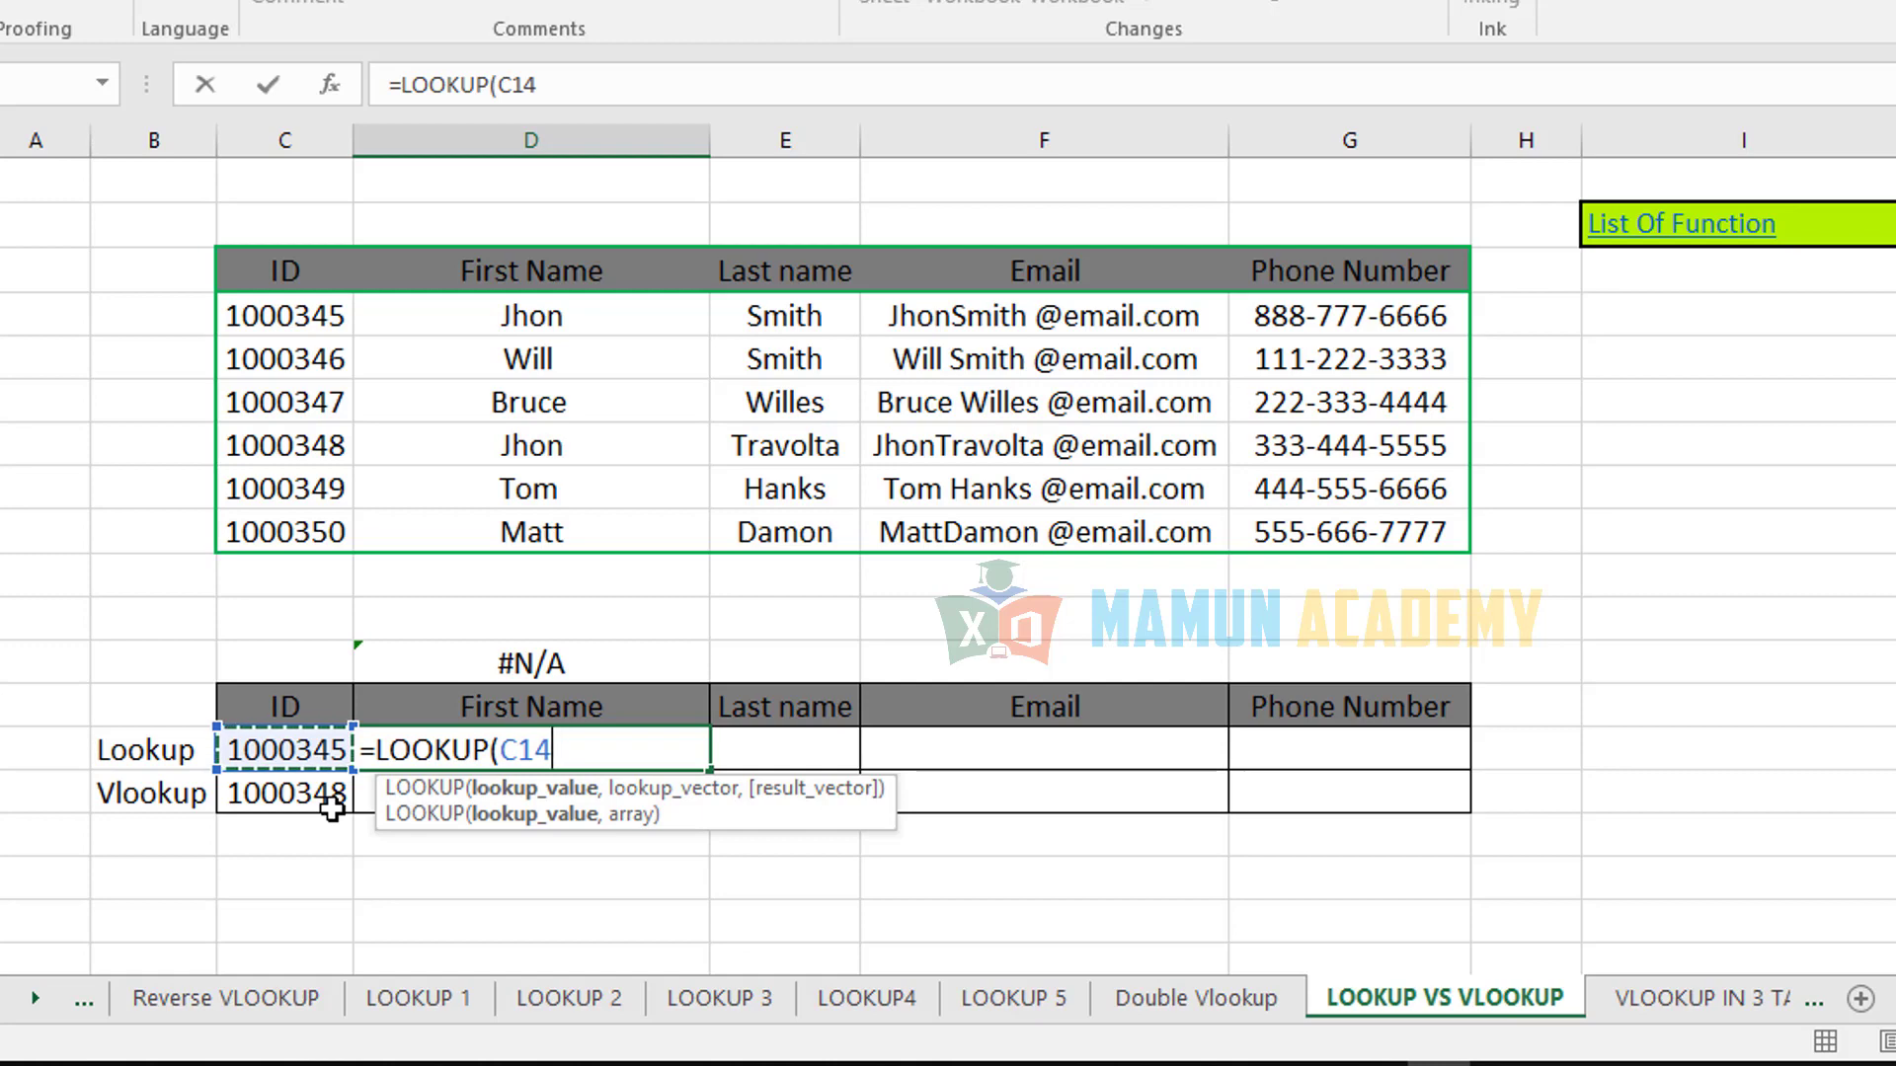
- Lock the lookup value as $C14 before adding the next argument
key("F4")
key("F4")
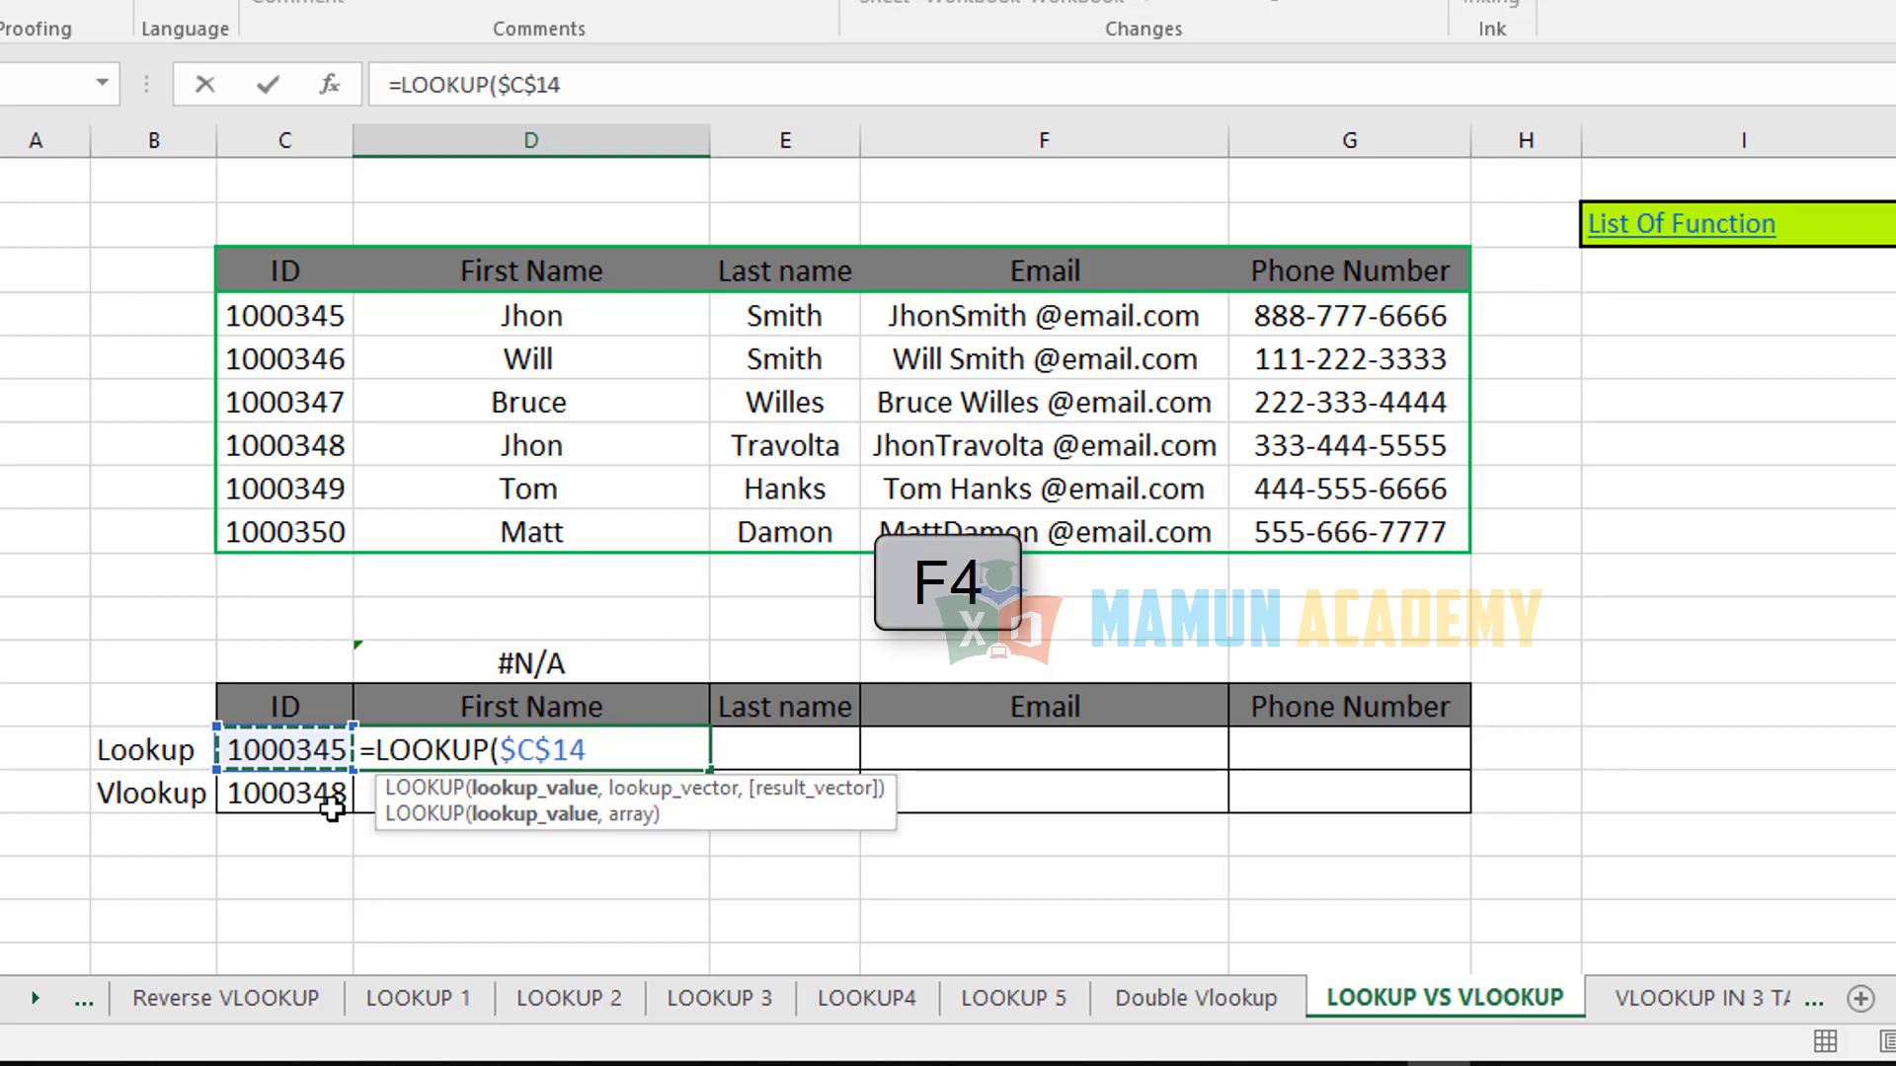
key("F4")
key("F4")
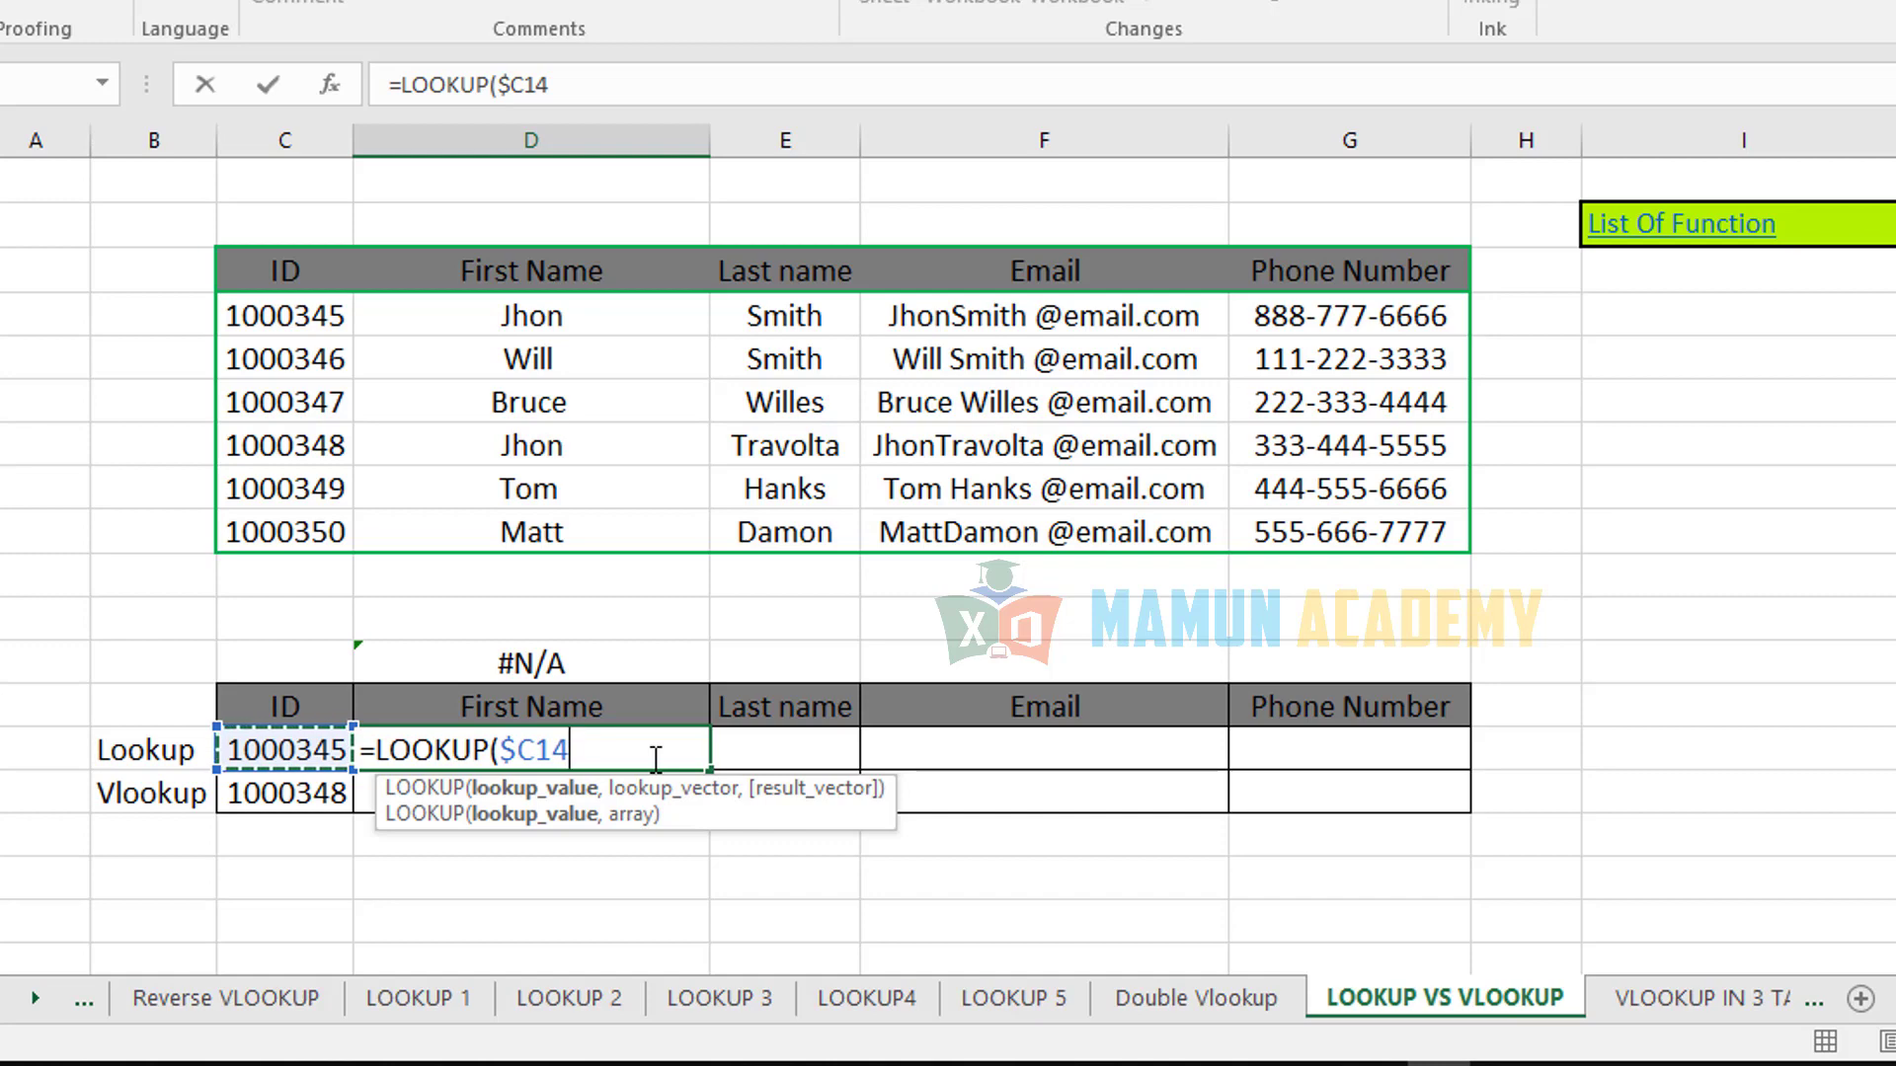
type(",")
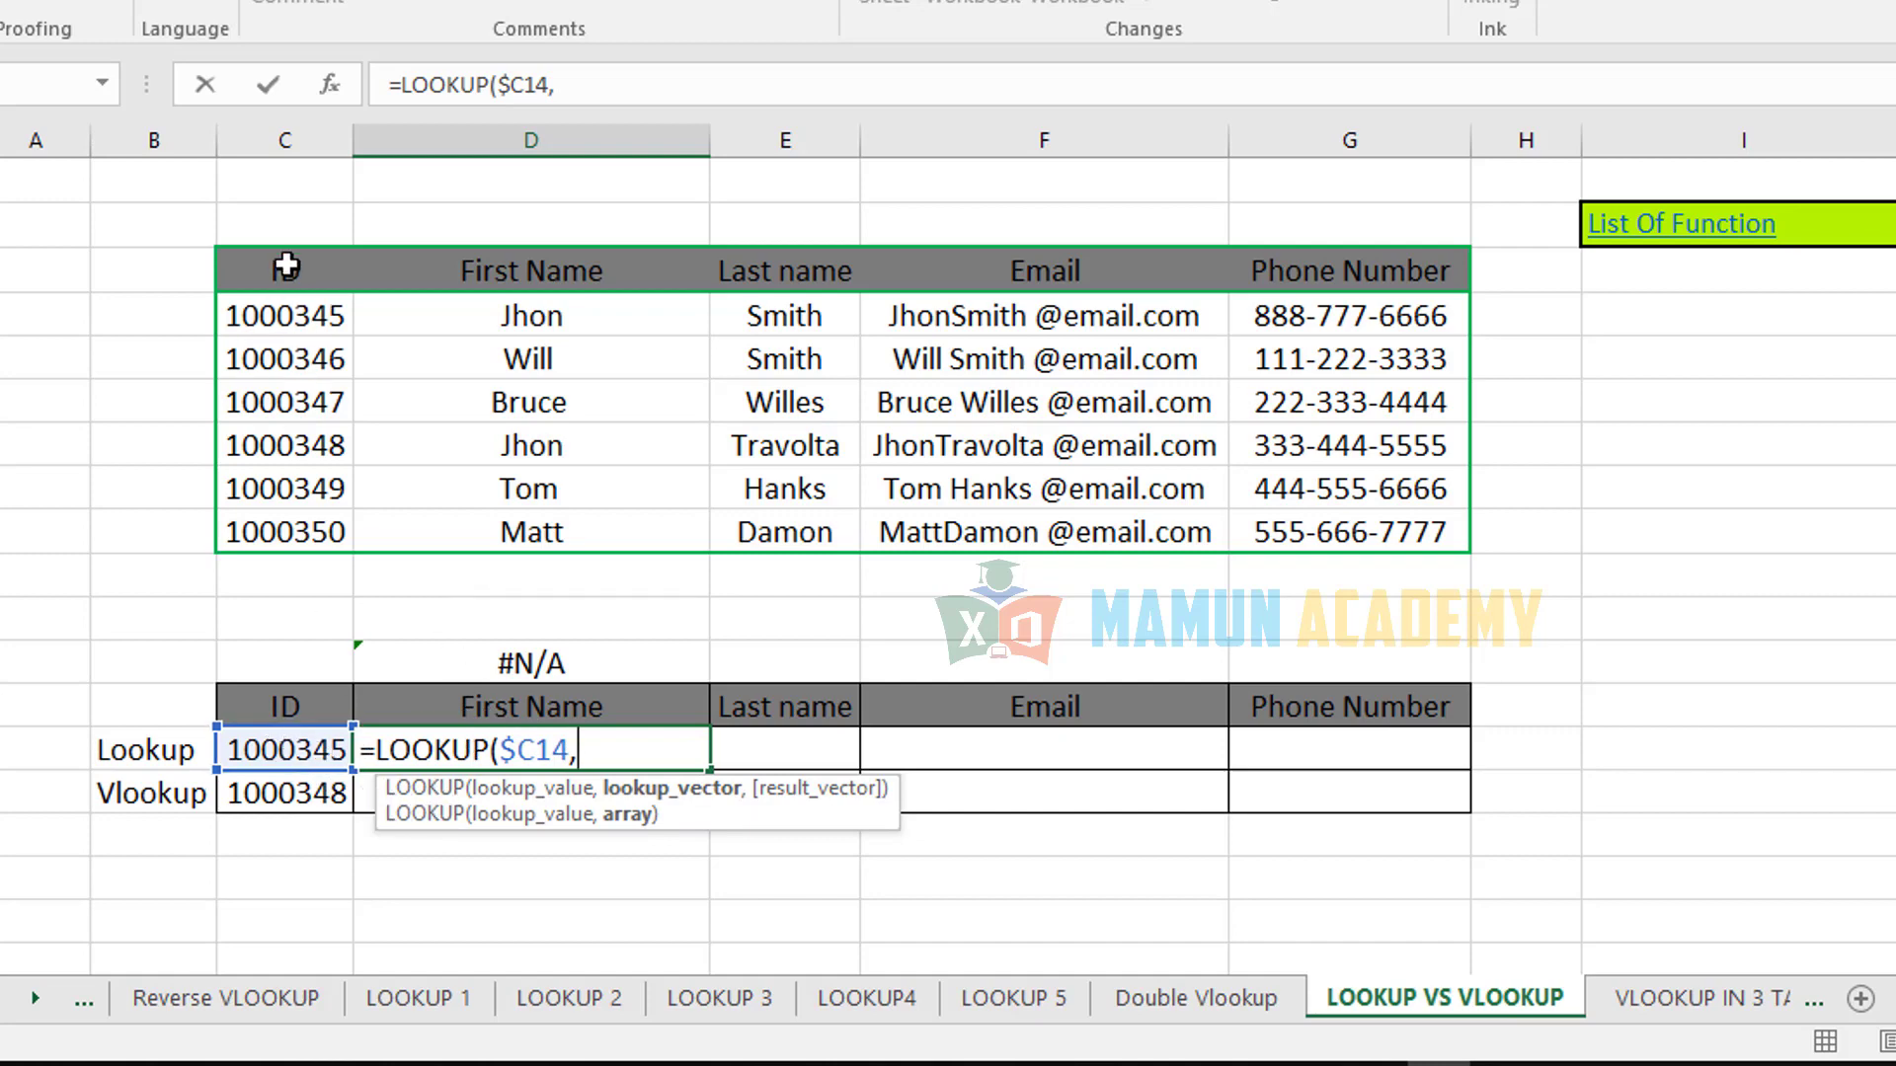
- Set the lookup range to C3:D9, completing =LOOKUP($C14,C3:D9)
left_click_drag(286, 266, 389, 542)
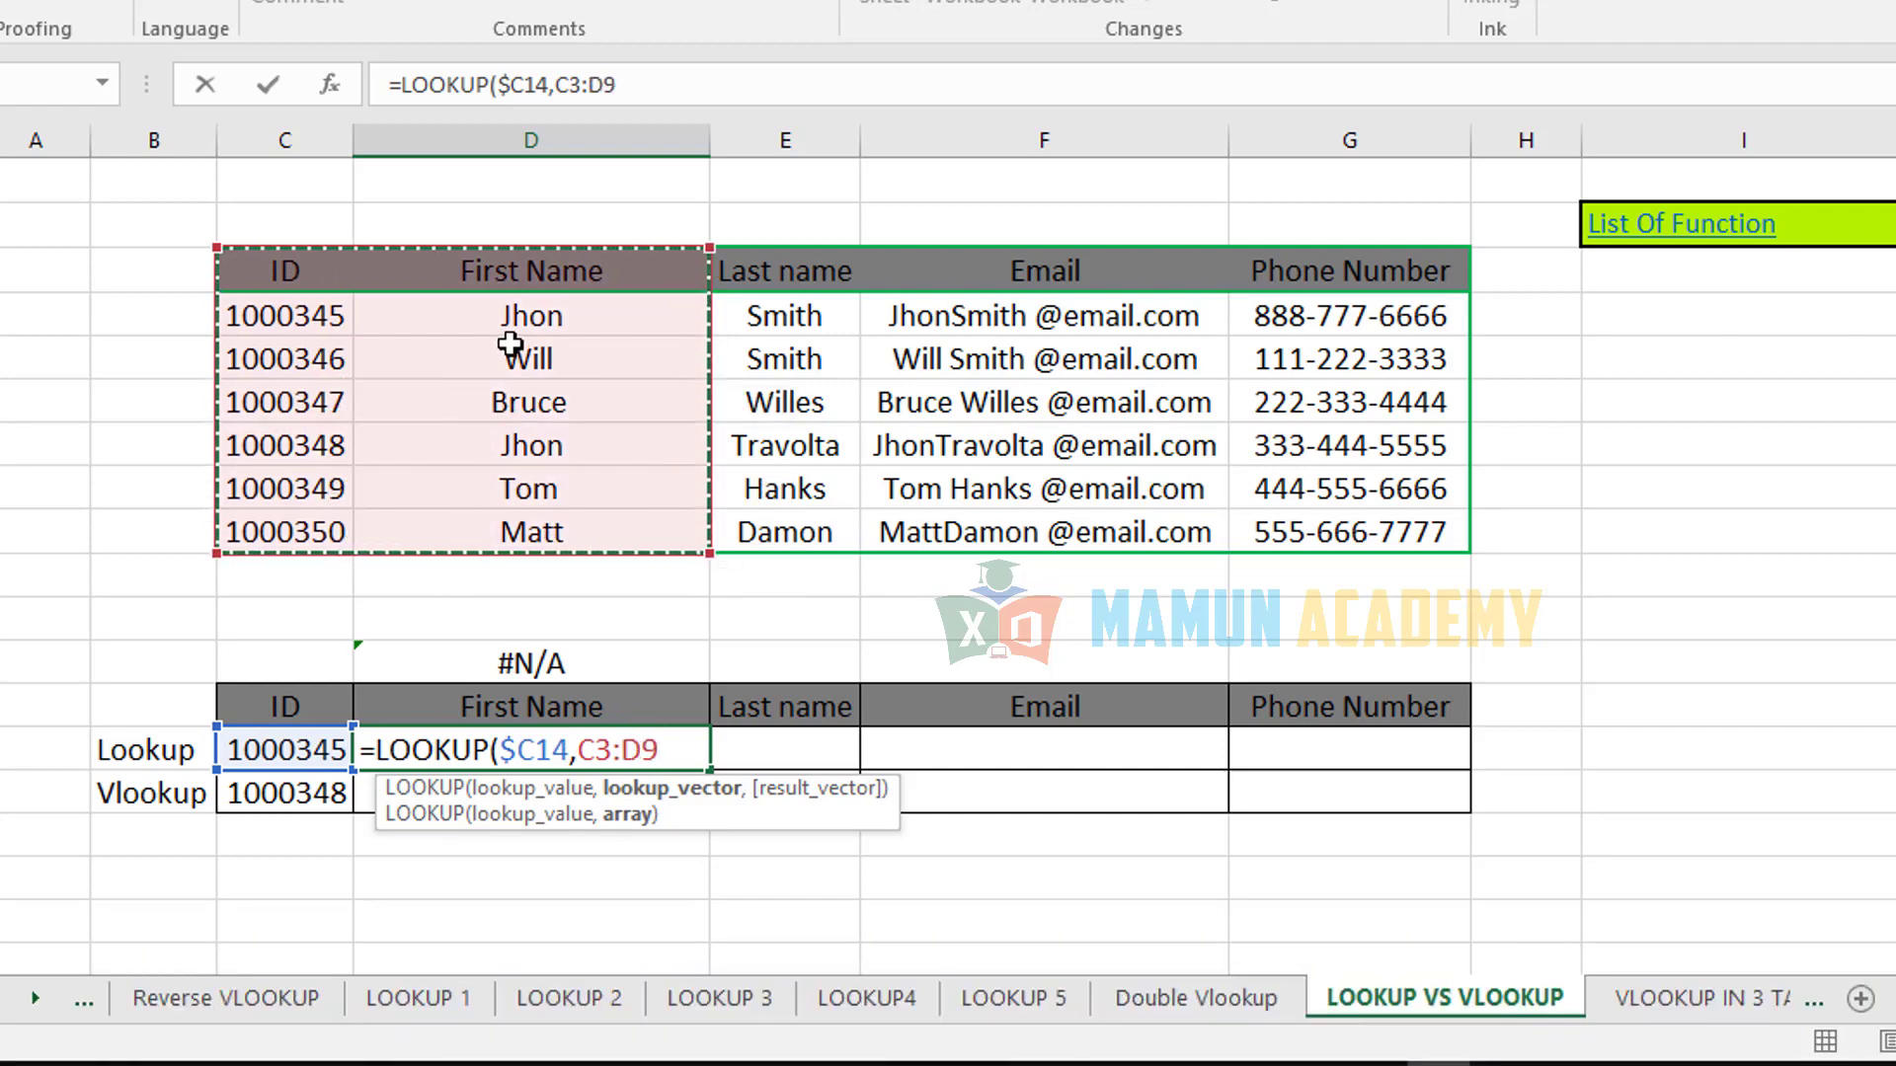
left_click(509, 346)
left_click_drag(516, 296, 263, 298)
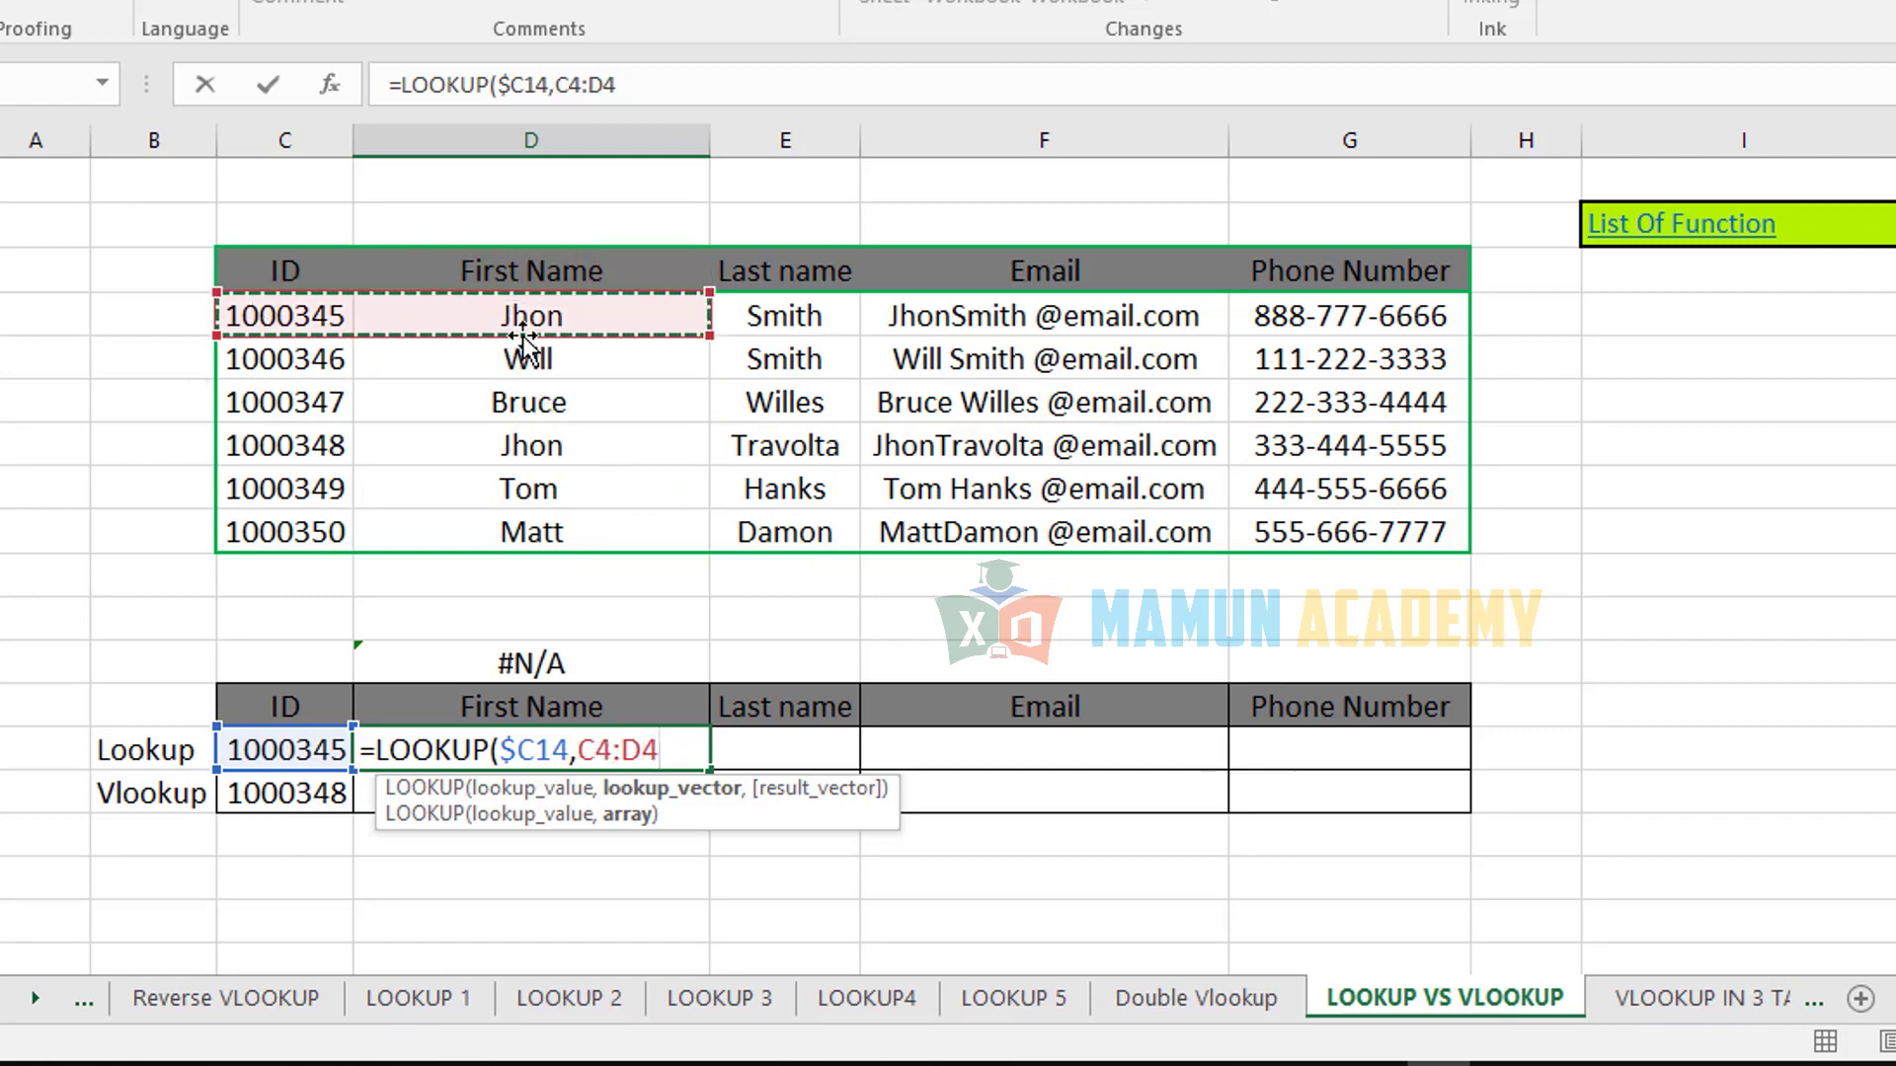
left_click(524, 316)
left_click_drag(519, 272, 517, 542)
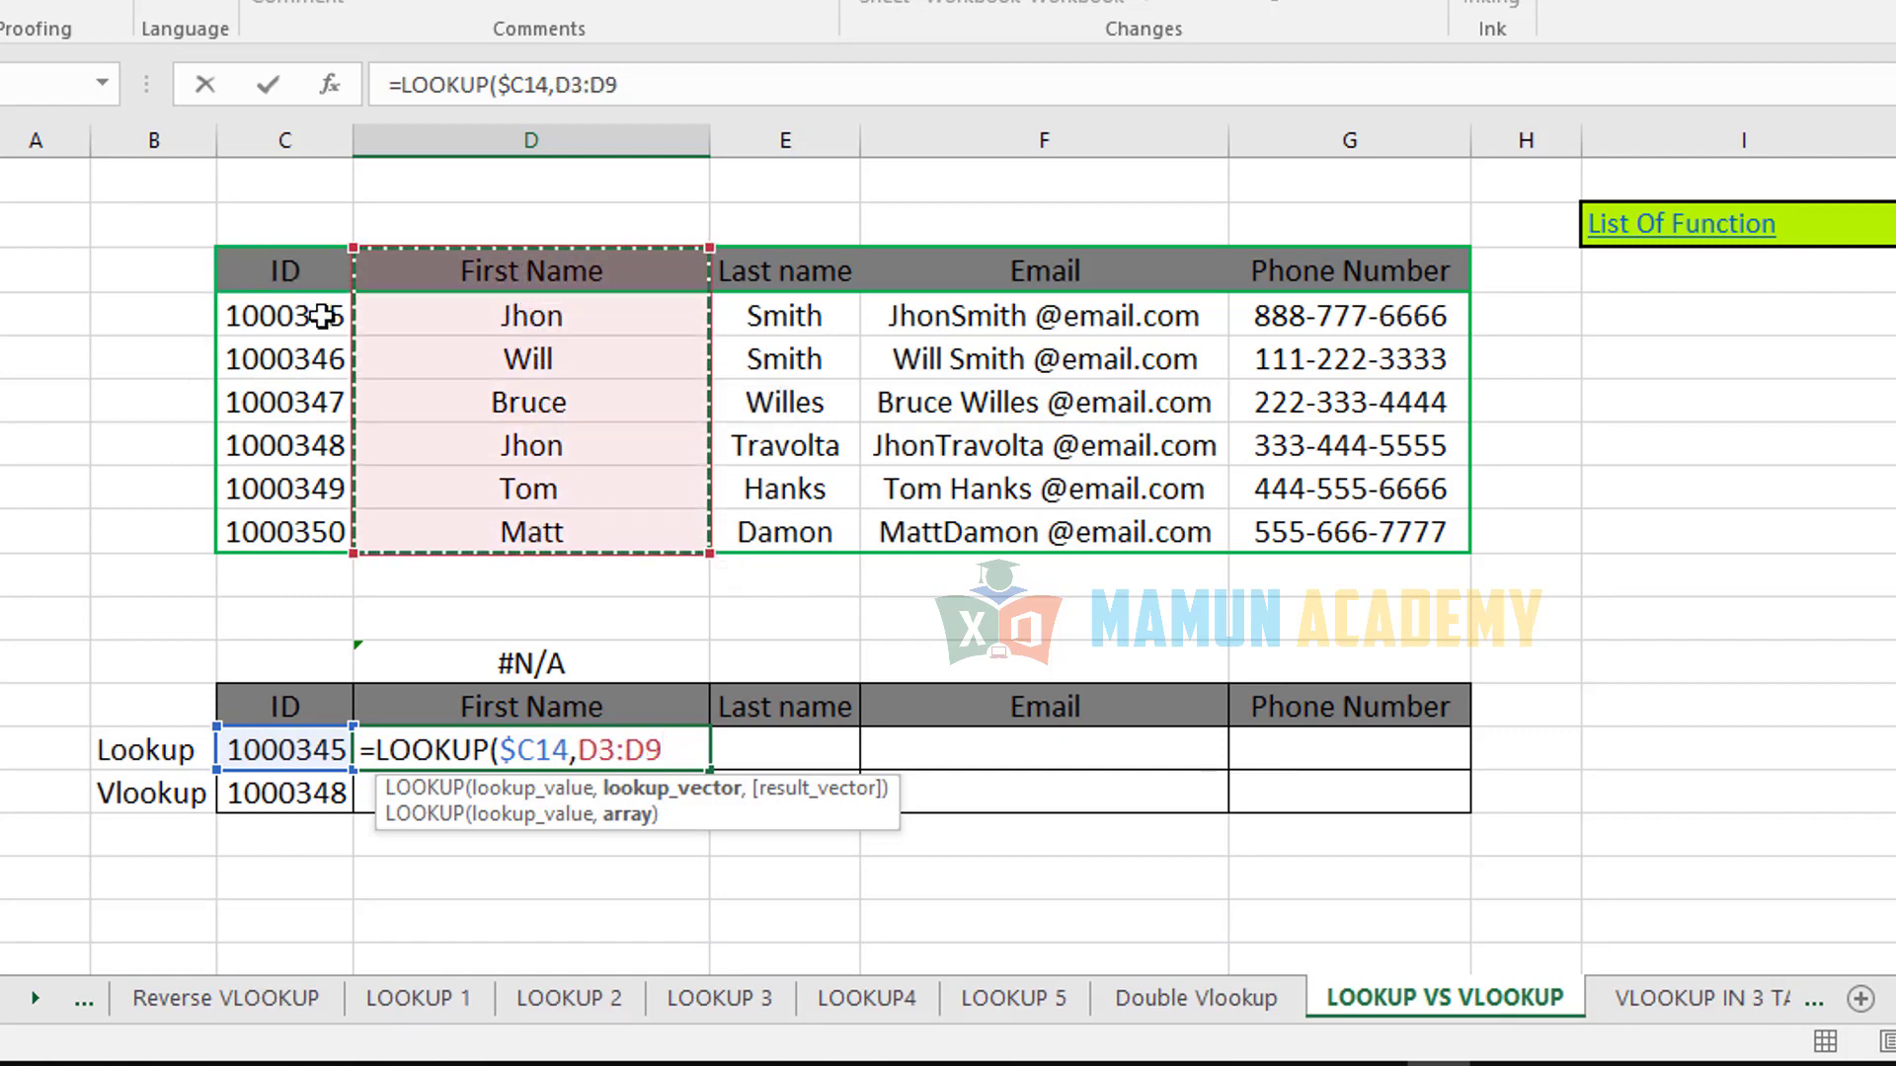
left_click(320, 310)
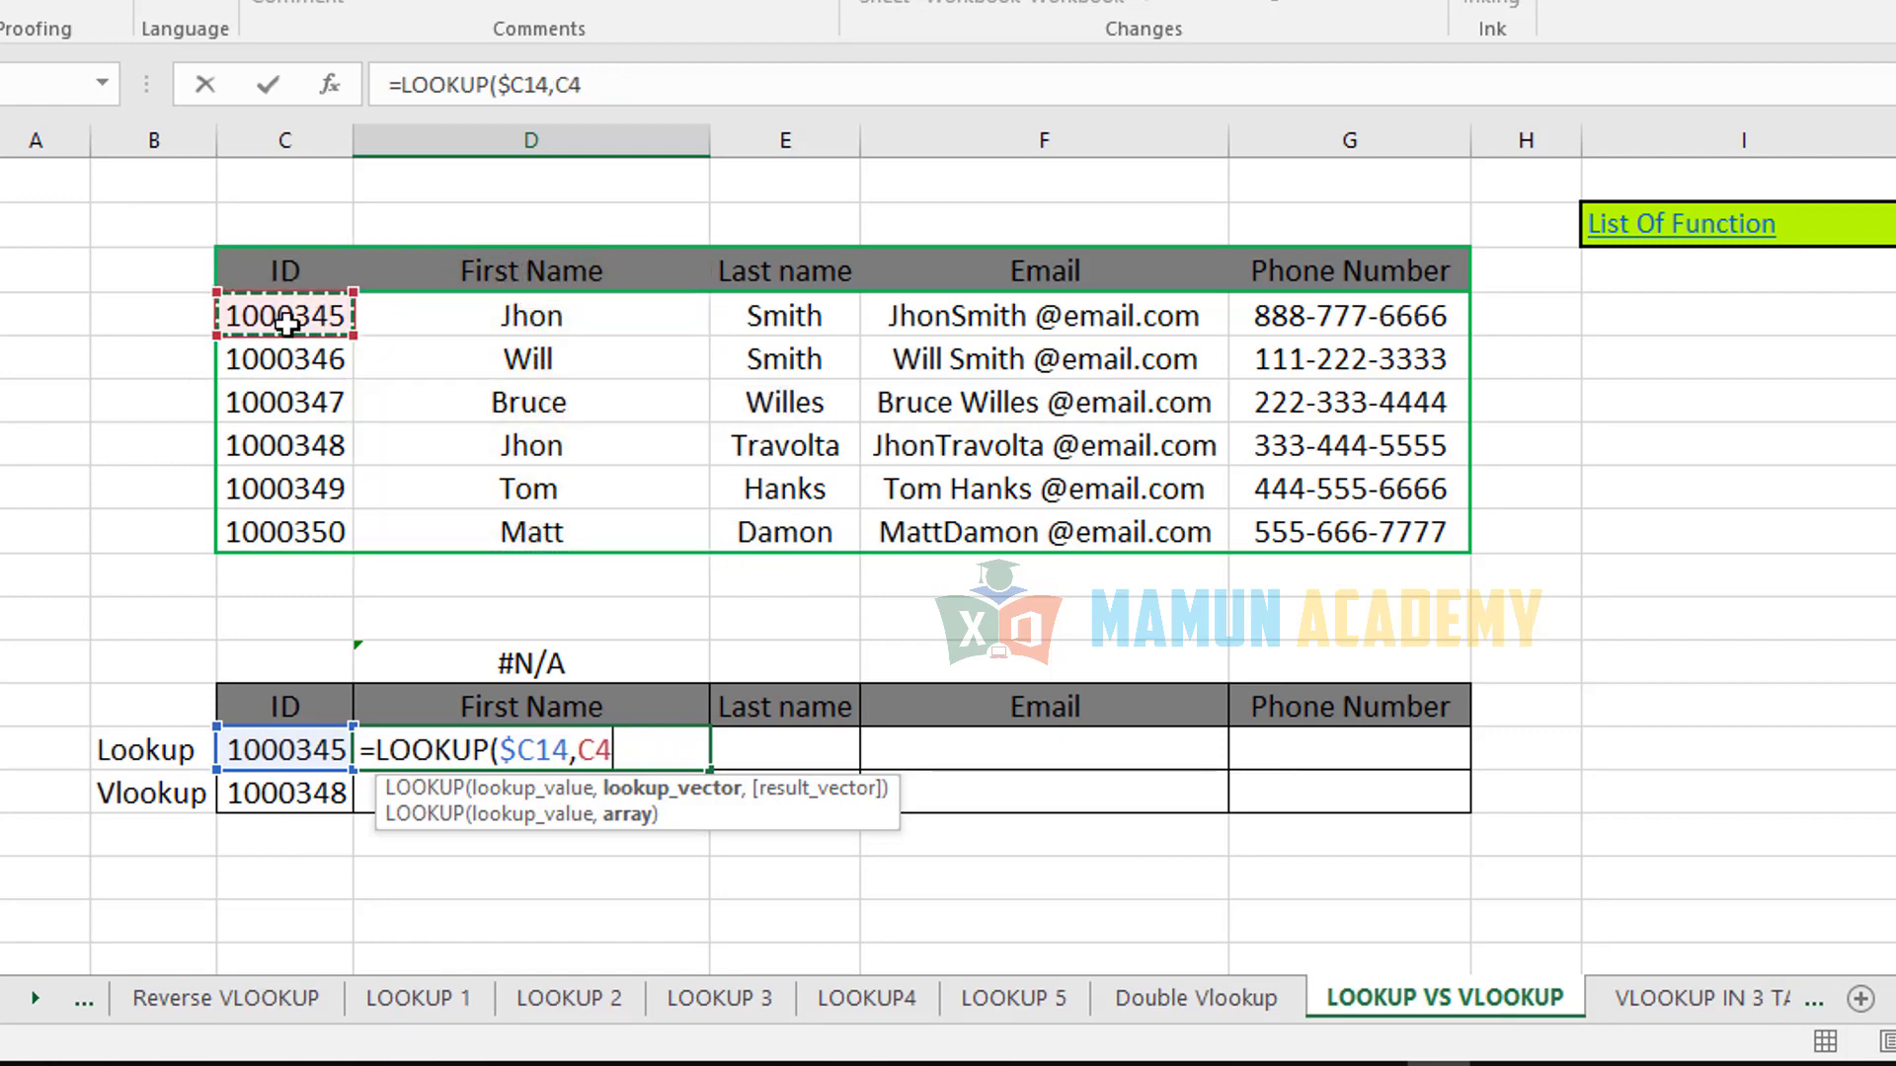
left_click(824, 311)
left_click(296, 310)
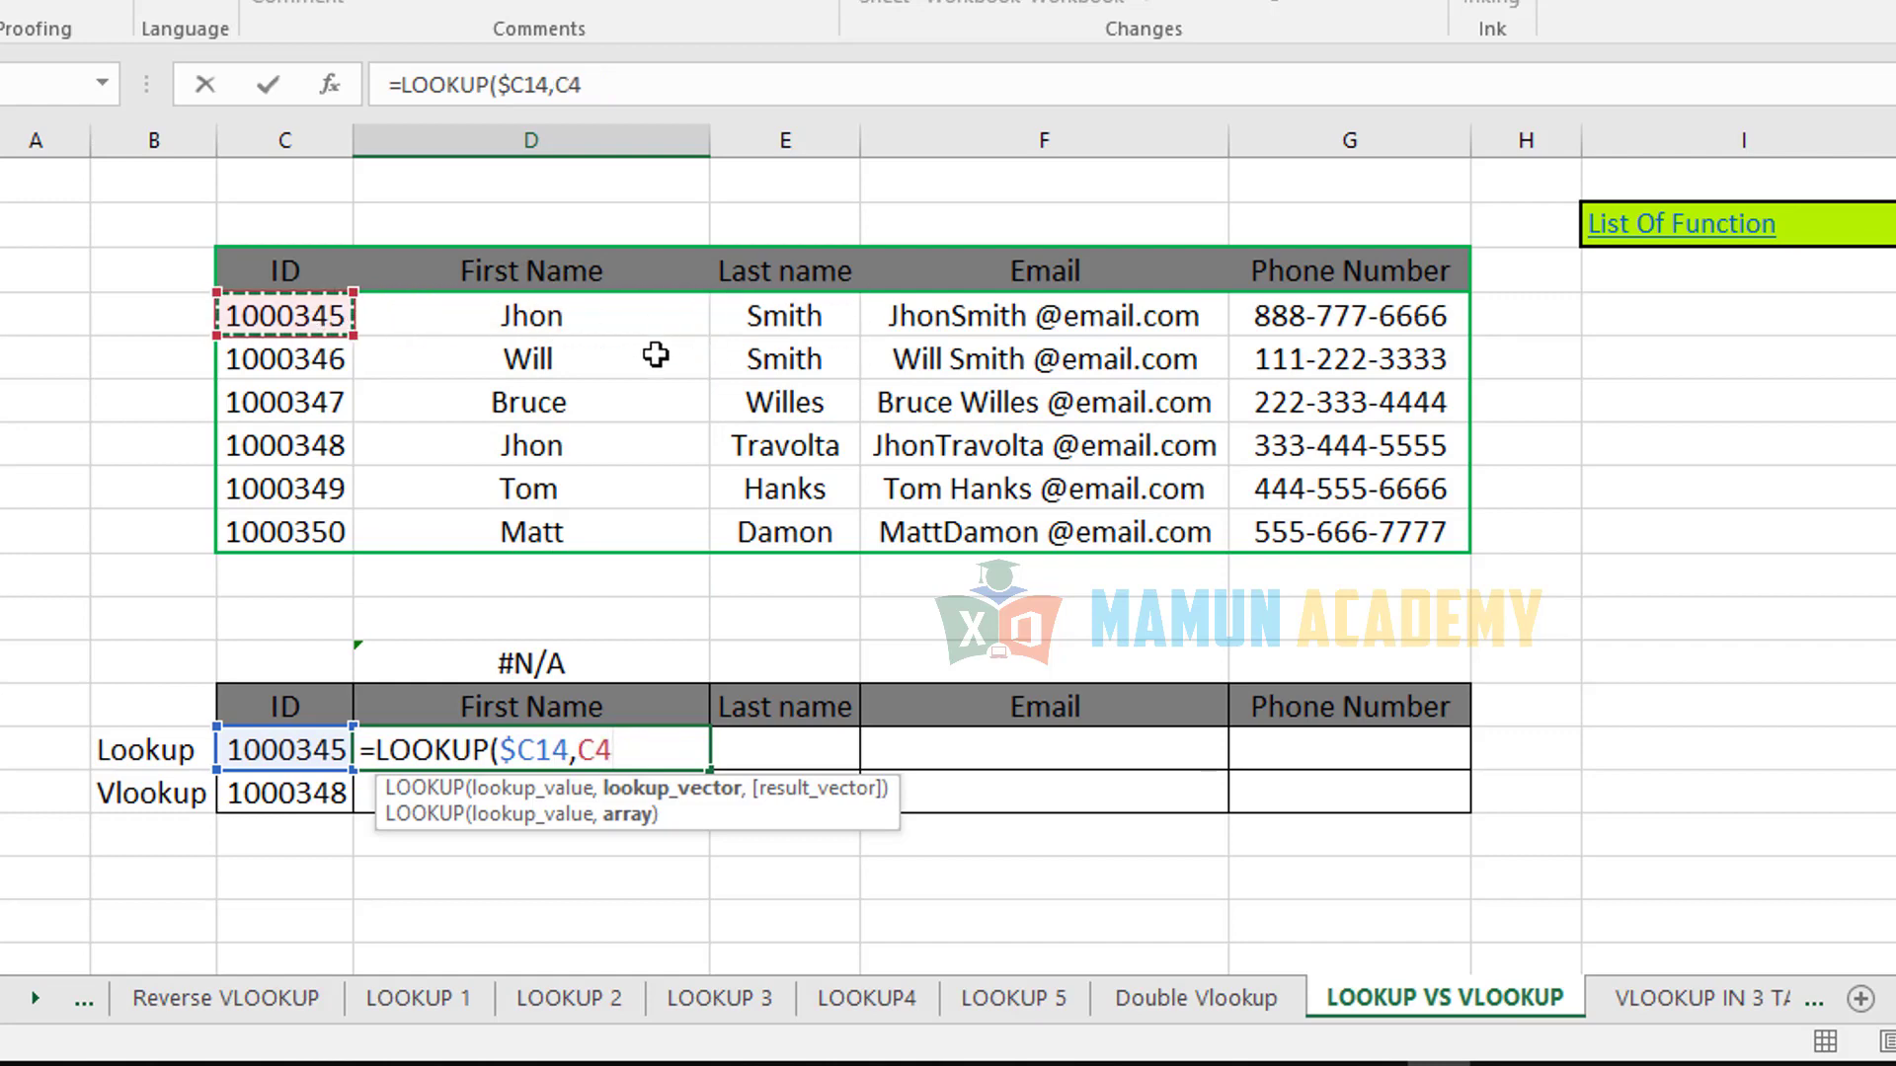
left_click(651, 445)
left_click_drag(654, 300, 614, 537)
left_click(506, 329)
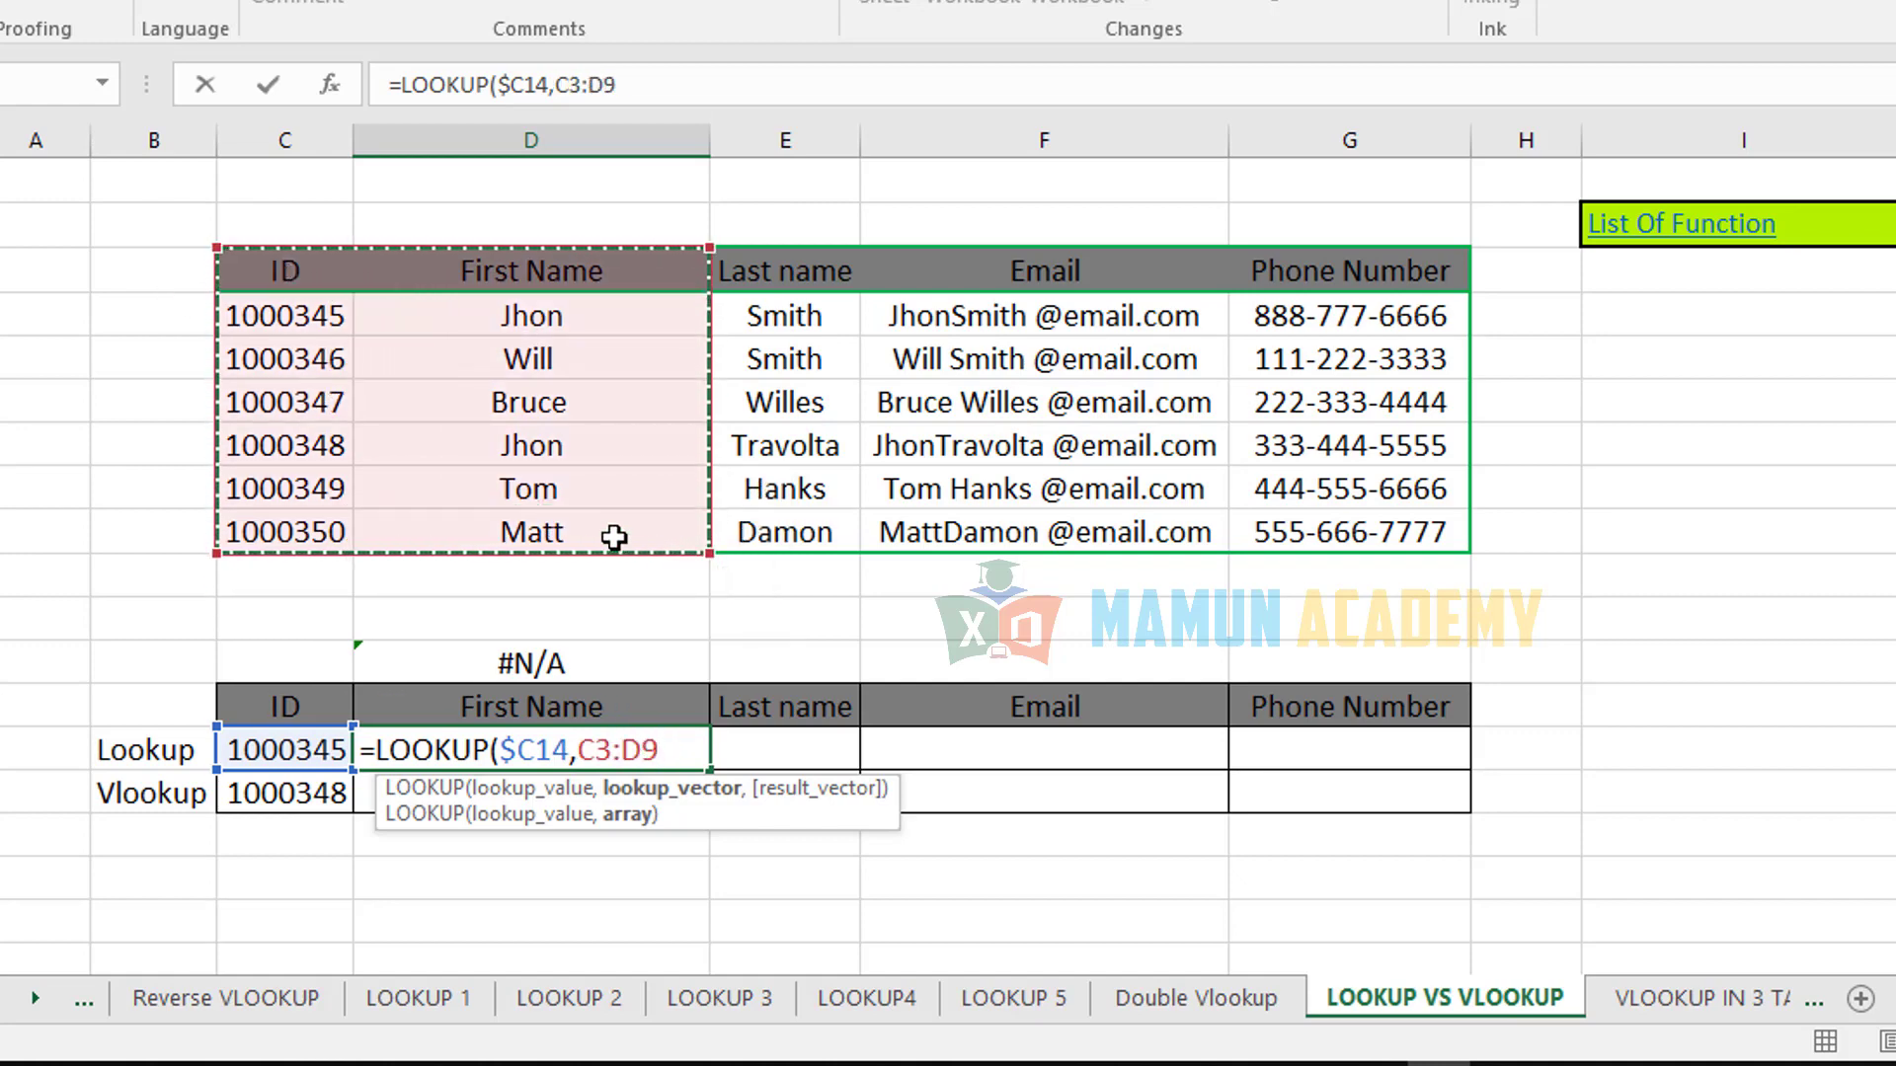
type(",")
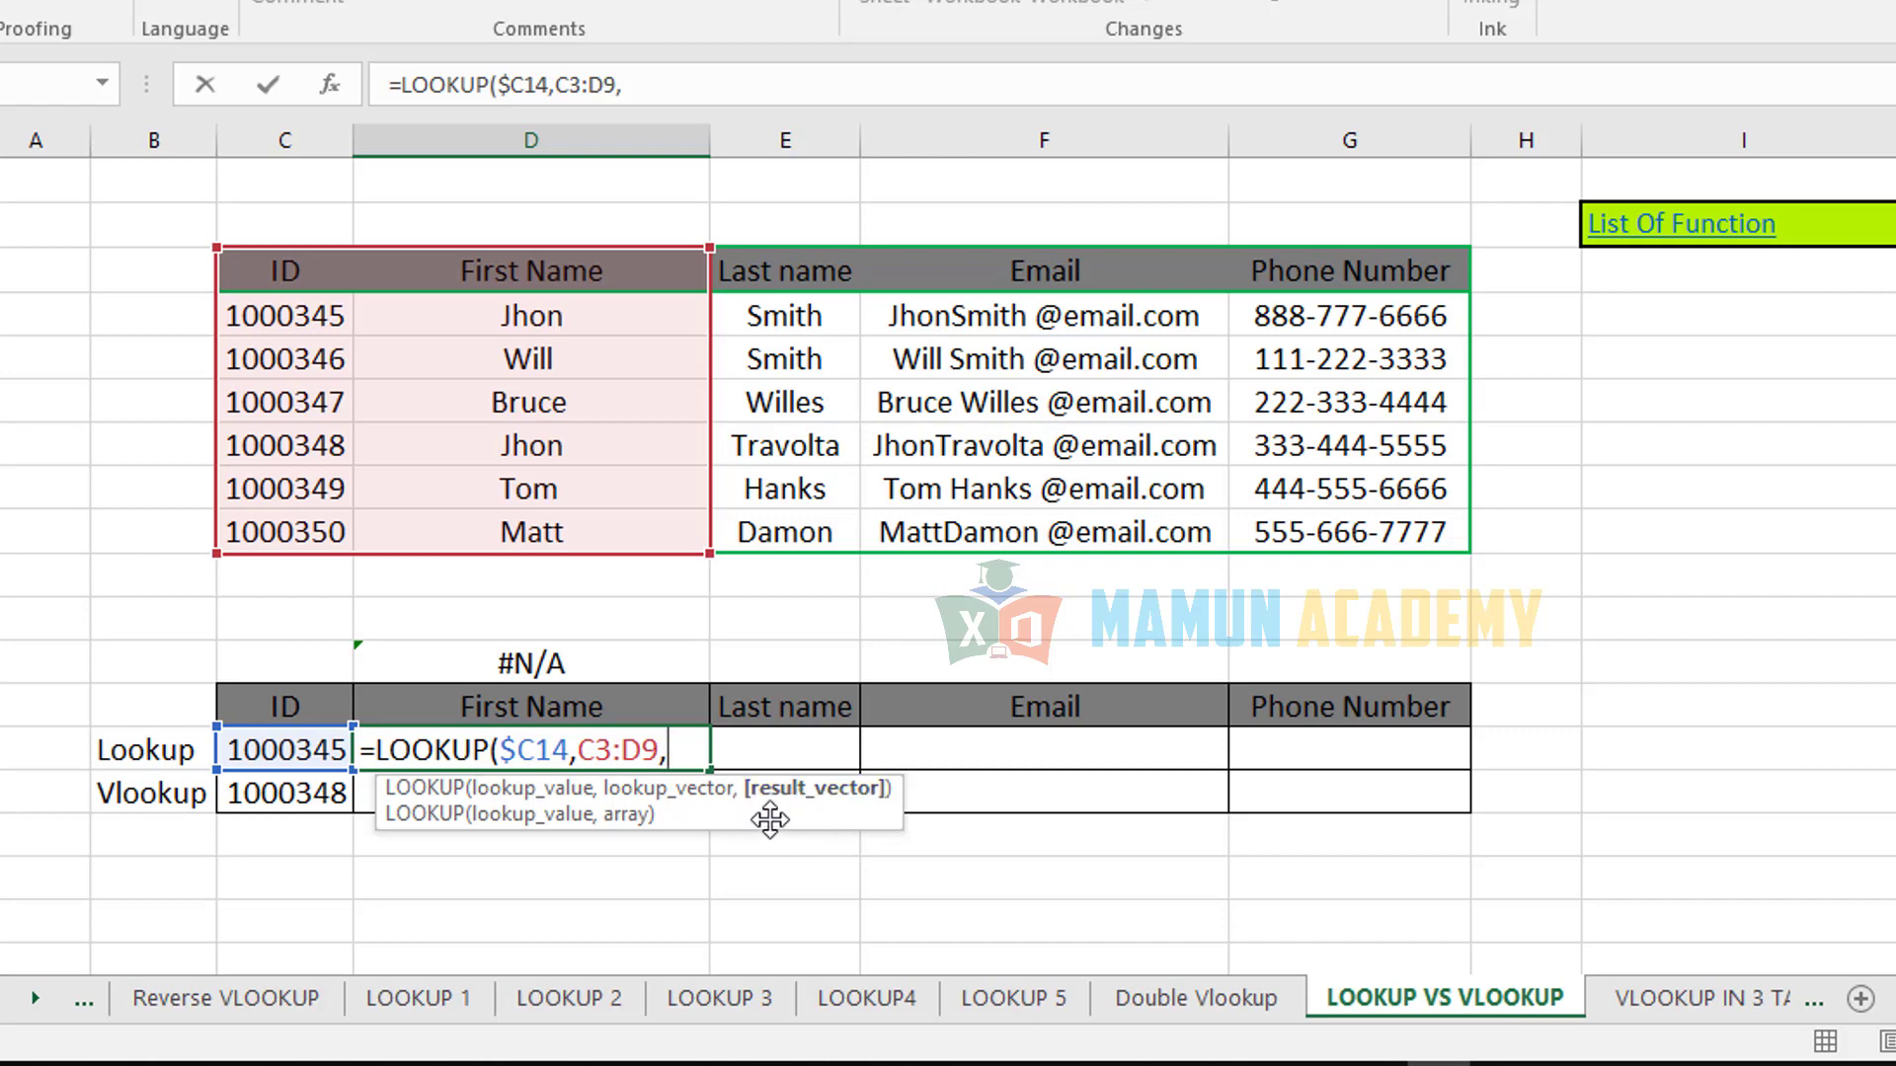
key("BackSpace")
- Enter the D14 formula and copy it into E14, checking its shifted range
key("Return")
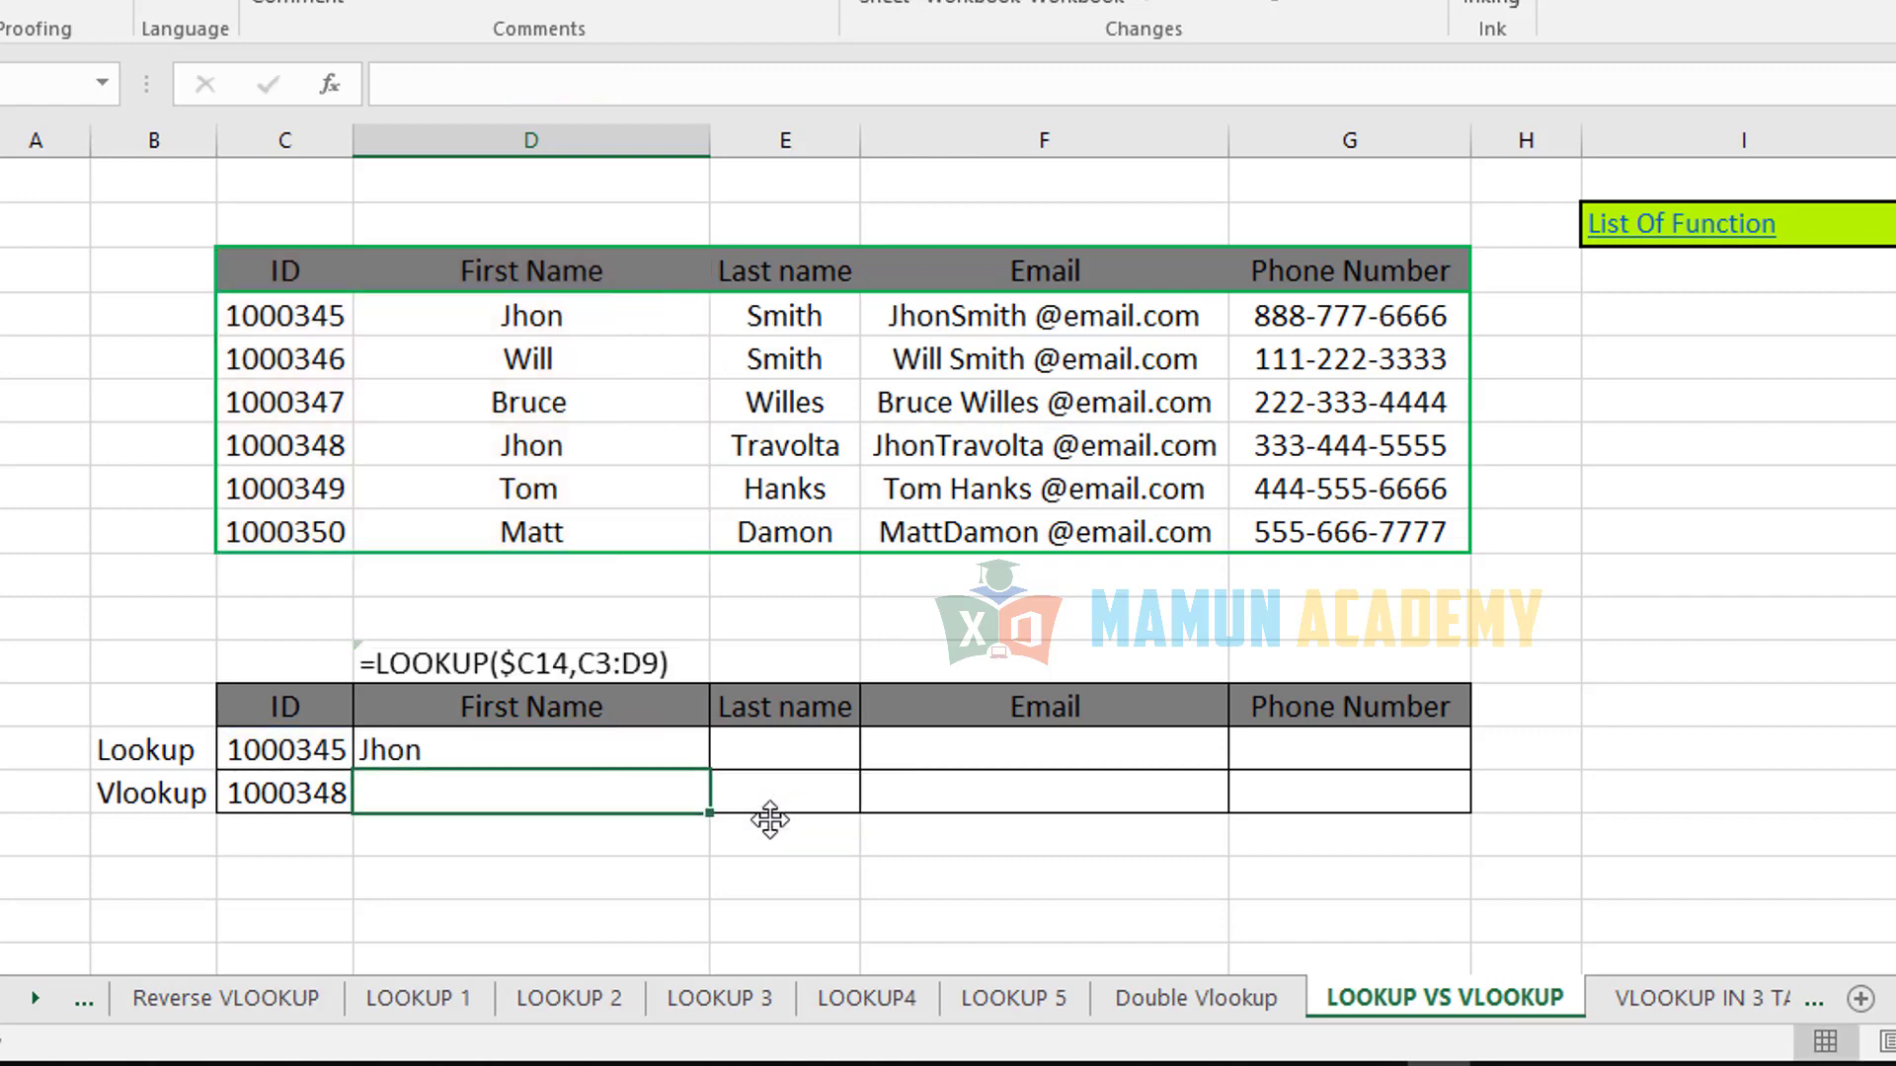
left_click(669, 756)
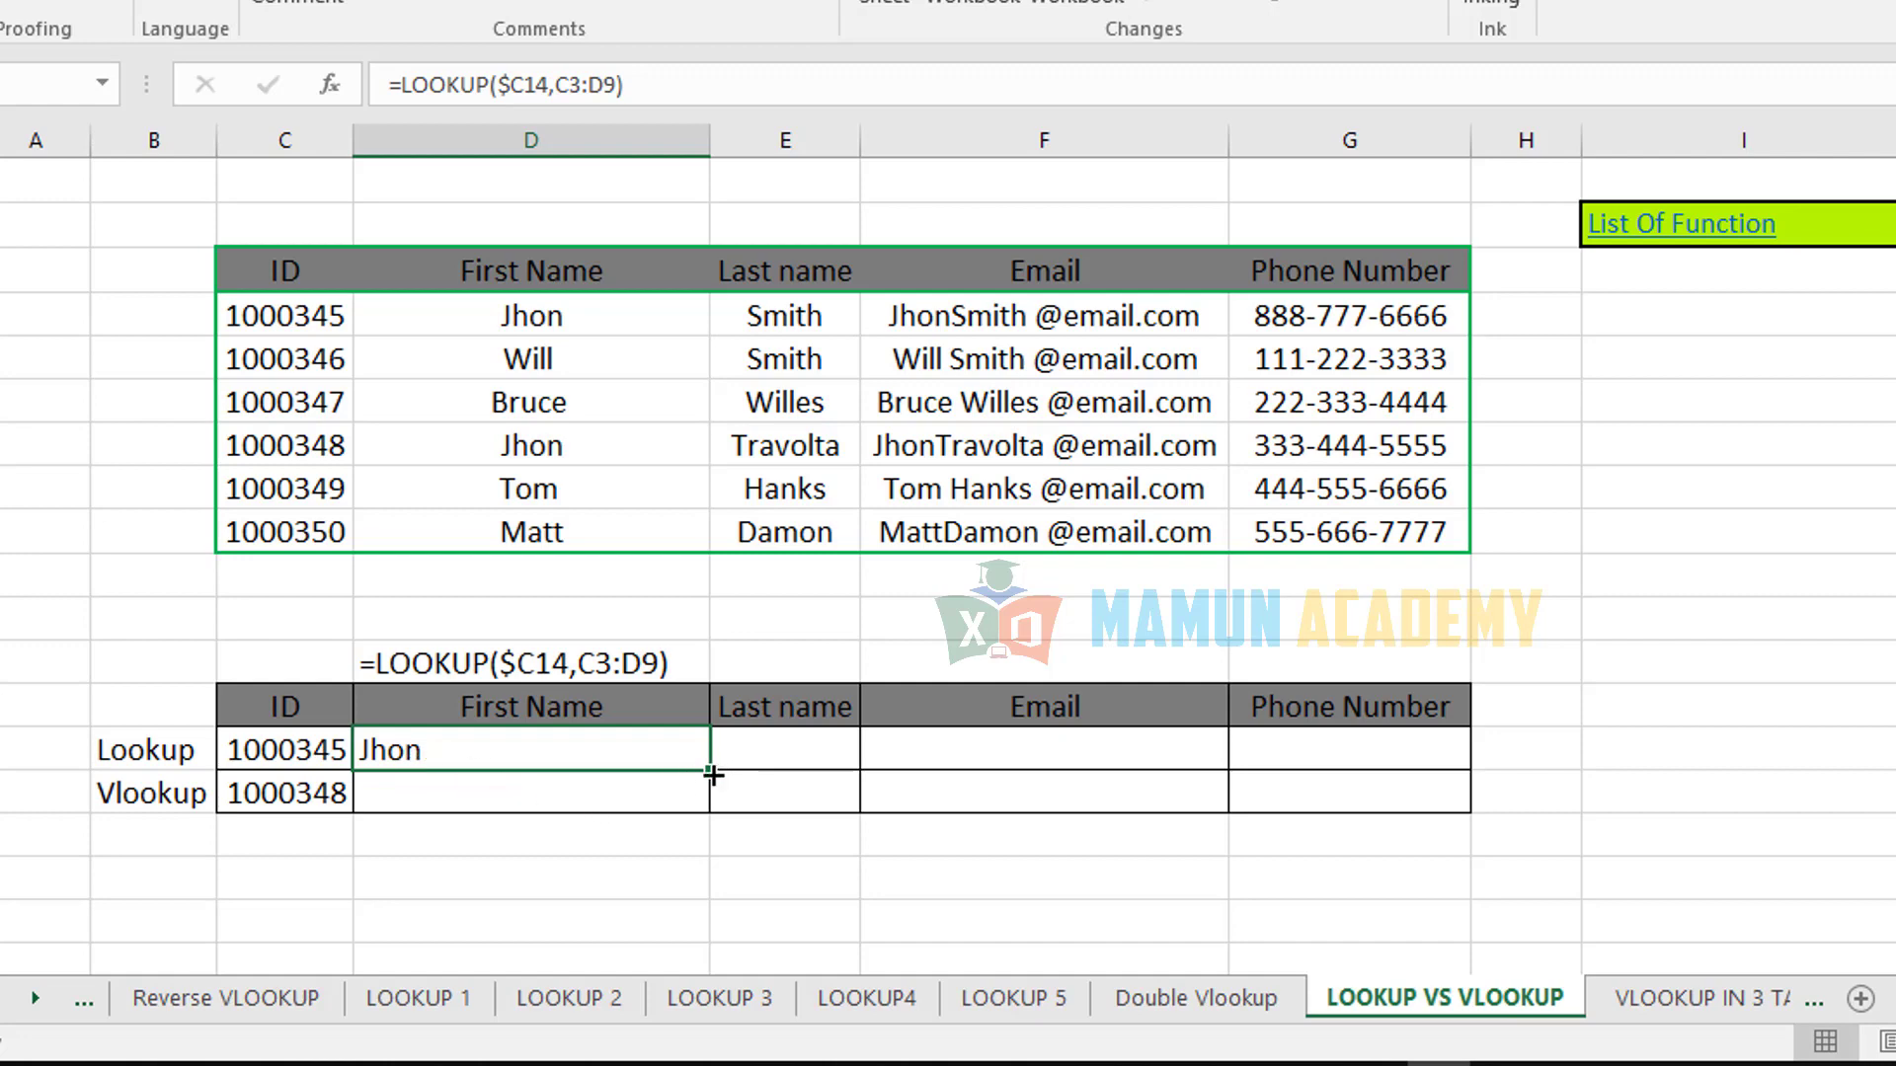
left_click_drag(712, 775, 826, 764)
left_click(818, 756)
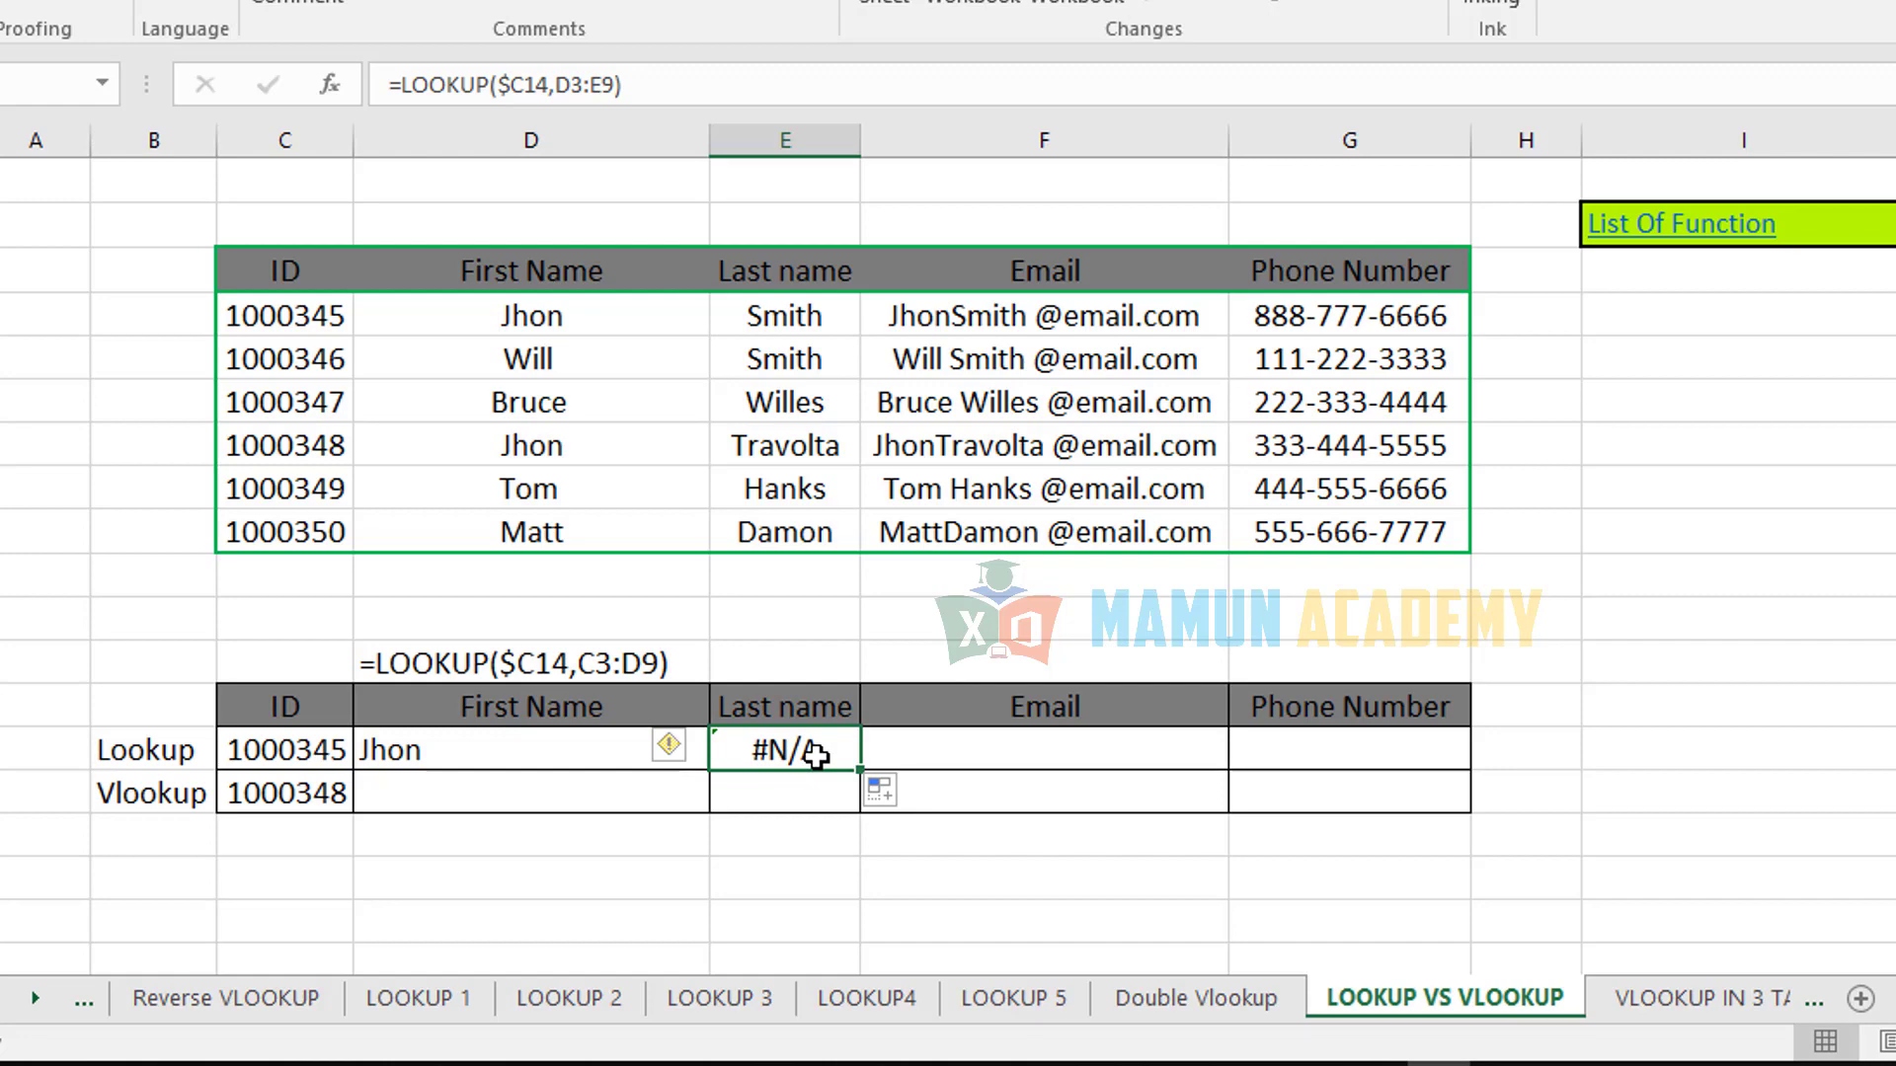
double_click(816, 755)
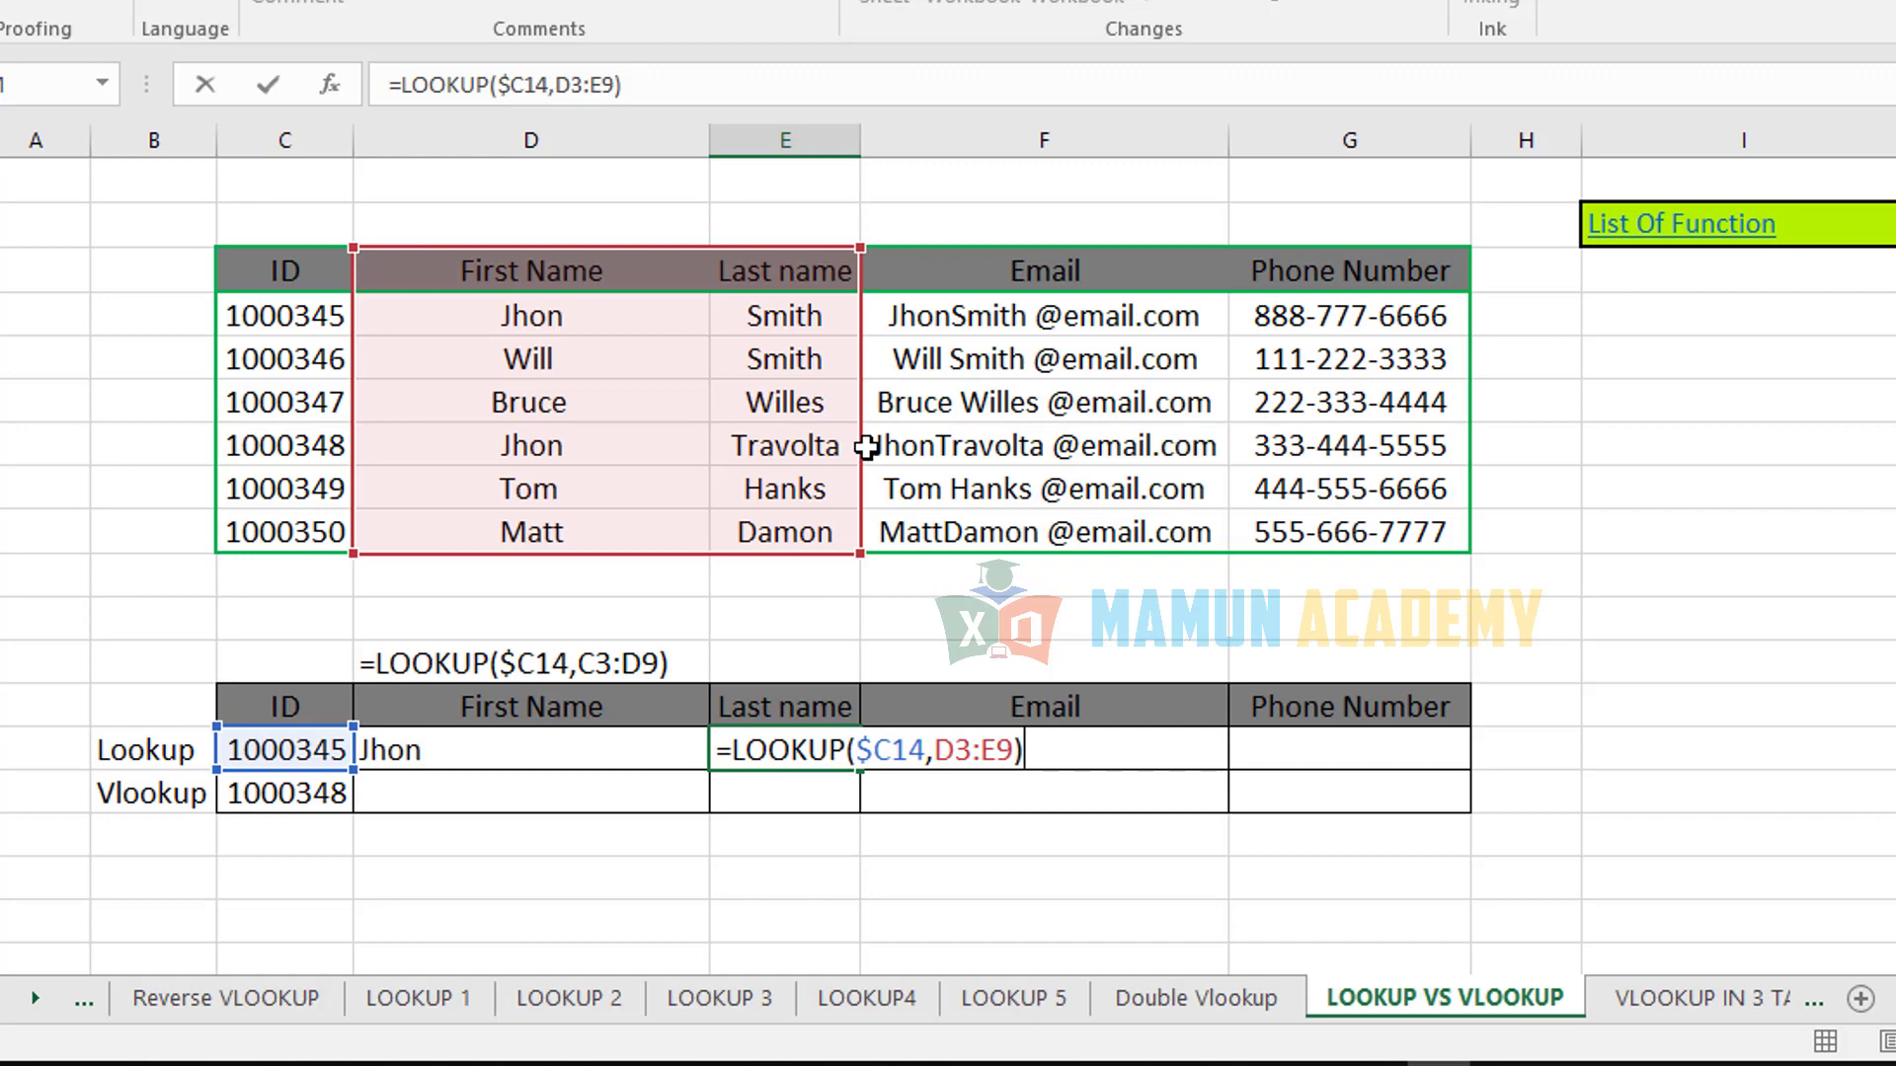
key("Return")
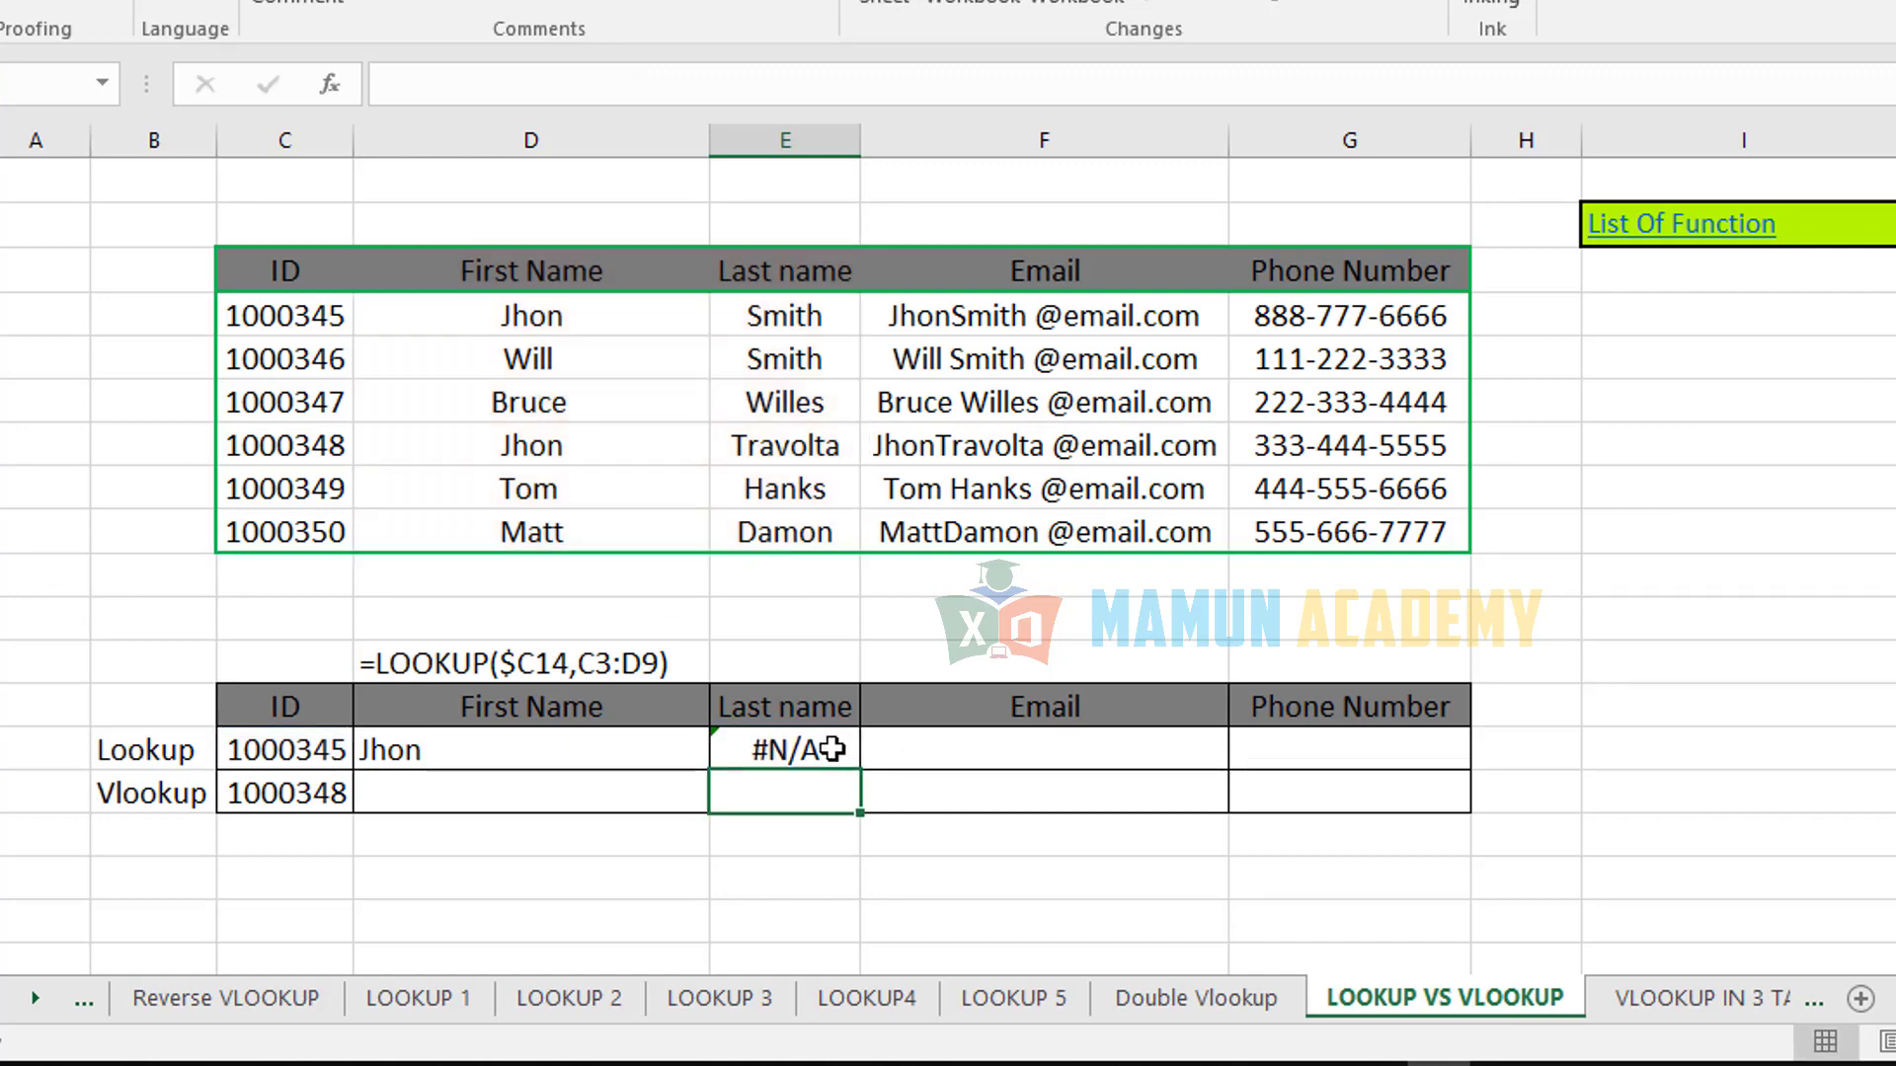
- Copy the formula on into F14 and G14 and compare their ranges with D14's
left_click(832, 749)
left_click_drag(860, 772, 1380, 753)
left_click(1207, 756)
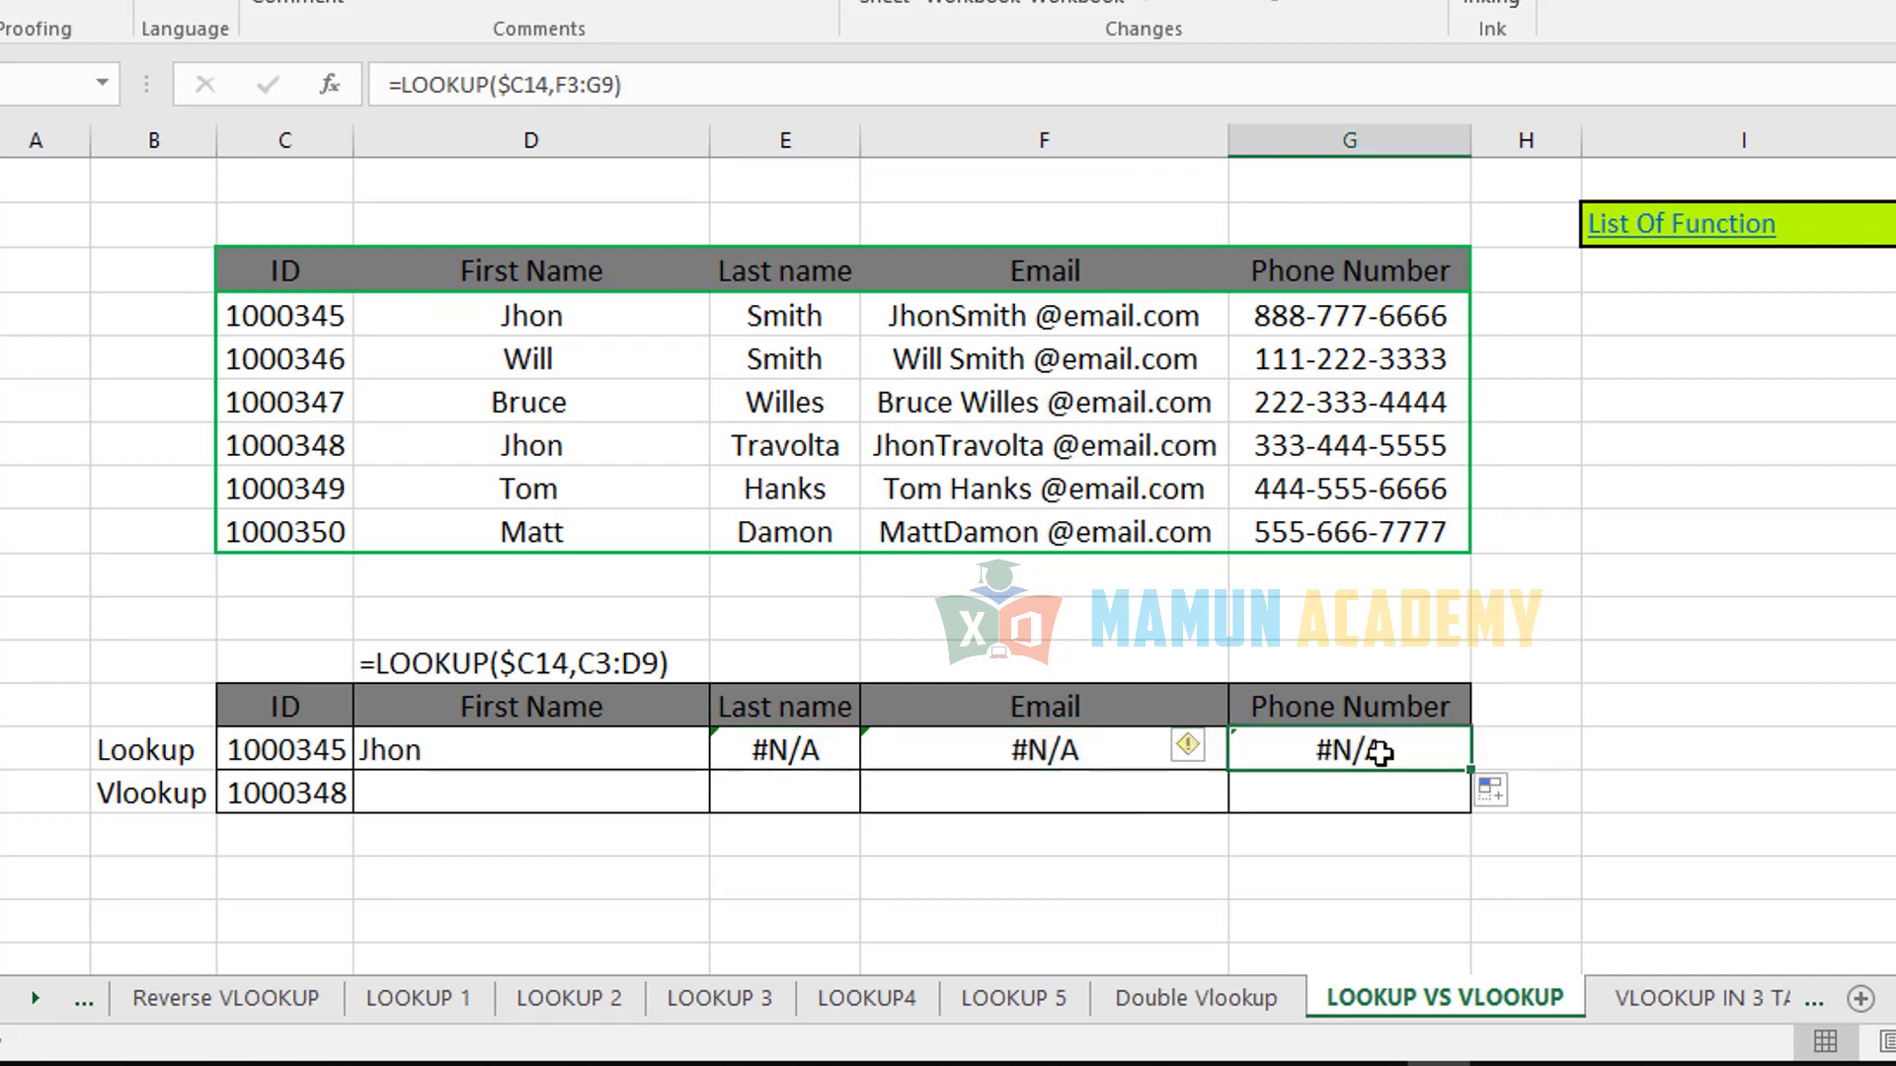
double_click(1380, 754)
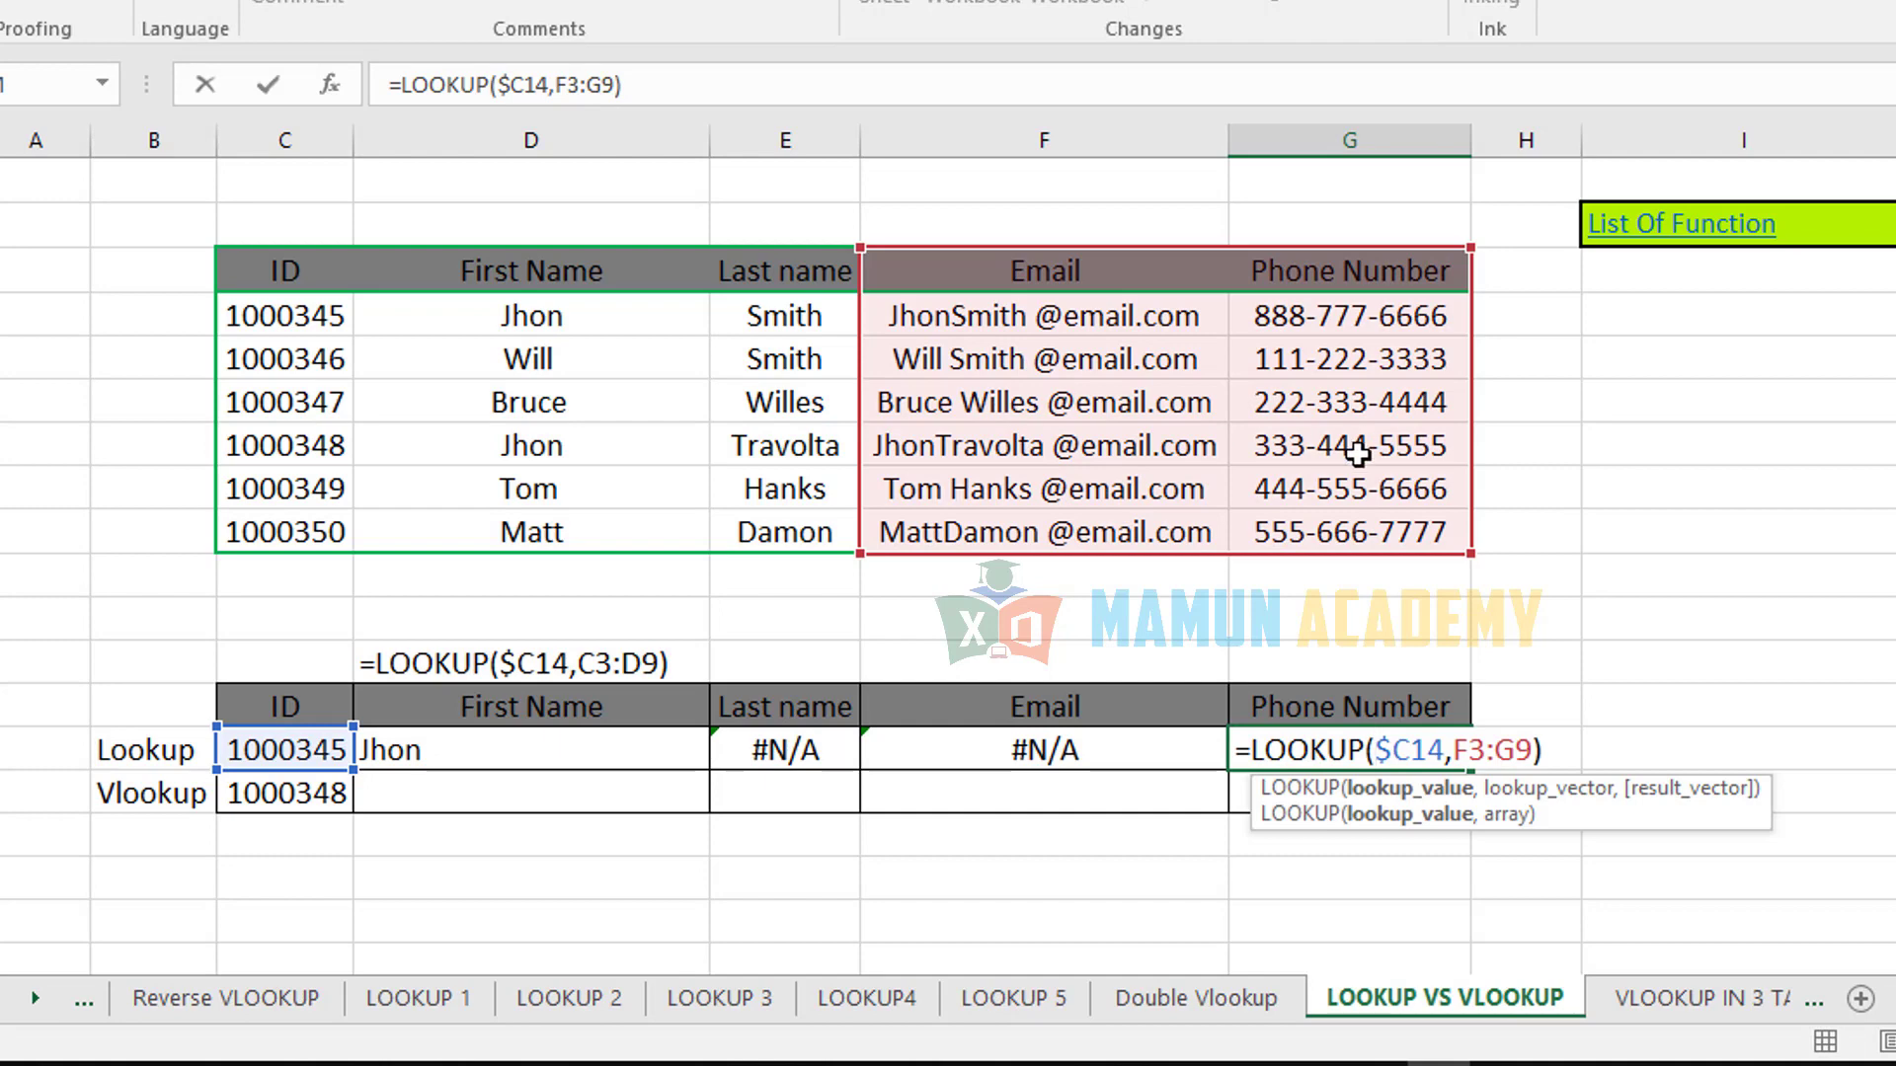
key("Return")
left_click(636, 752)
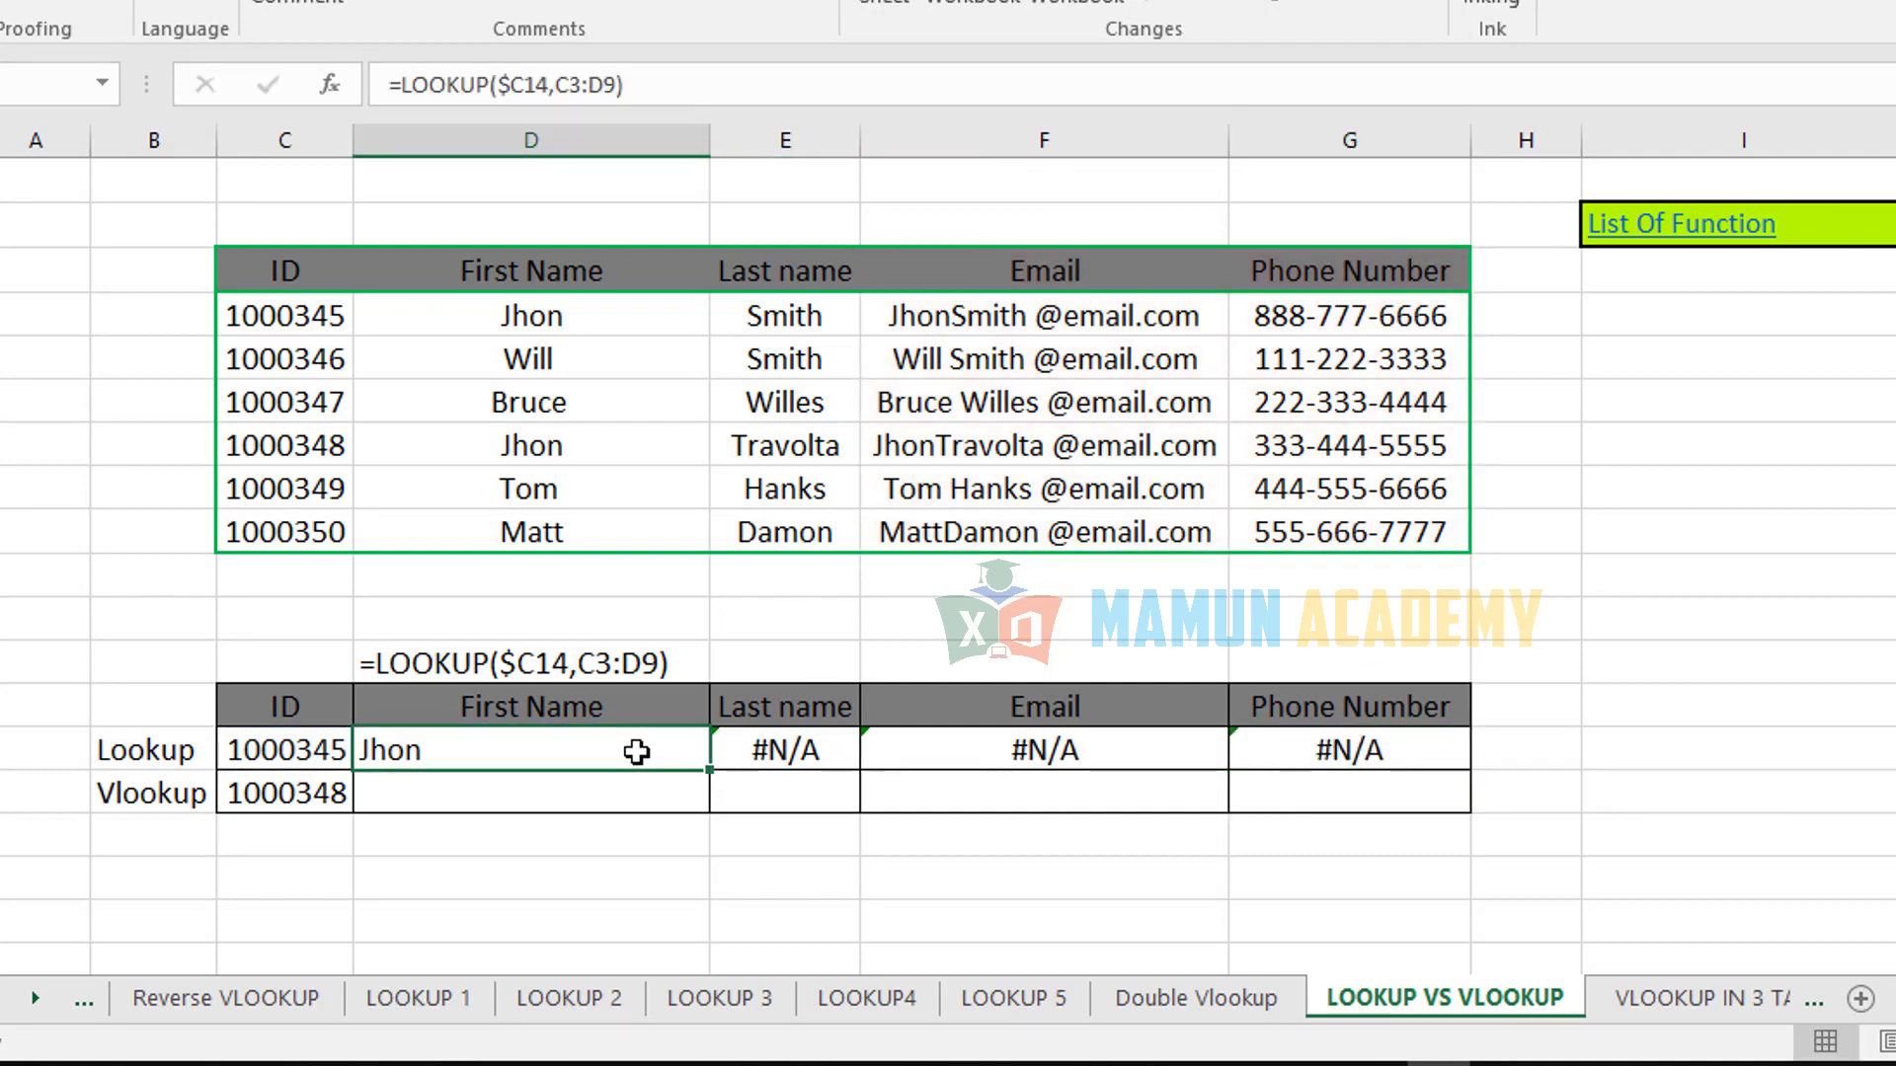
double_click(624, 748)
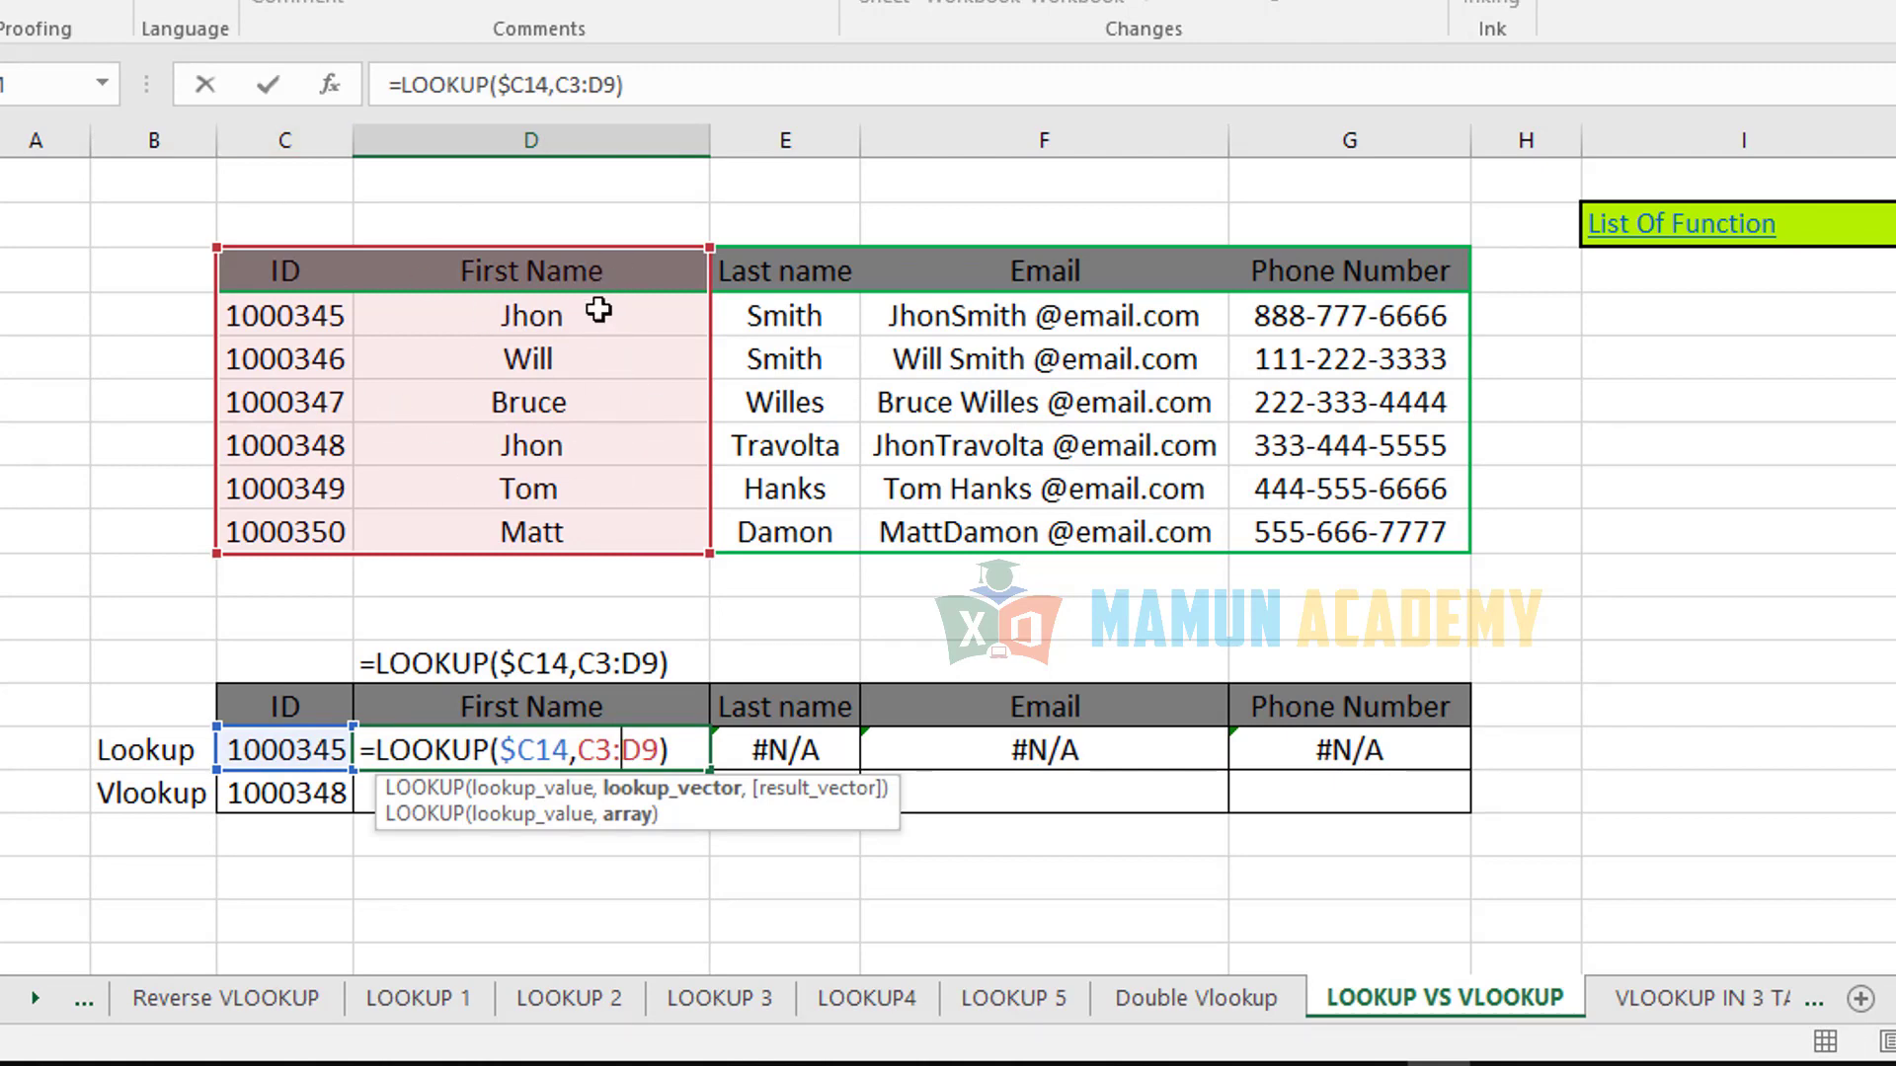
key("Return")
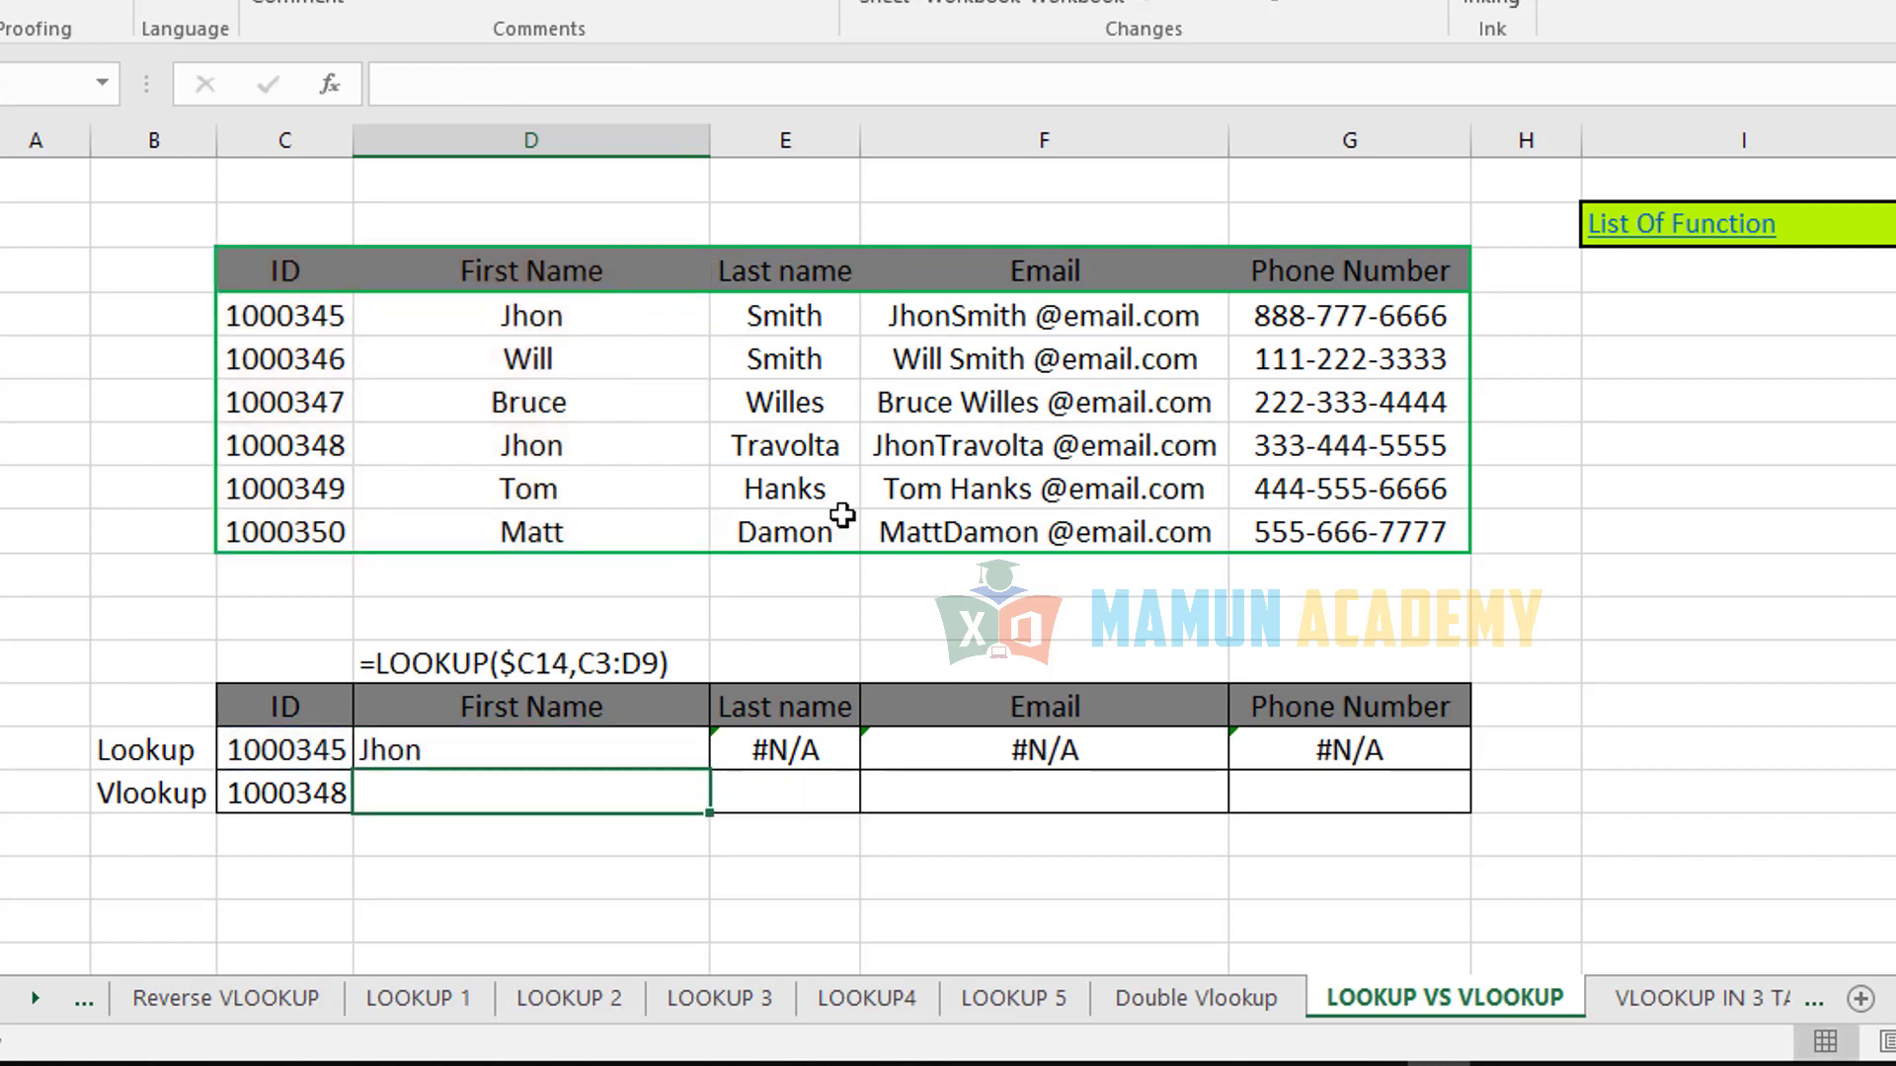
left_click_drag(284, 285, 400, 270)
left_click(318, 276)
left_click_drag(655, 263, 1271, 265)
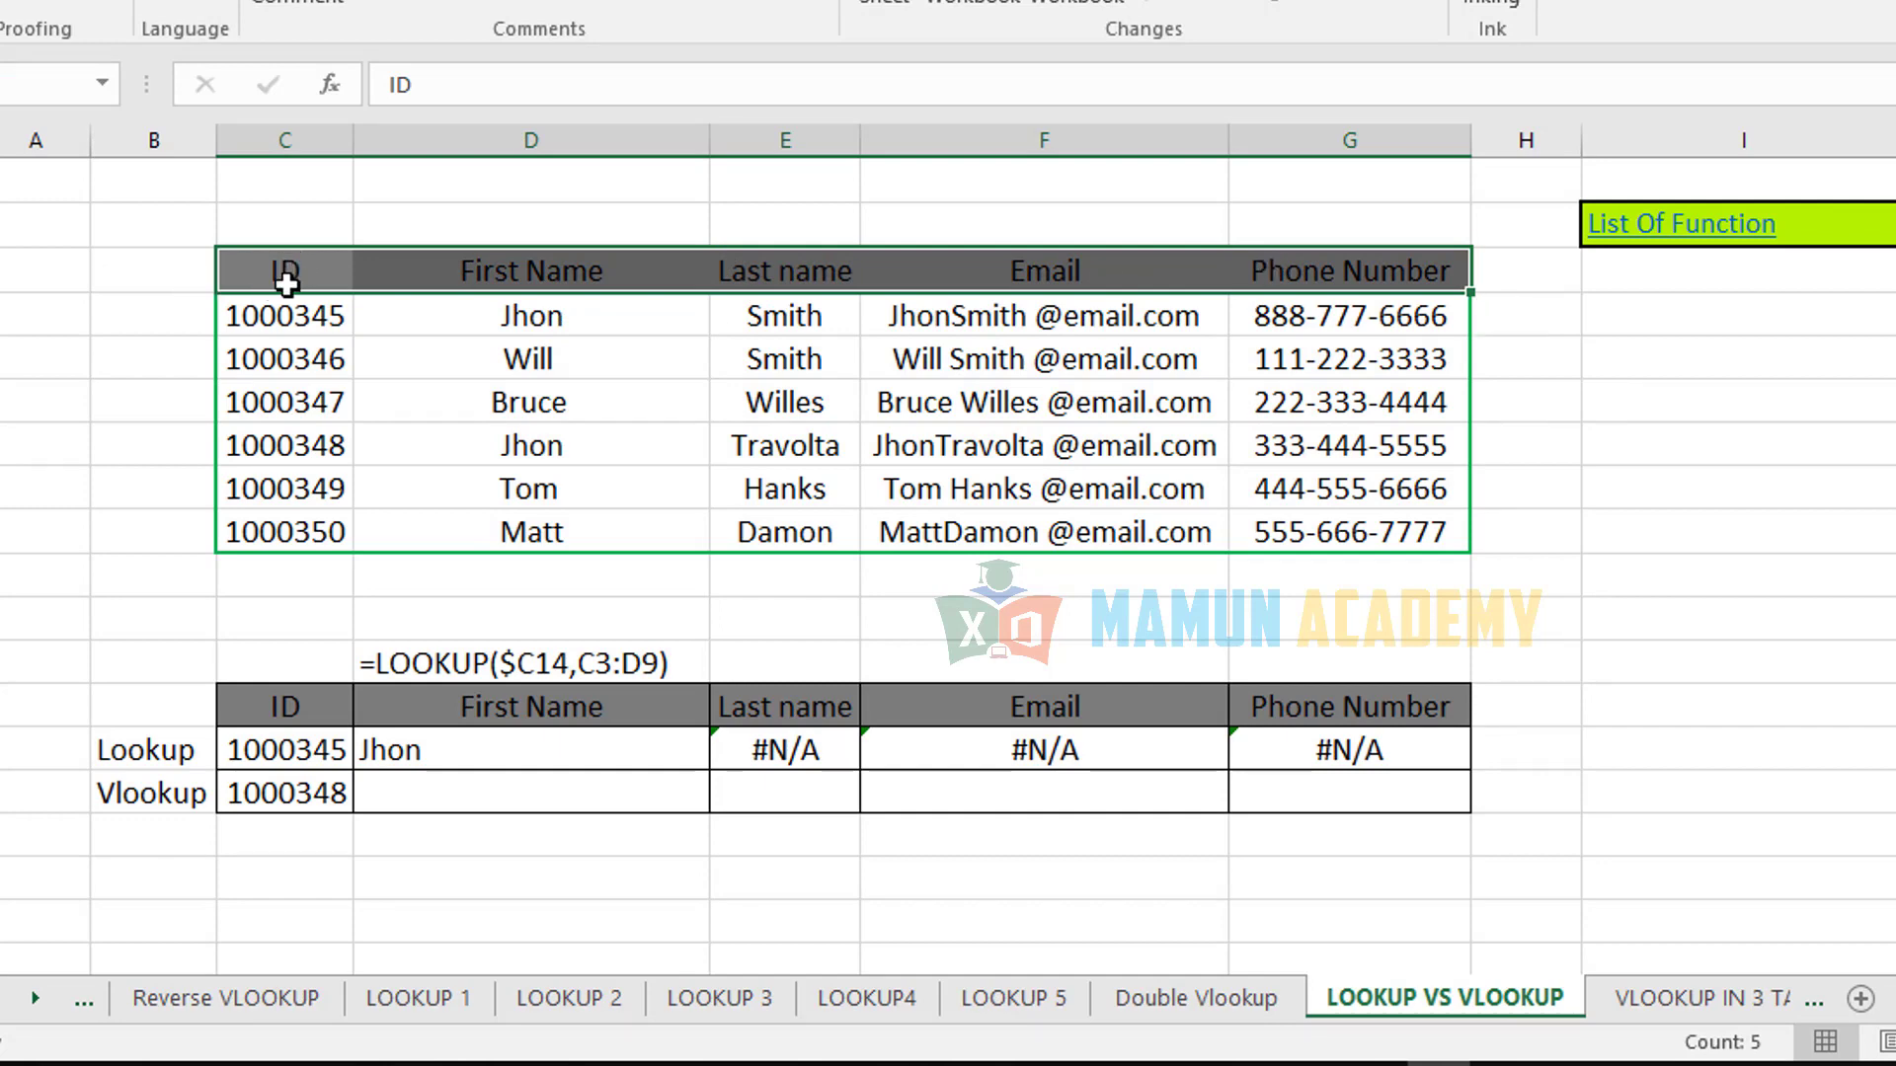
left_click(284, 271)
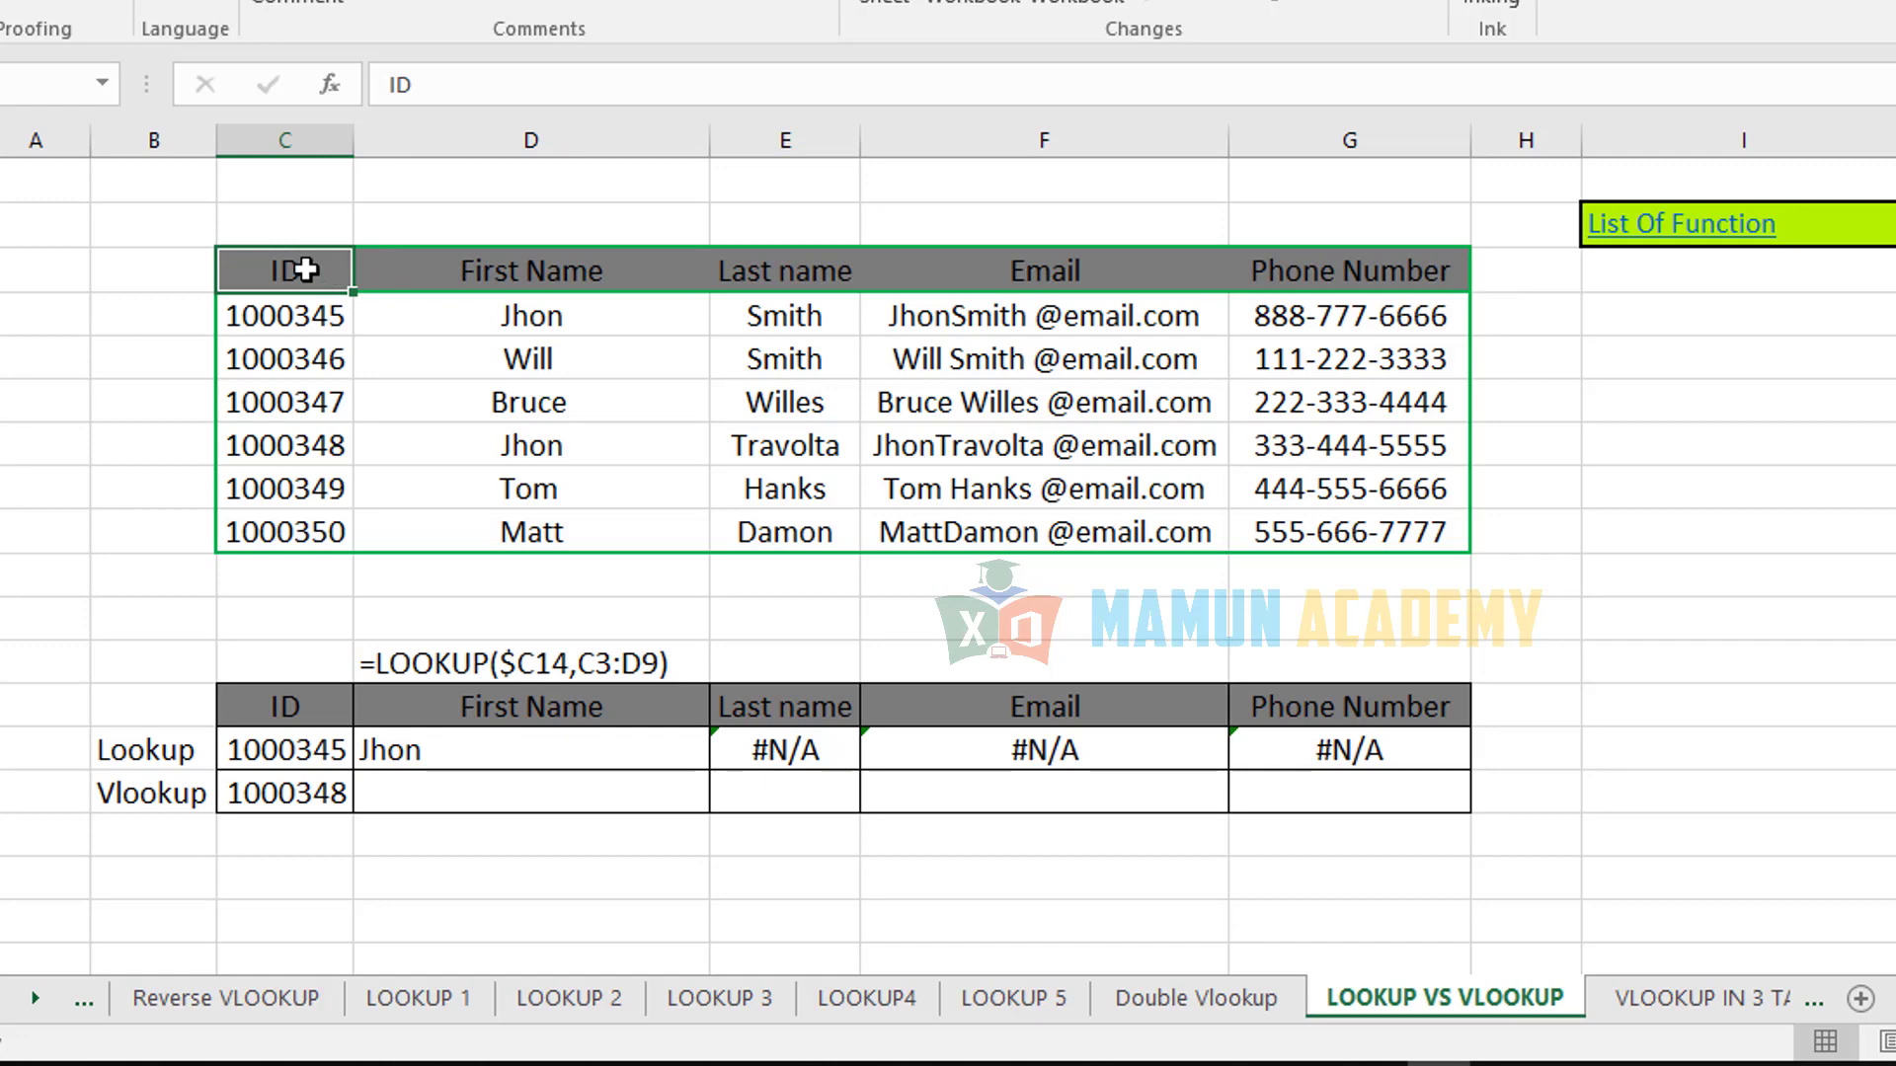
left_click_drag(290, 275, 395, 265)
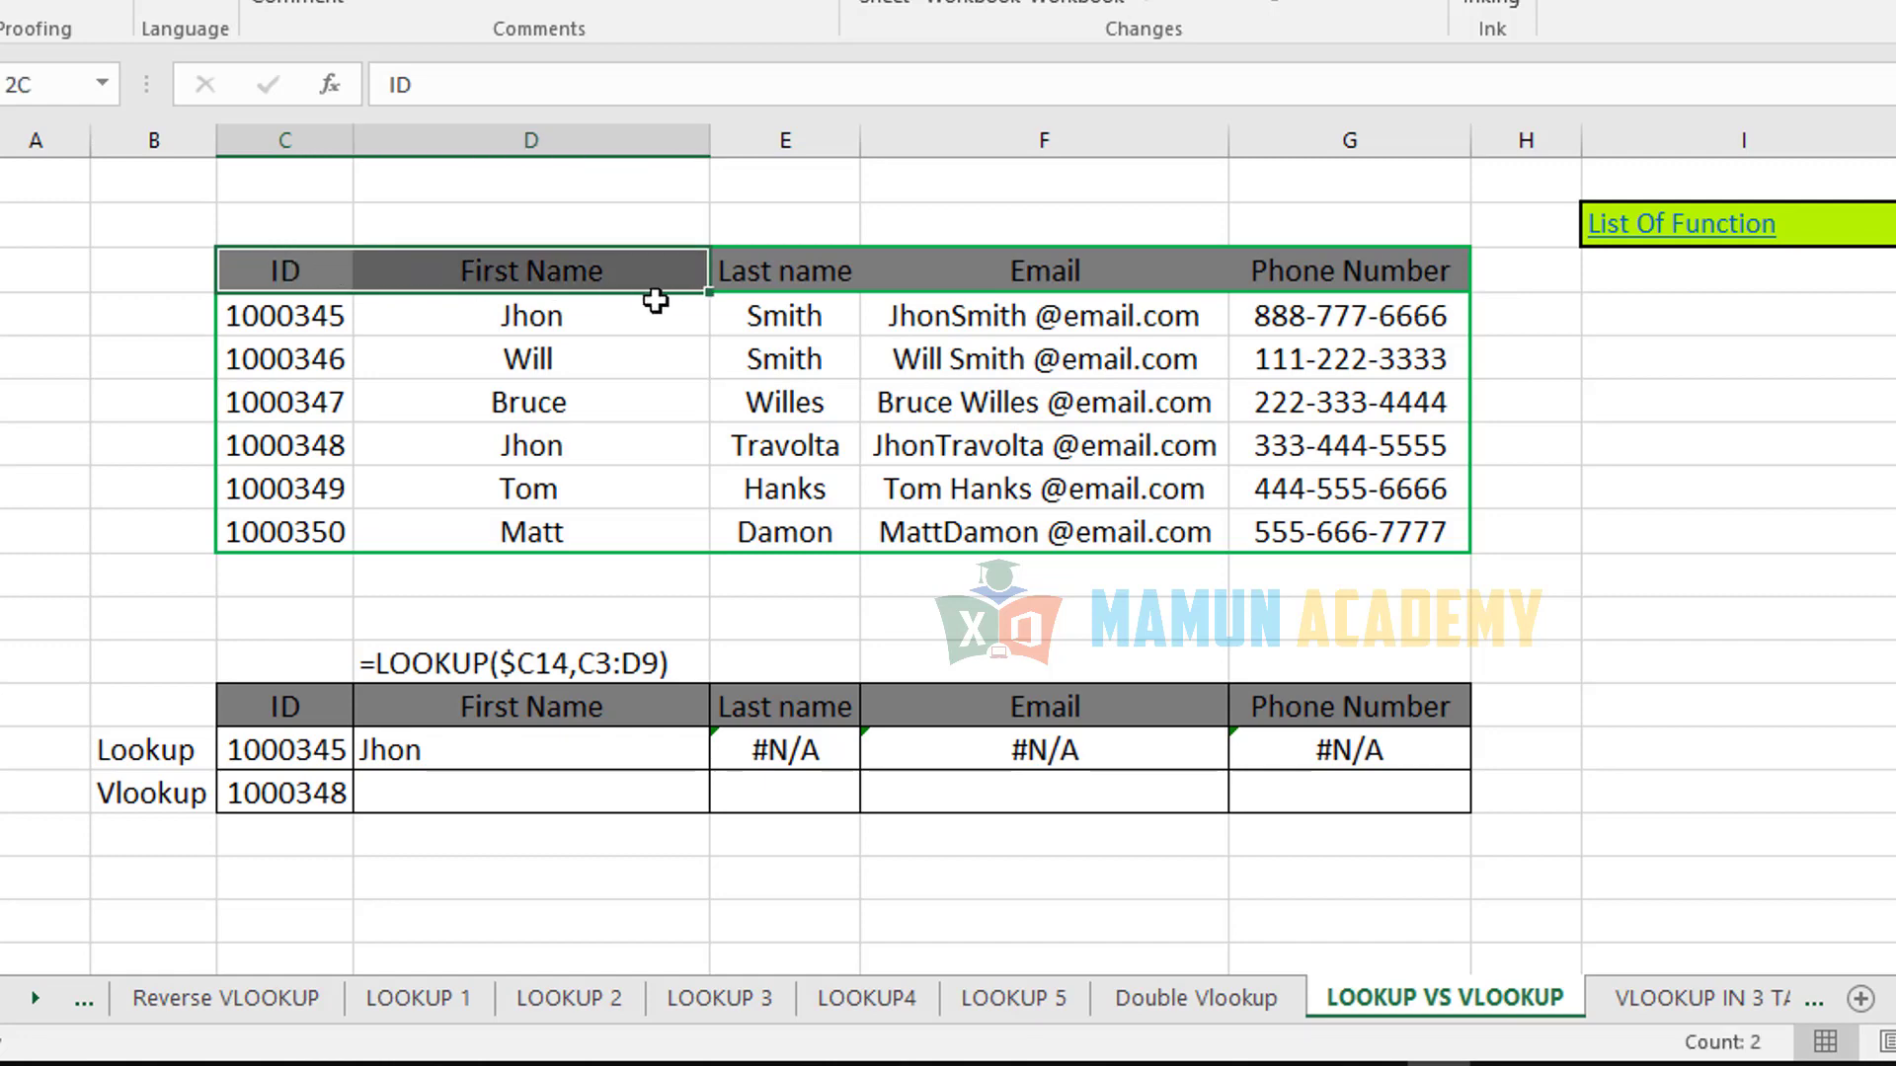
left_click_drag(656, 300, 1293, 286)
left_click(308, 281)
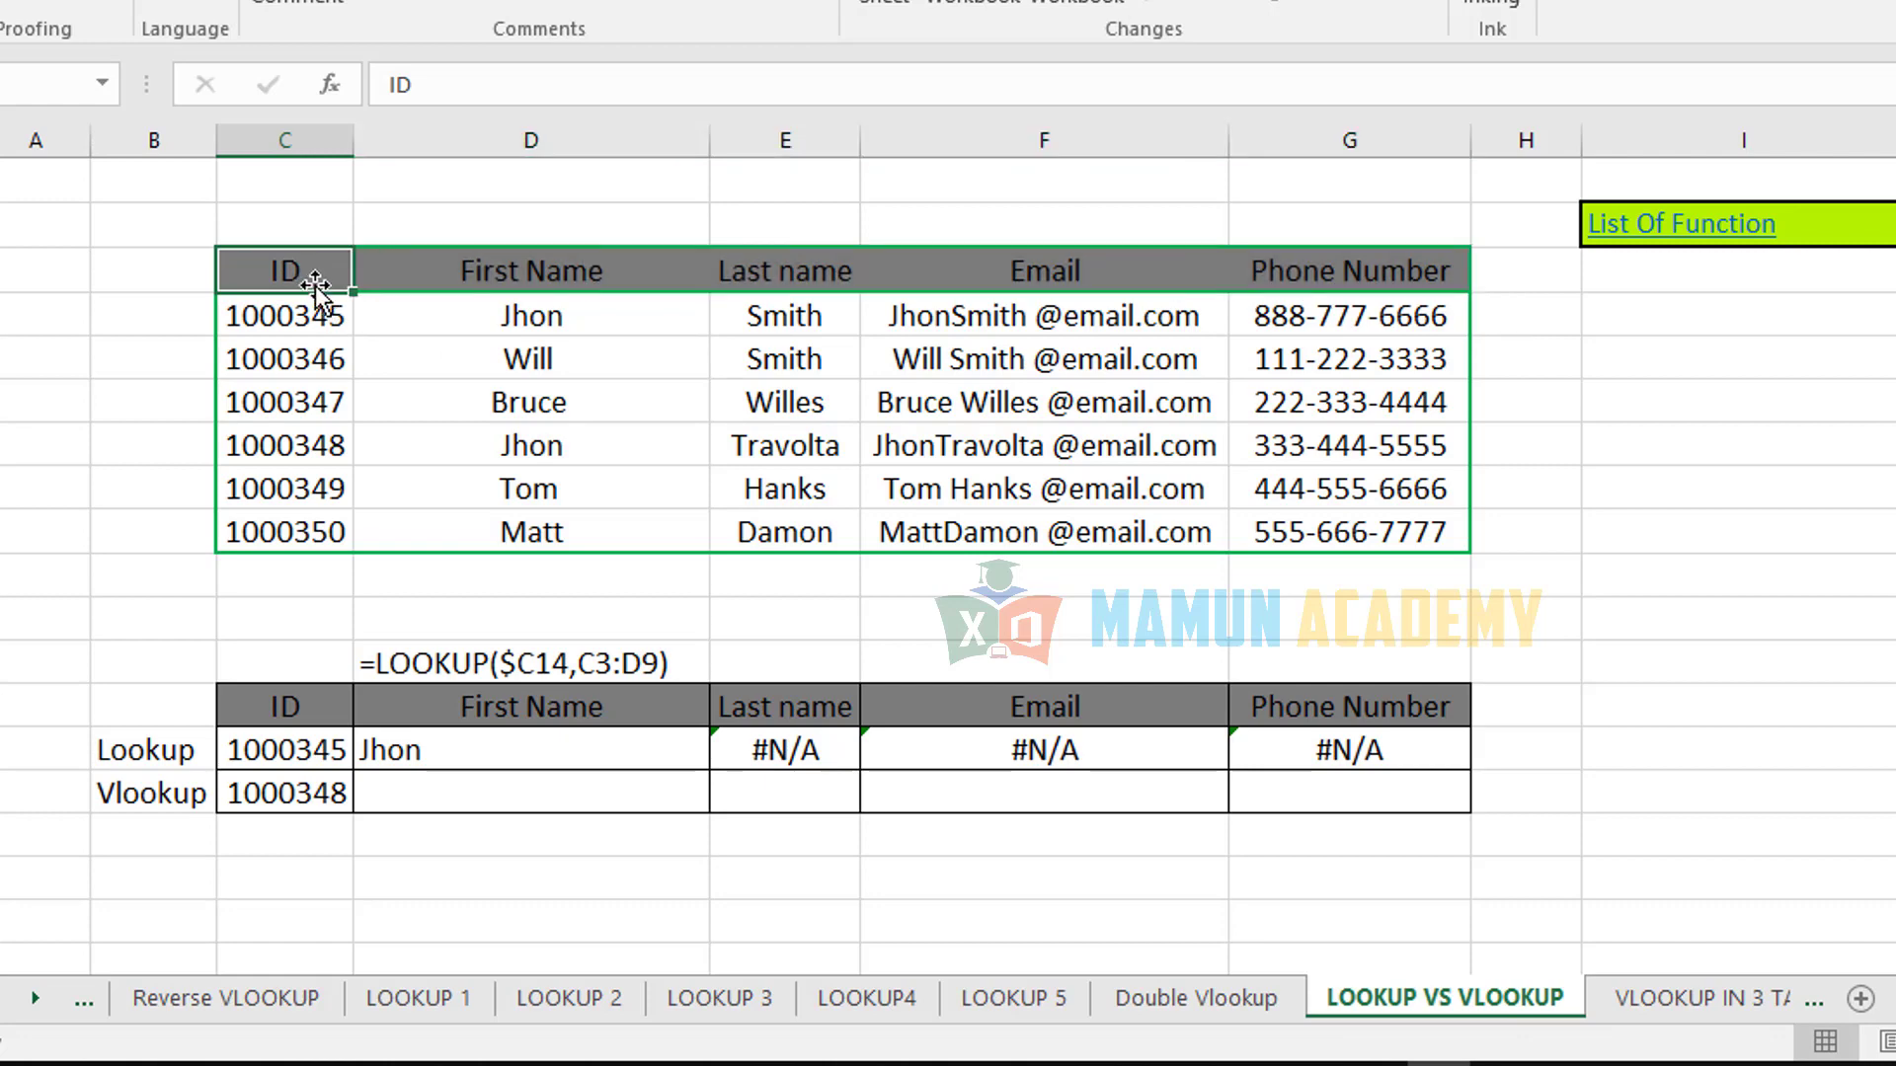
left_click_drag(281, 268, 1299, 523)
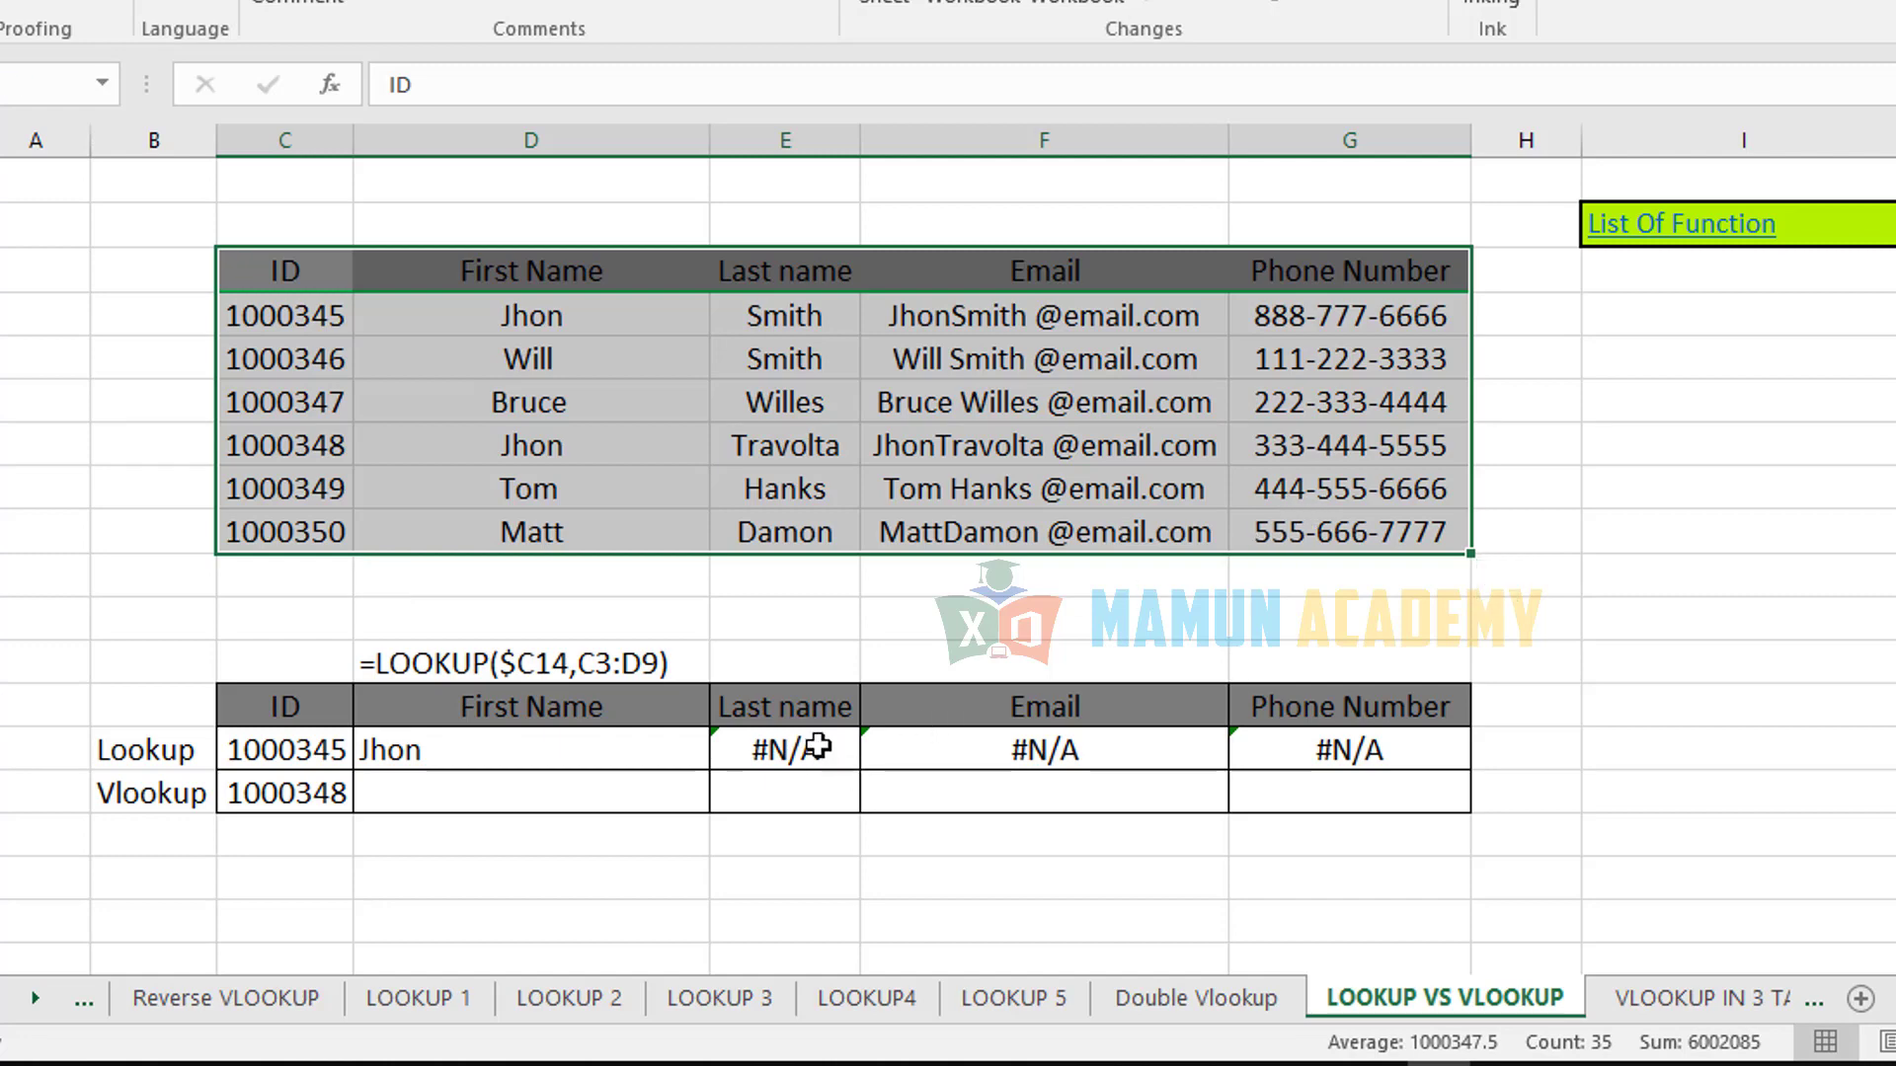
left_click_drag(829, 759, 1405, 821)
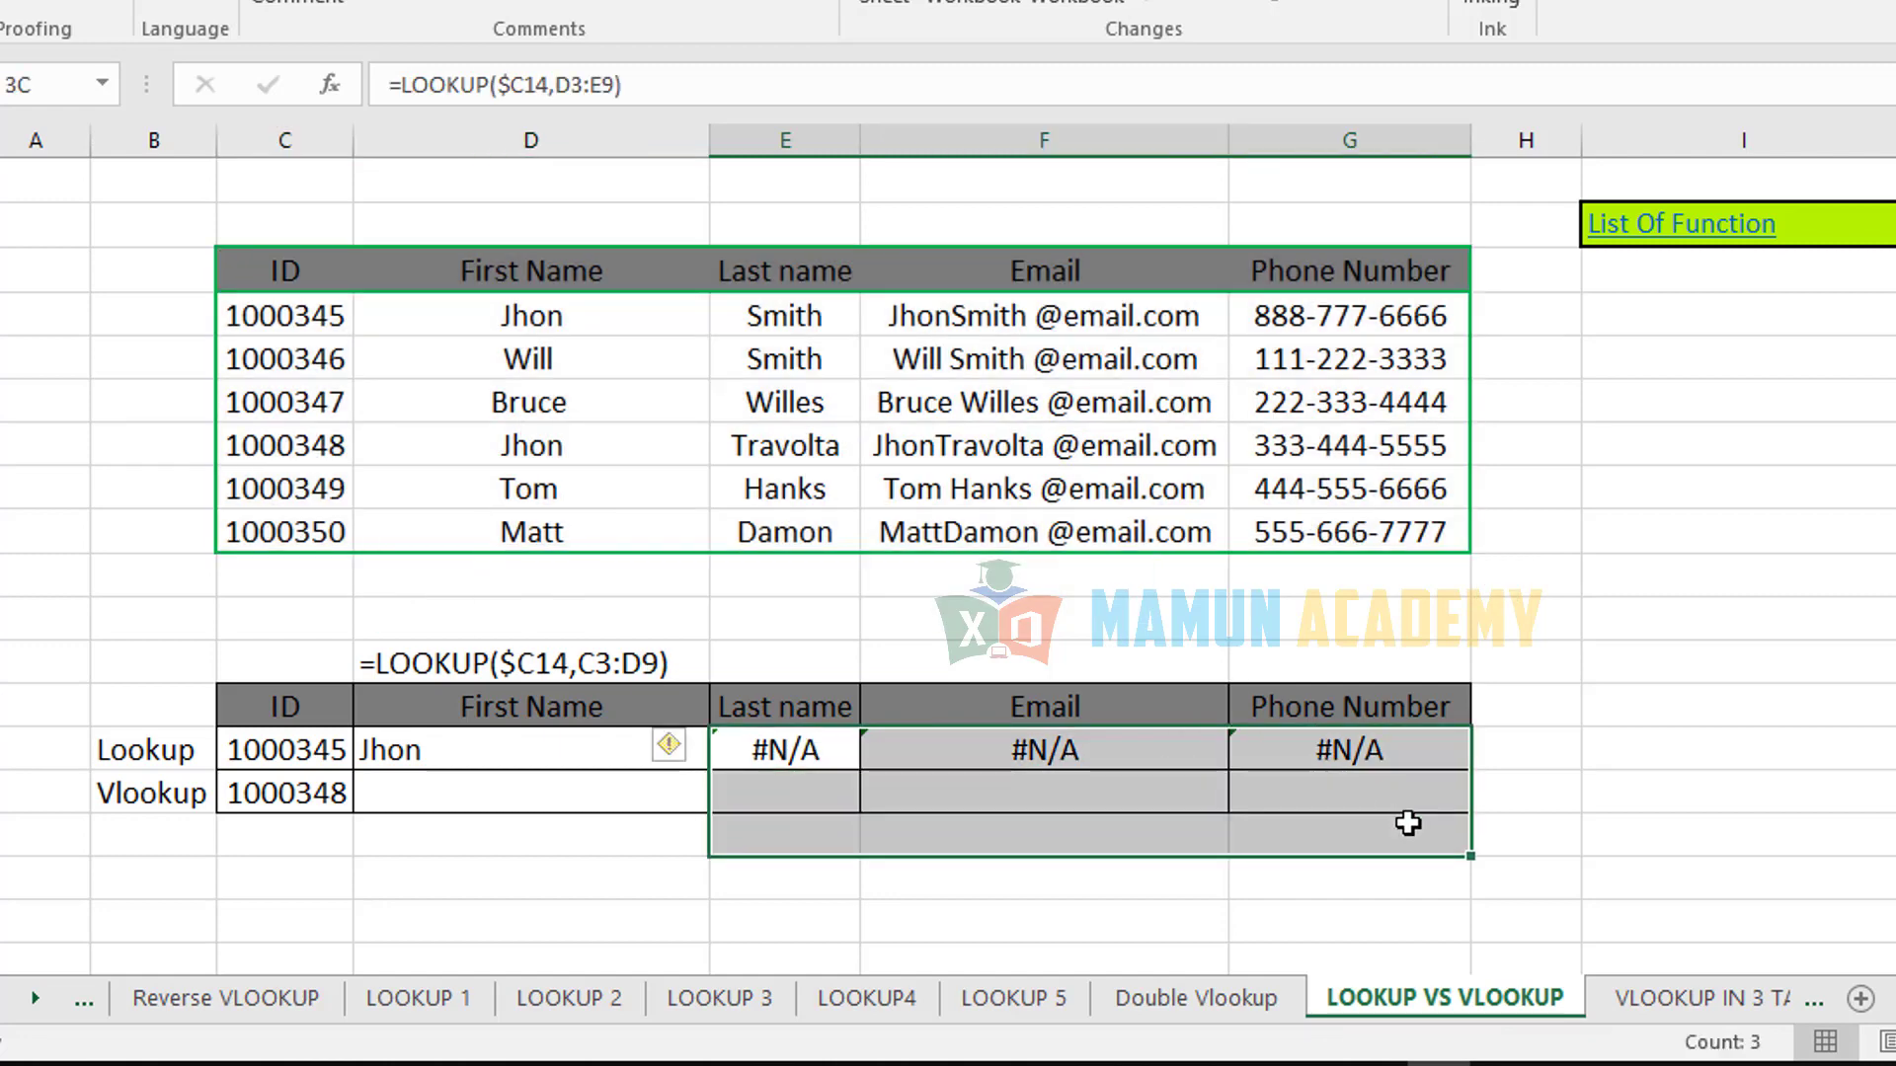
- Clear the #N/A results from the Lookup row's Last name, Email and Phone cells
double_click(626, 746)
left_click(553, 706)
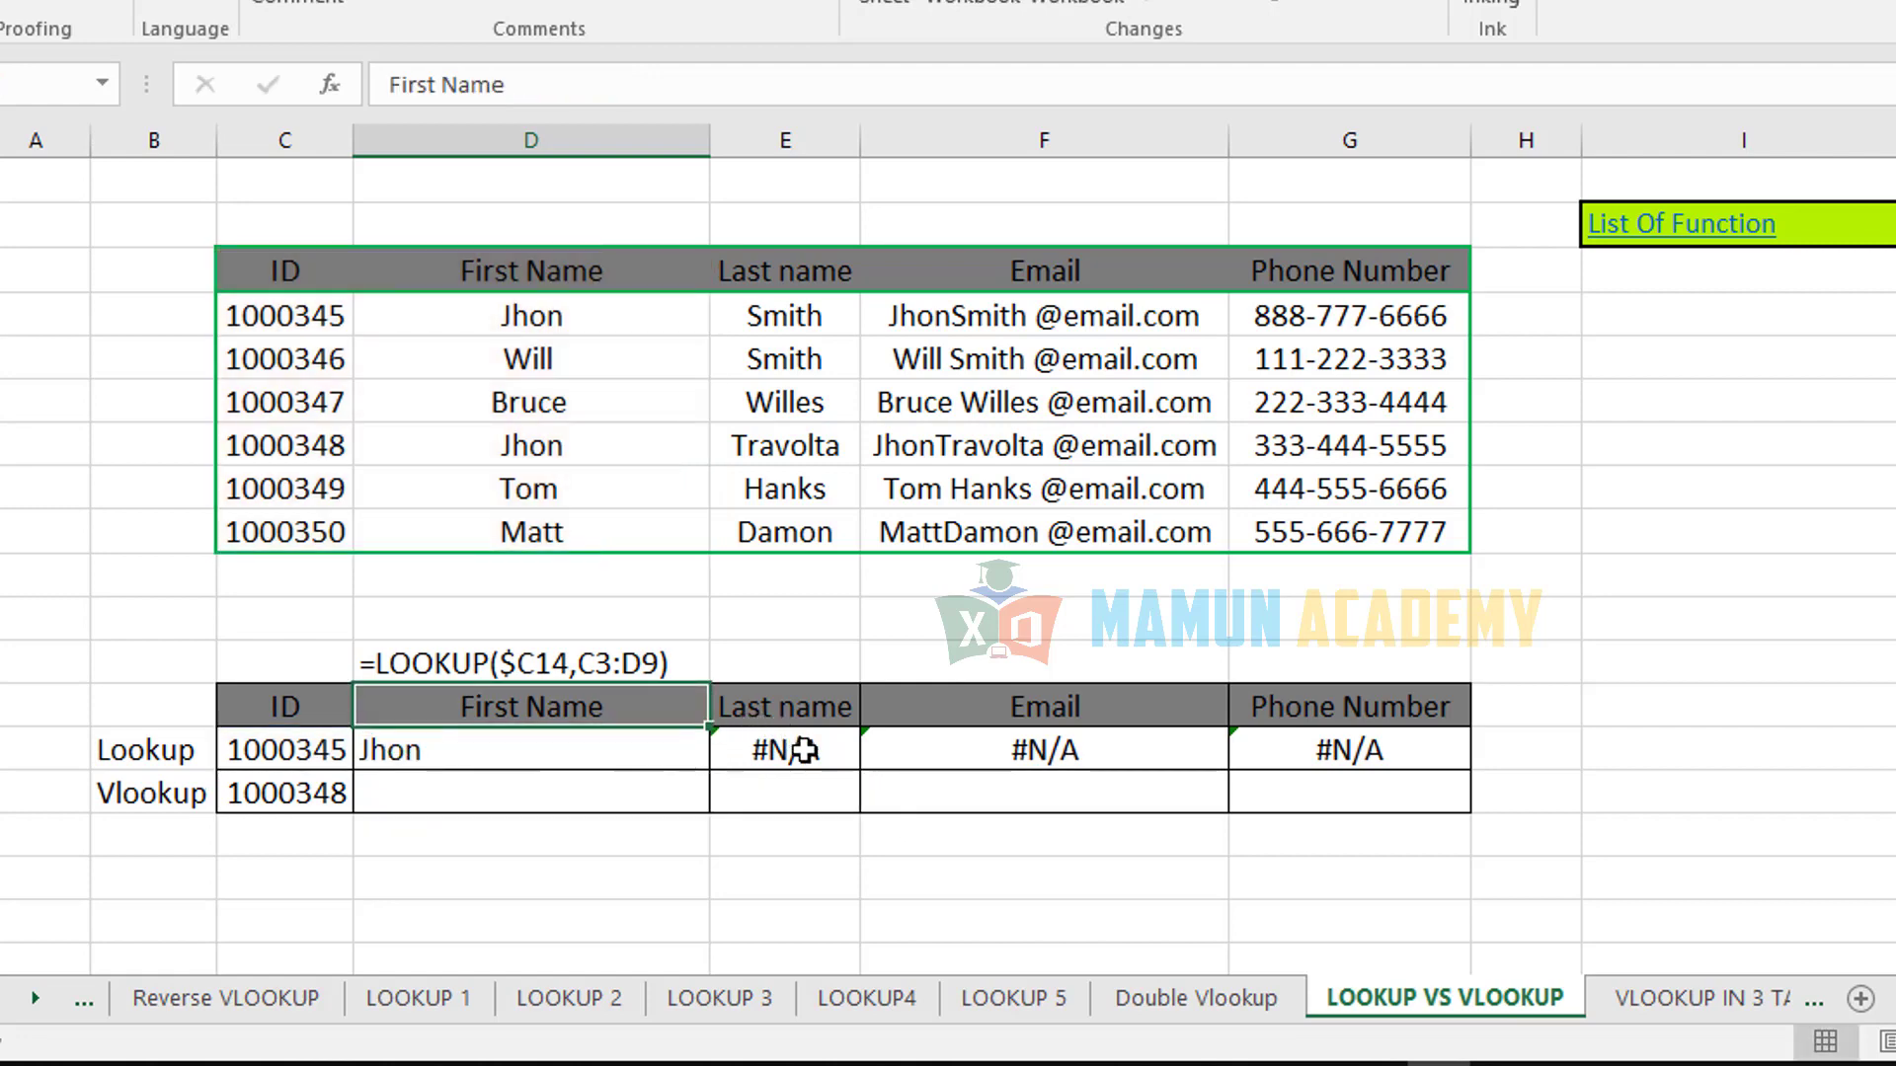
left_click_drag(805, 750, 1525, 795)
key("Delete")
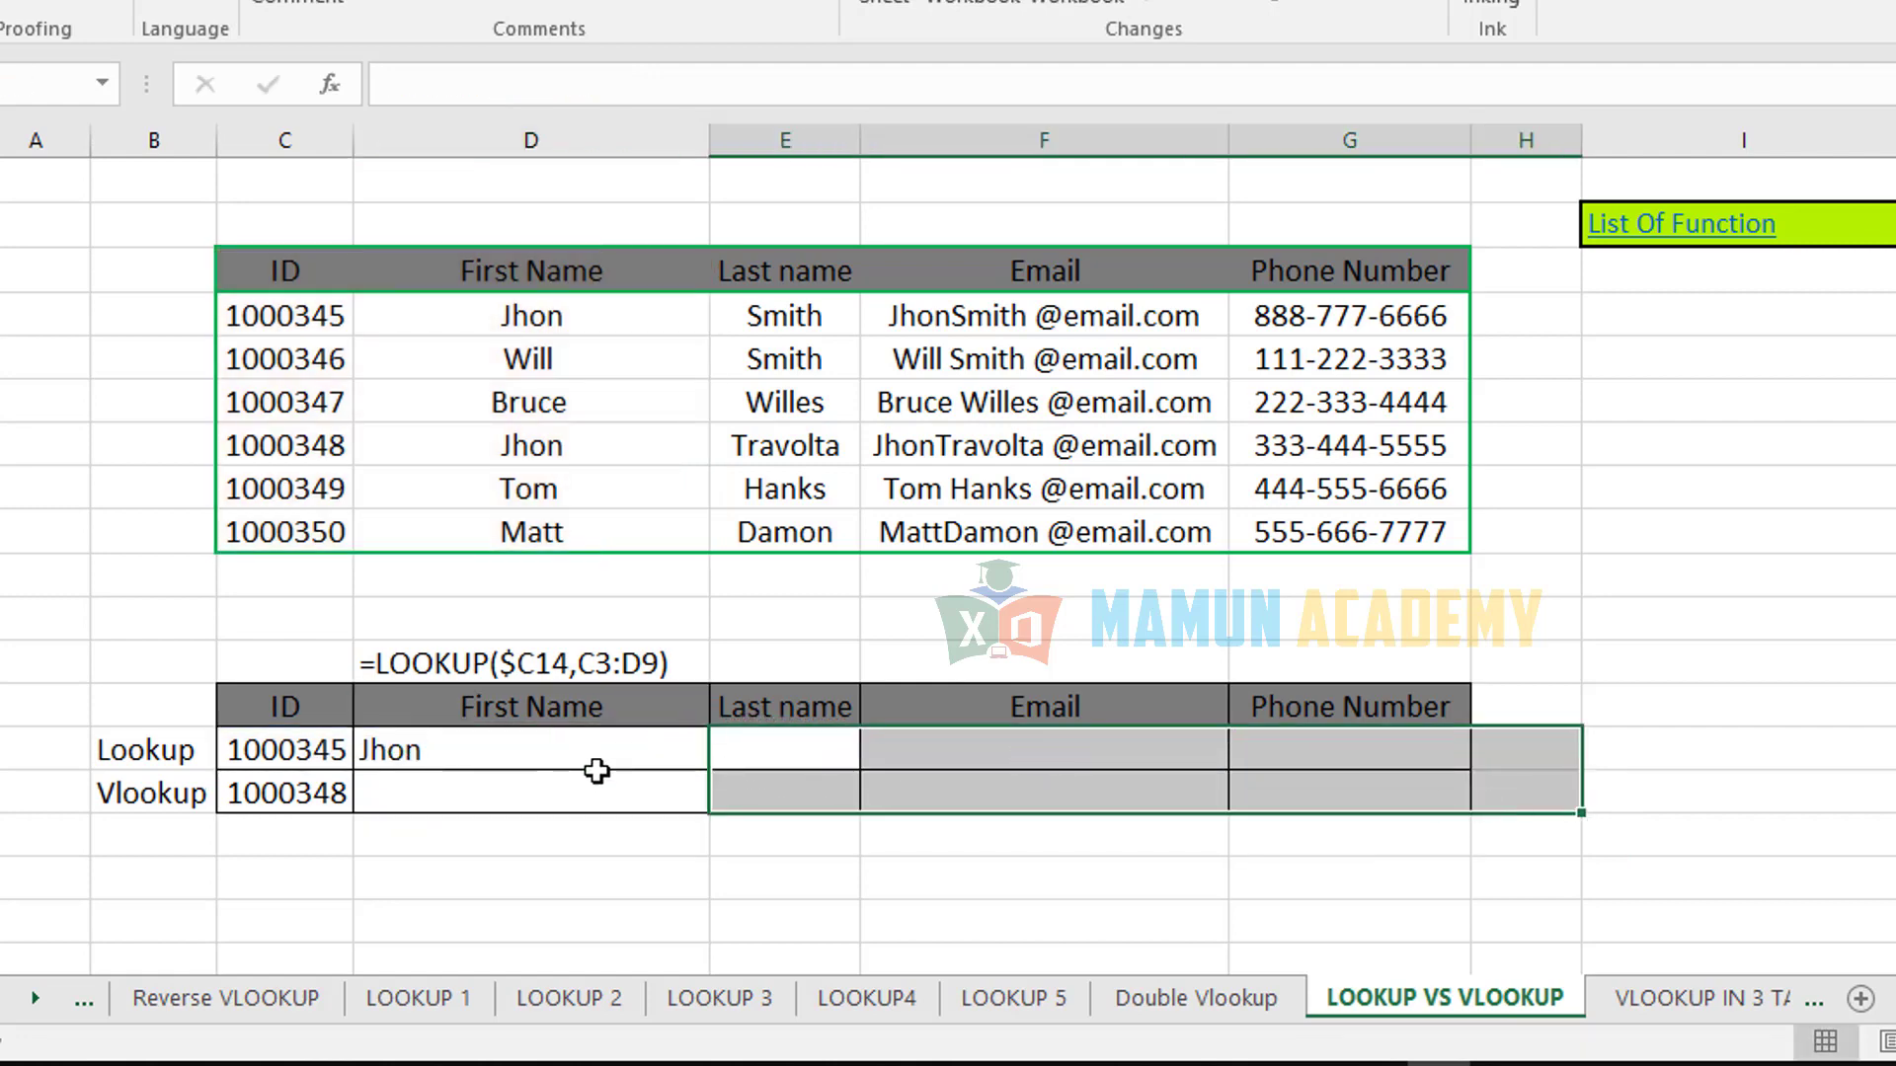
- Redo D14's range as $C$3:D9, giving =LOOKUP($C14,$C$3:D9)
left_click(590, 762)
double_click(598, 750)
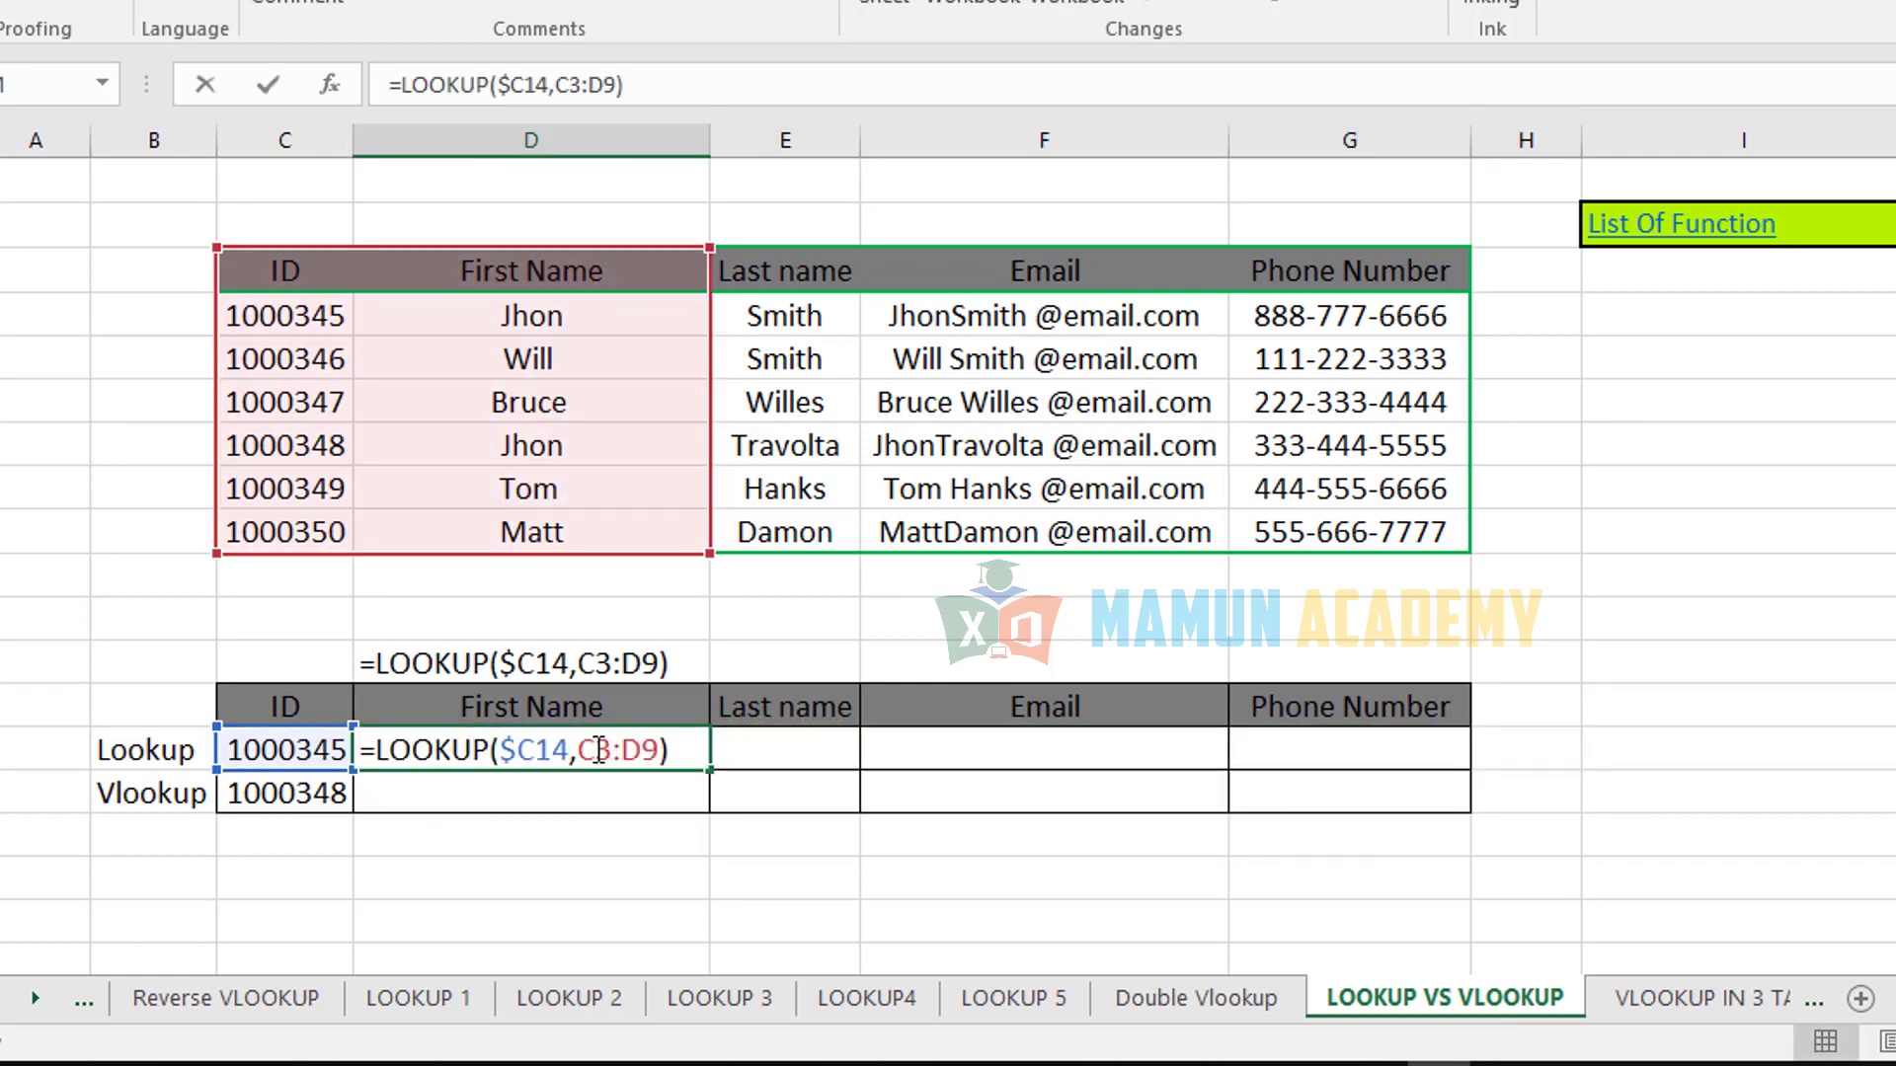
left_click(677, 750)
key("BackSpace")
key("BackSpace")
key("BackSpace")
key("BackSpace")
key("BackSpace")
key("BackSpace")
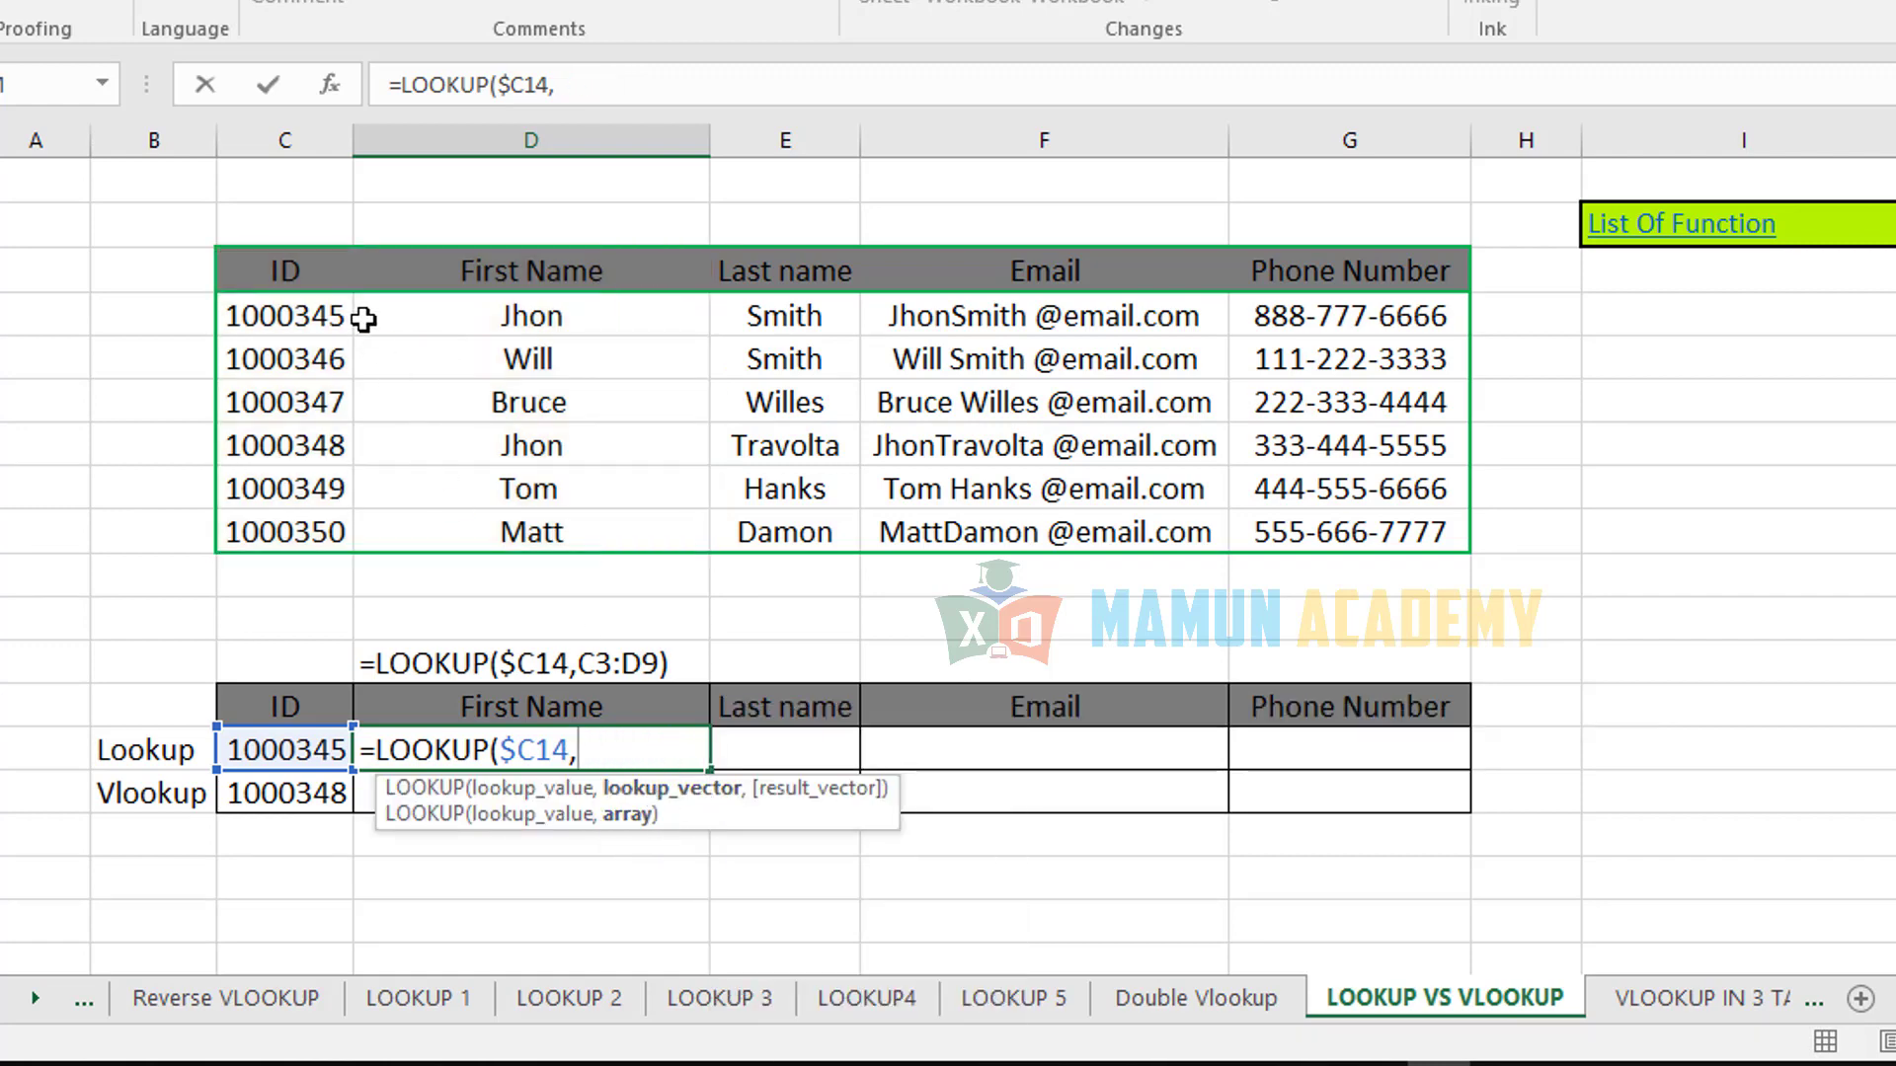
left_click_drag(290, 264, 645, 550)
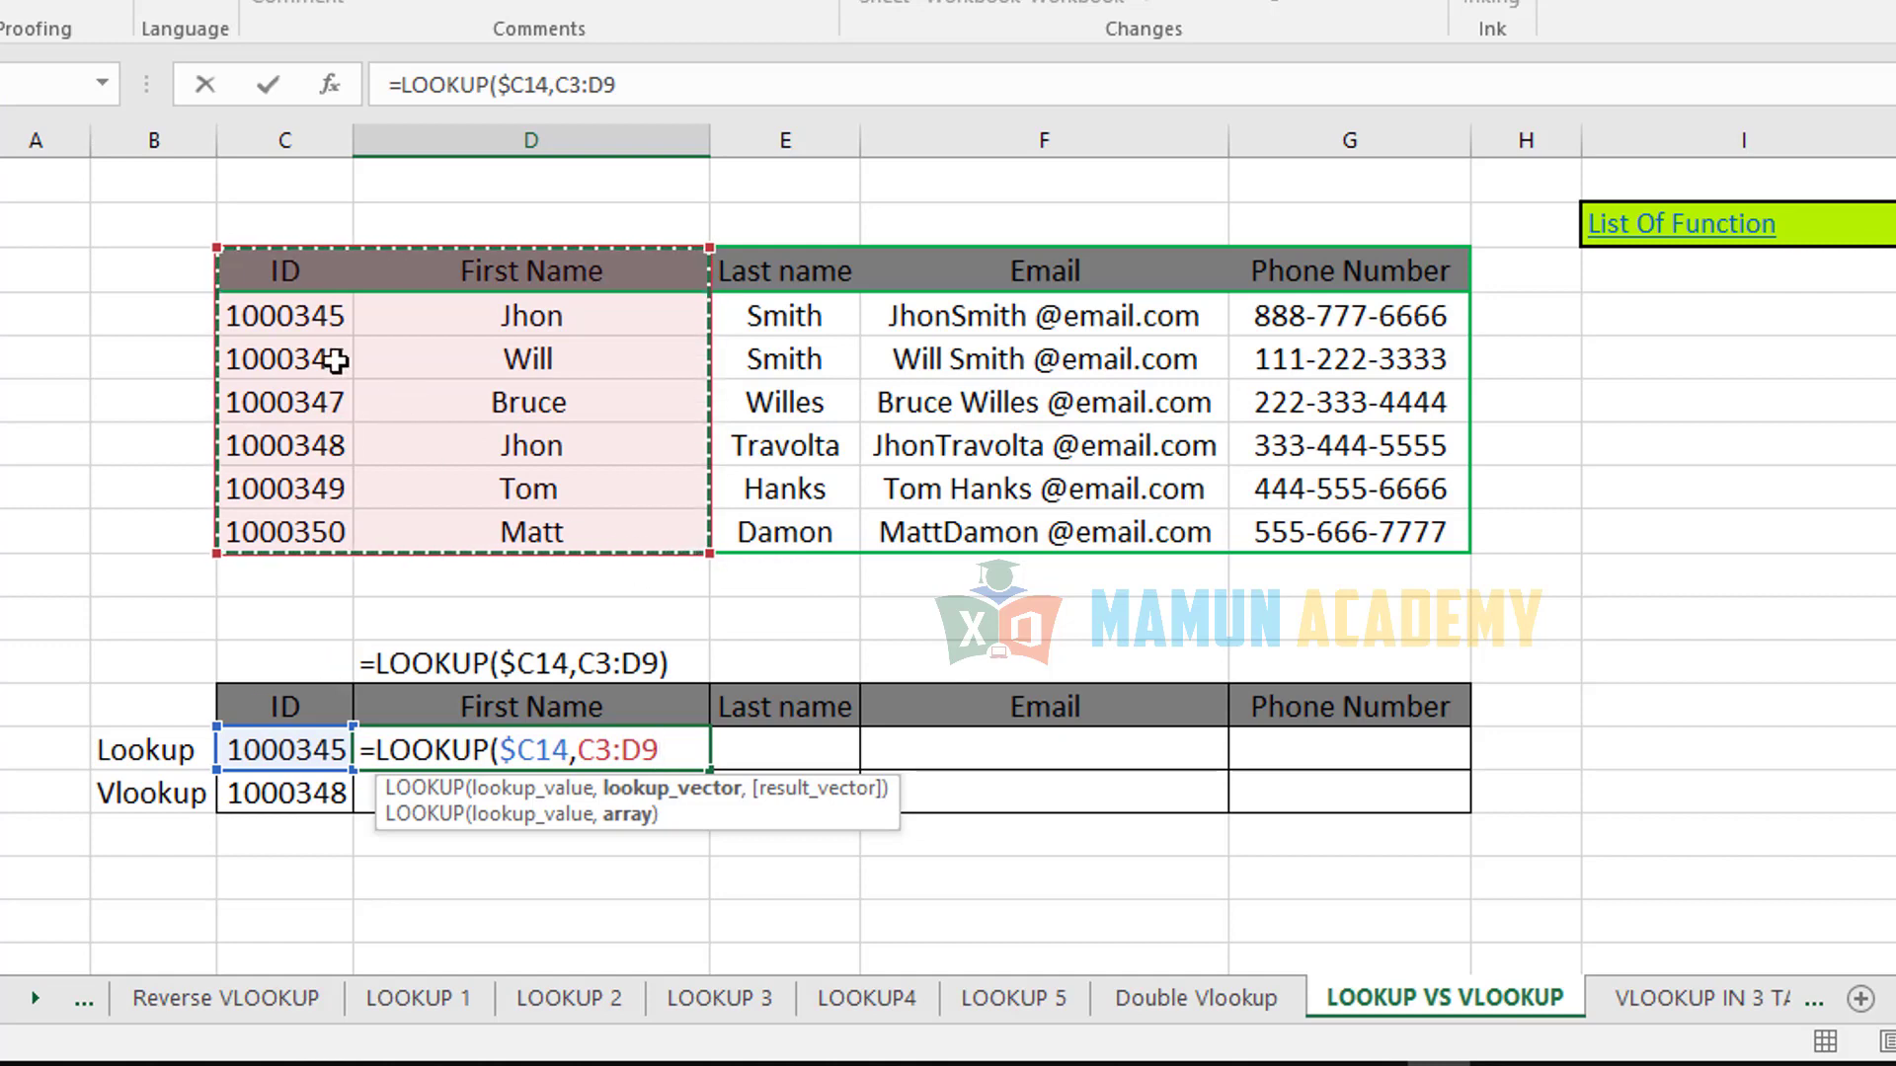
left_click(596, 750)
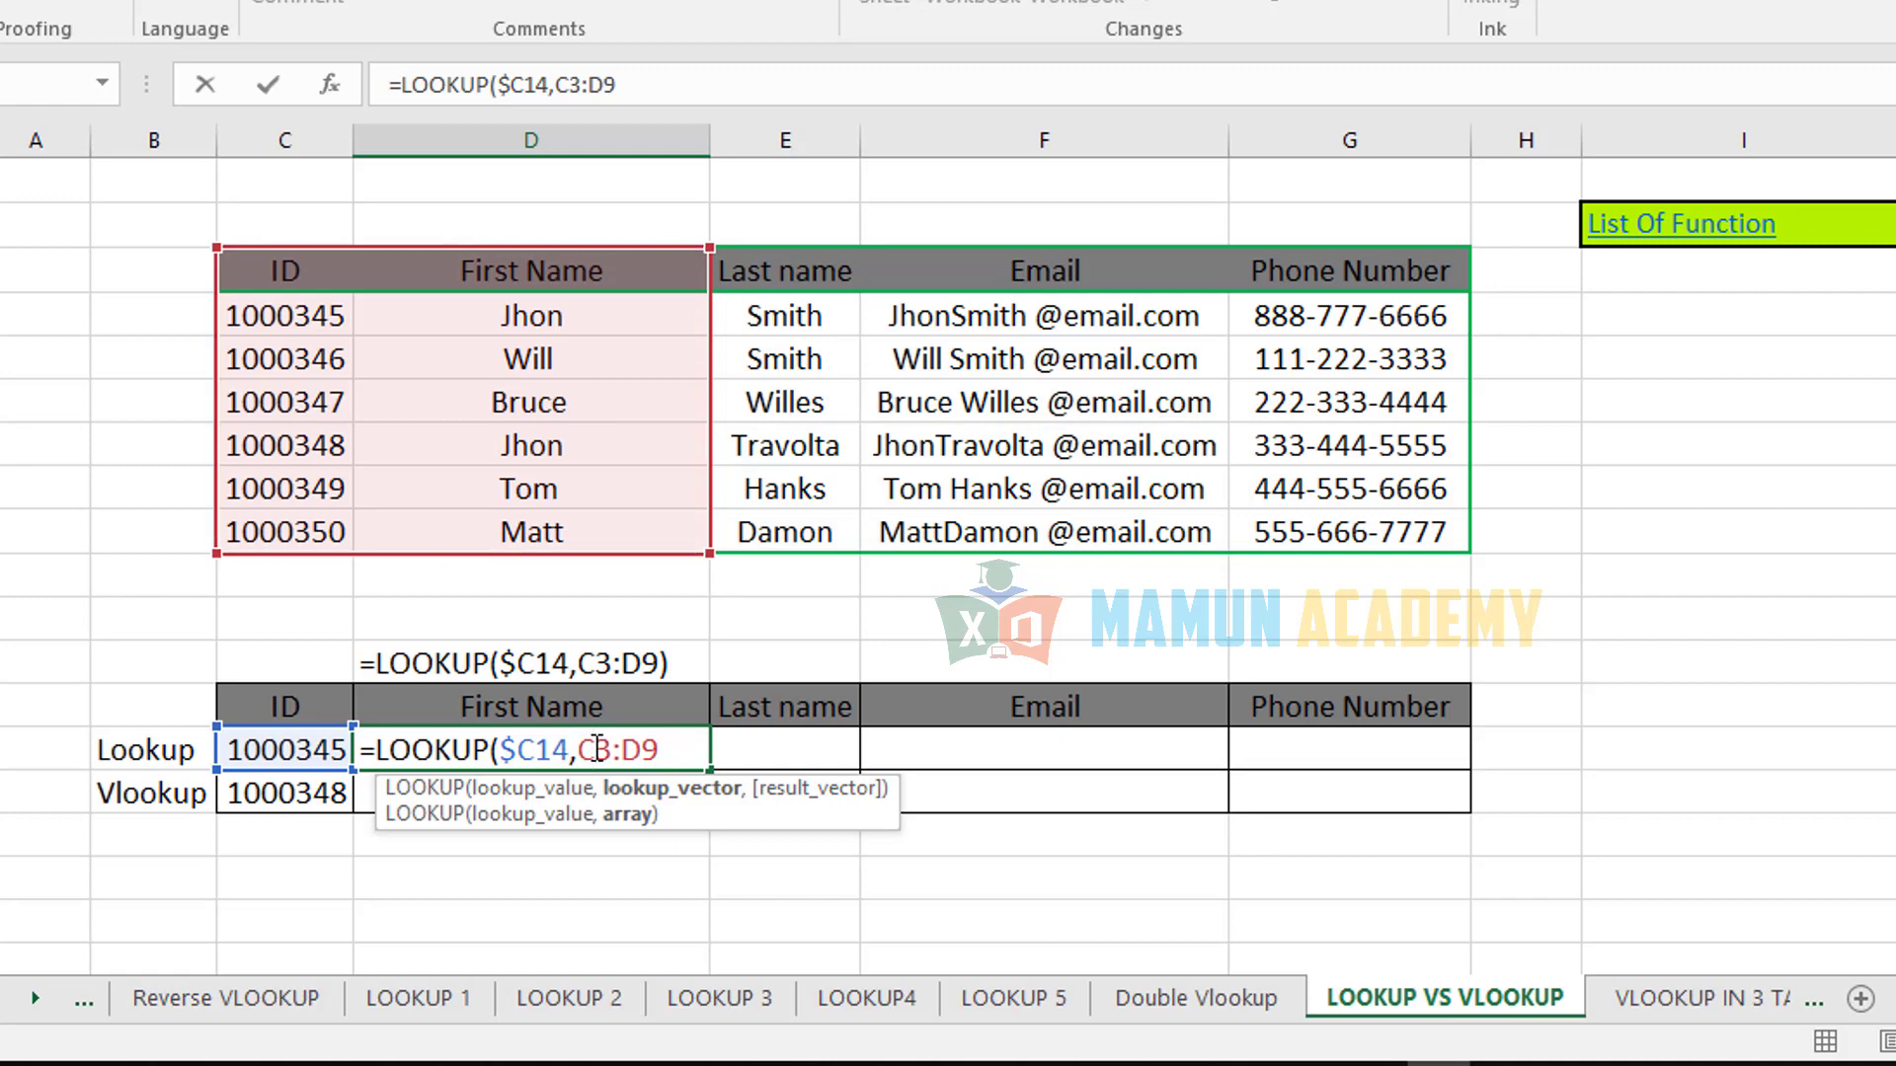
key("F4")
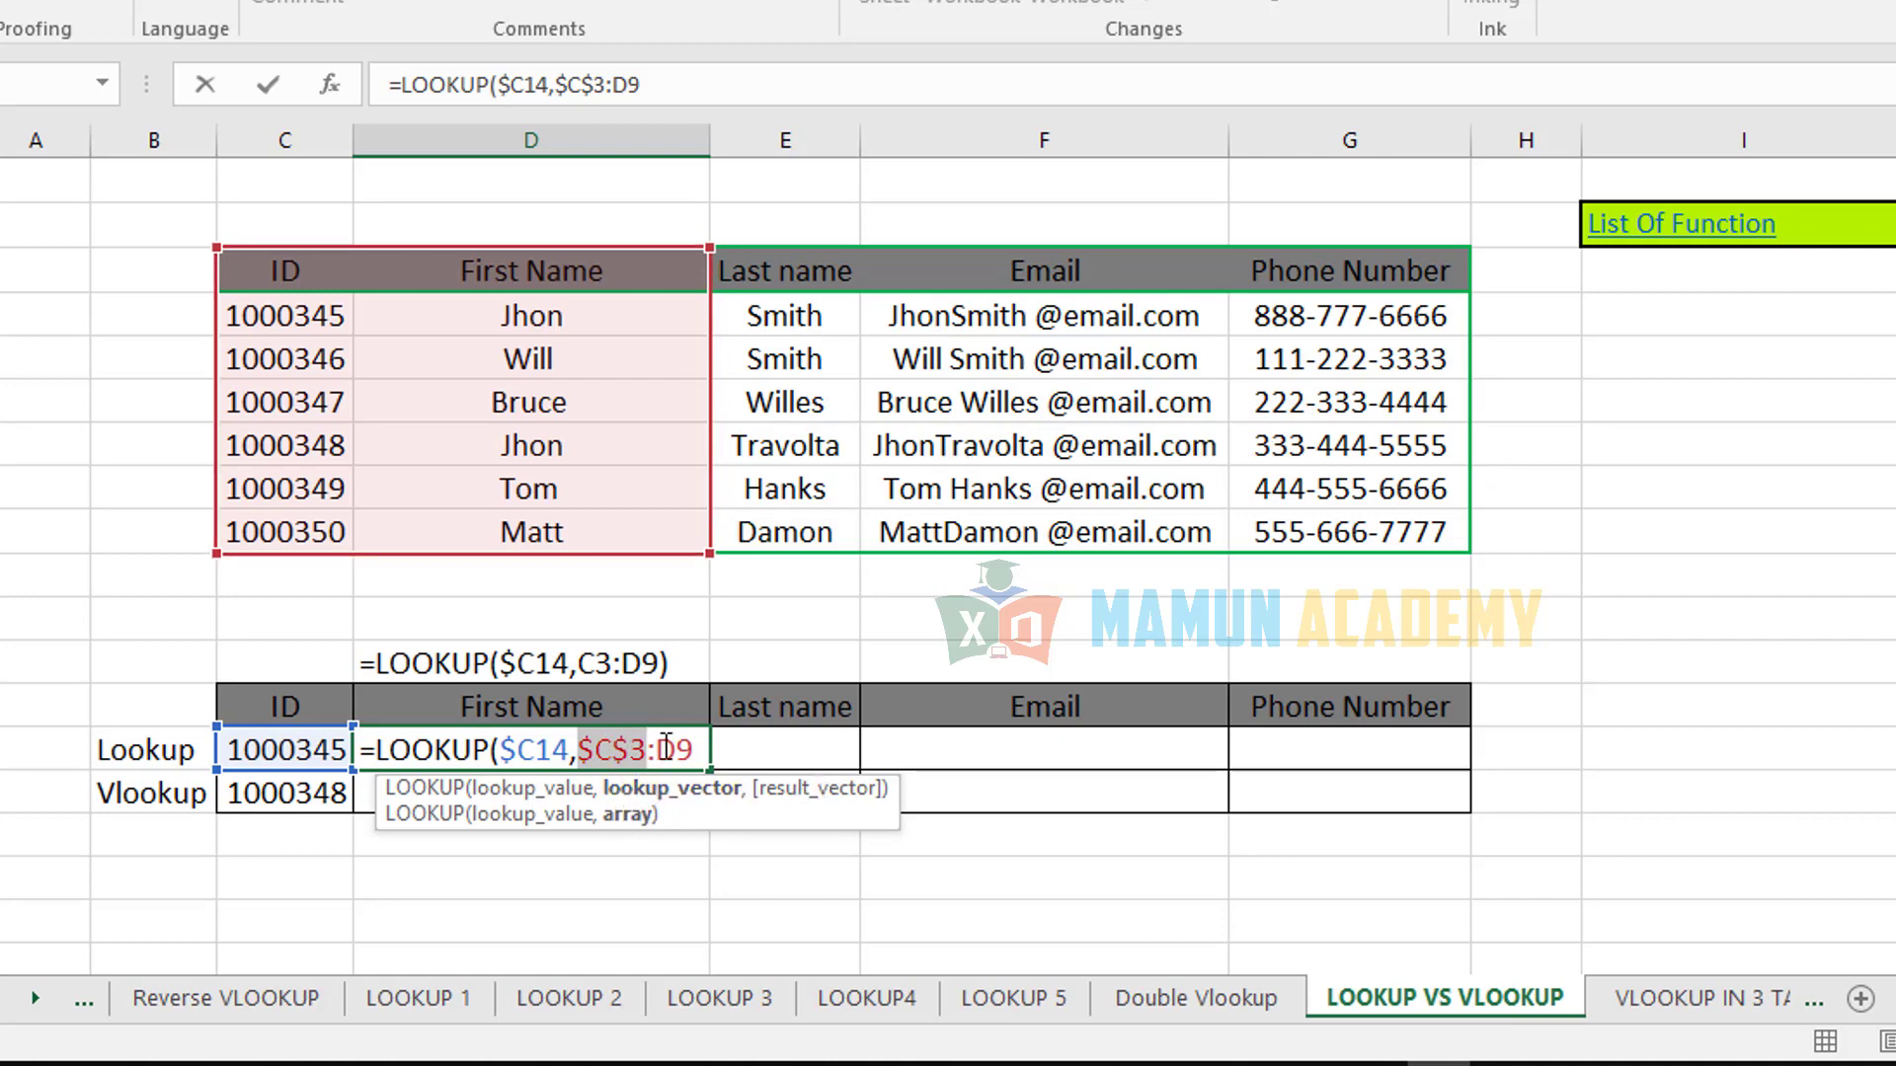
key("Return")
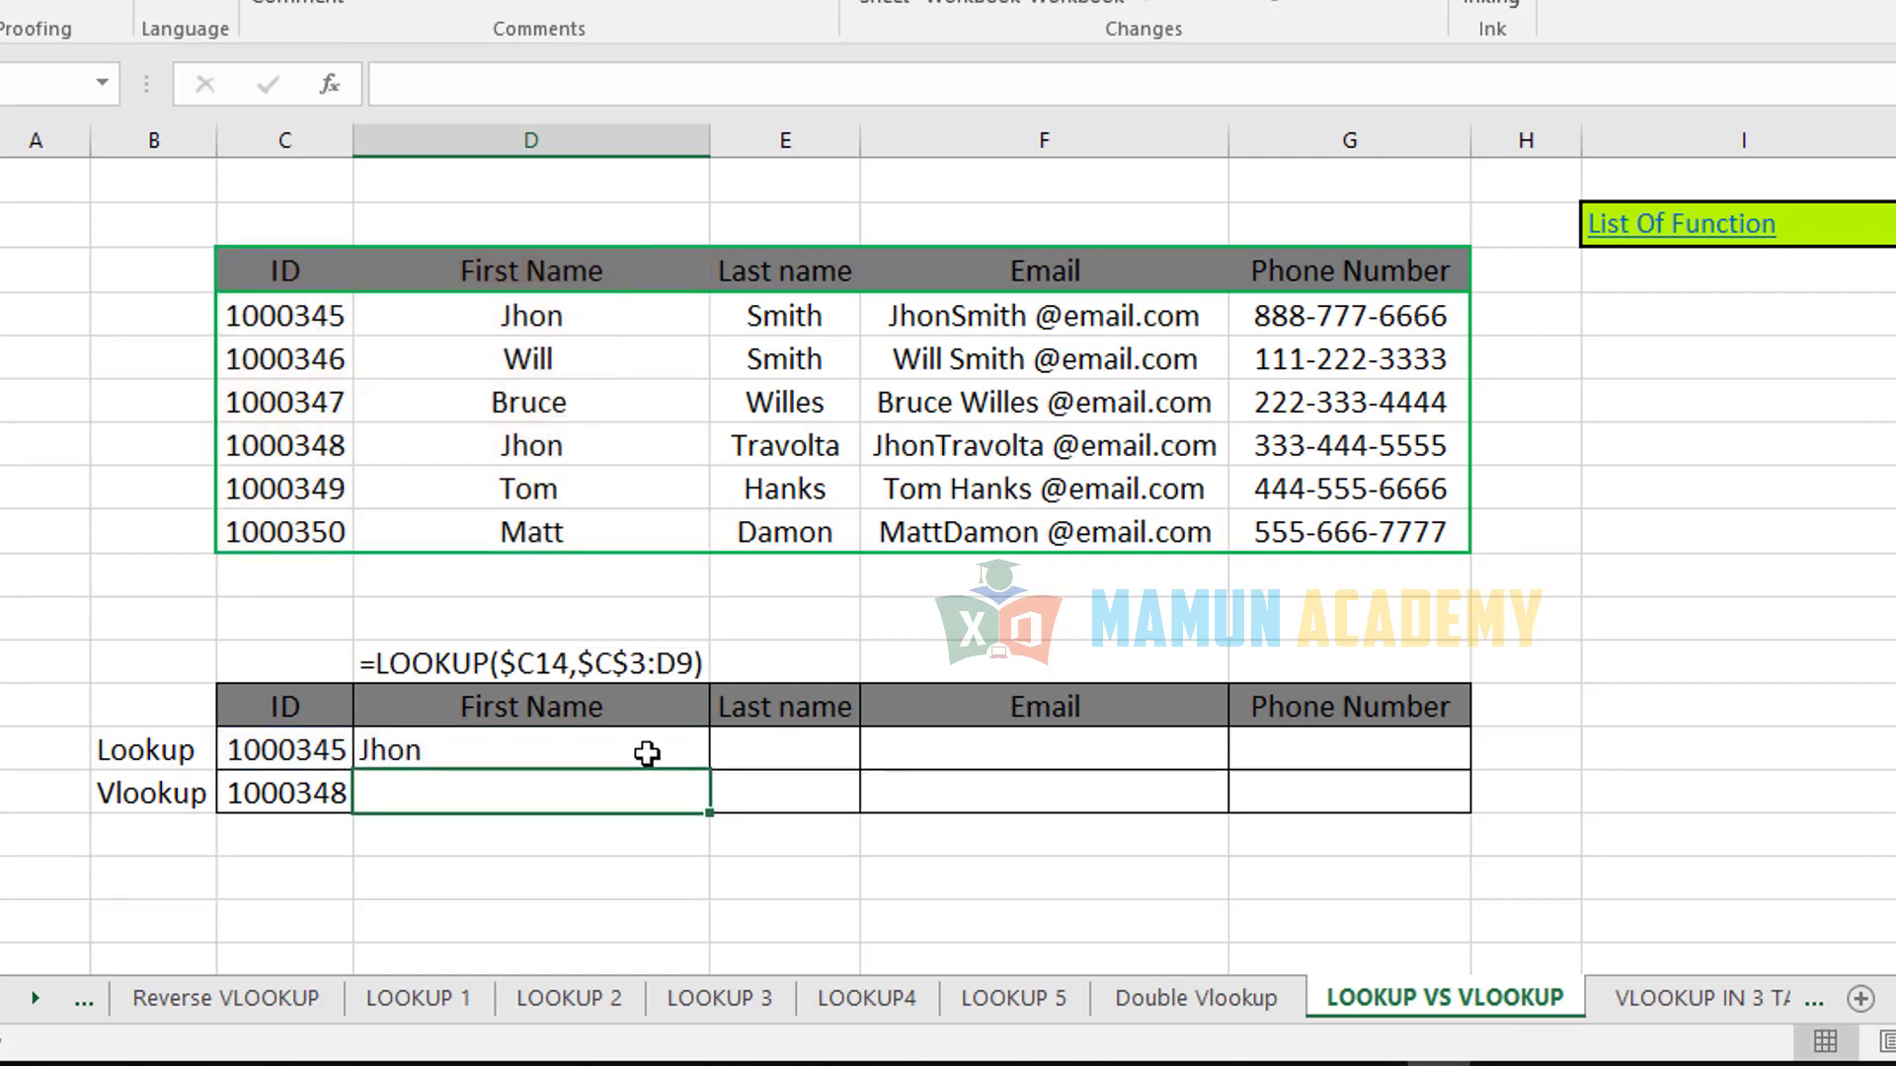
- Copy D14's LOOKUP formula into the Last name cell E14
left_click(643, 753)
left_click_drag(494, 707, 500, 752)
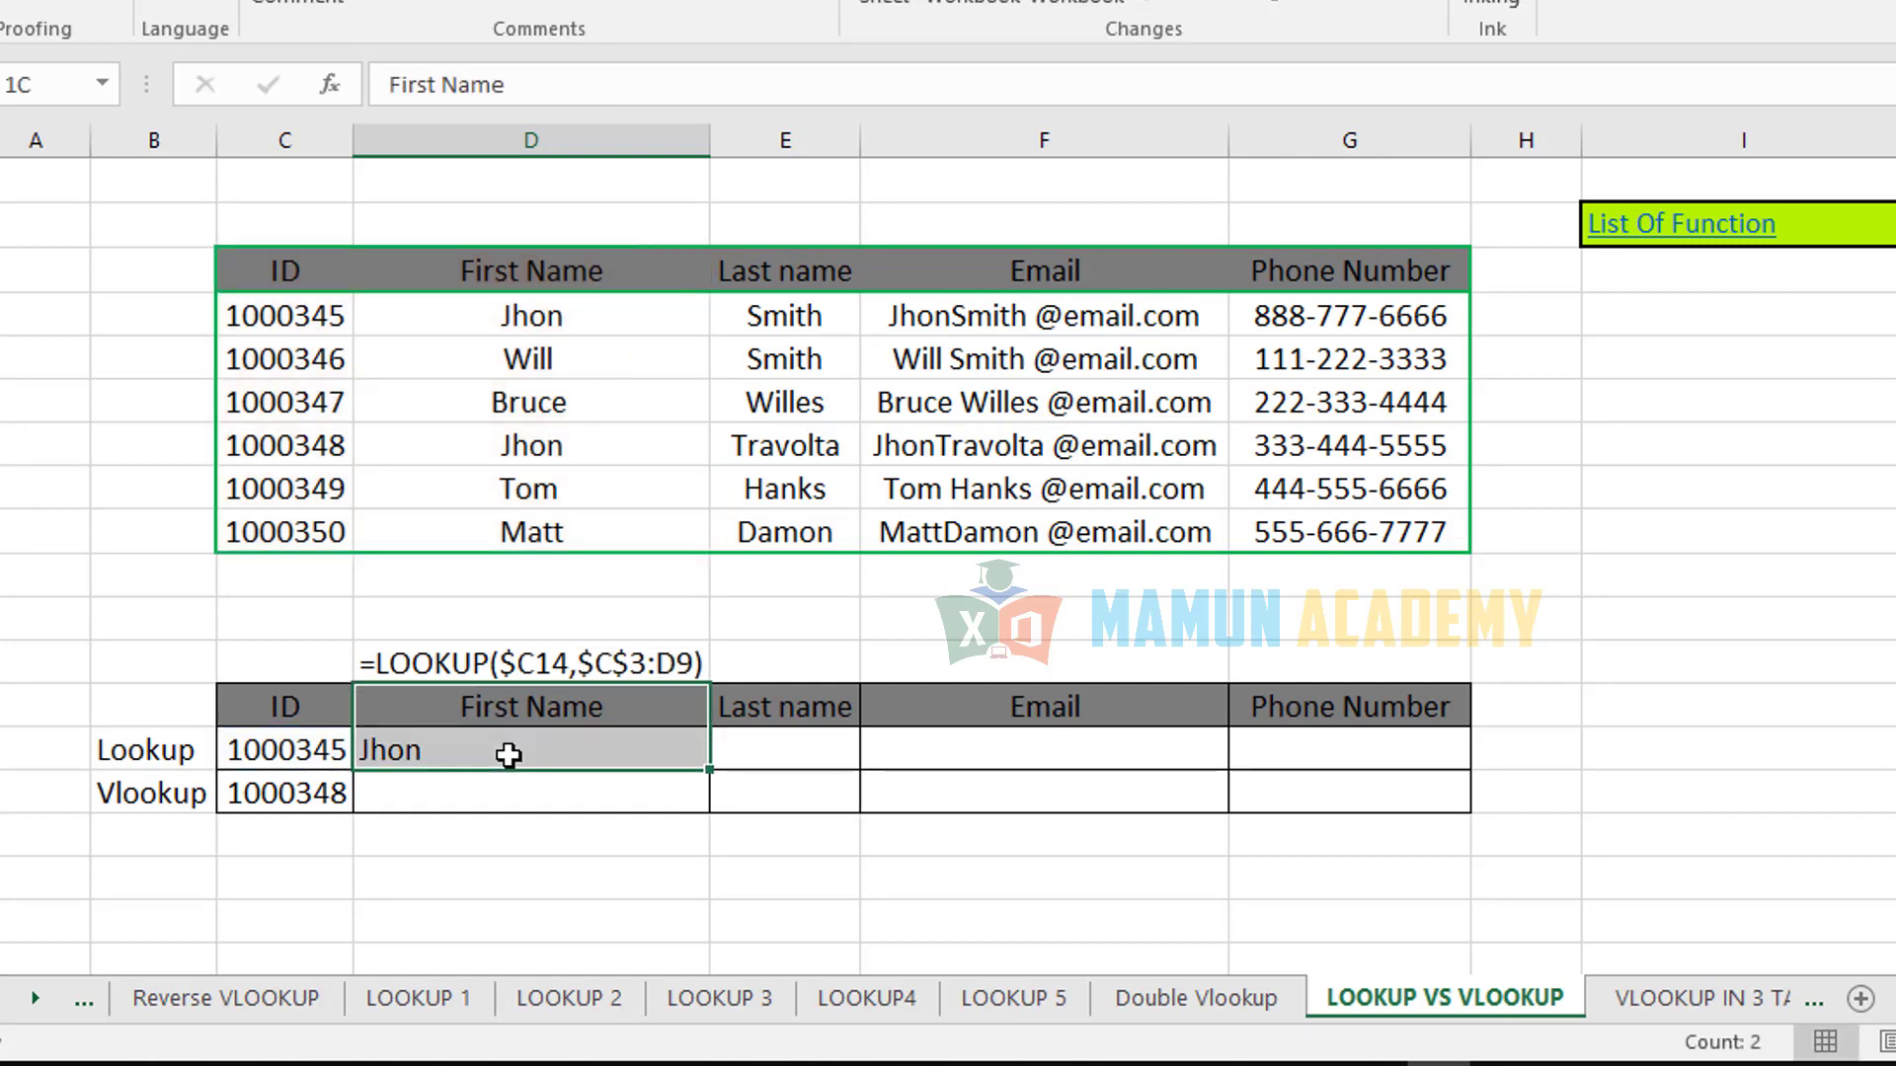
left_click(312, 752)
left_click(478, 306)
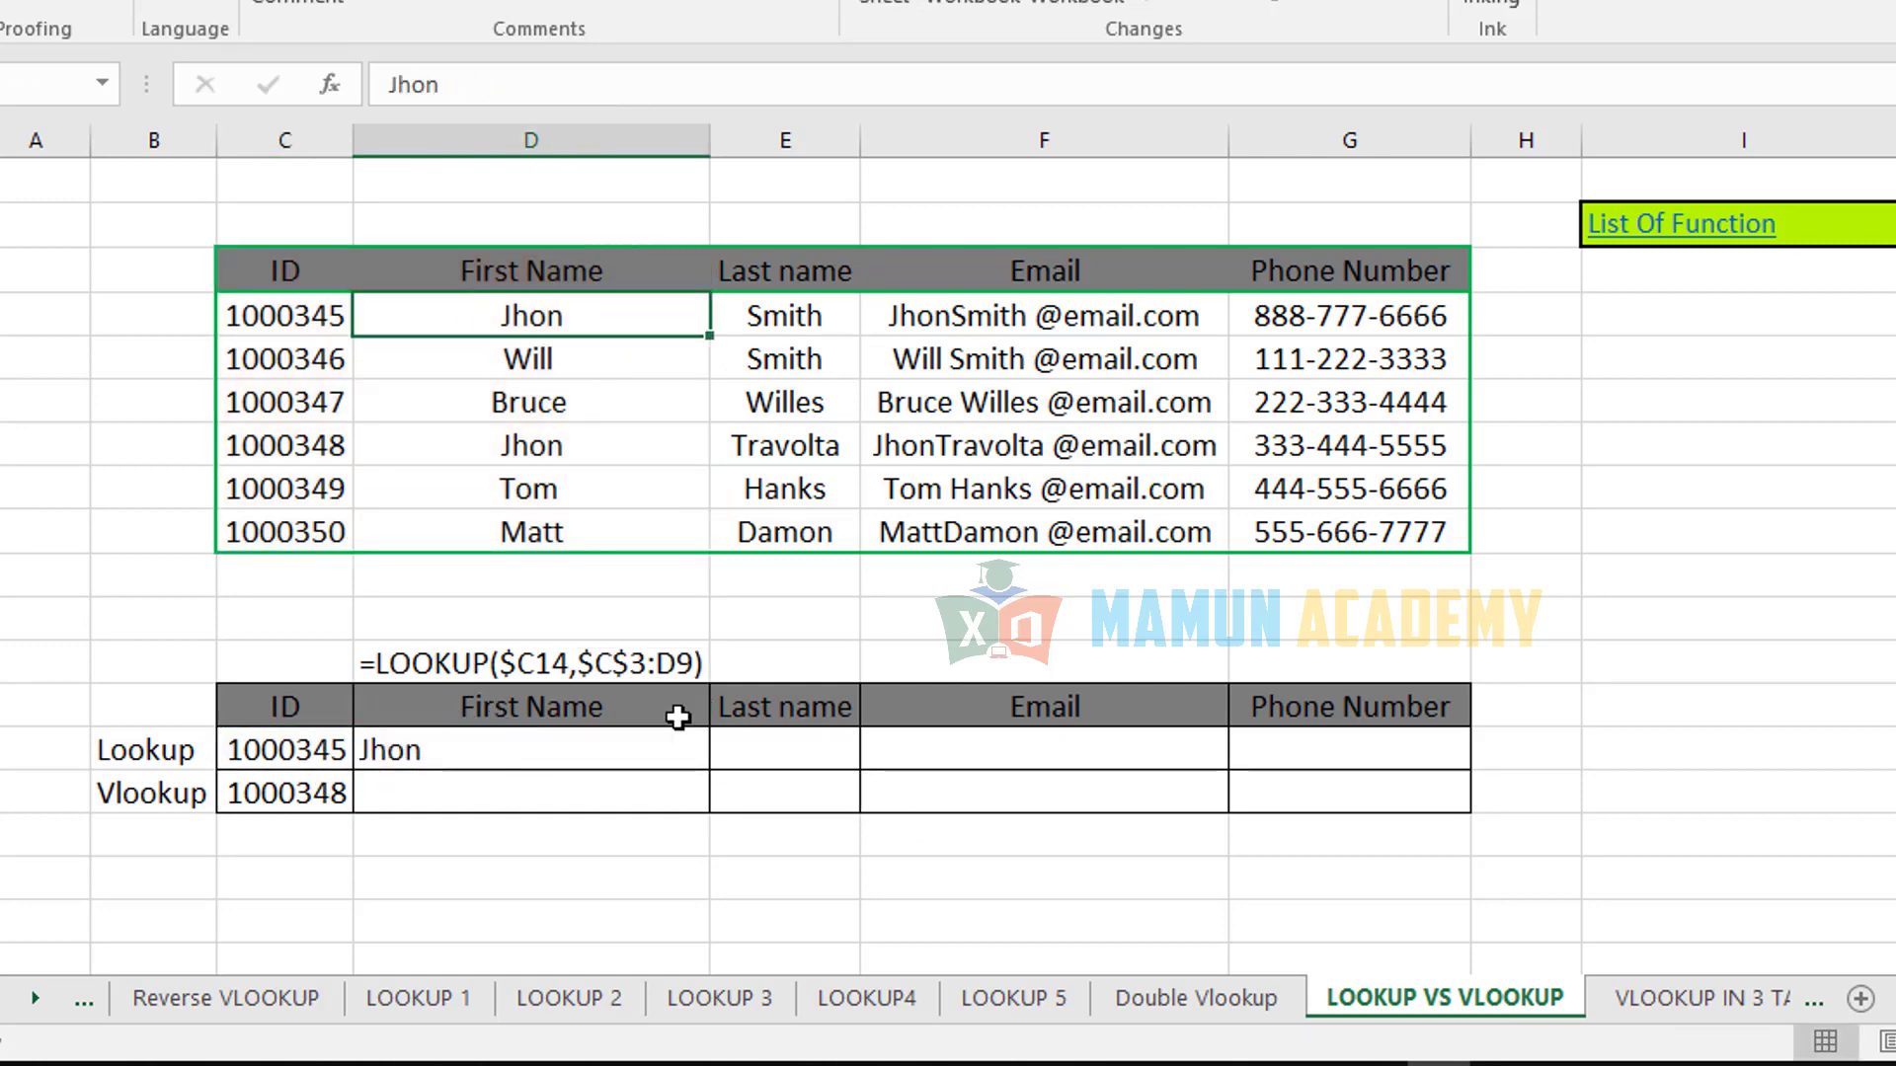
left_click(693, 752)
left_click_drag(716, 775, 807, 757)
left_click(812, 755)
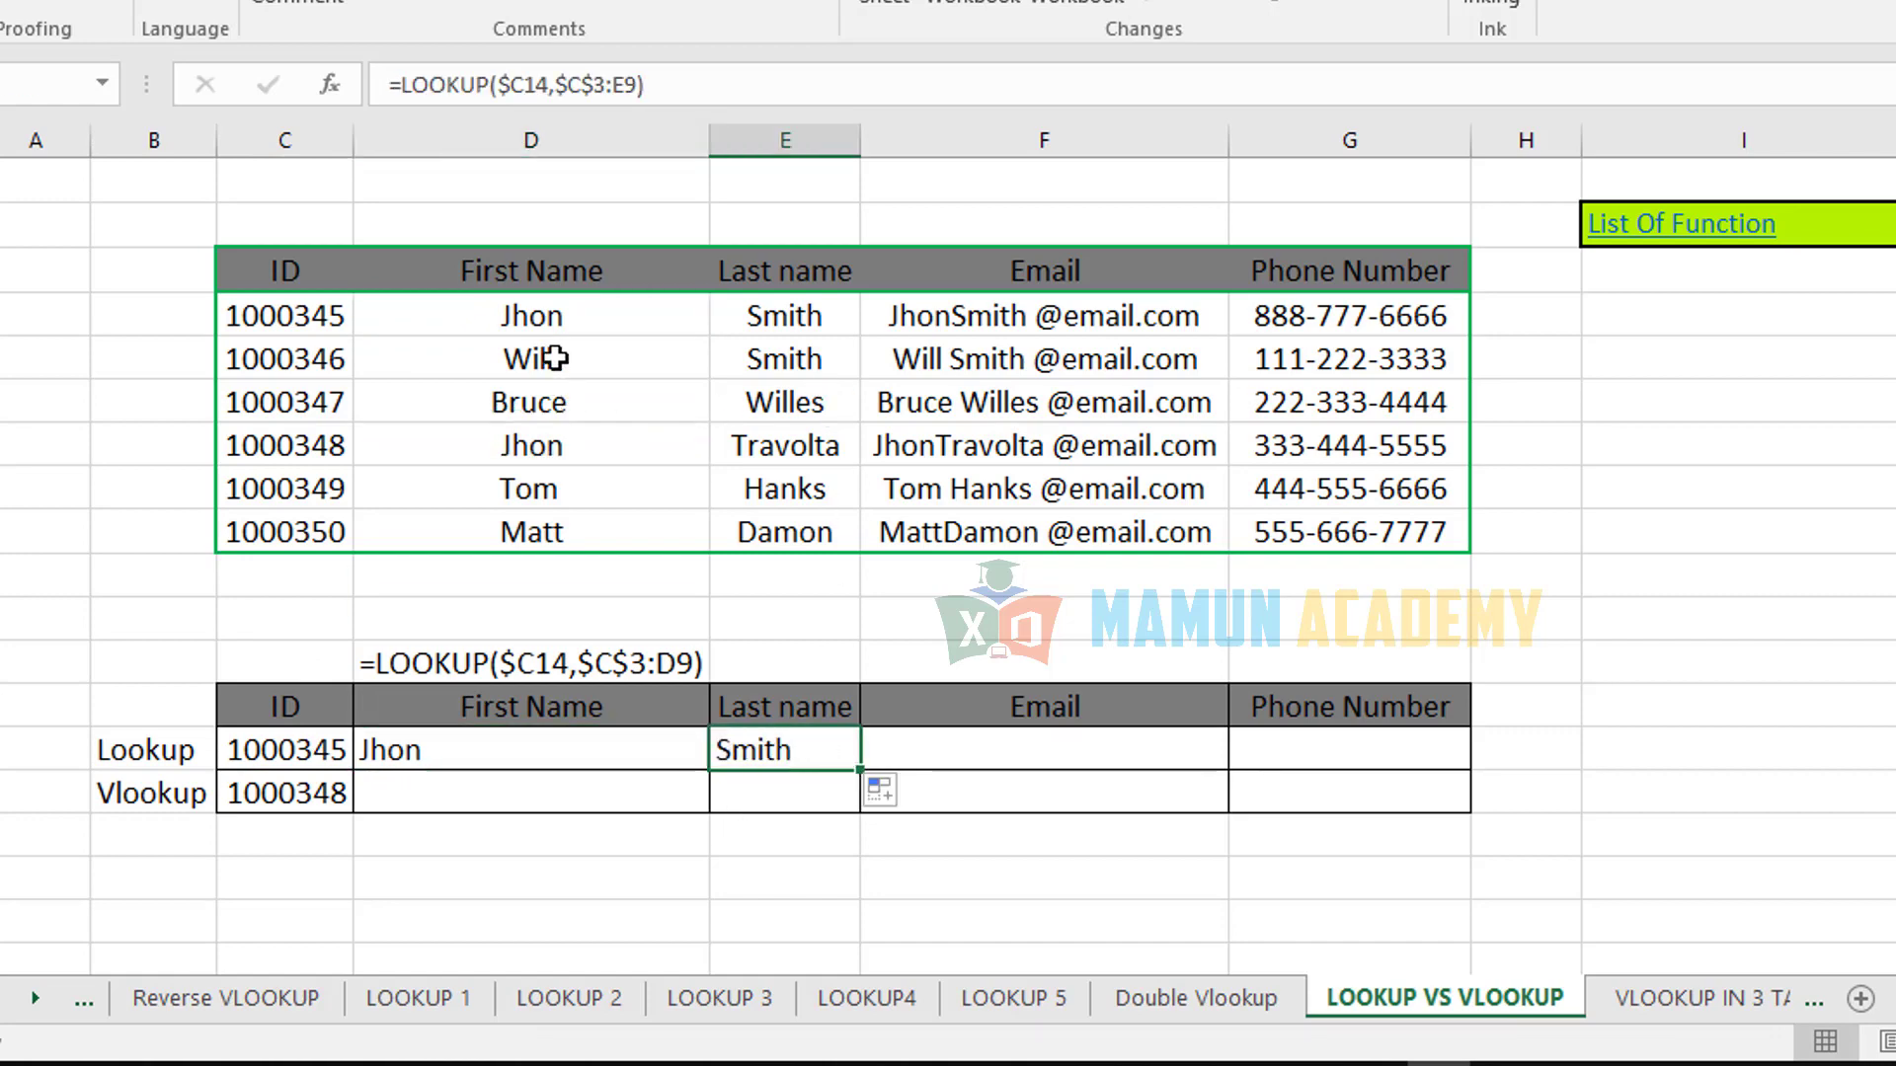
- Shade the first and last name cells D3 and E3 yellow in the source table
left_click(550, 314)
key("alt+h")
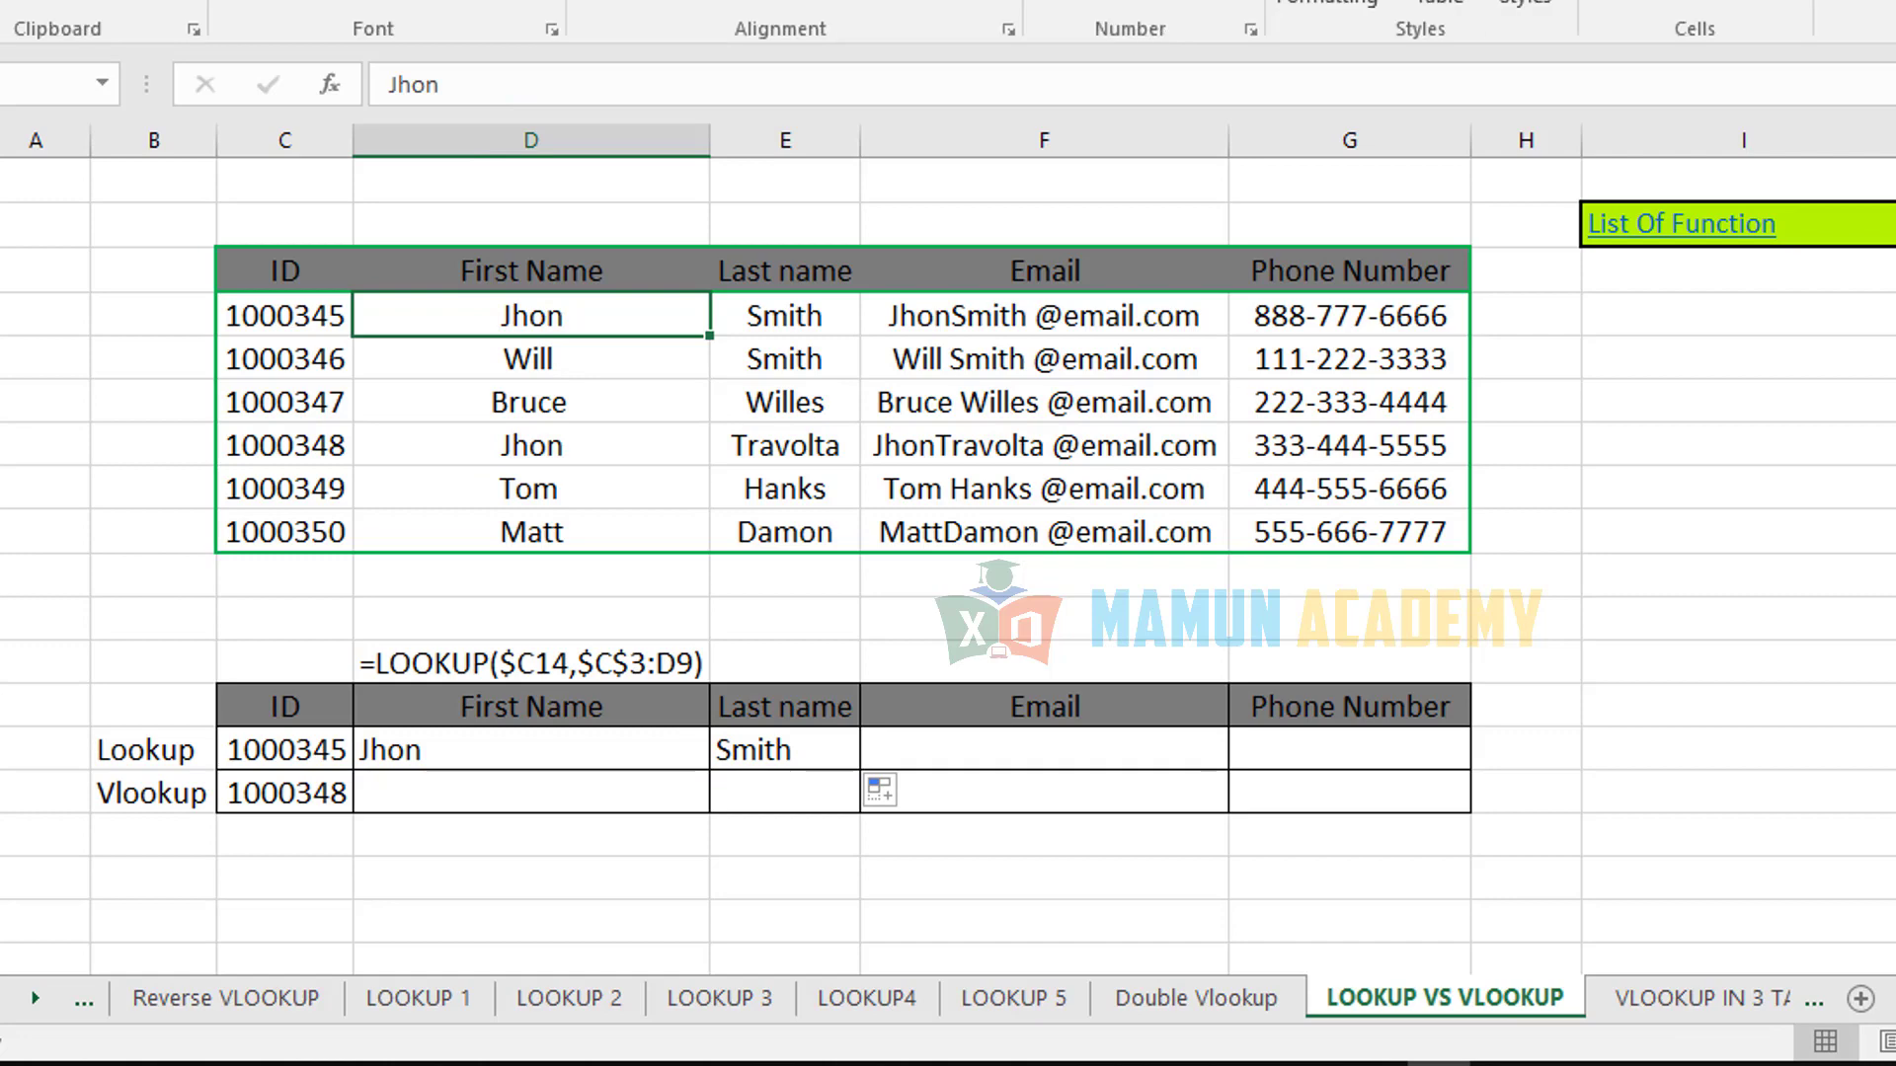
left_click(508, 14)
left_click(736, 314)
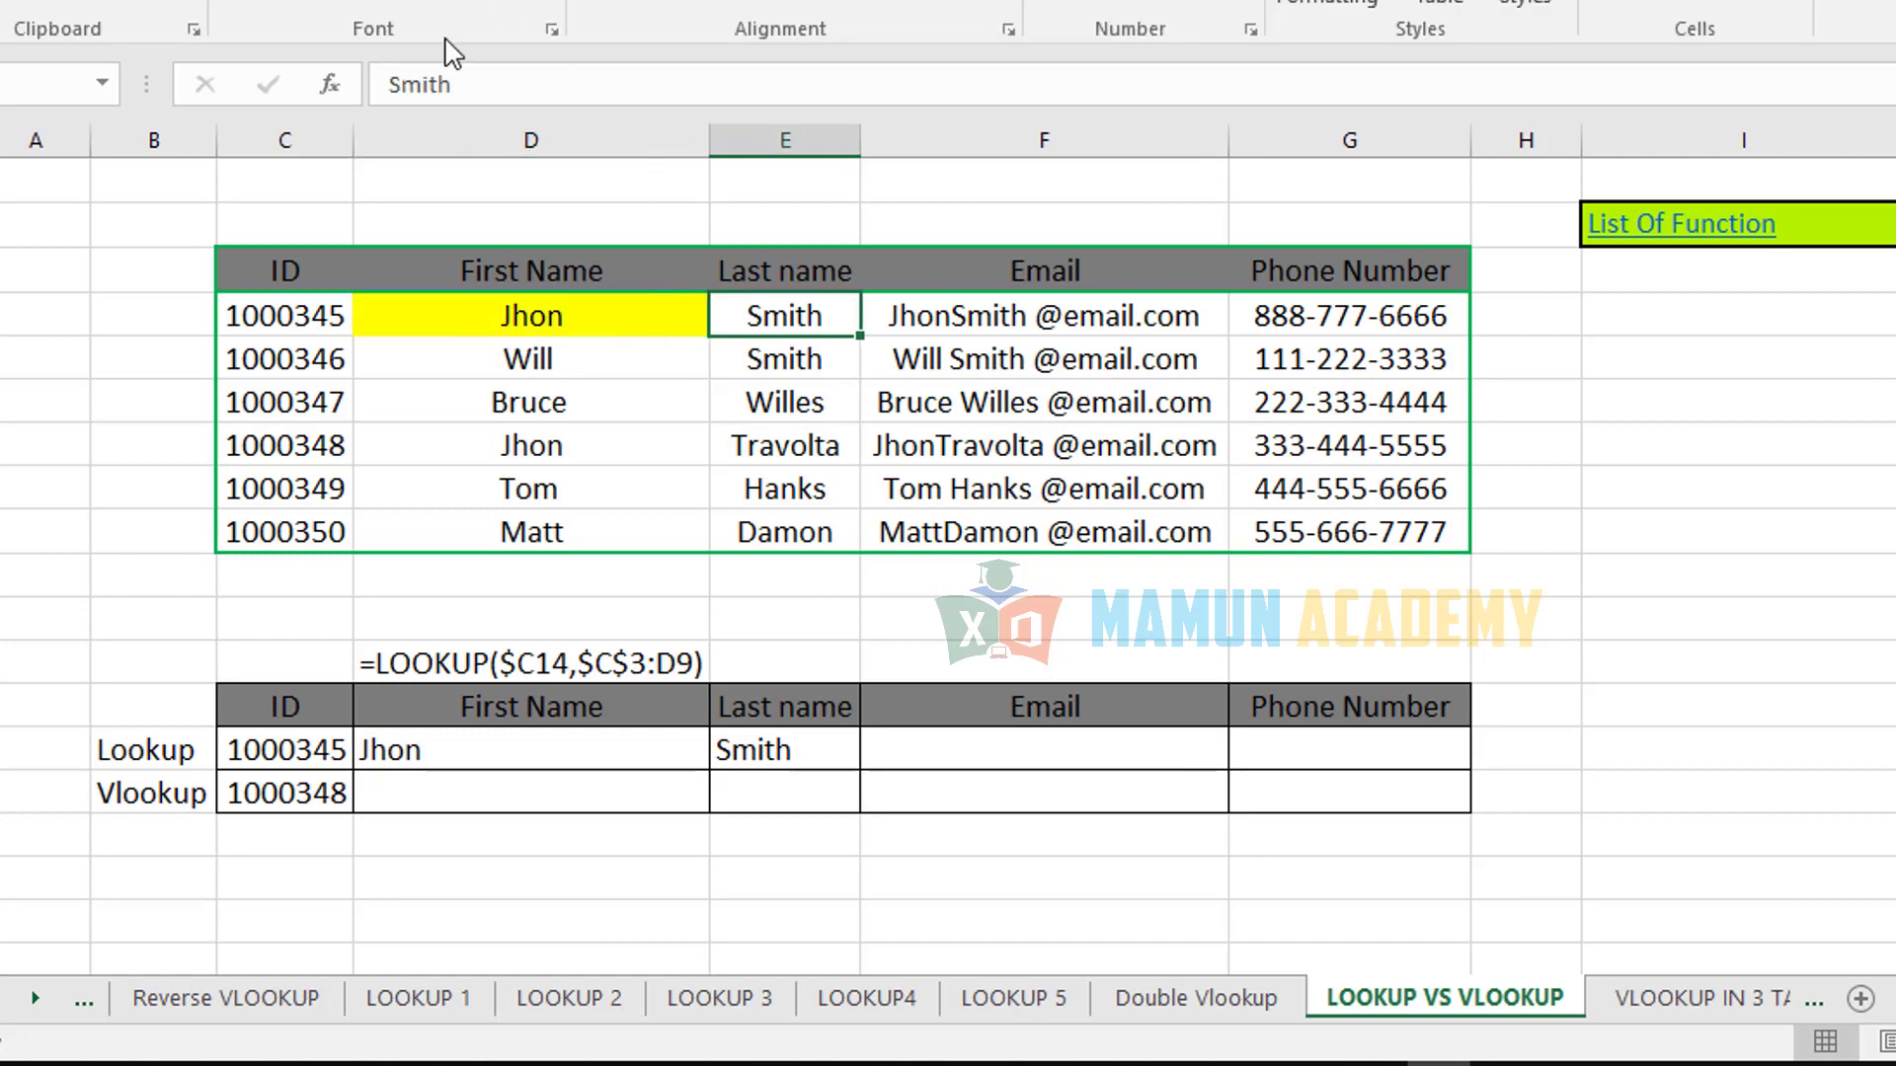
left_click(462, 2)
- Extend the LOOKUP formula into the Email and Phone Number cells F14 and G14
left_click(813, 747)
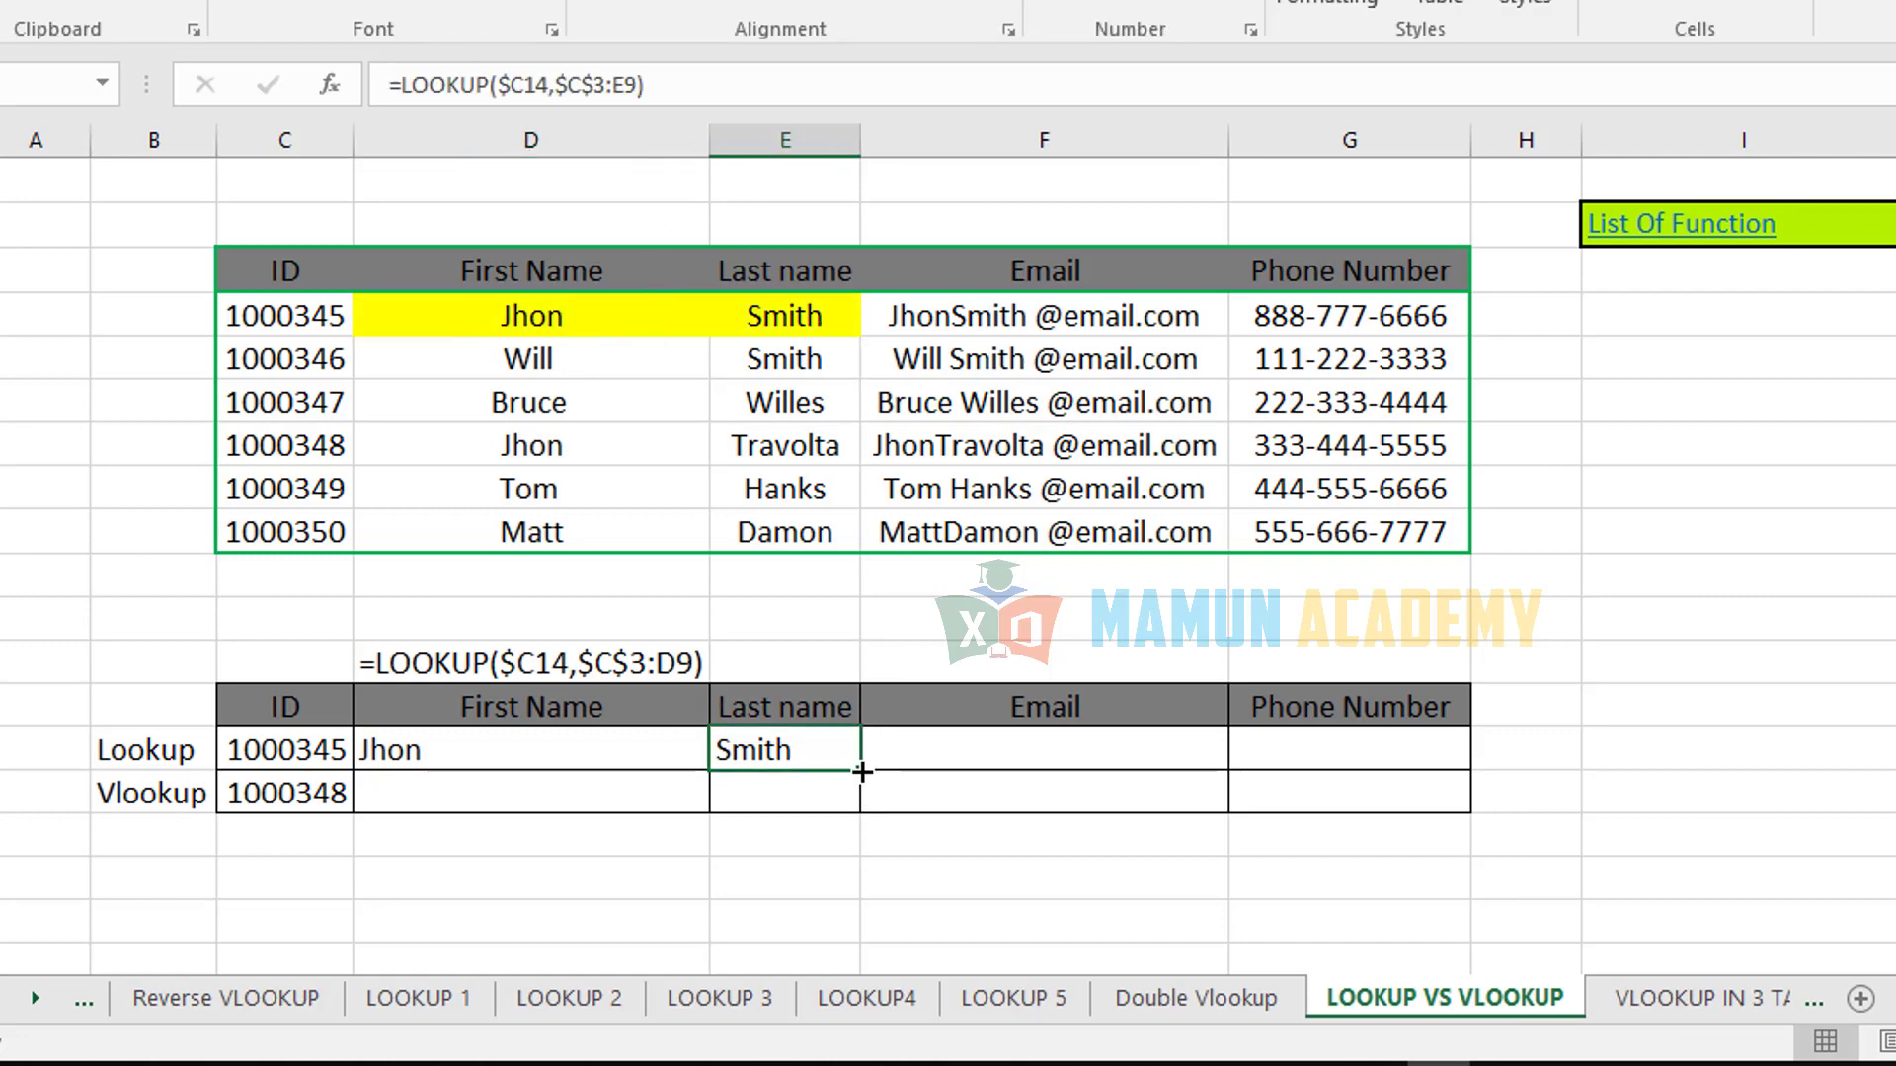
left_click_drag(860, 769, 1135, 747)
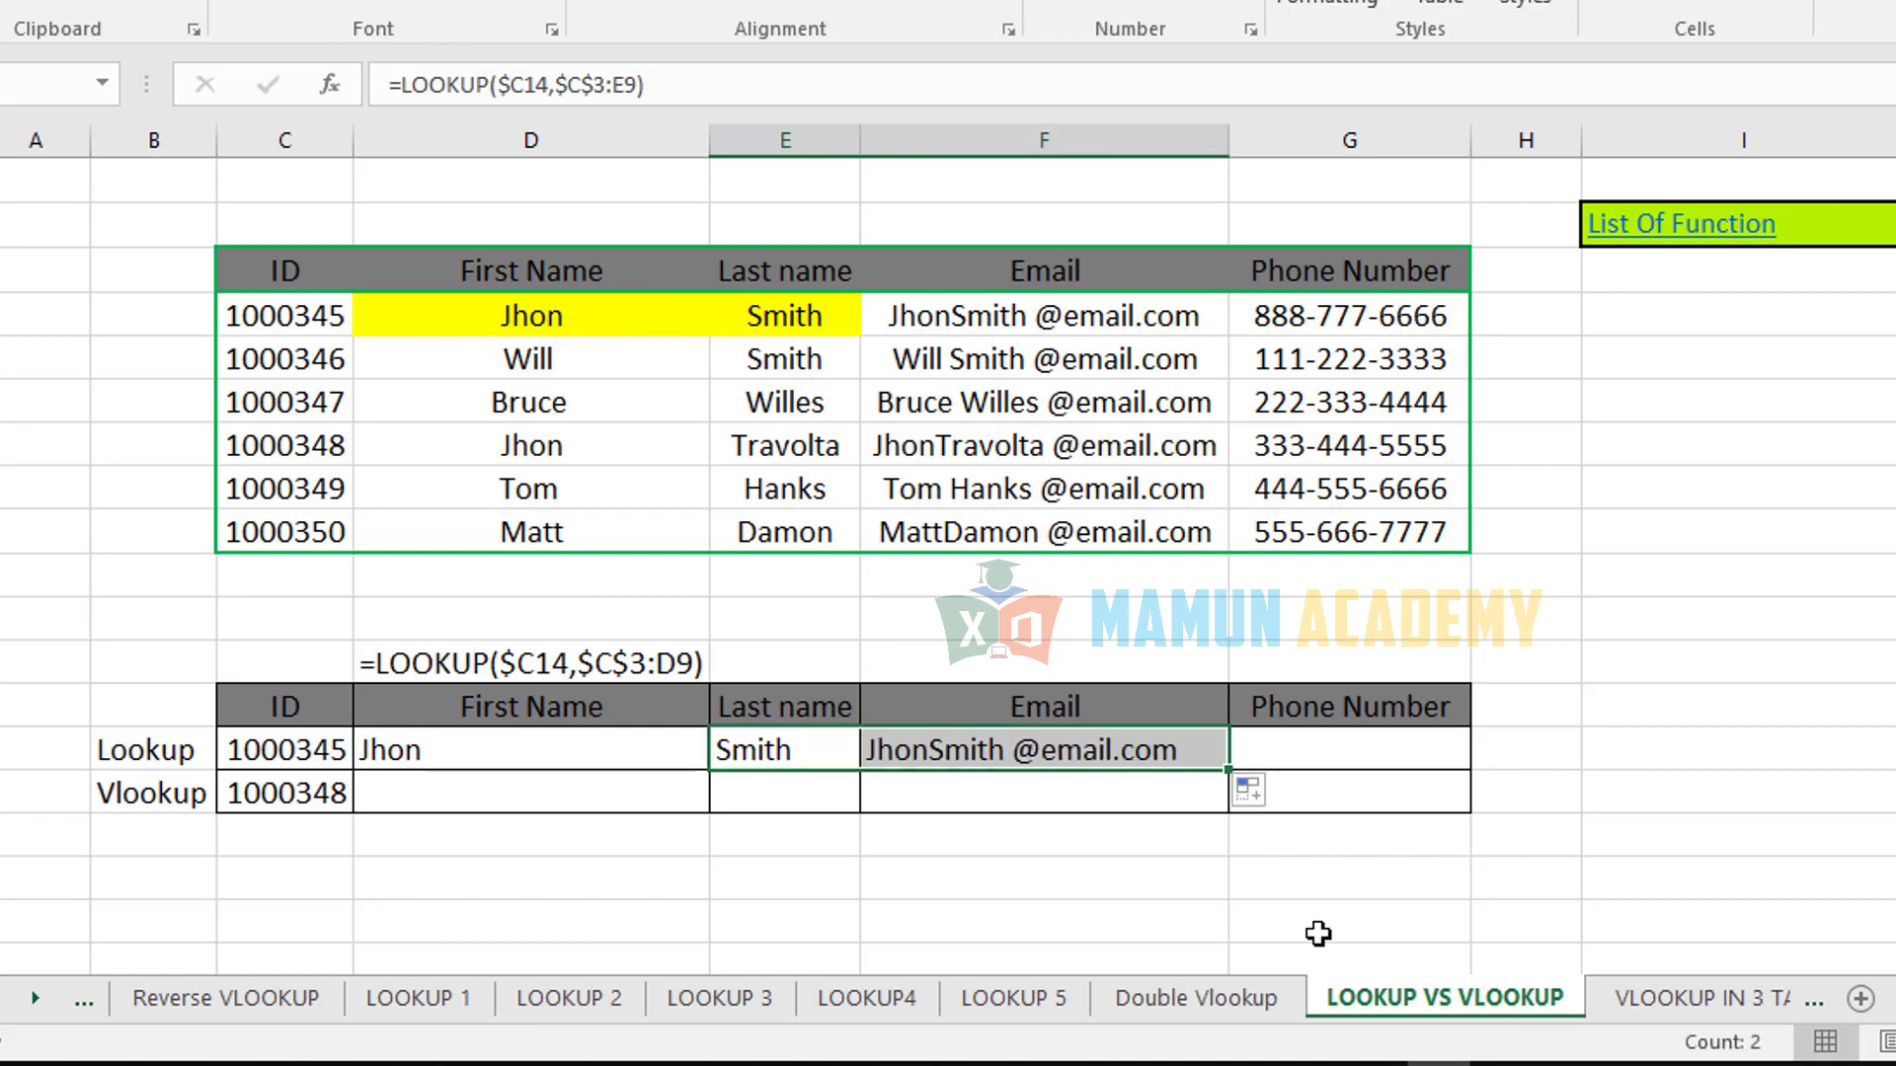
left_click(1105, 753)
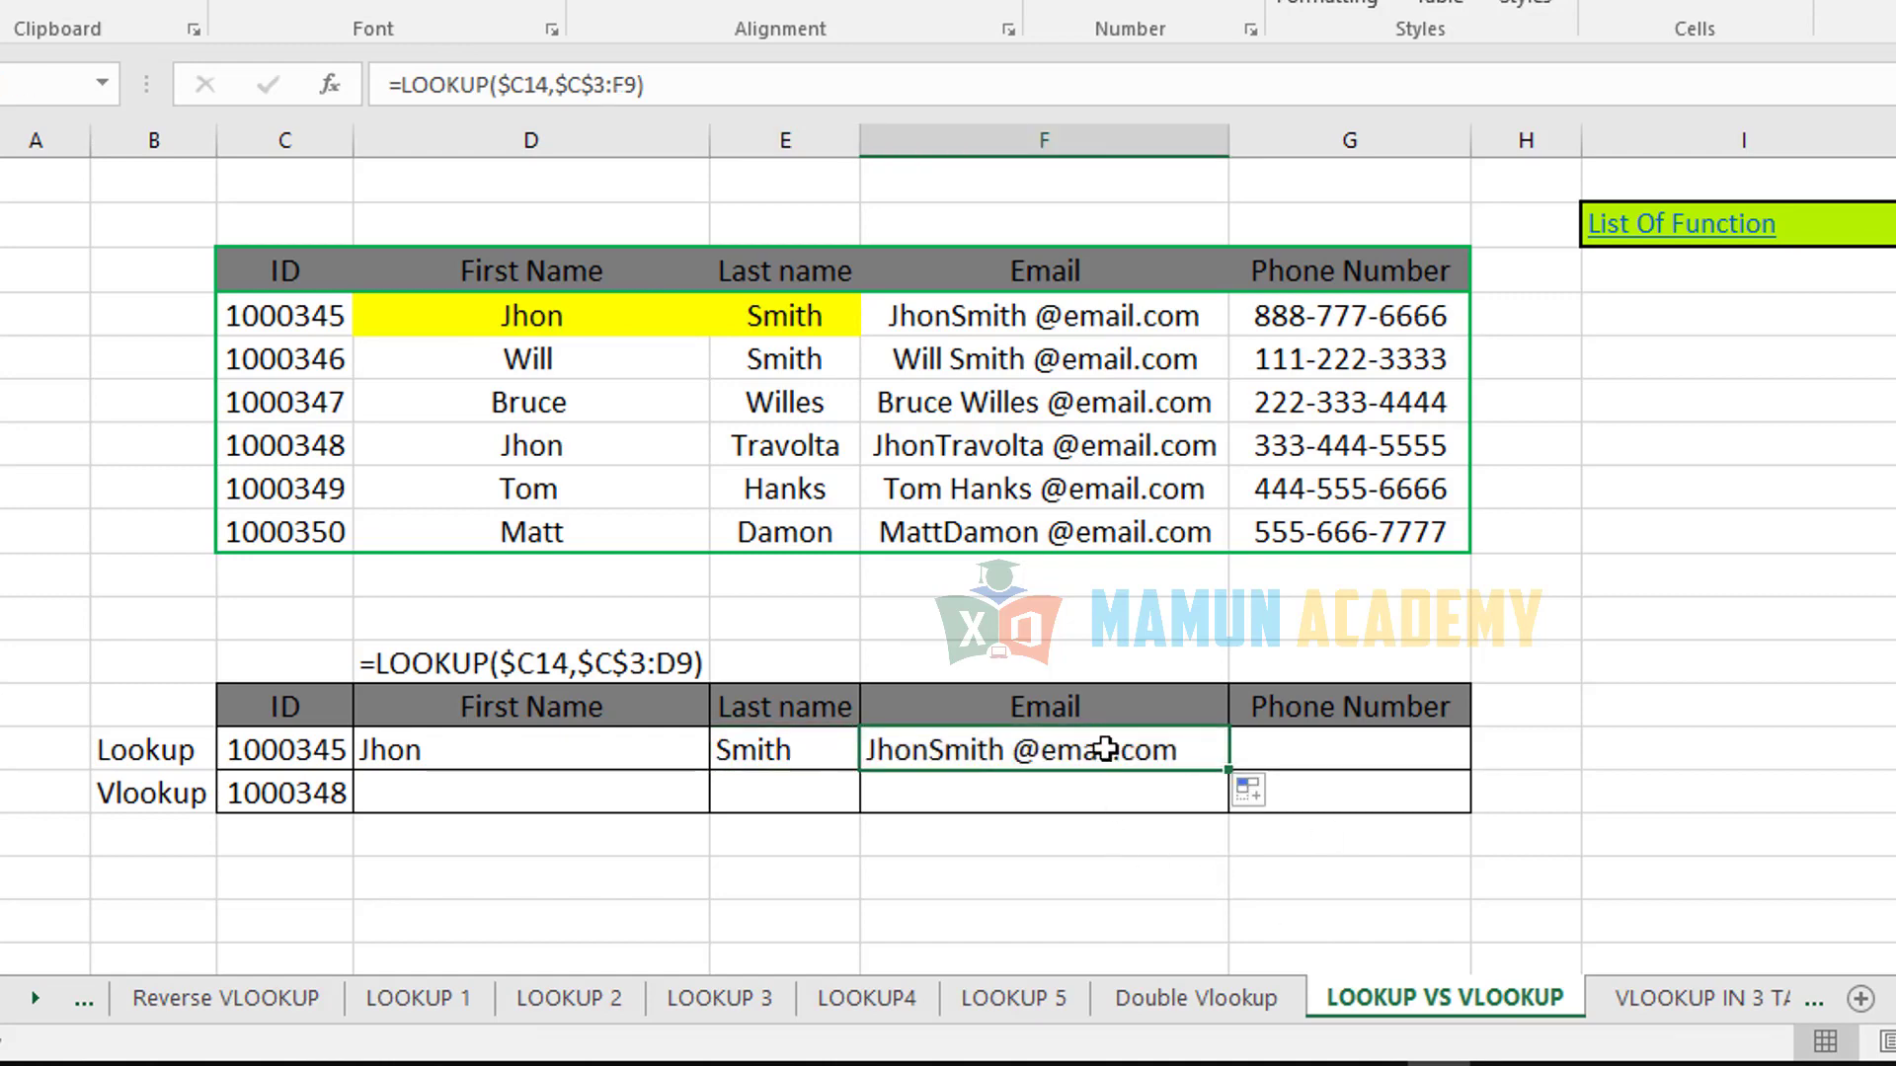
left_click_drag(1237, 770, 1407, 760)
left_click(1408, 760)
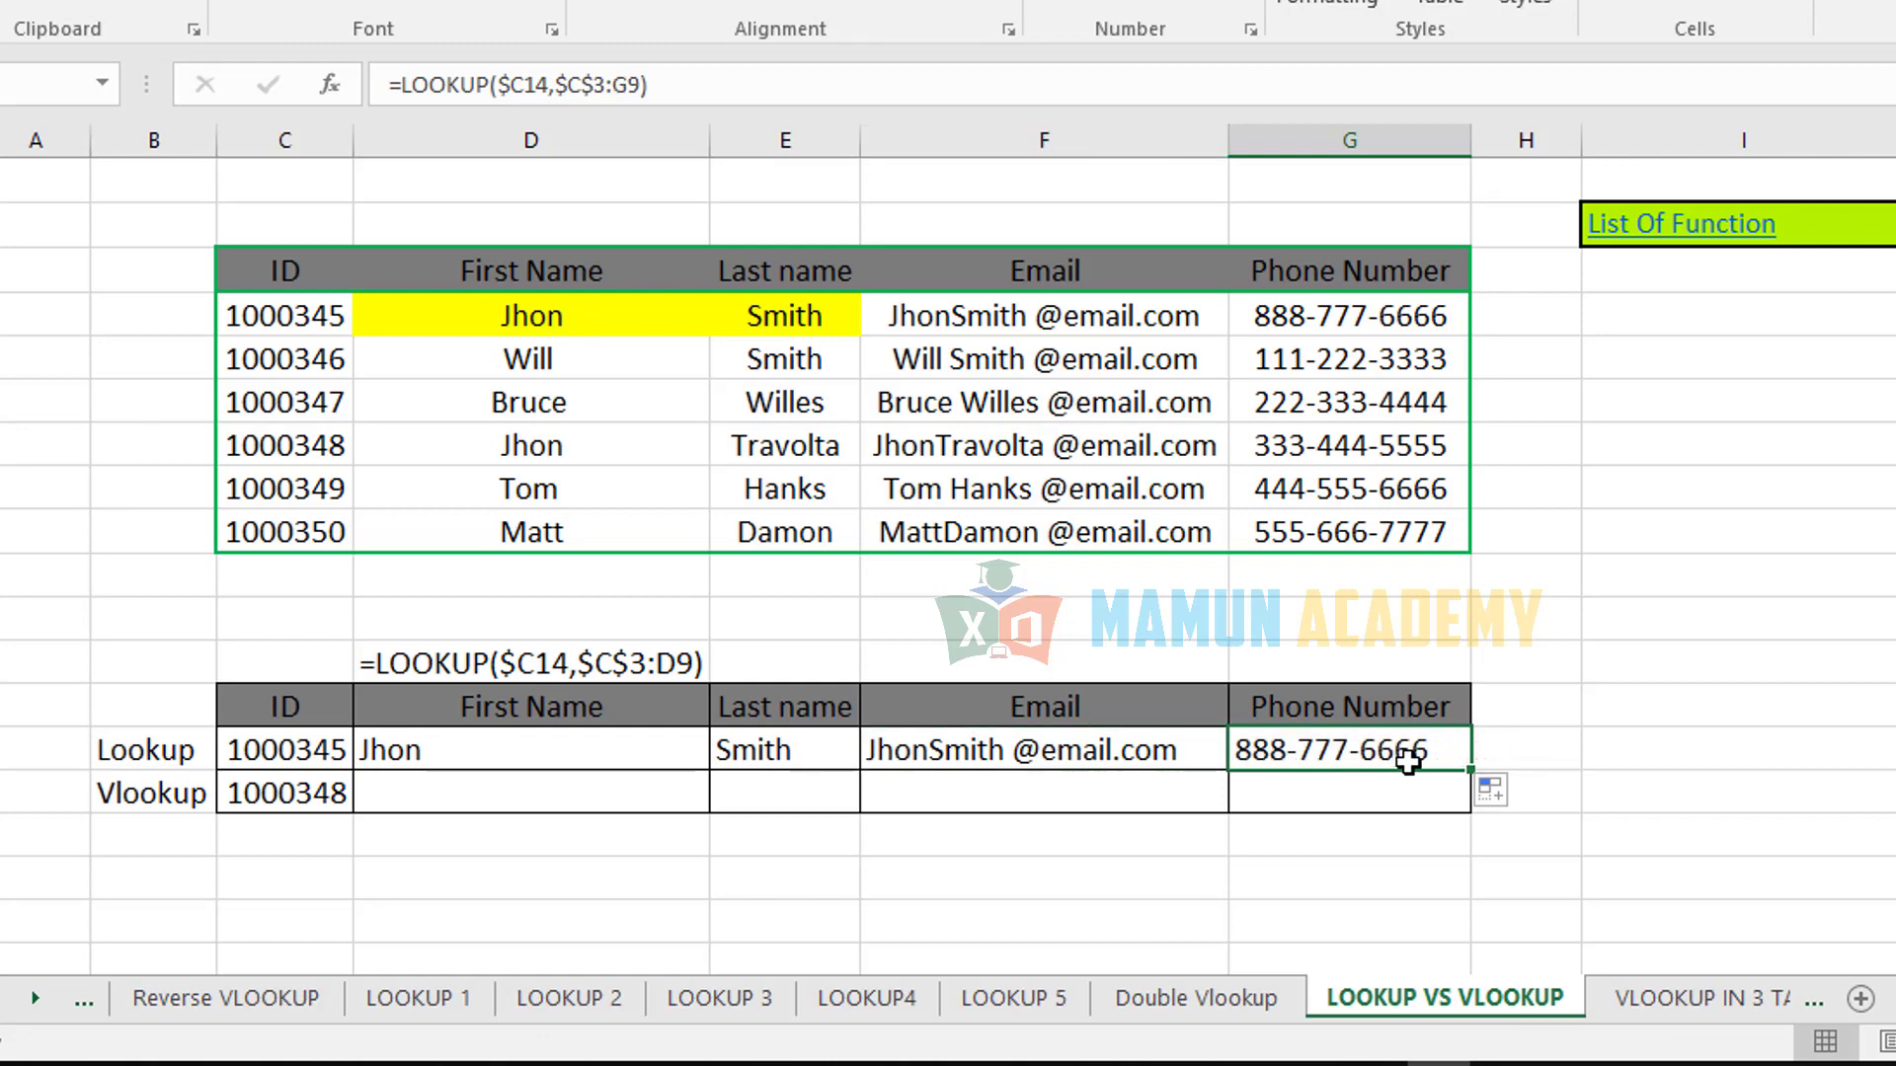
left_click(450, 752)
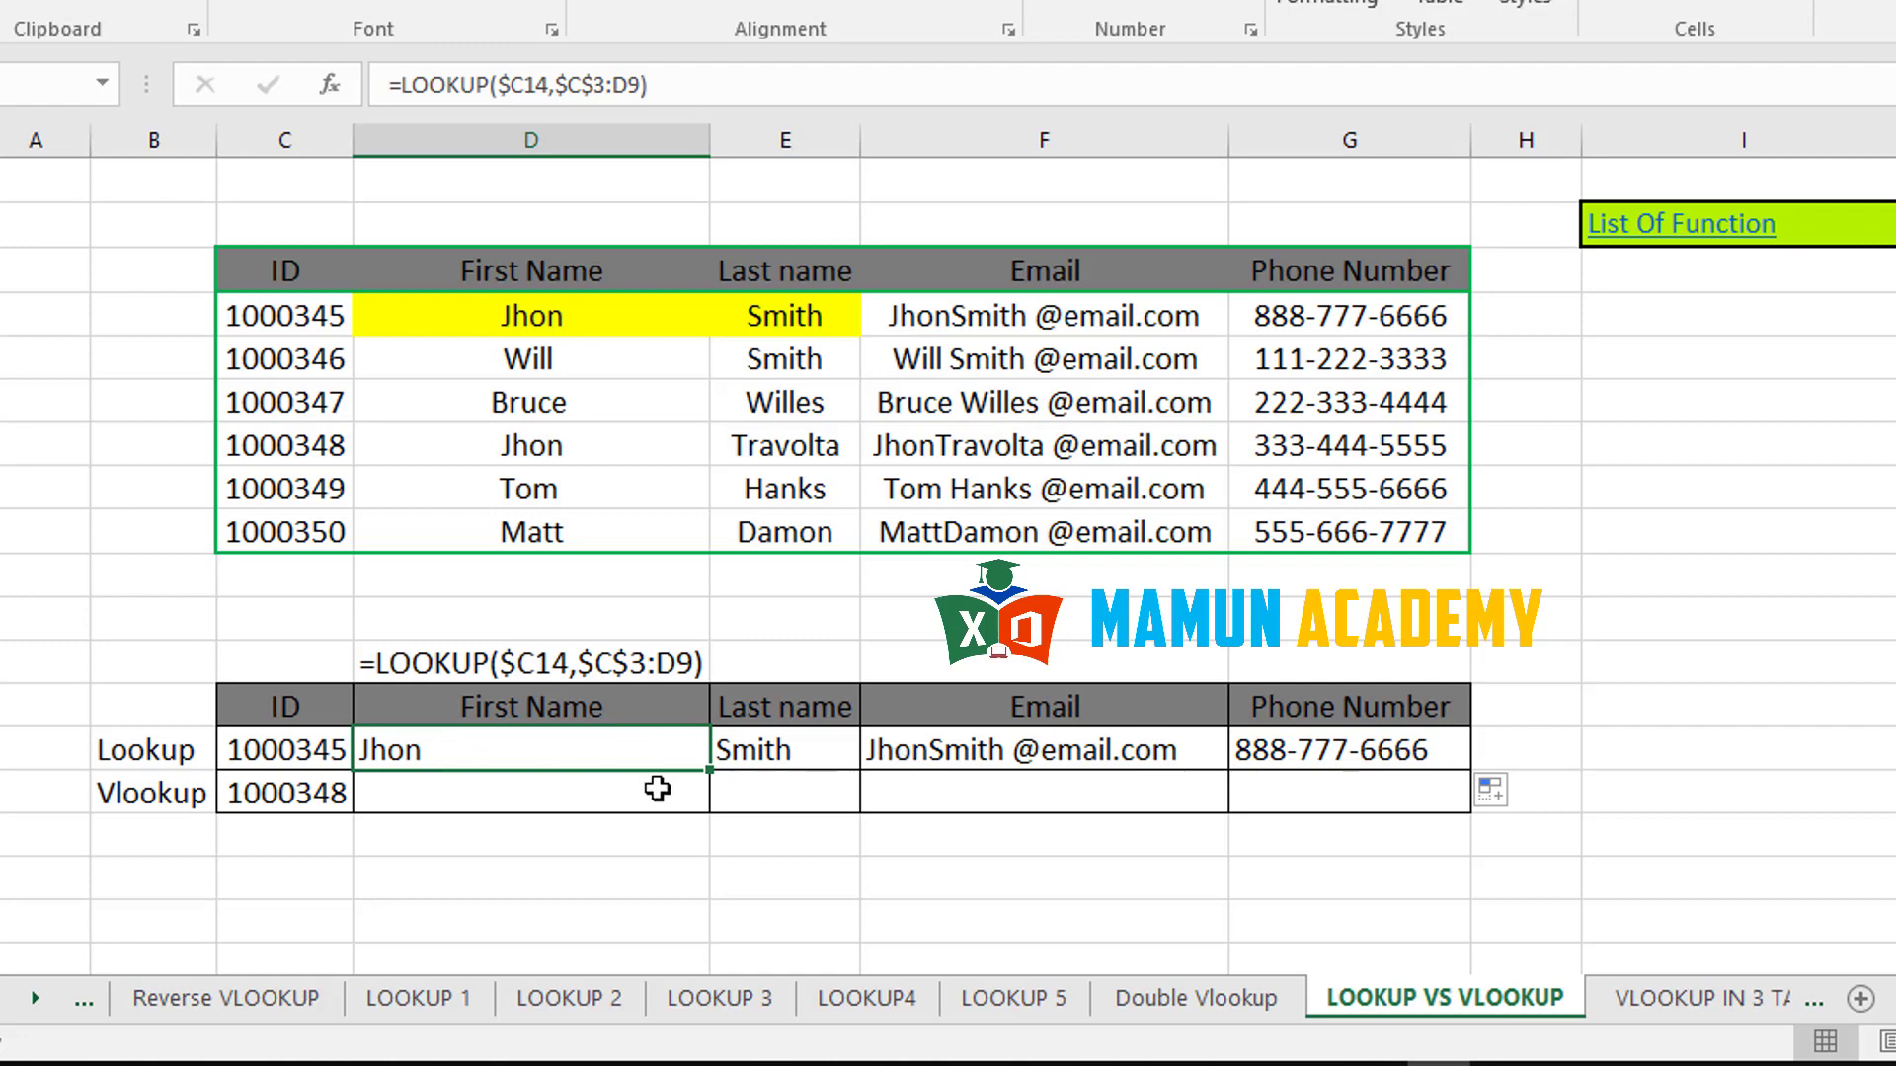
left_click_drag(632, 795, 1336, 791)
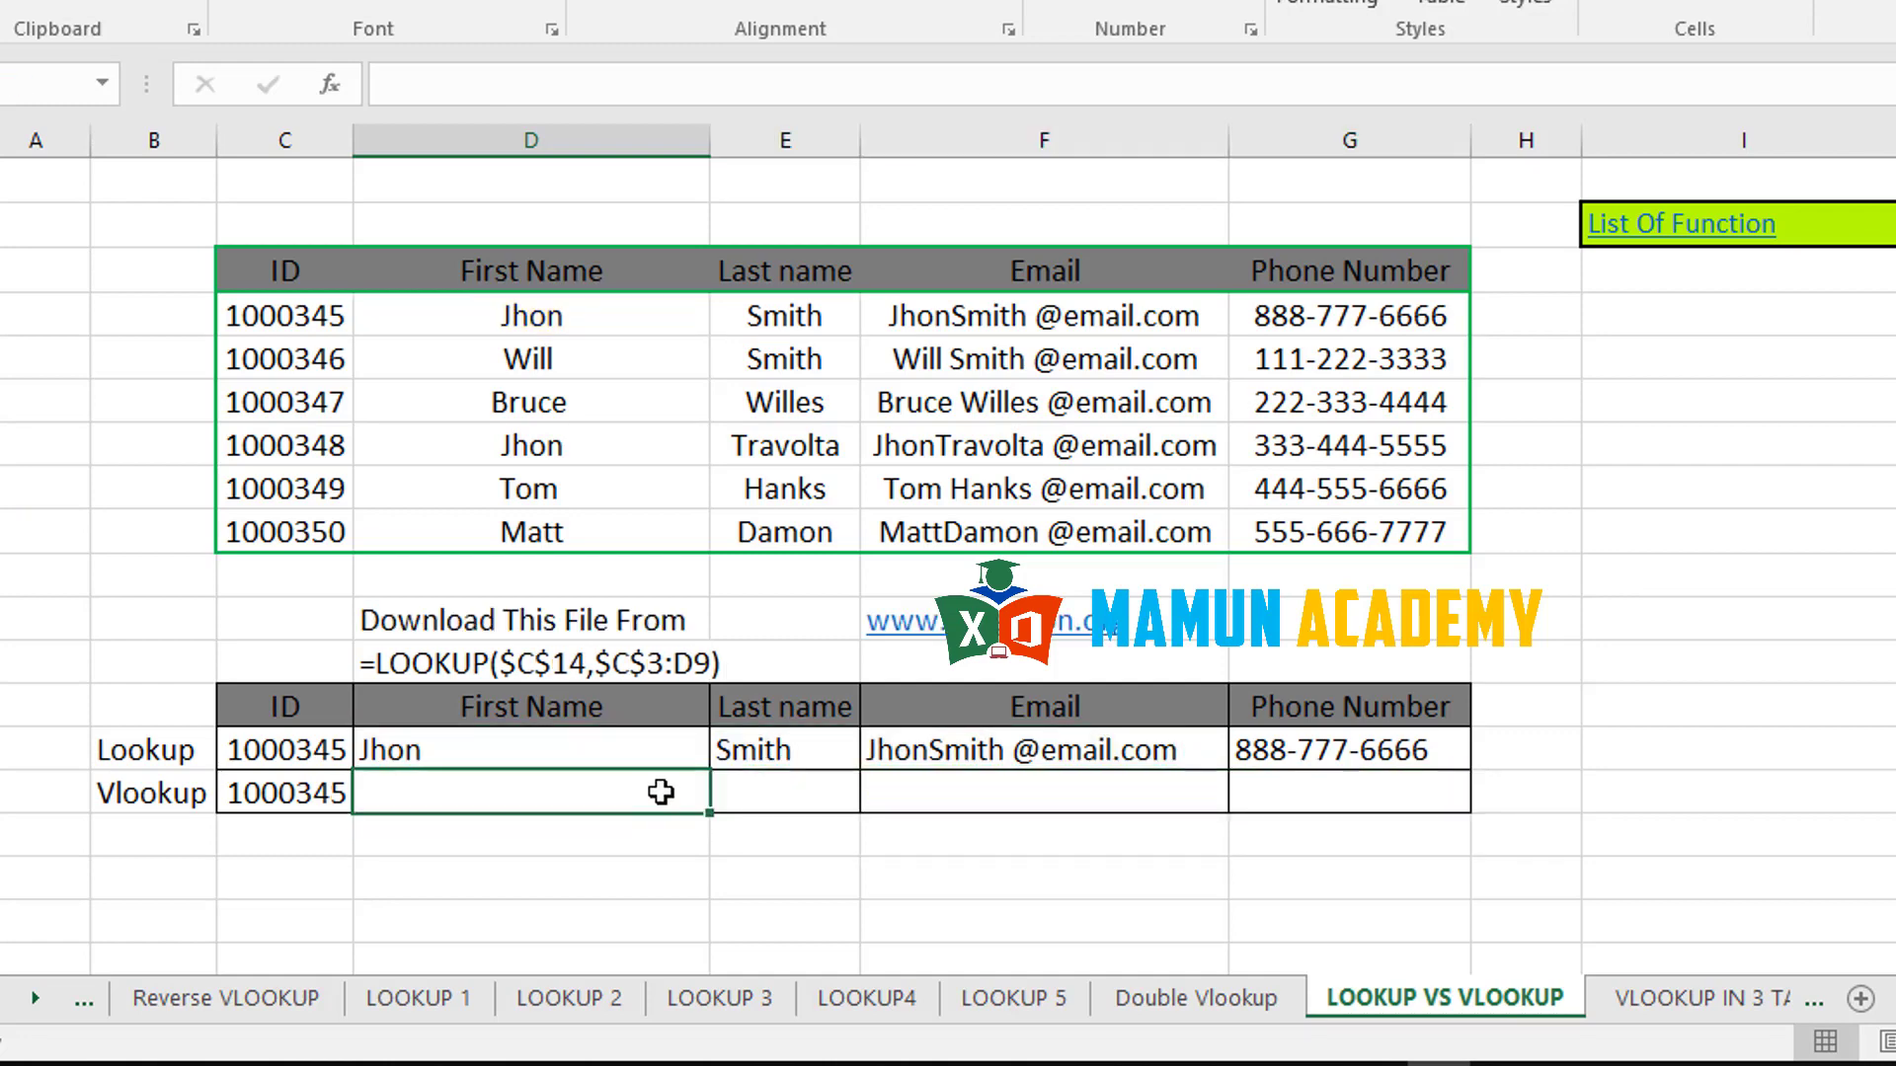
- Enter =VLOOKUP($C$15,$C$3:$G$9,2,) in D15 to return the first name
type("=vl")
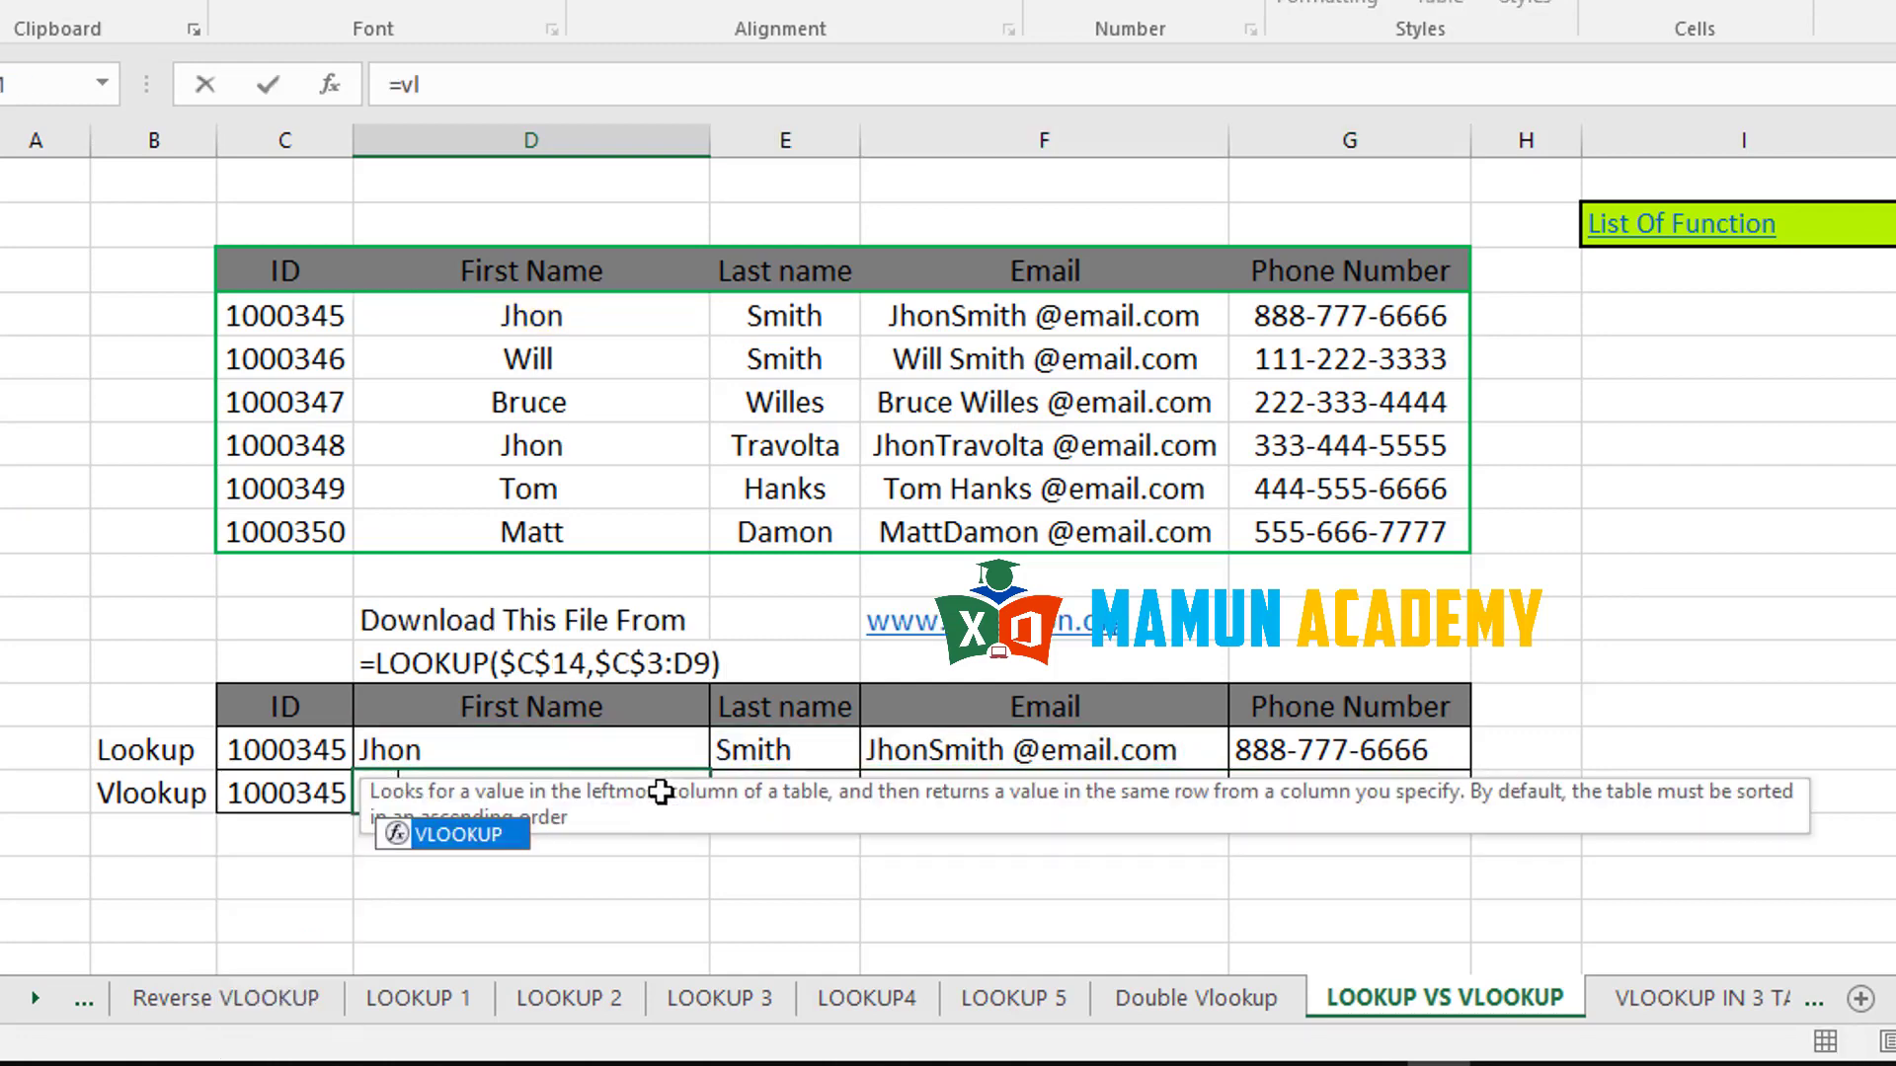
key("Tab")
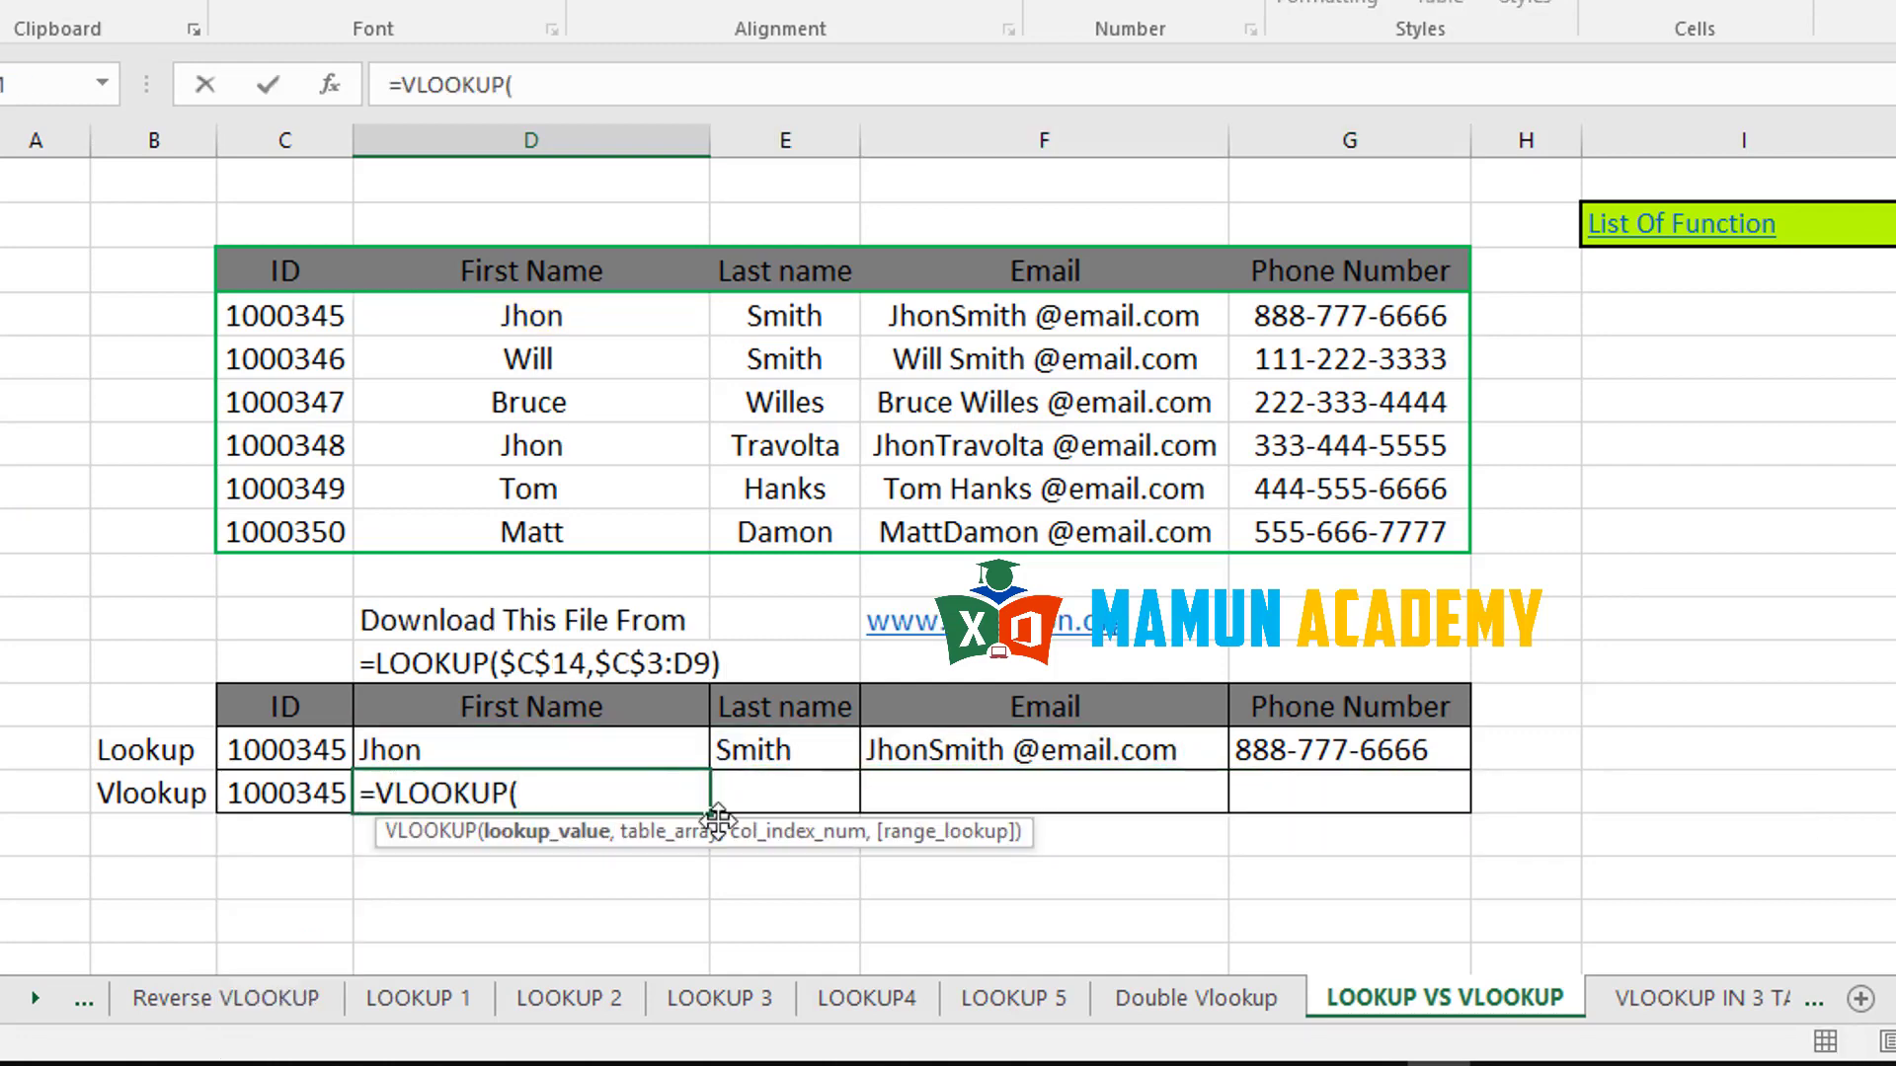
left_click(307, 793)
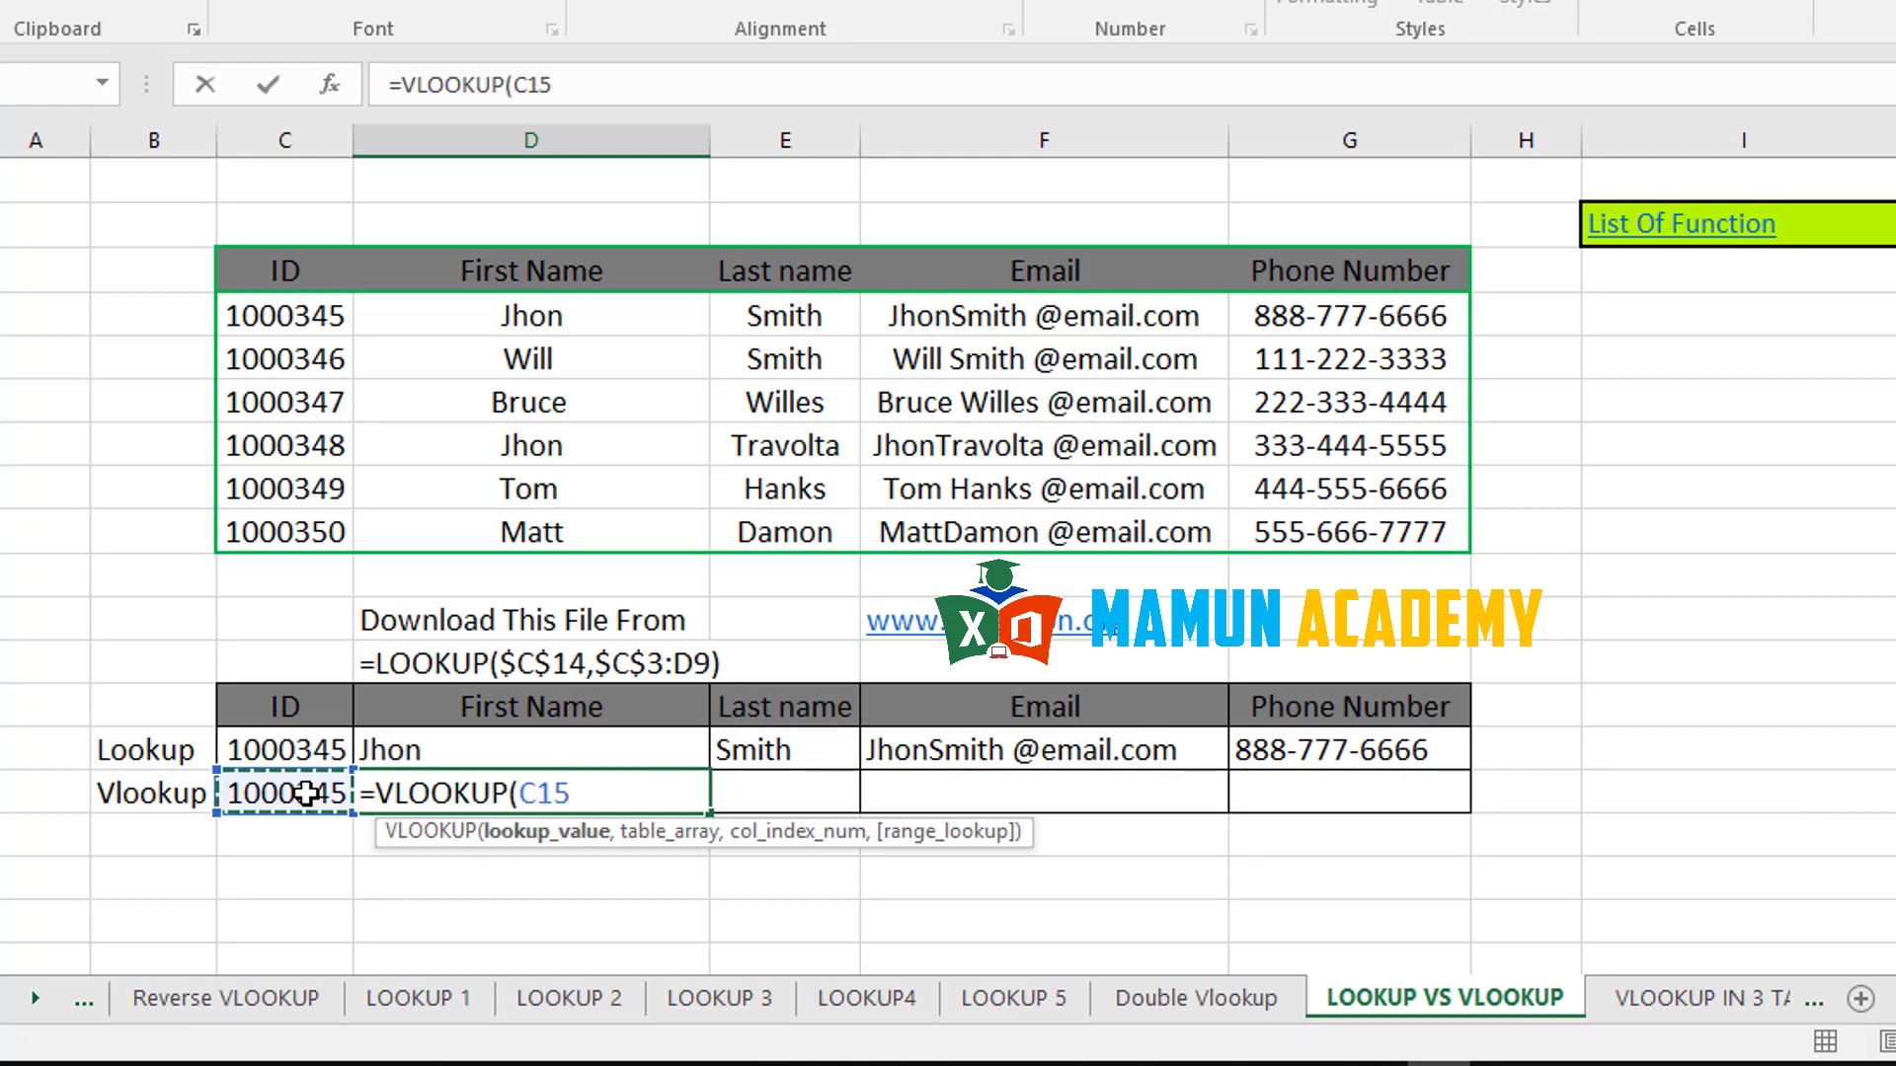
key("F4")
type(",")
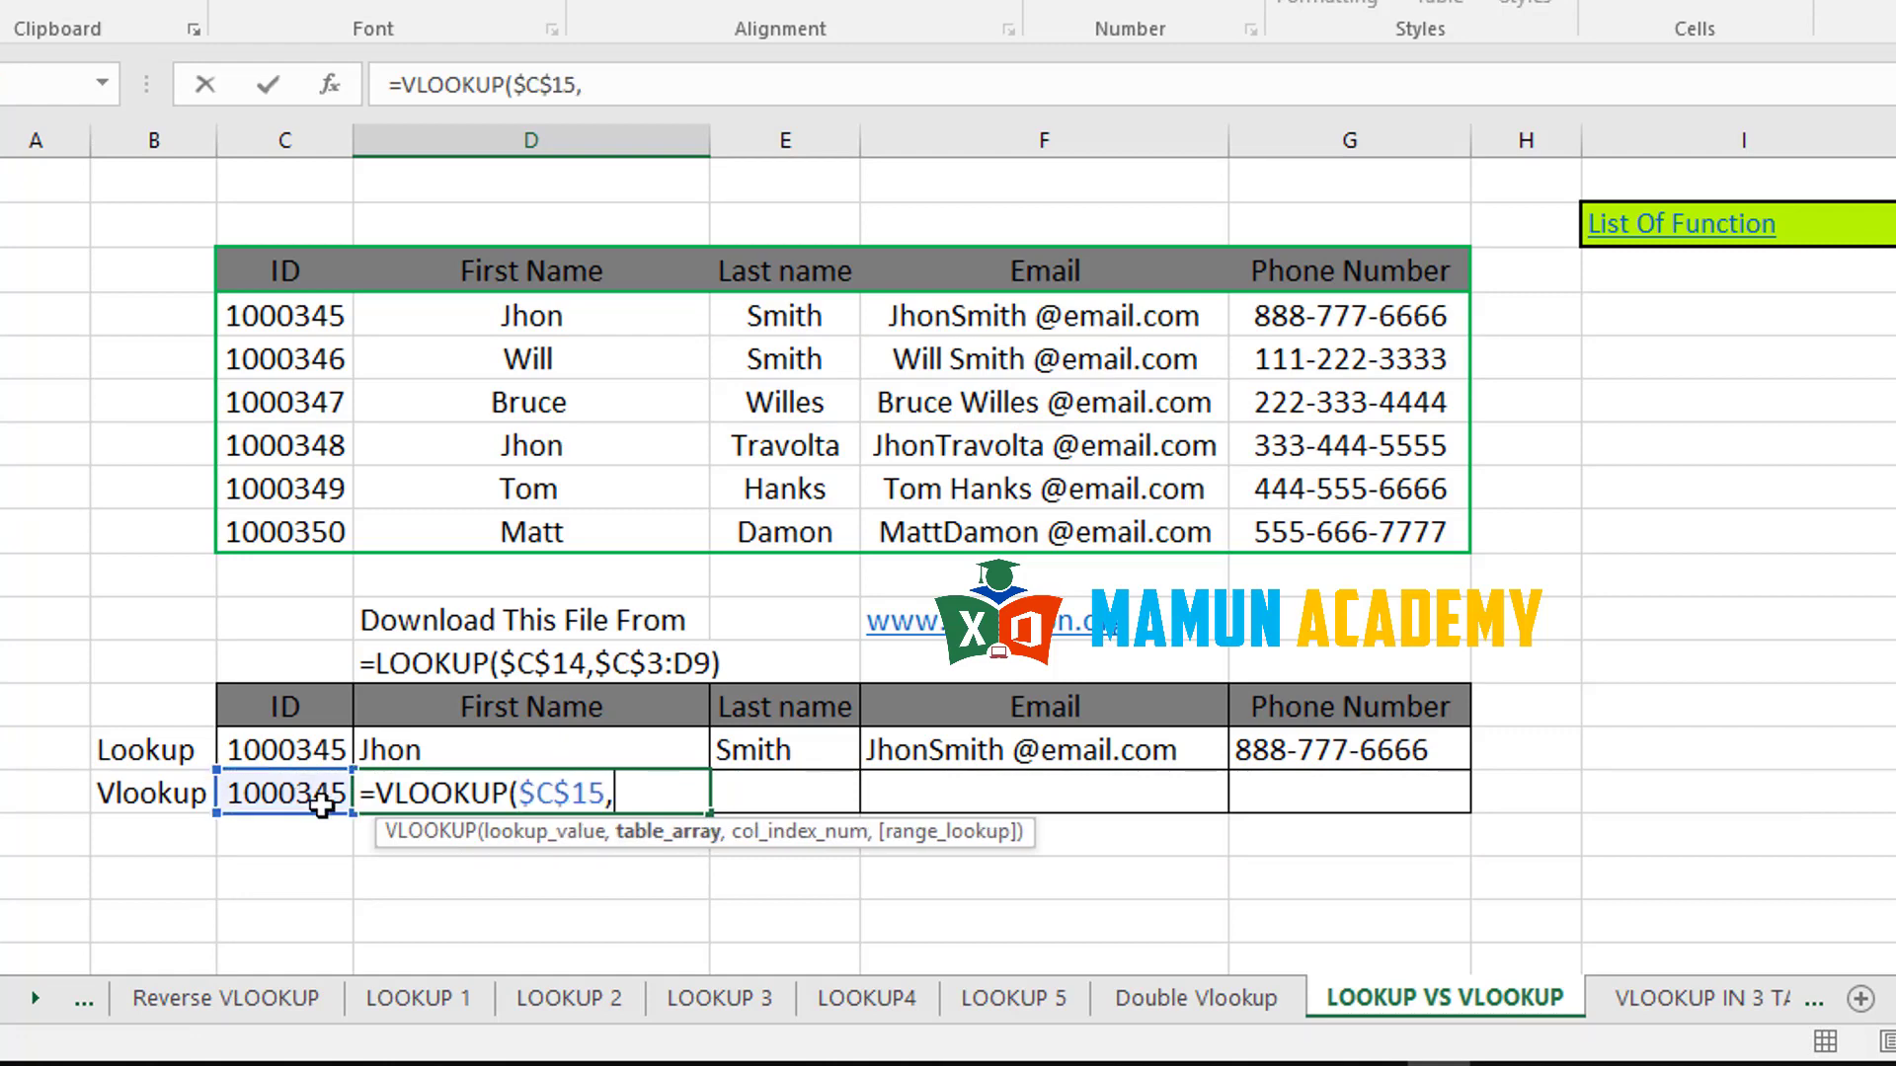
left_click_drag(281, 267, 1440, 535)
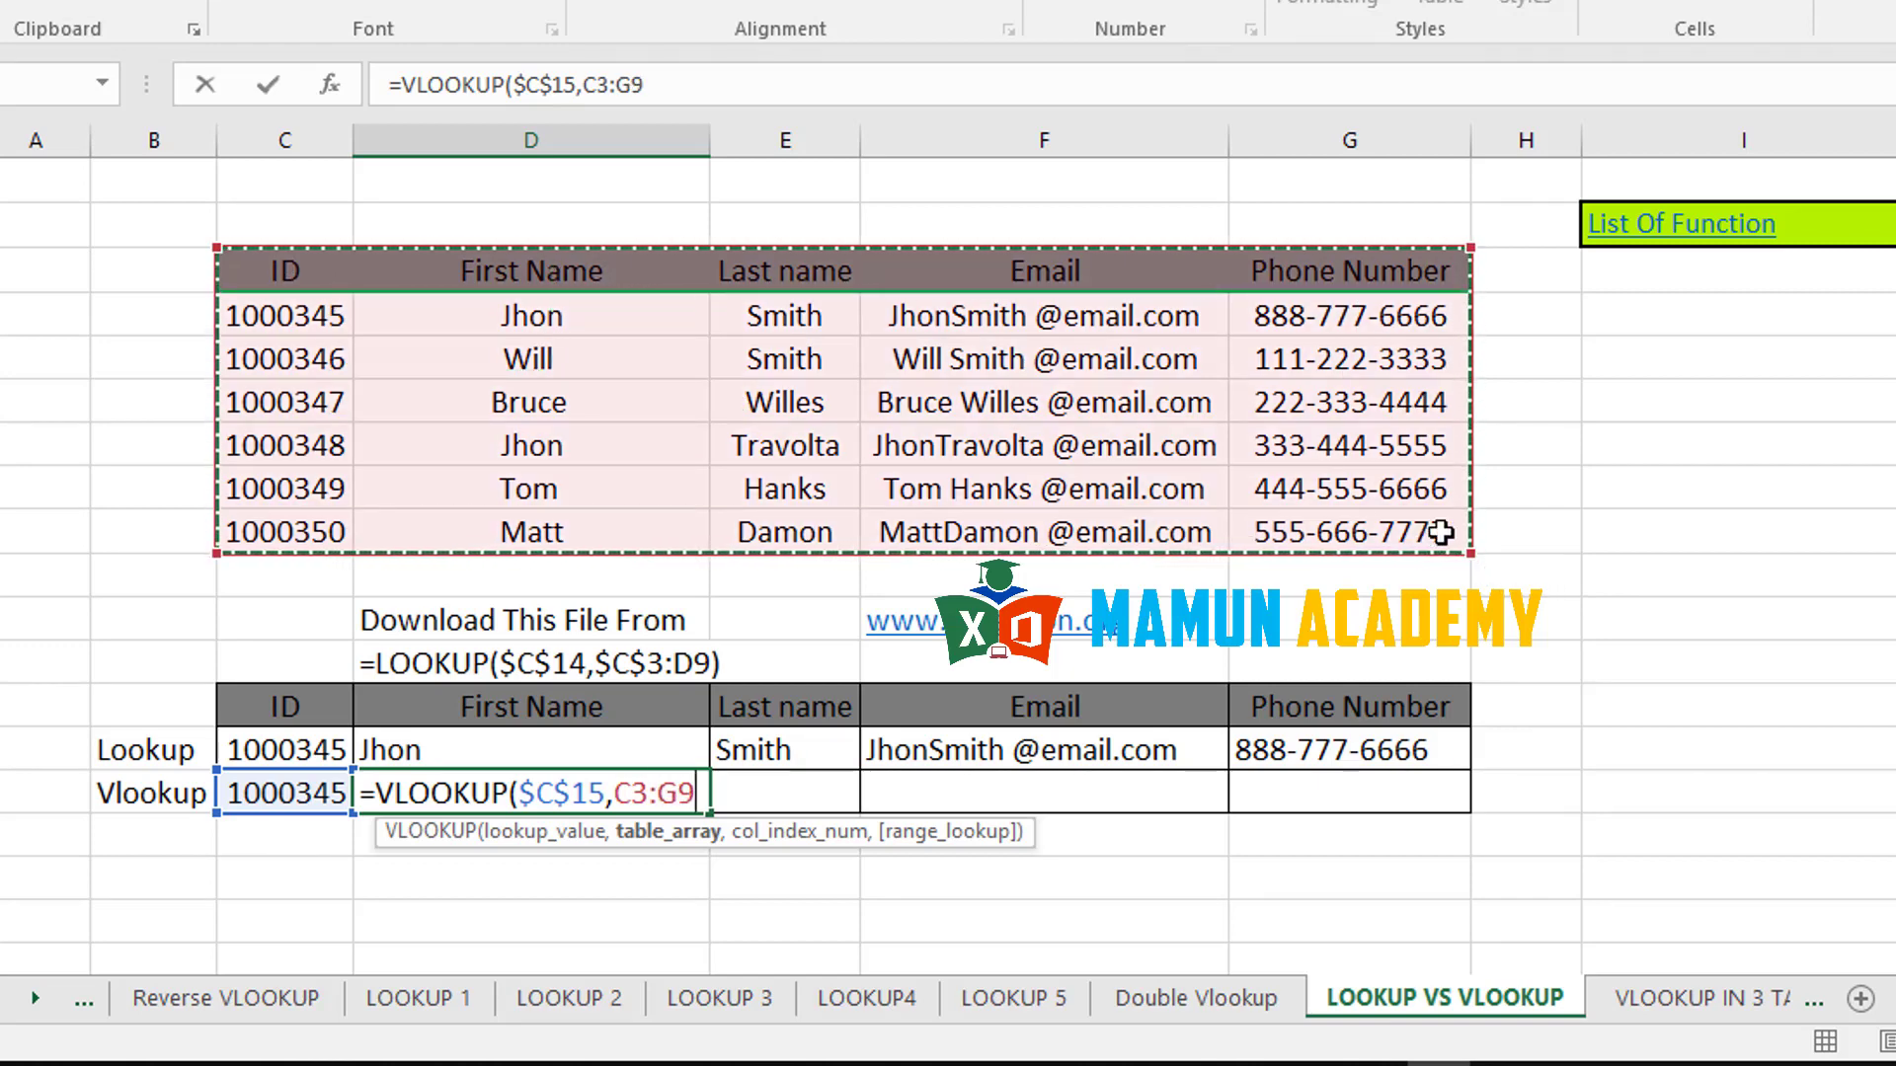
key("F4")
type(",")
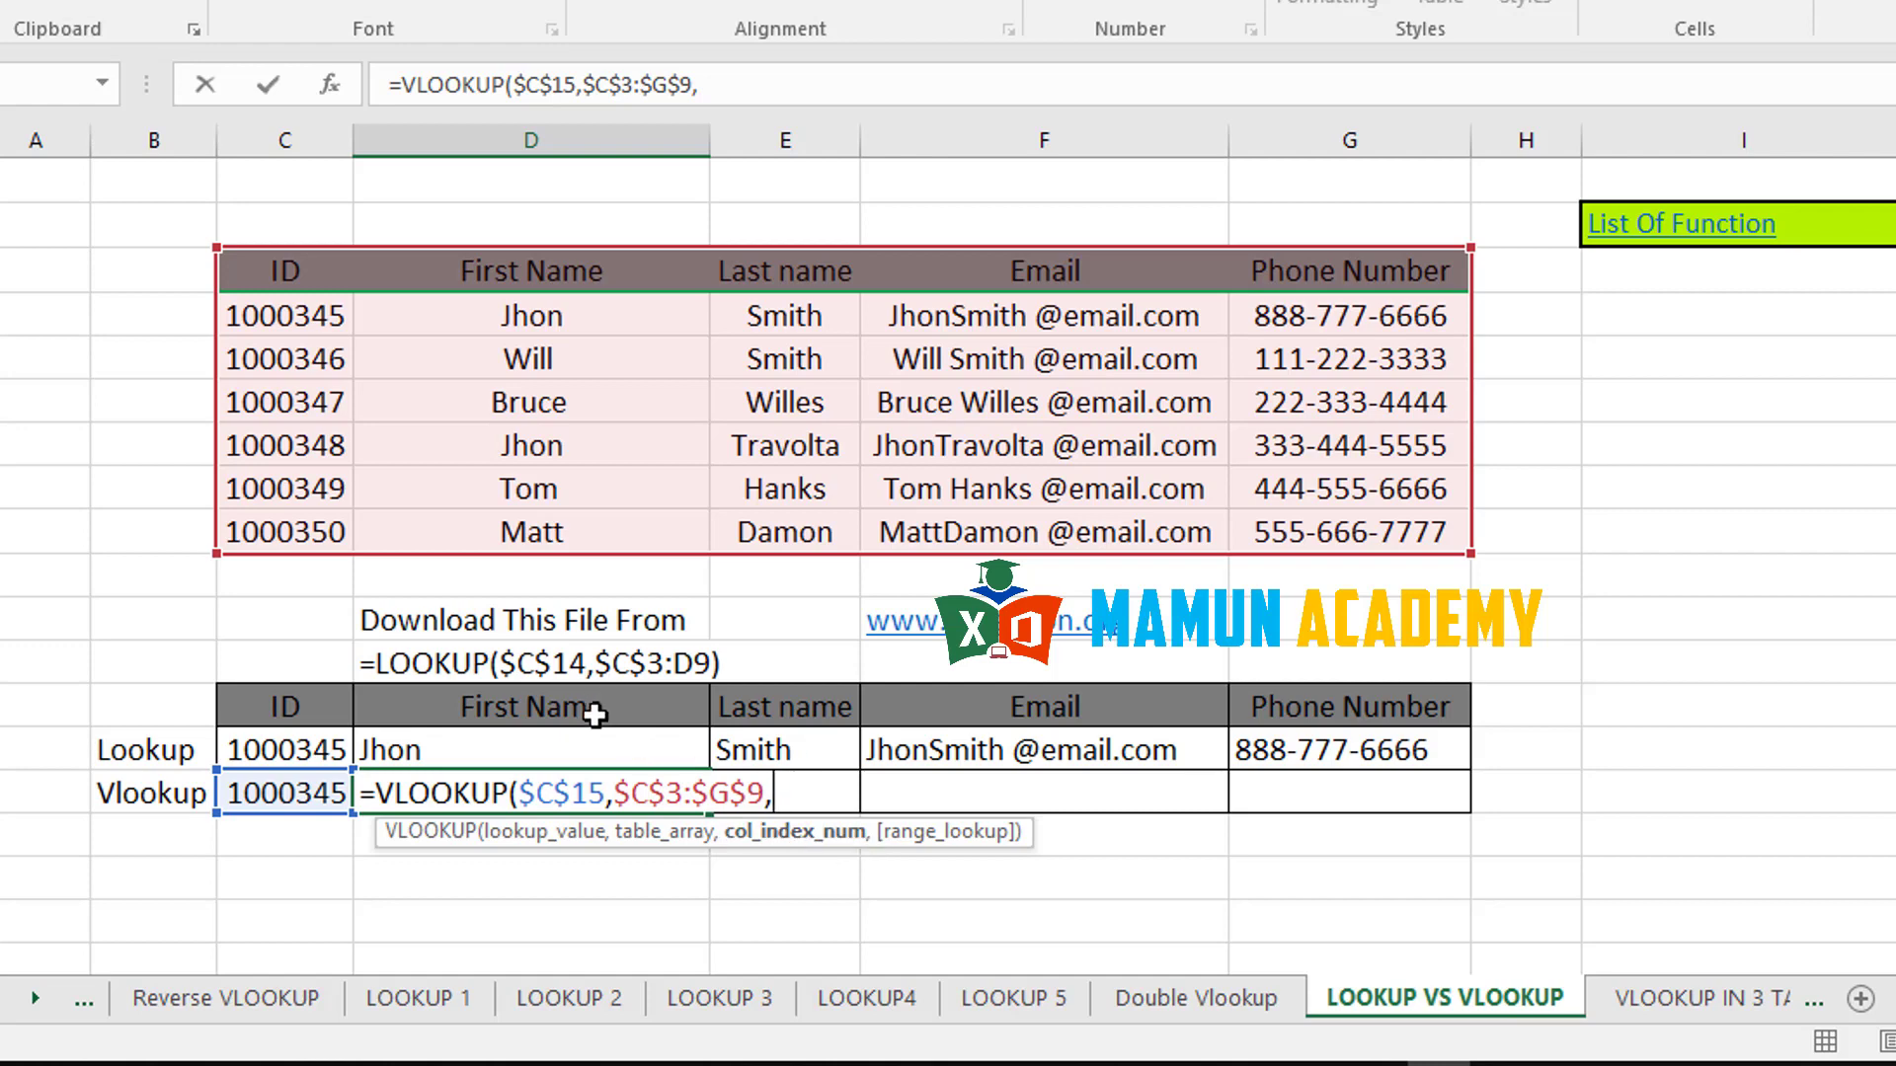
type("2,")
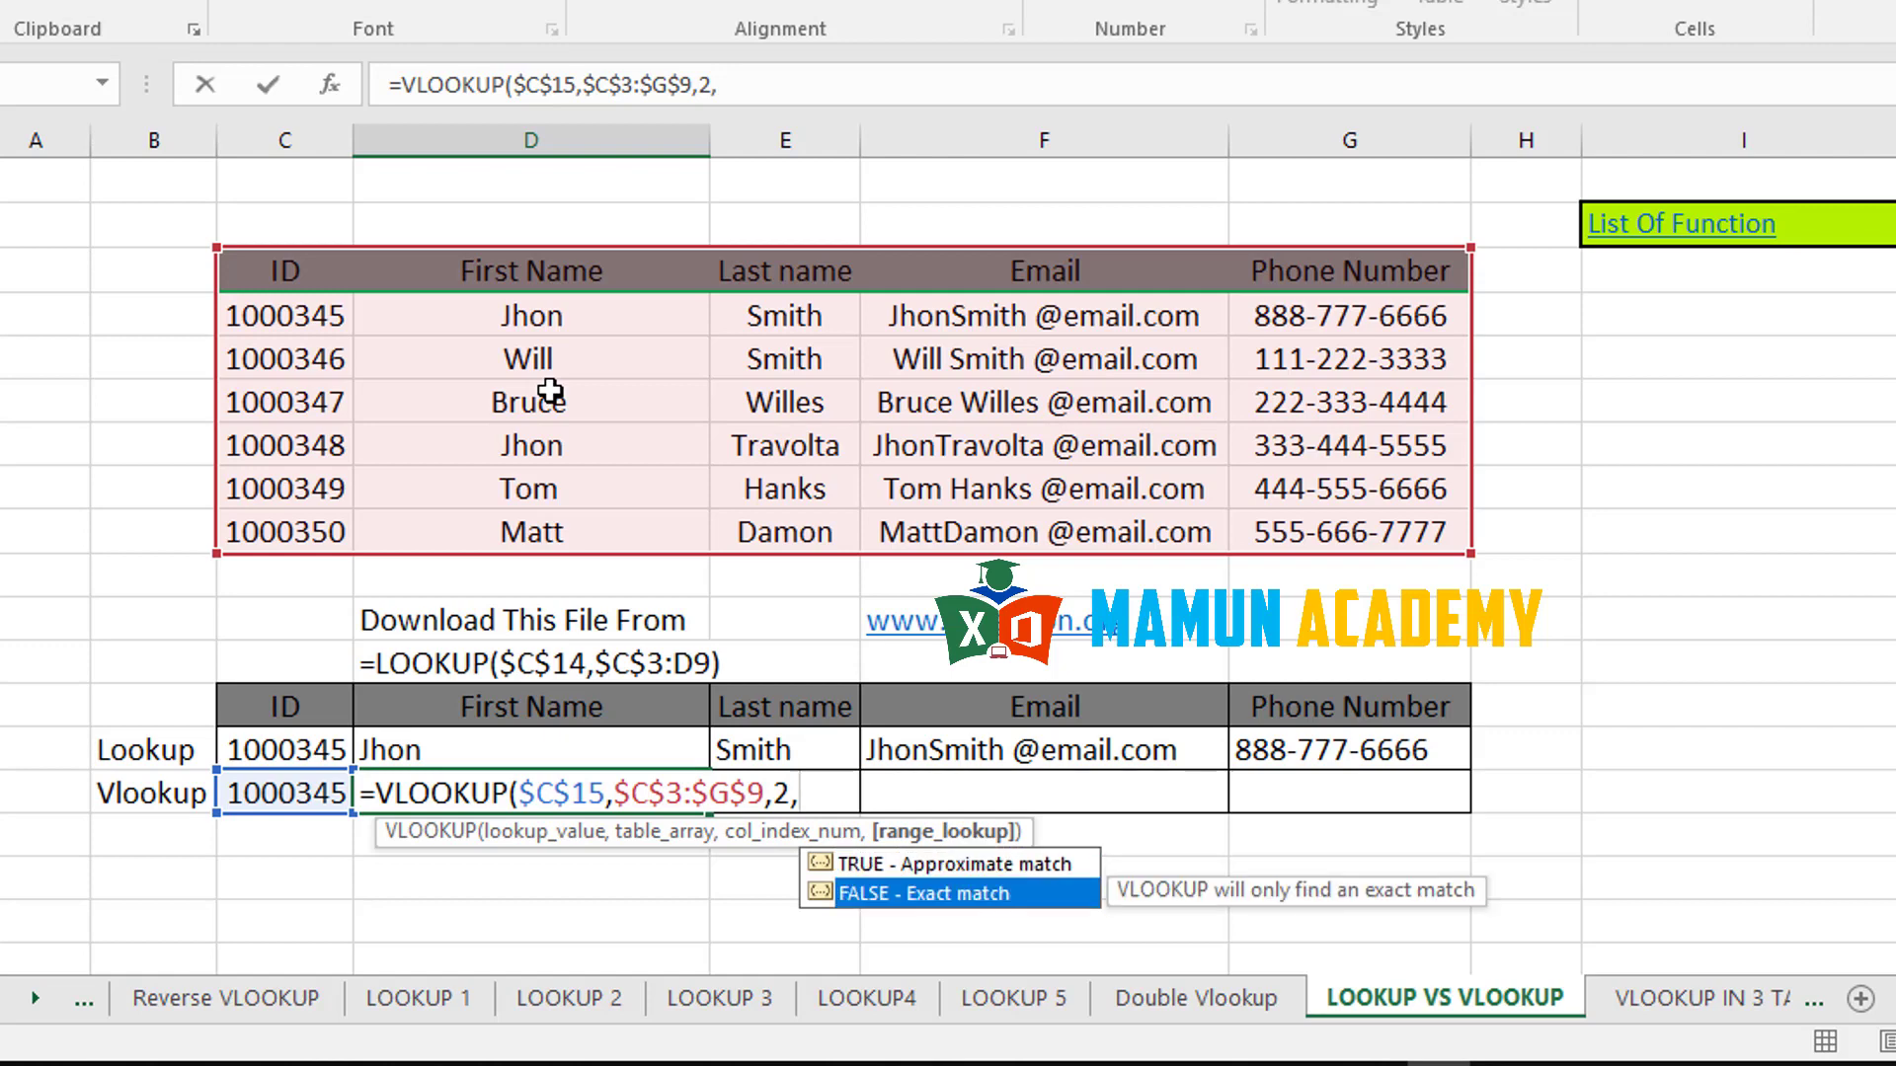
key("ctrl+Return")
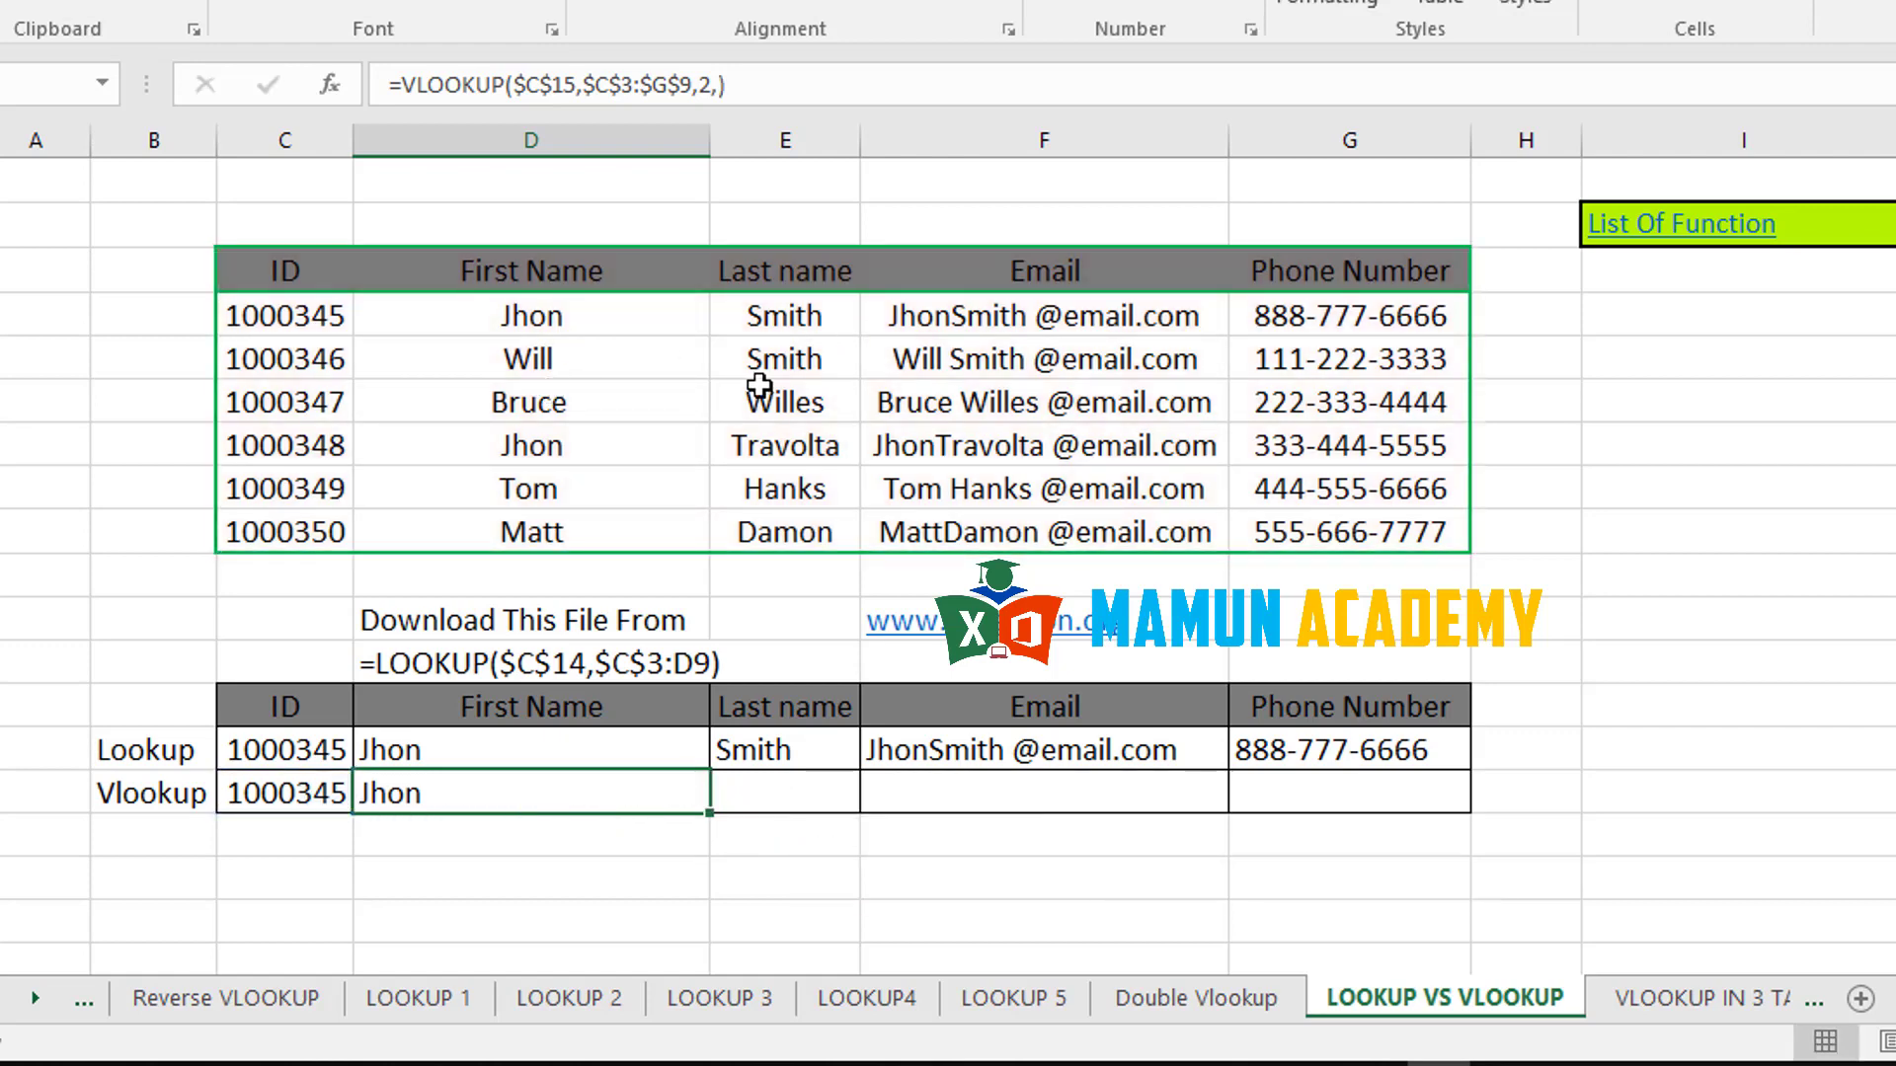
- Copy D15's VLOOKUP across to G15 and inspect D15's arguments
left_click_drag(715, 817, 801, 837)
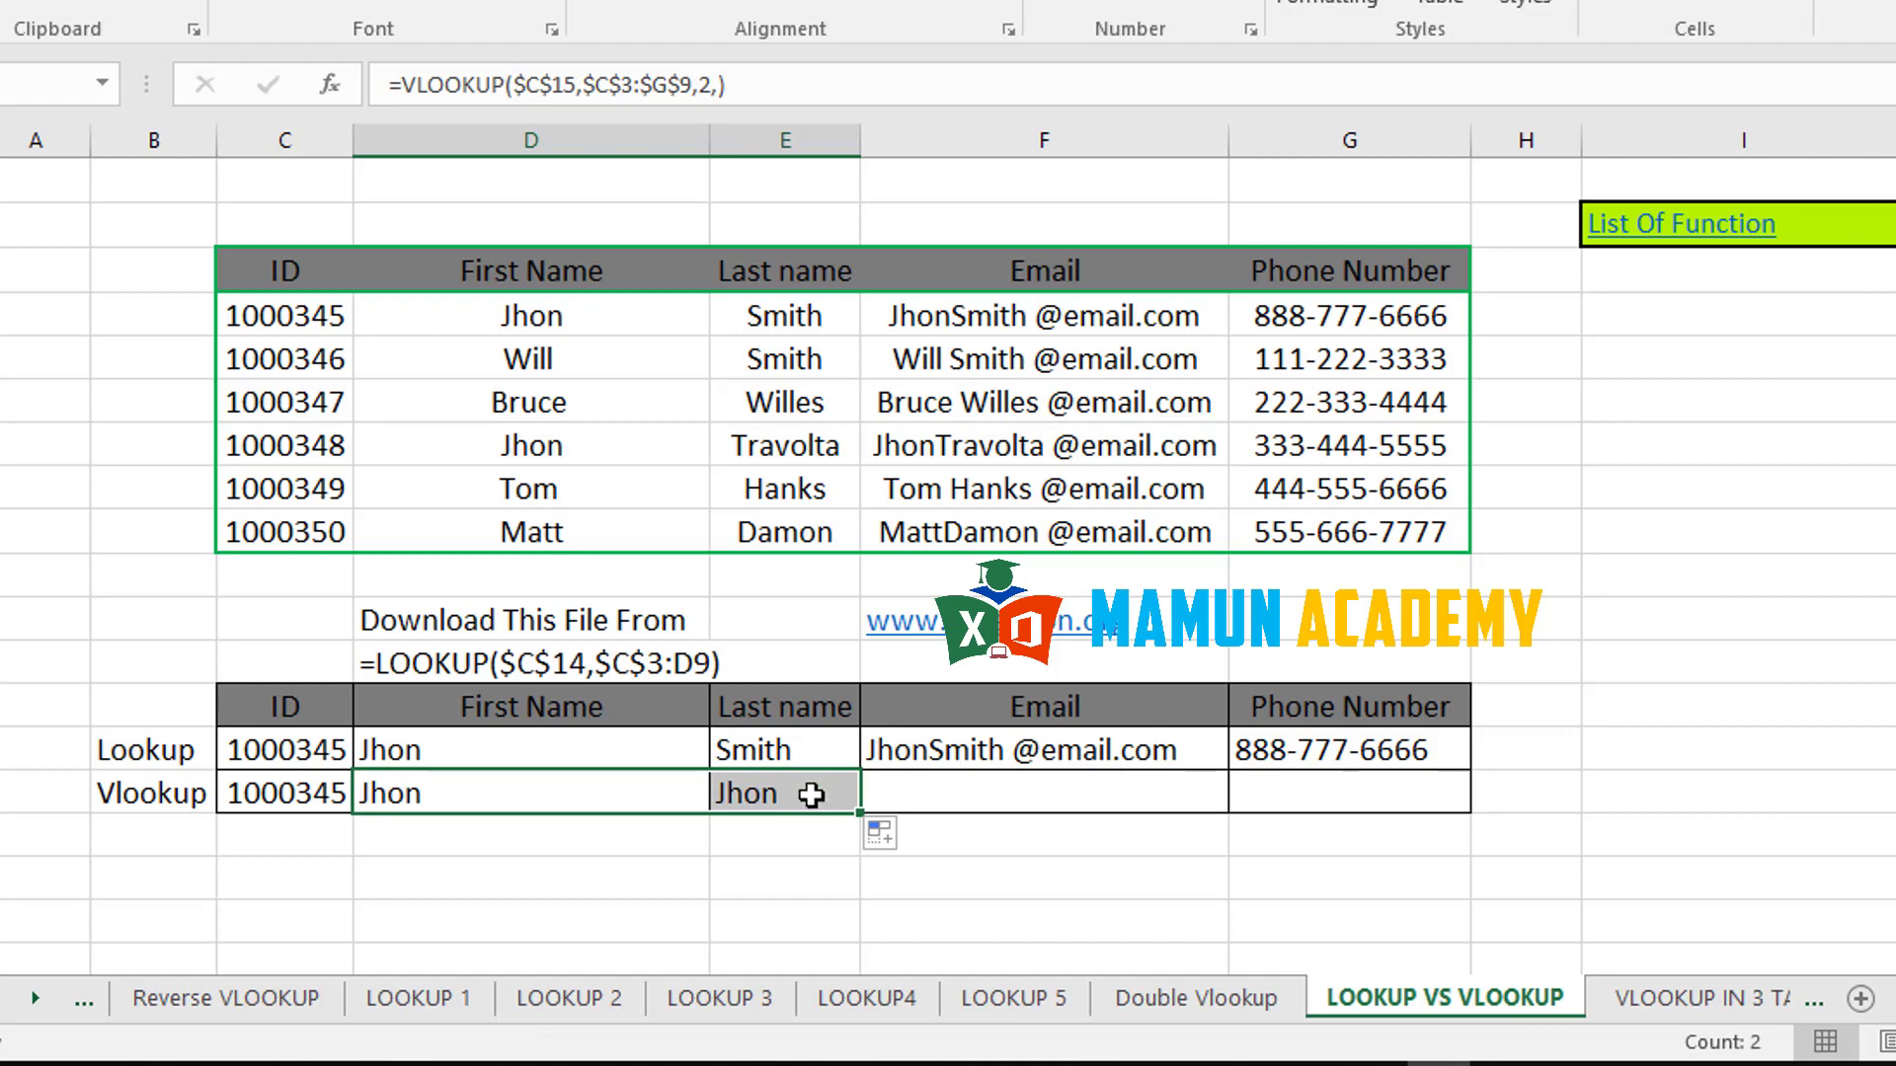
left_click(807, 795)
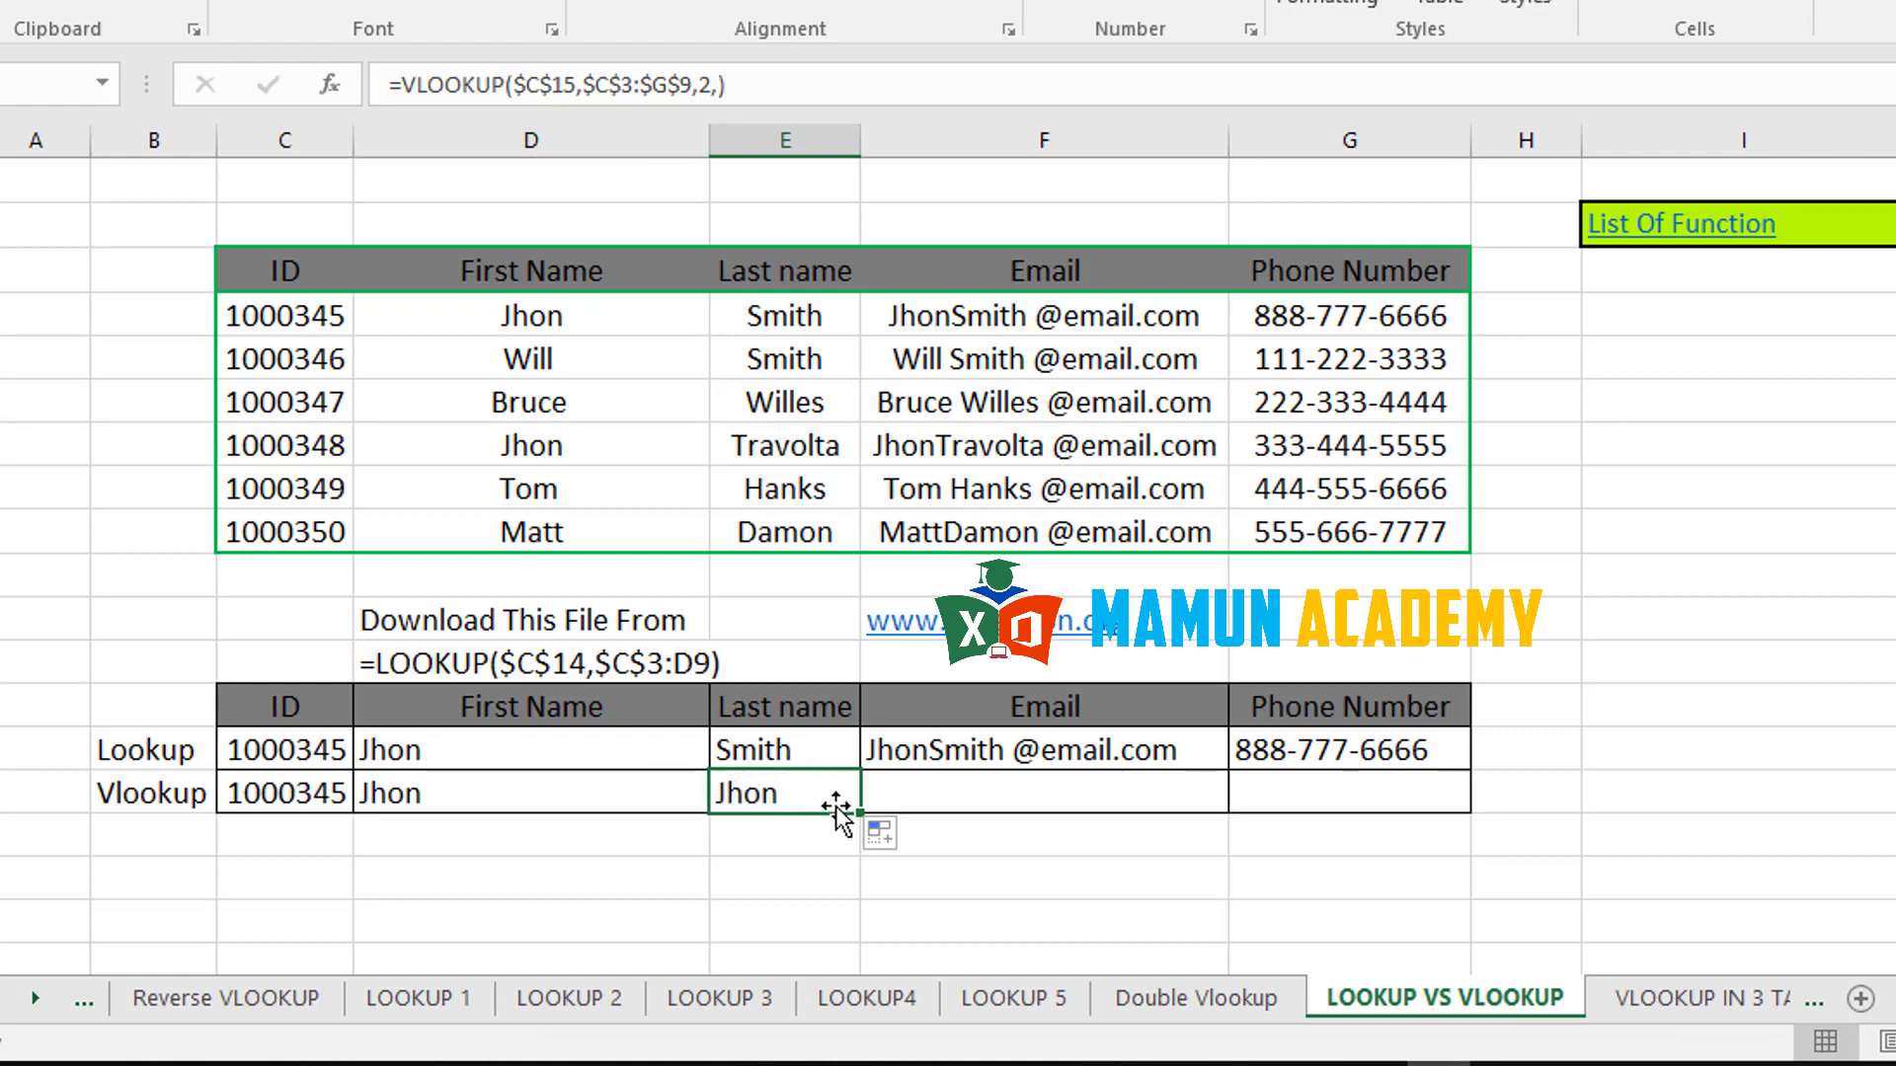
left_click_drag(860, 812, 1067, 812)
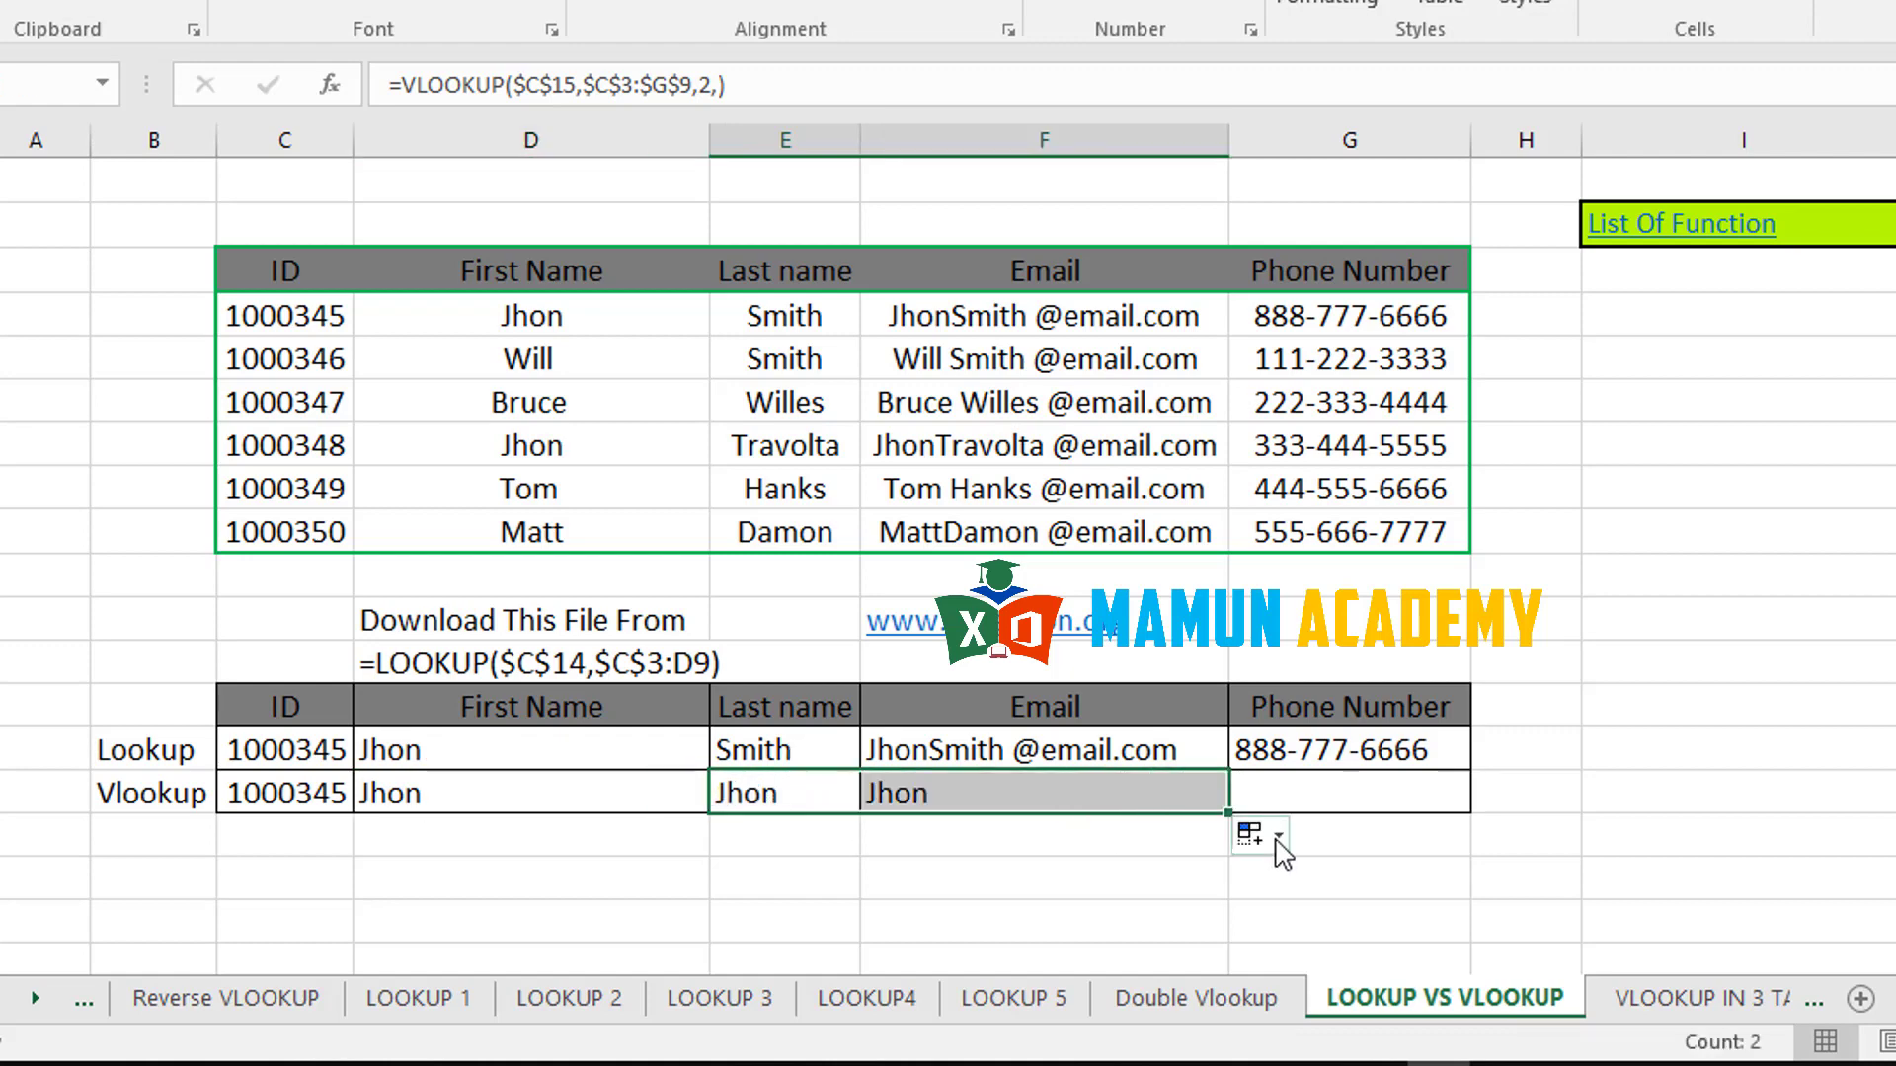
left_click_drag(1228, 812, 1412, 800)
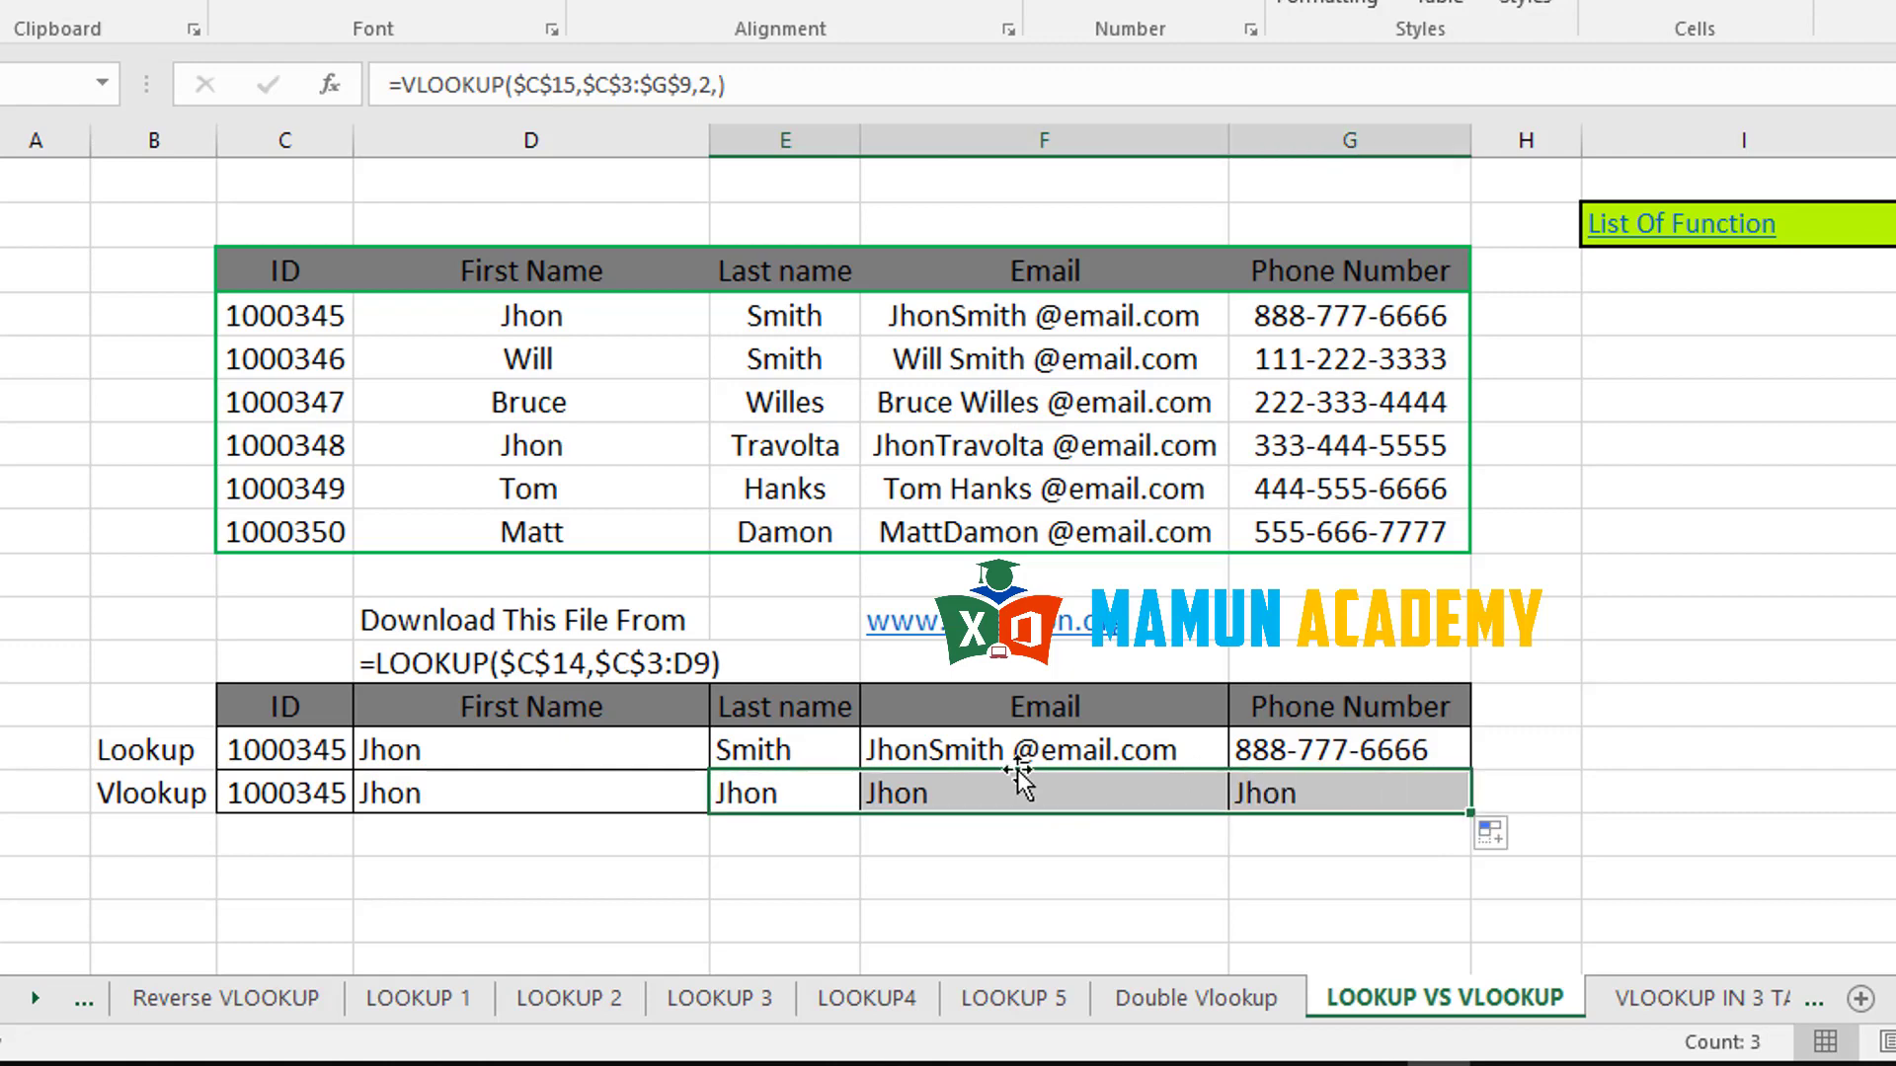
left_click(790, 795)
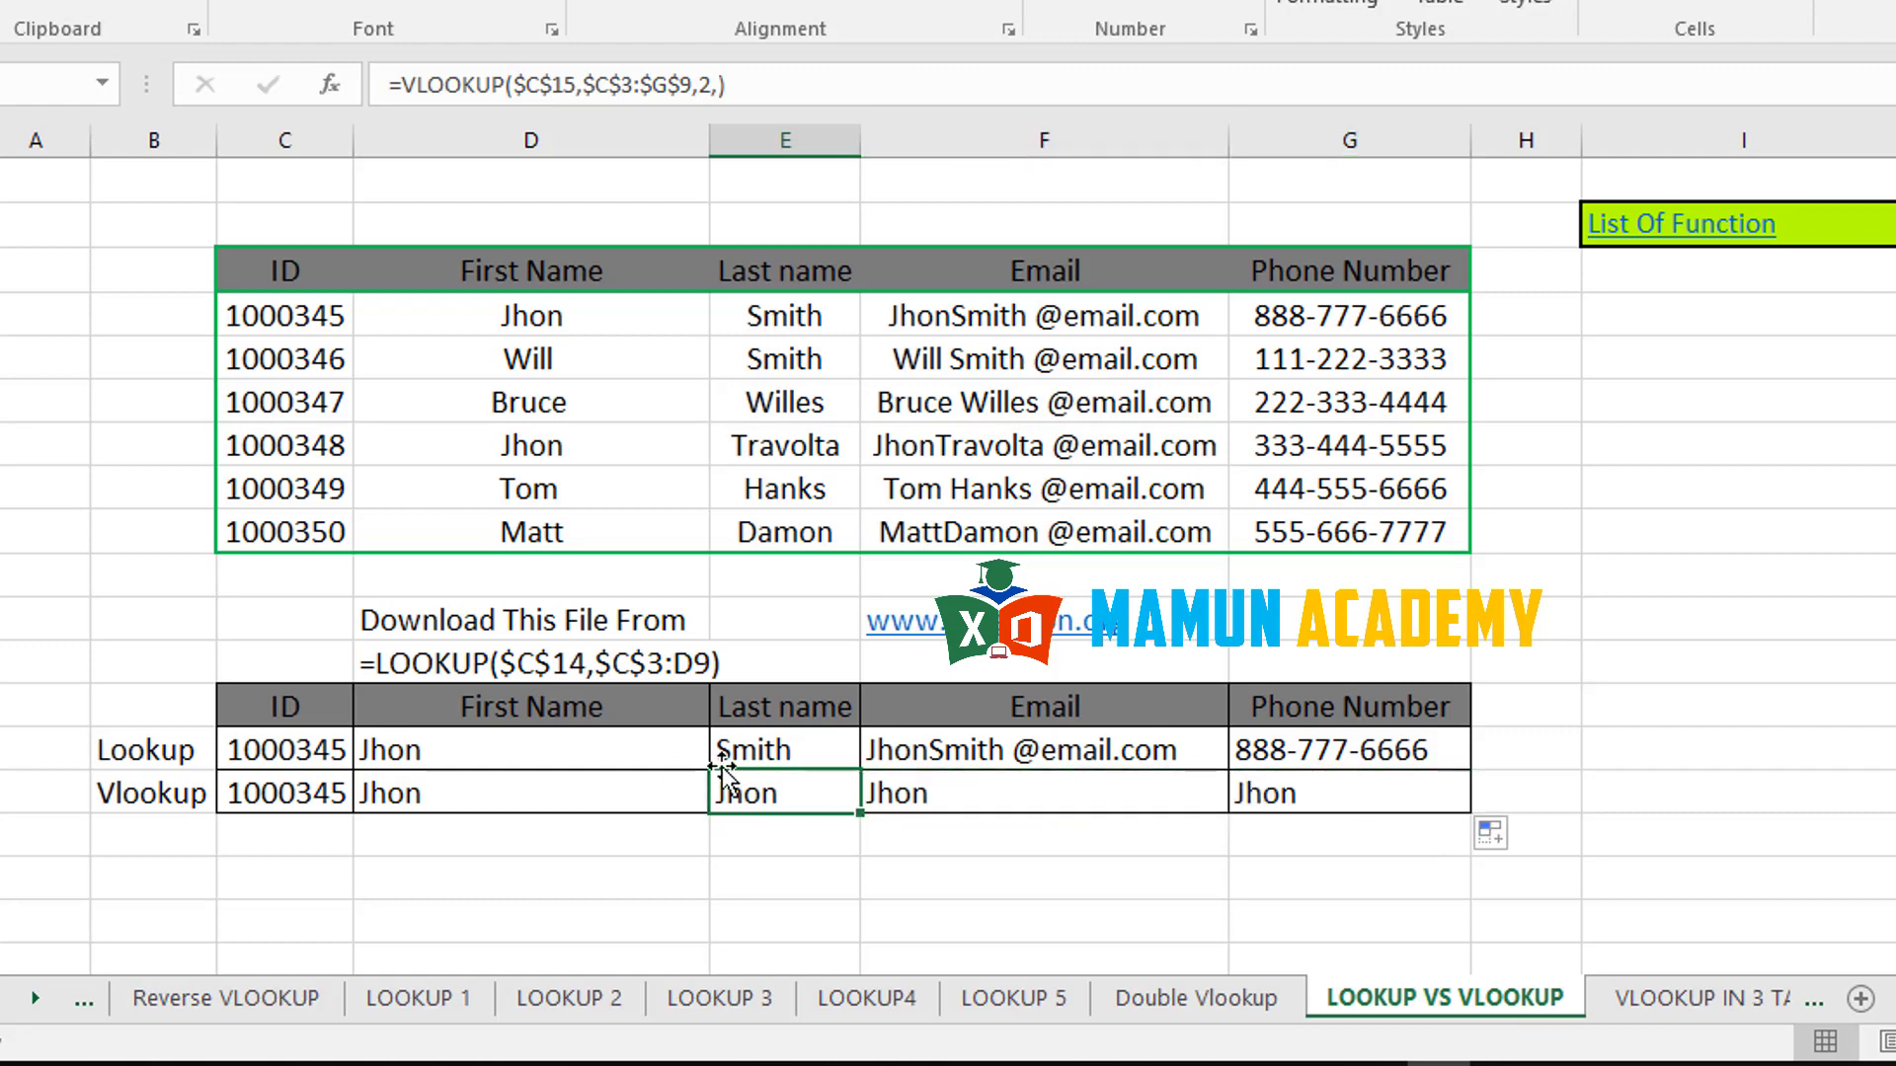
left_click(664, 796)
left_click(702, 84)
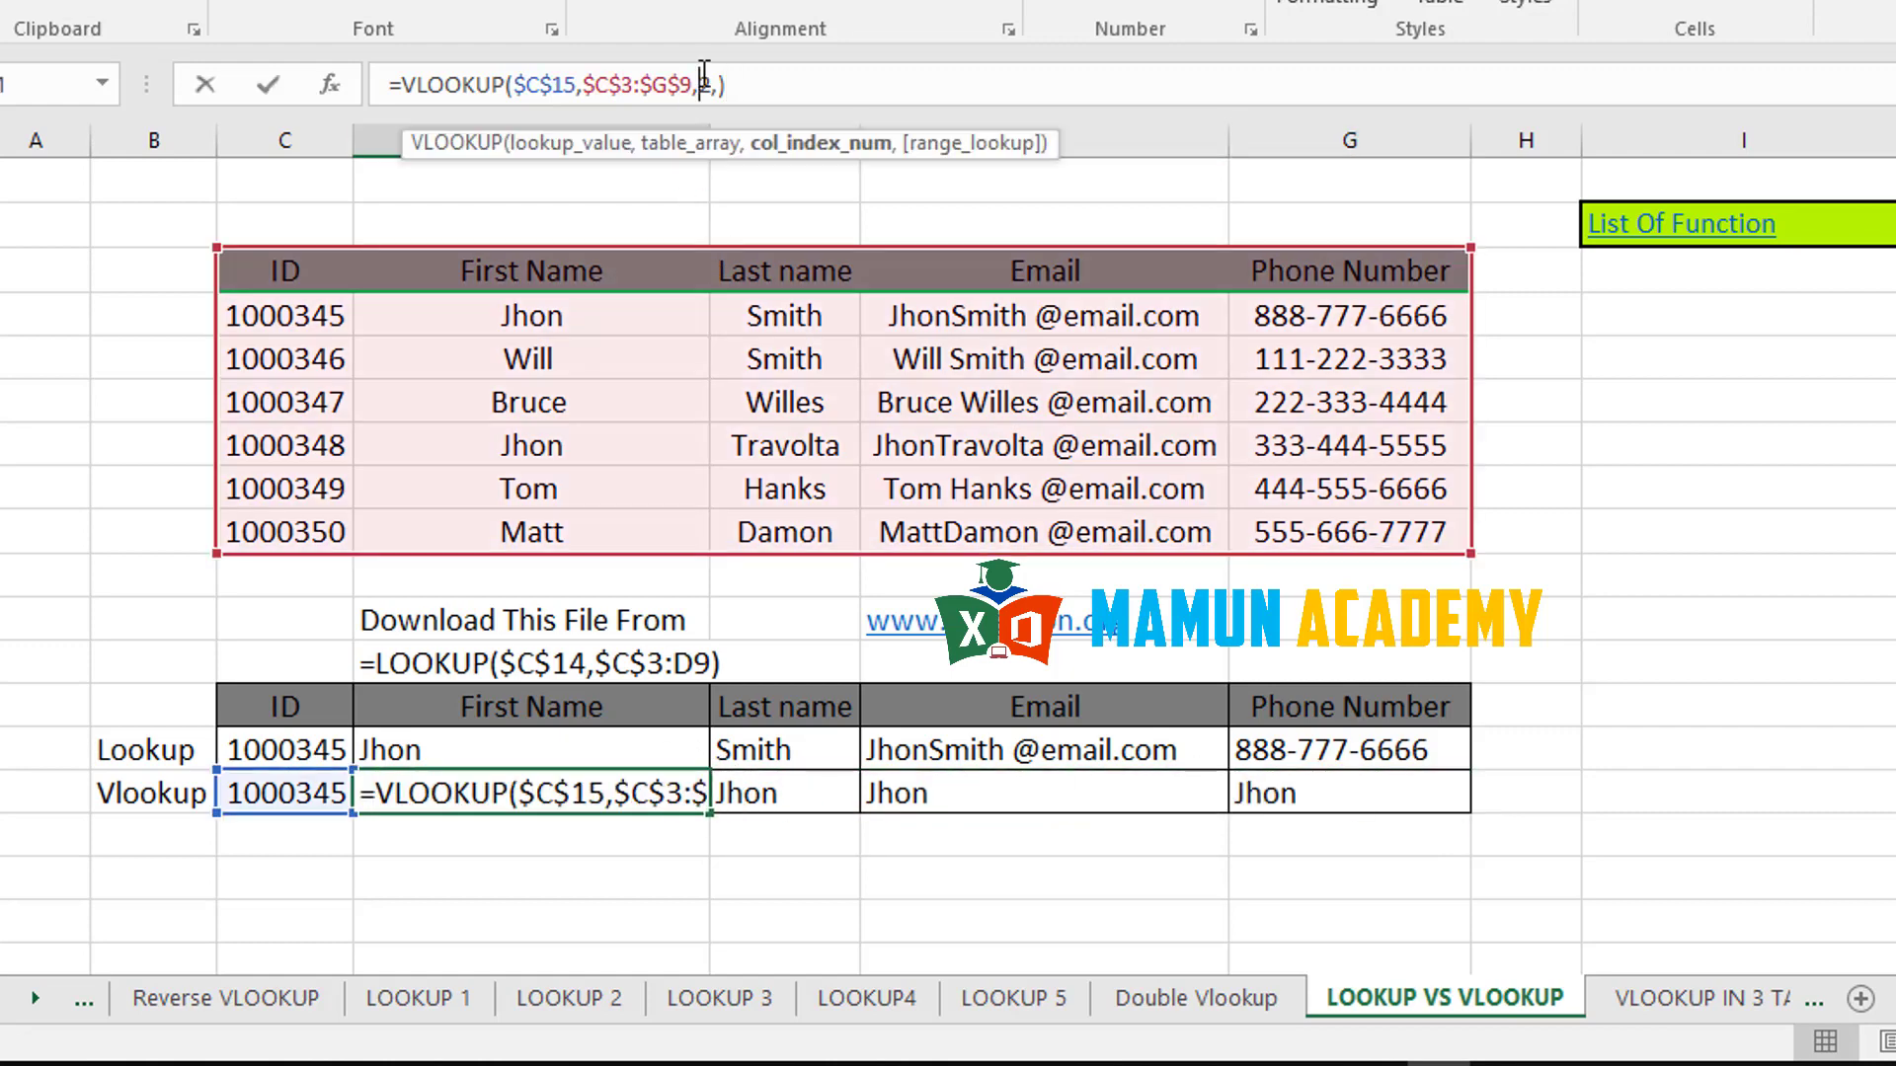
key("Return")
- Delete the repeated first-name results in E15:G15
left_click(770, 790)
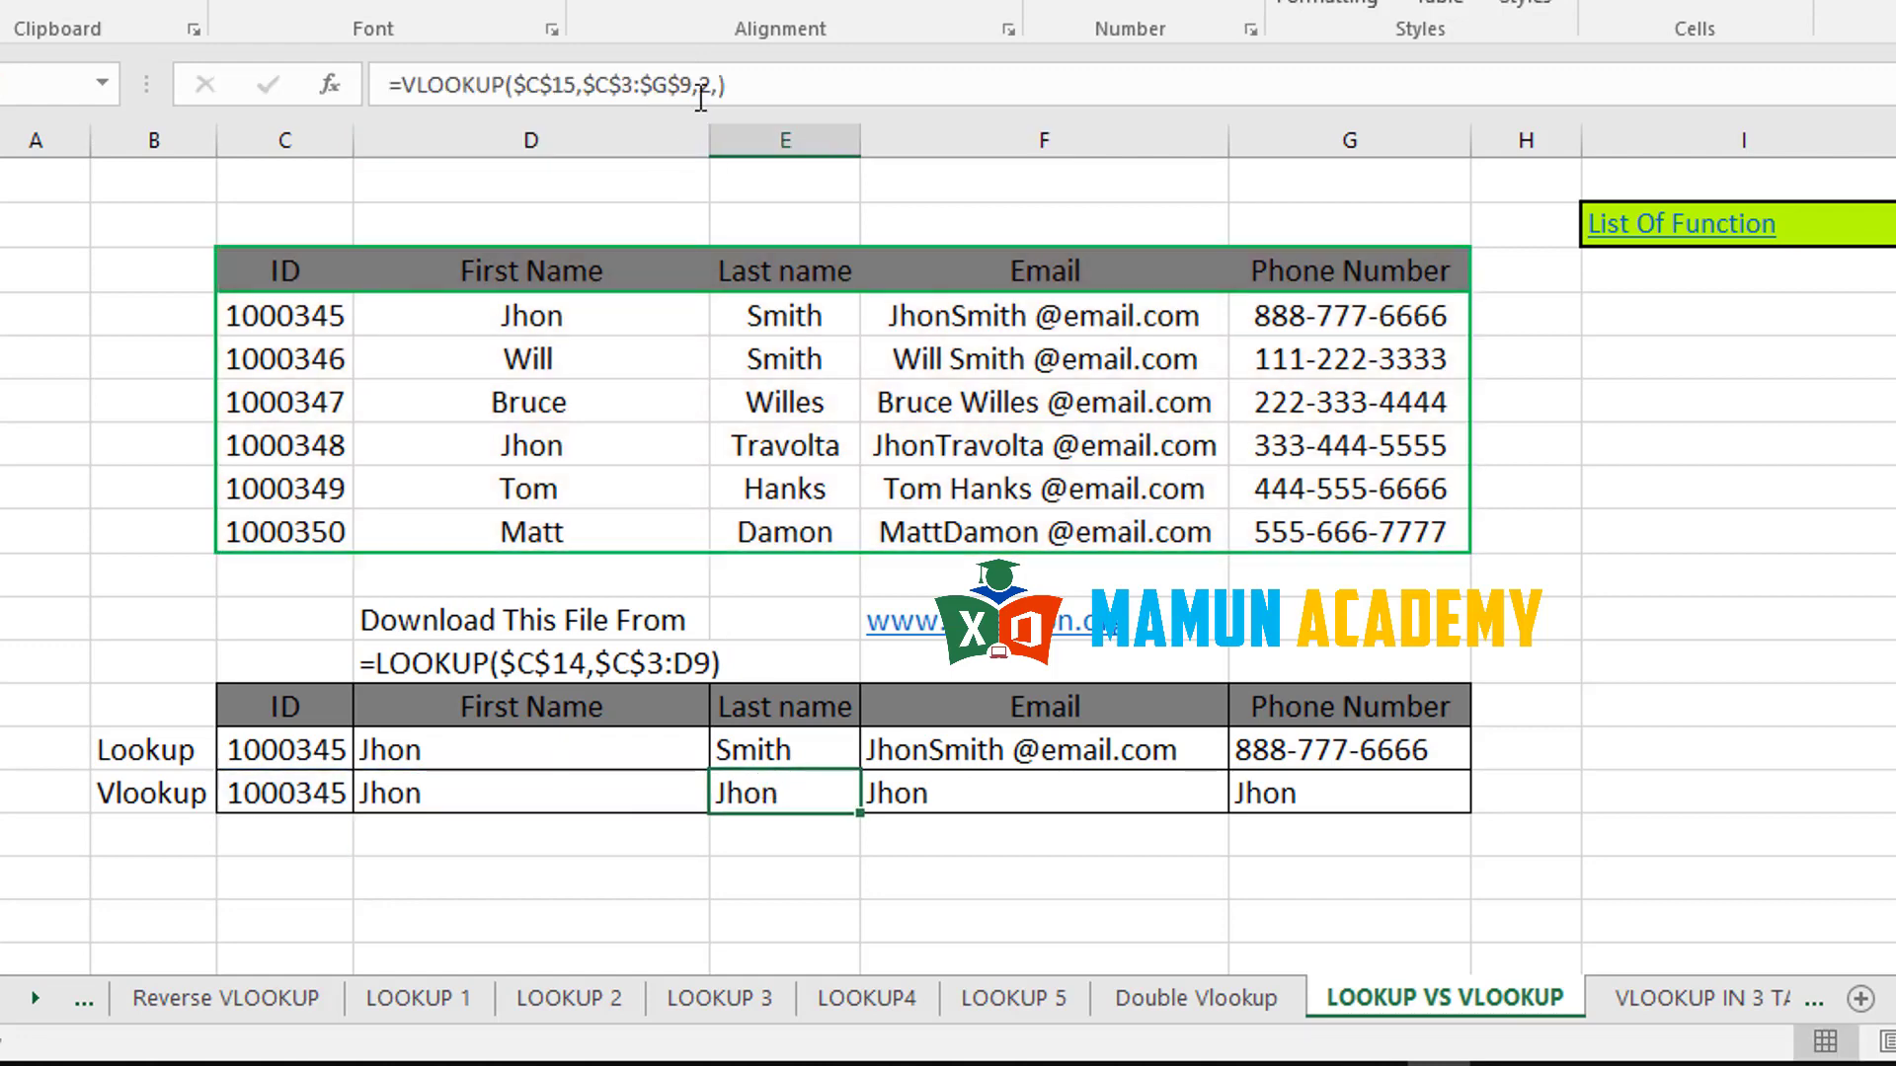
left_click(1049, 796)
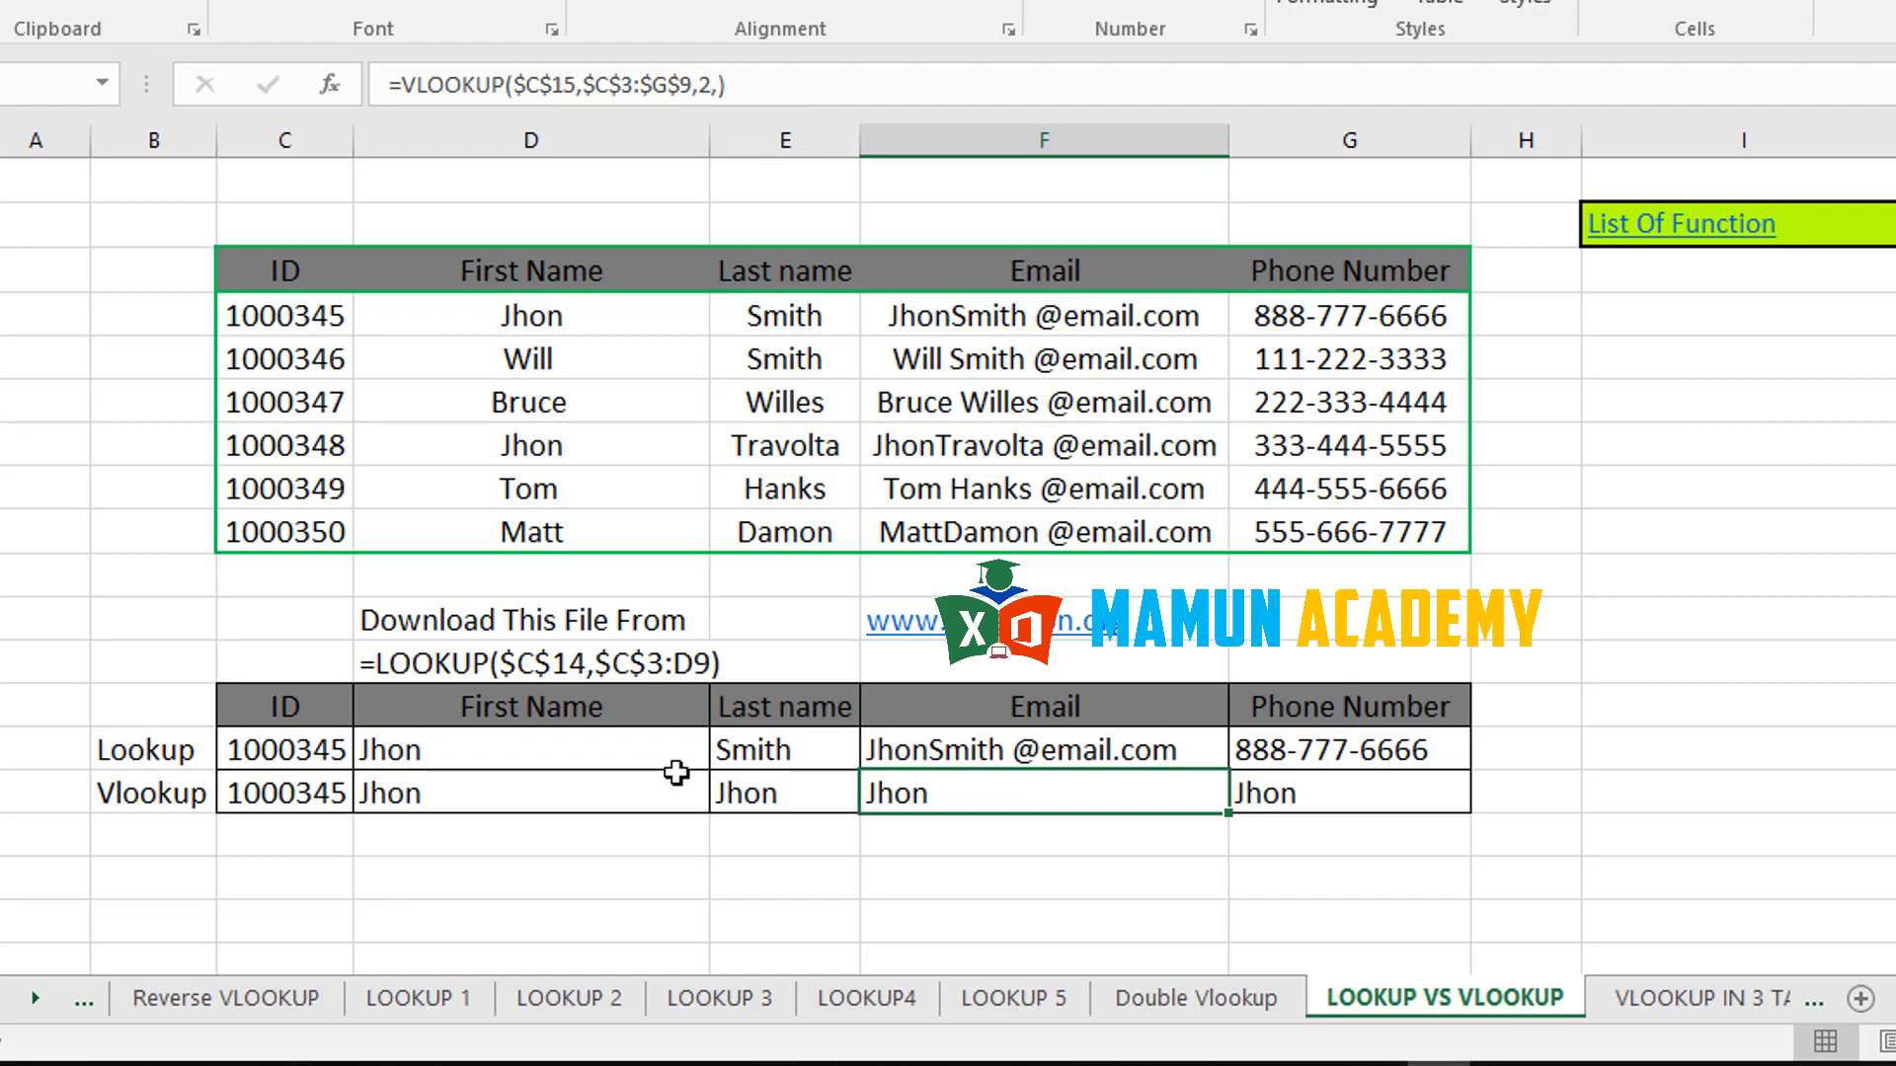
left_click_drag(766, 787, 1454, 840)
key("Delete")
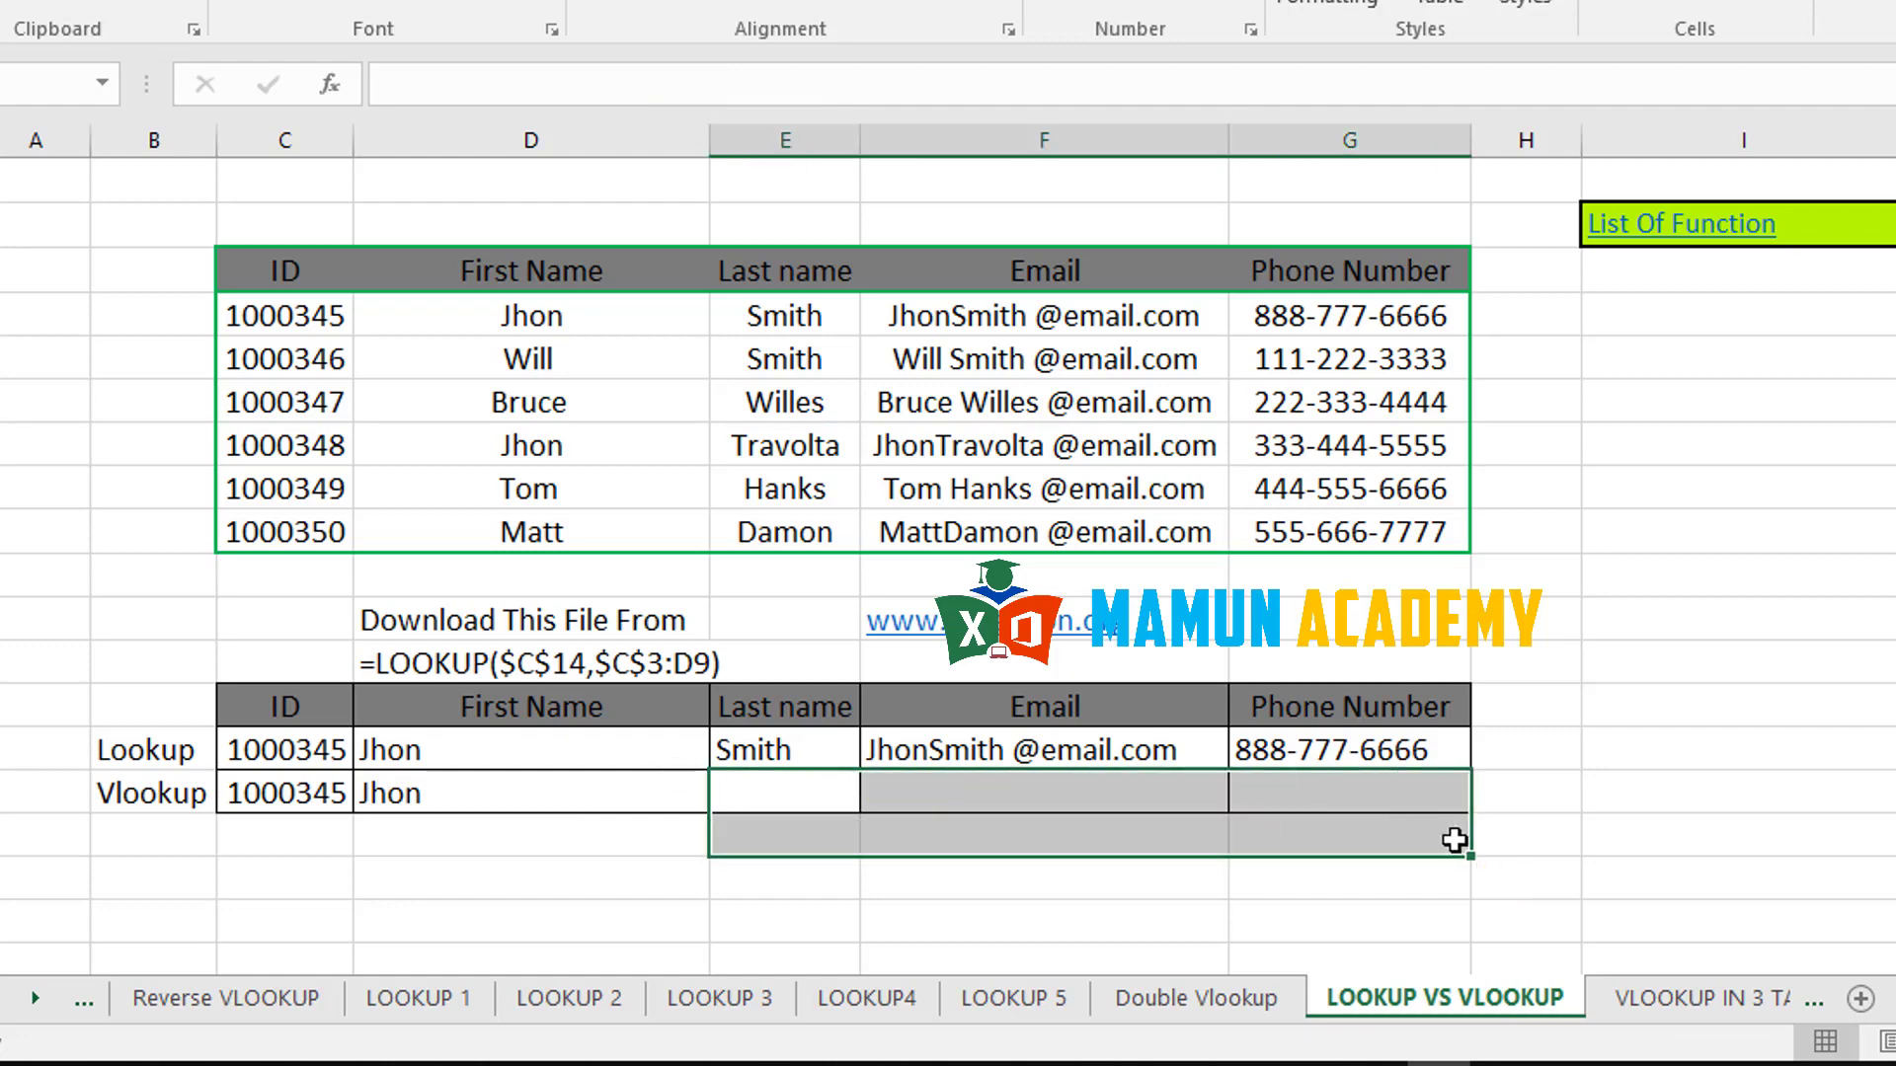
- Replace D15's column number 2 with COLUMNS($C$3:D9)
left_click(619, 785)
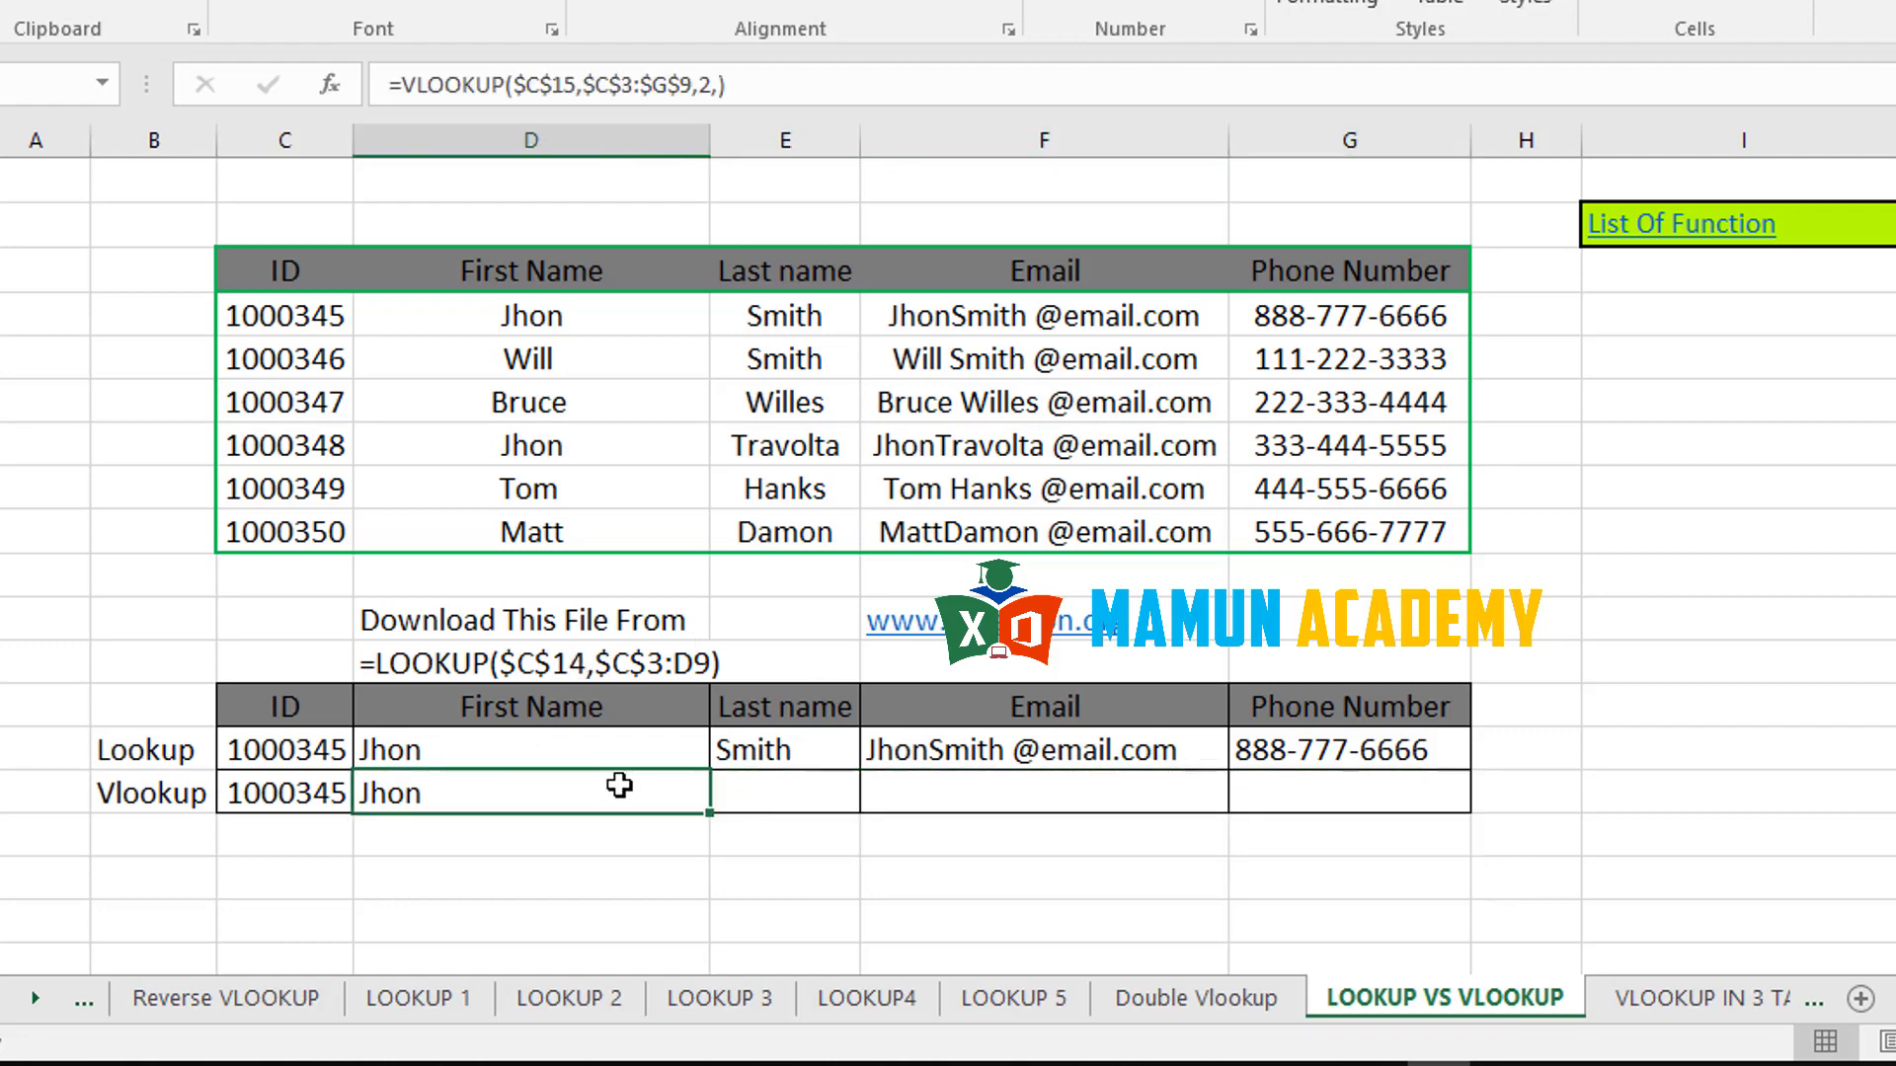
double_click(621, 787)
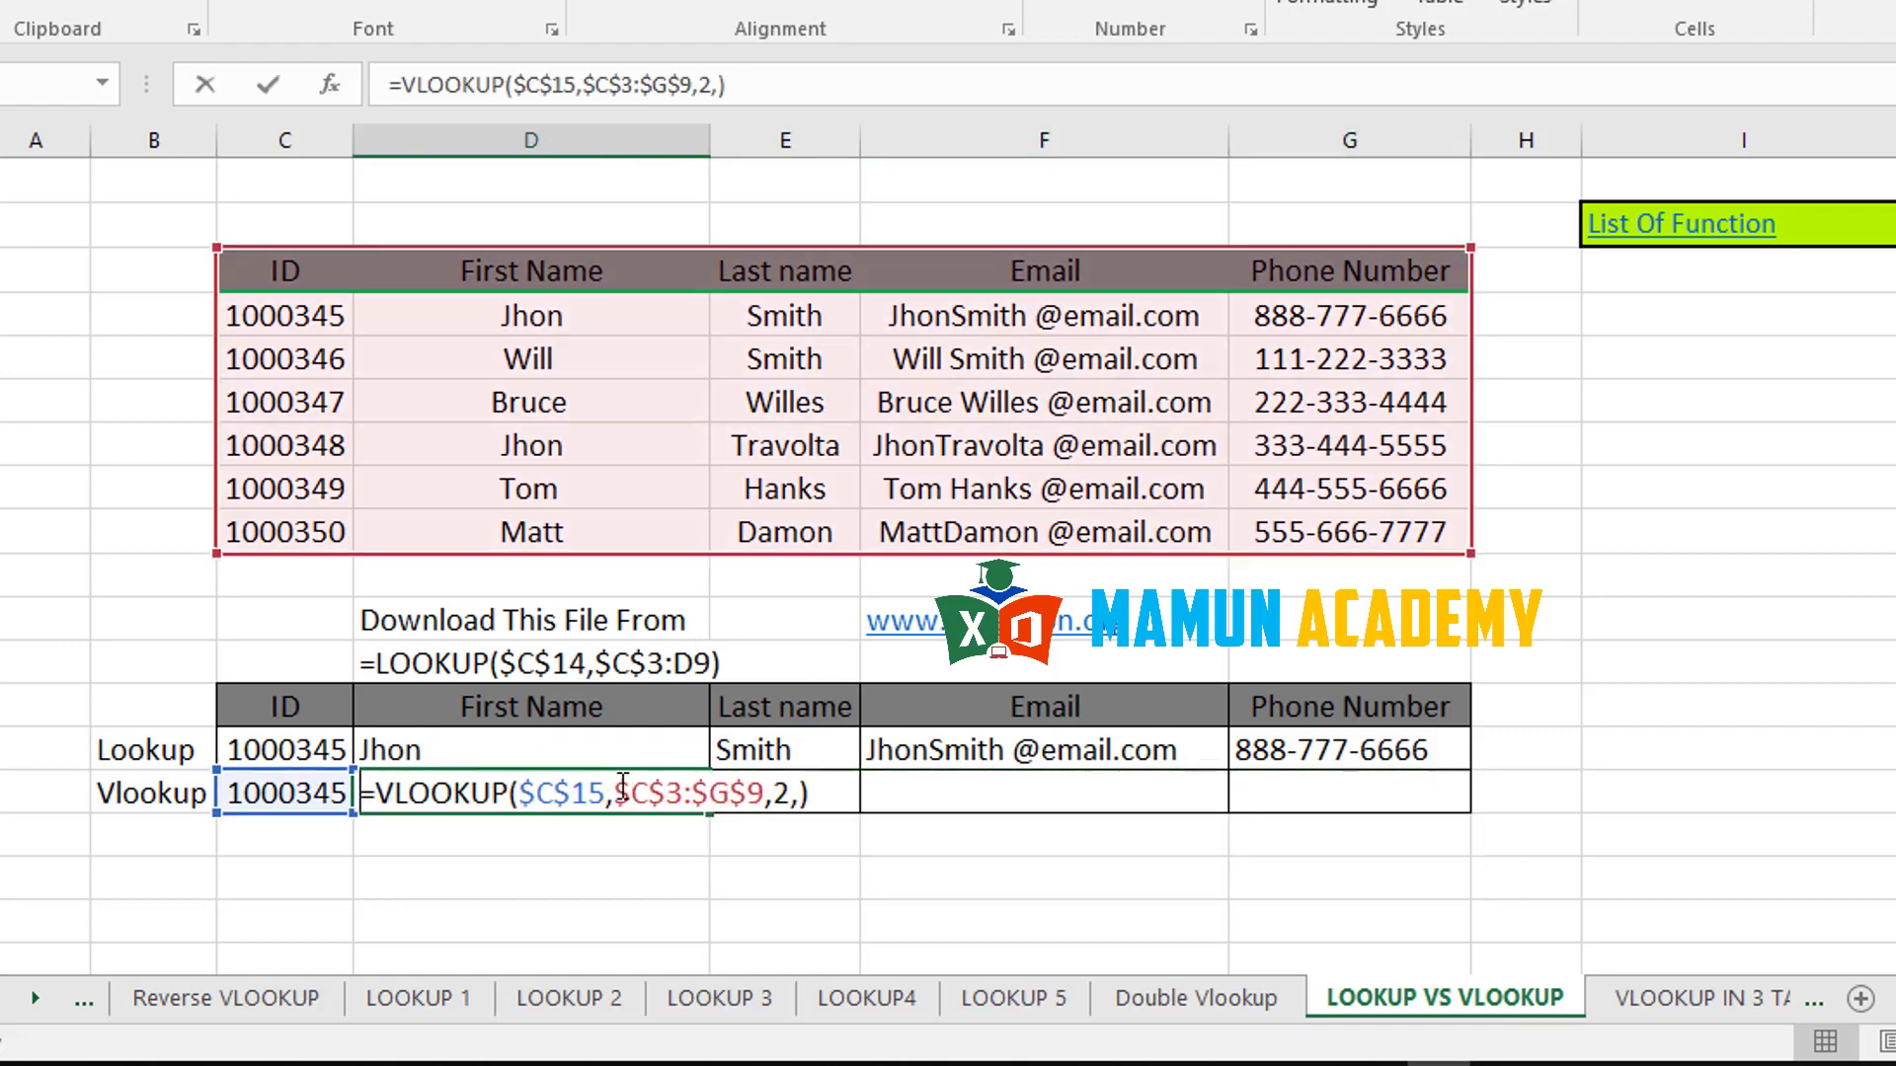
double_click(785, 795)
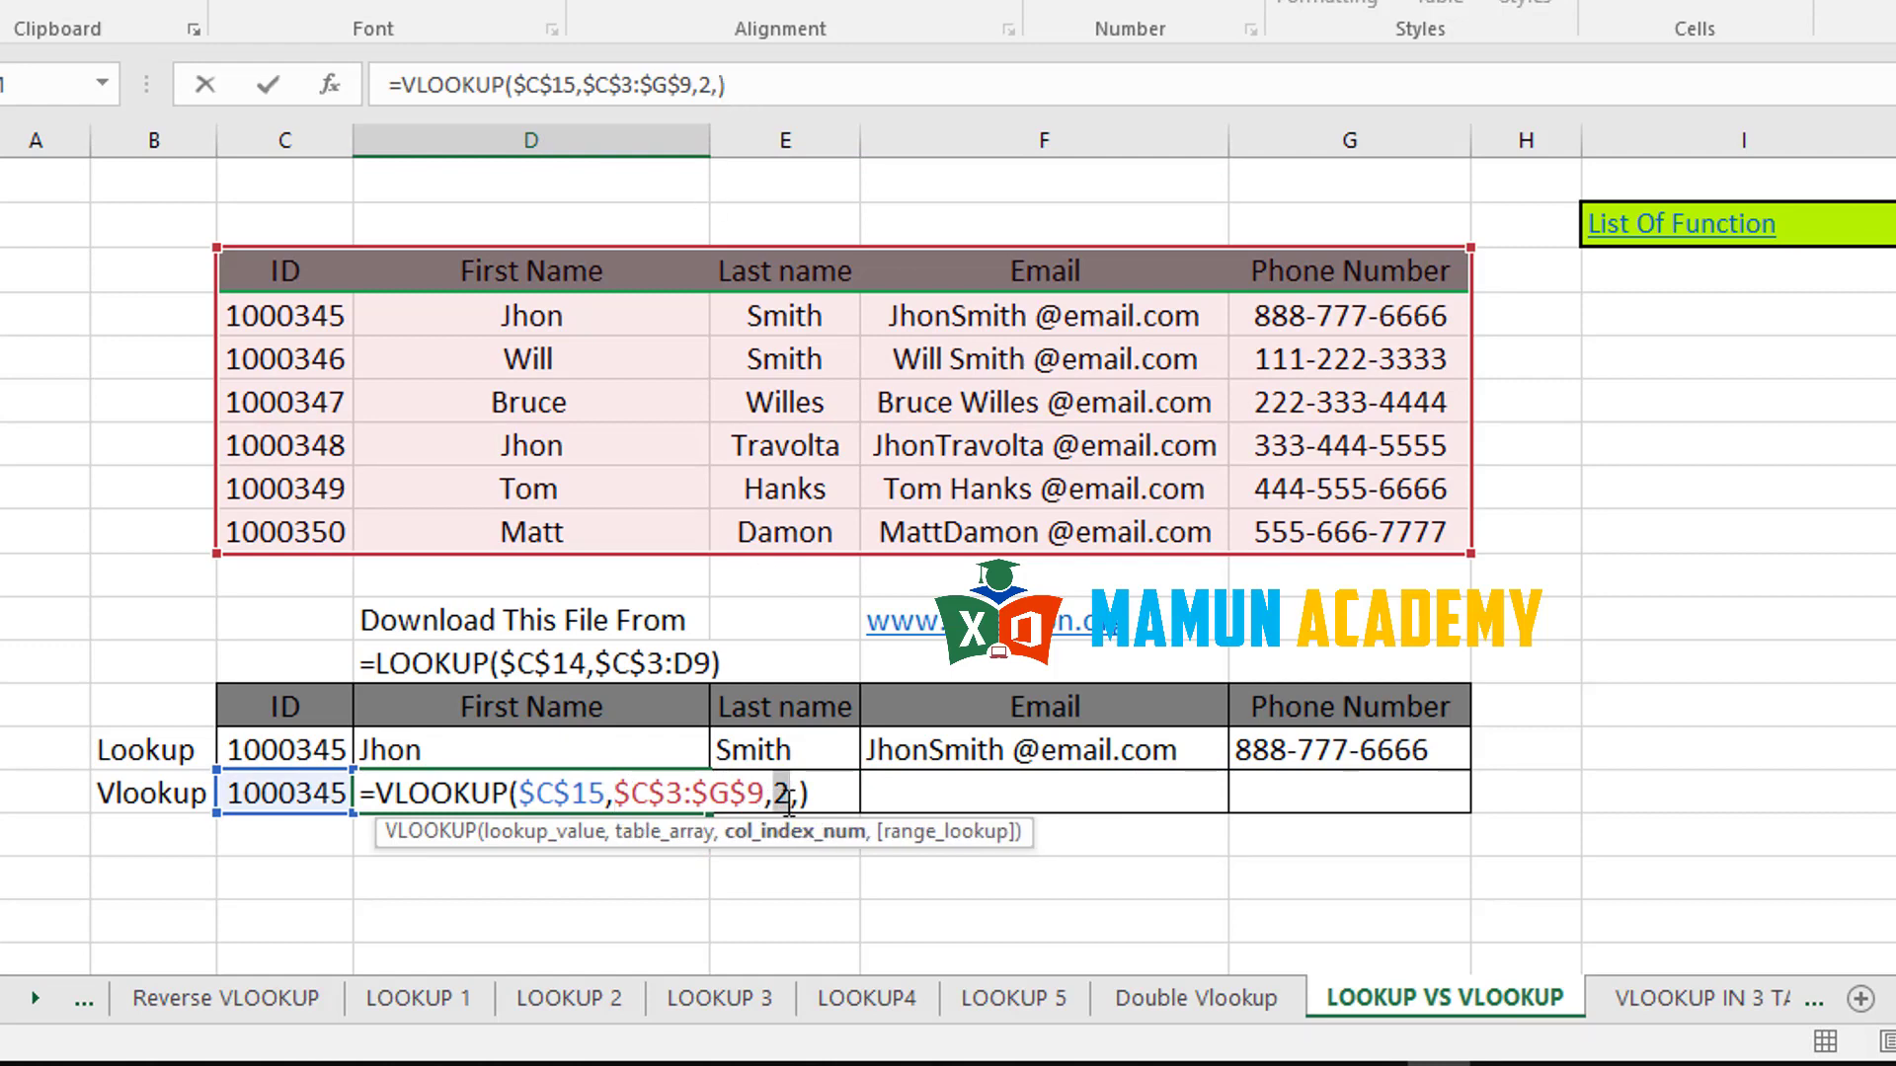
key("BackSpace")
type("col")
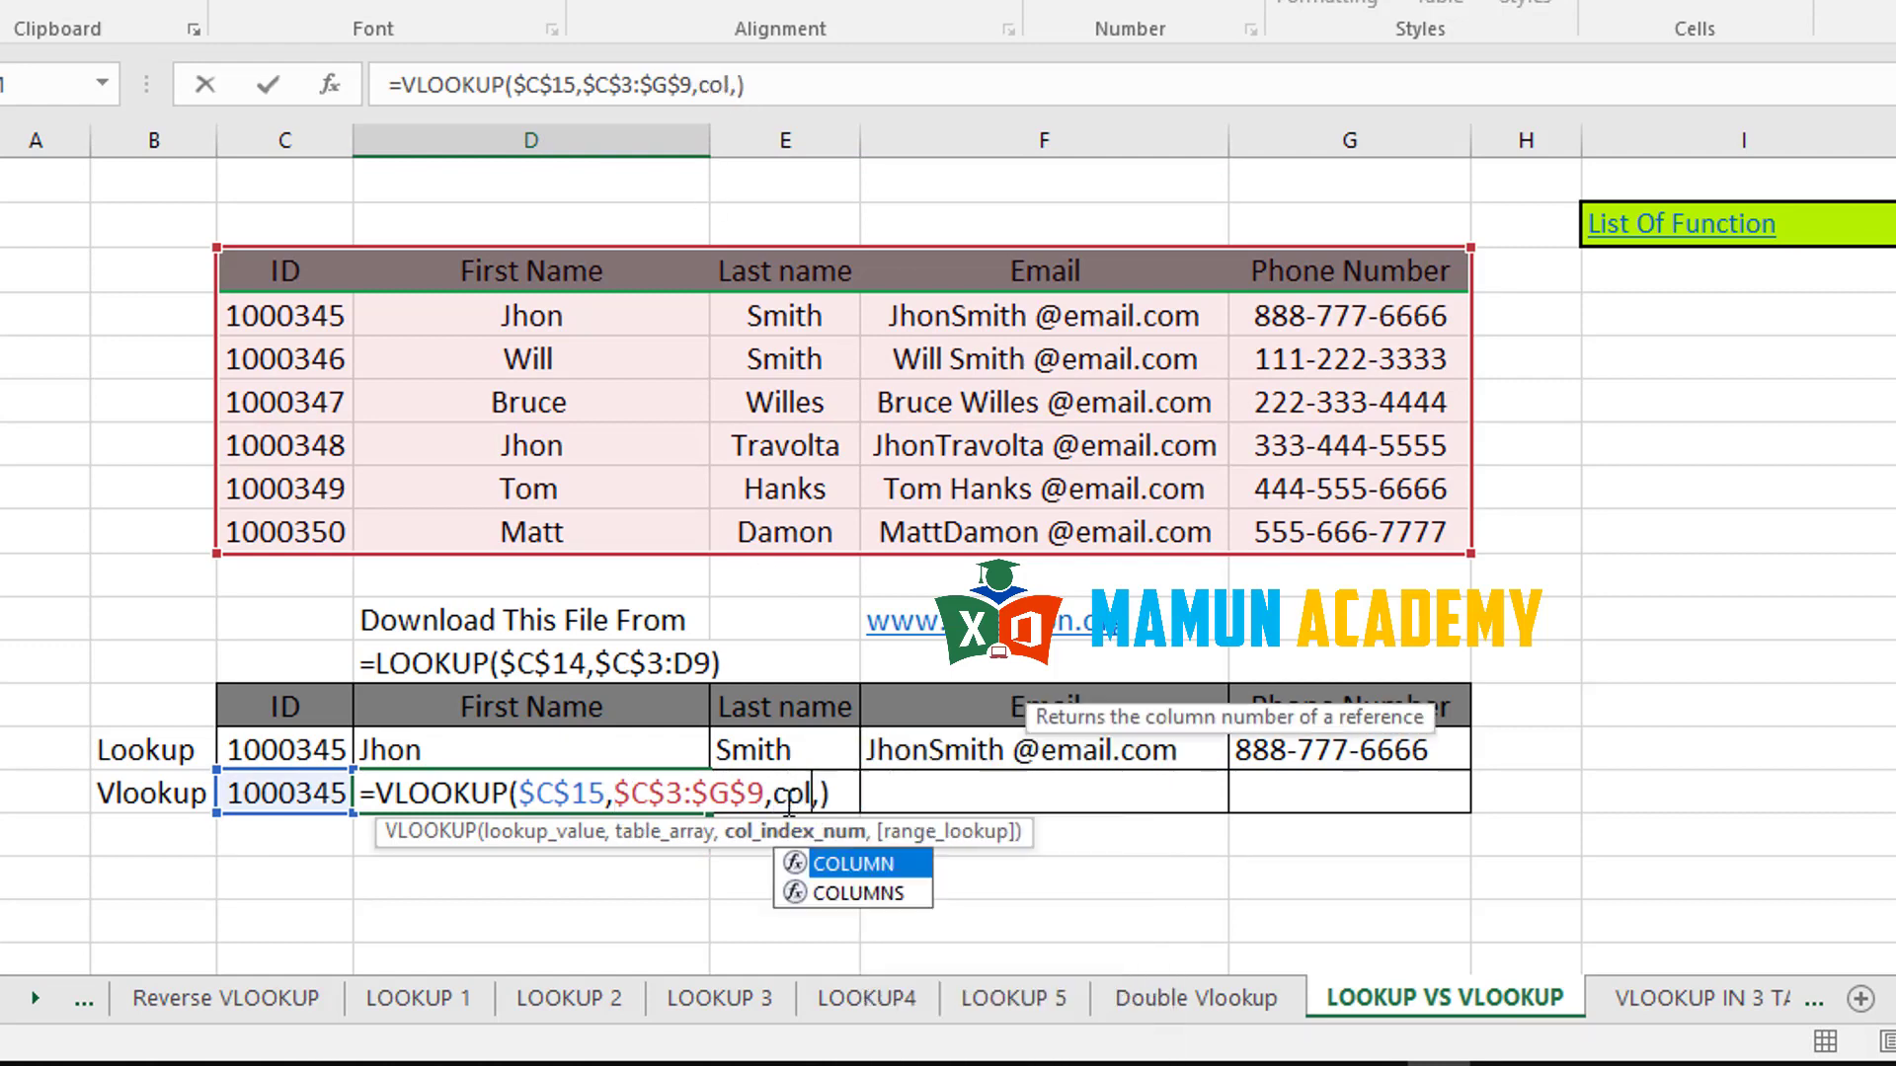
key("Down")
key("Tab")
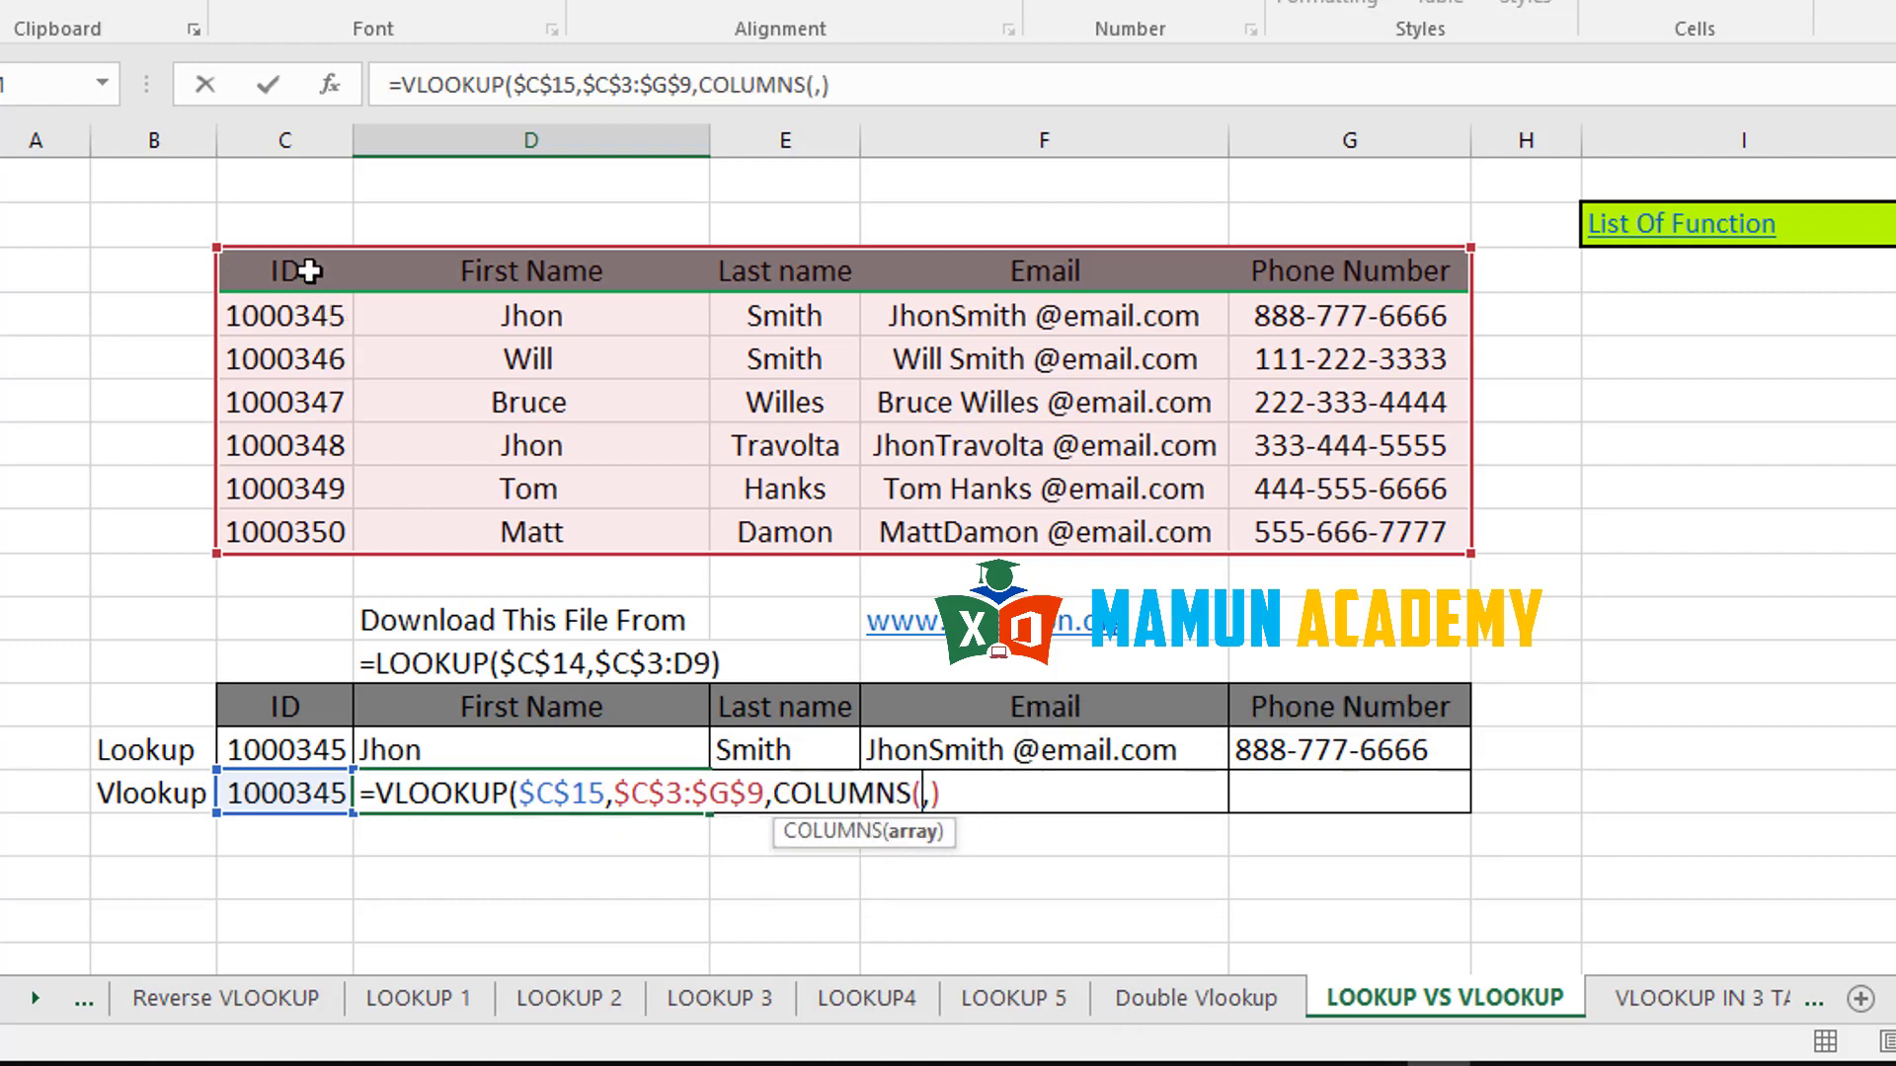
left_click_drag(306, 271, 588, 533)
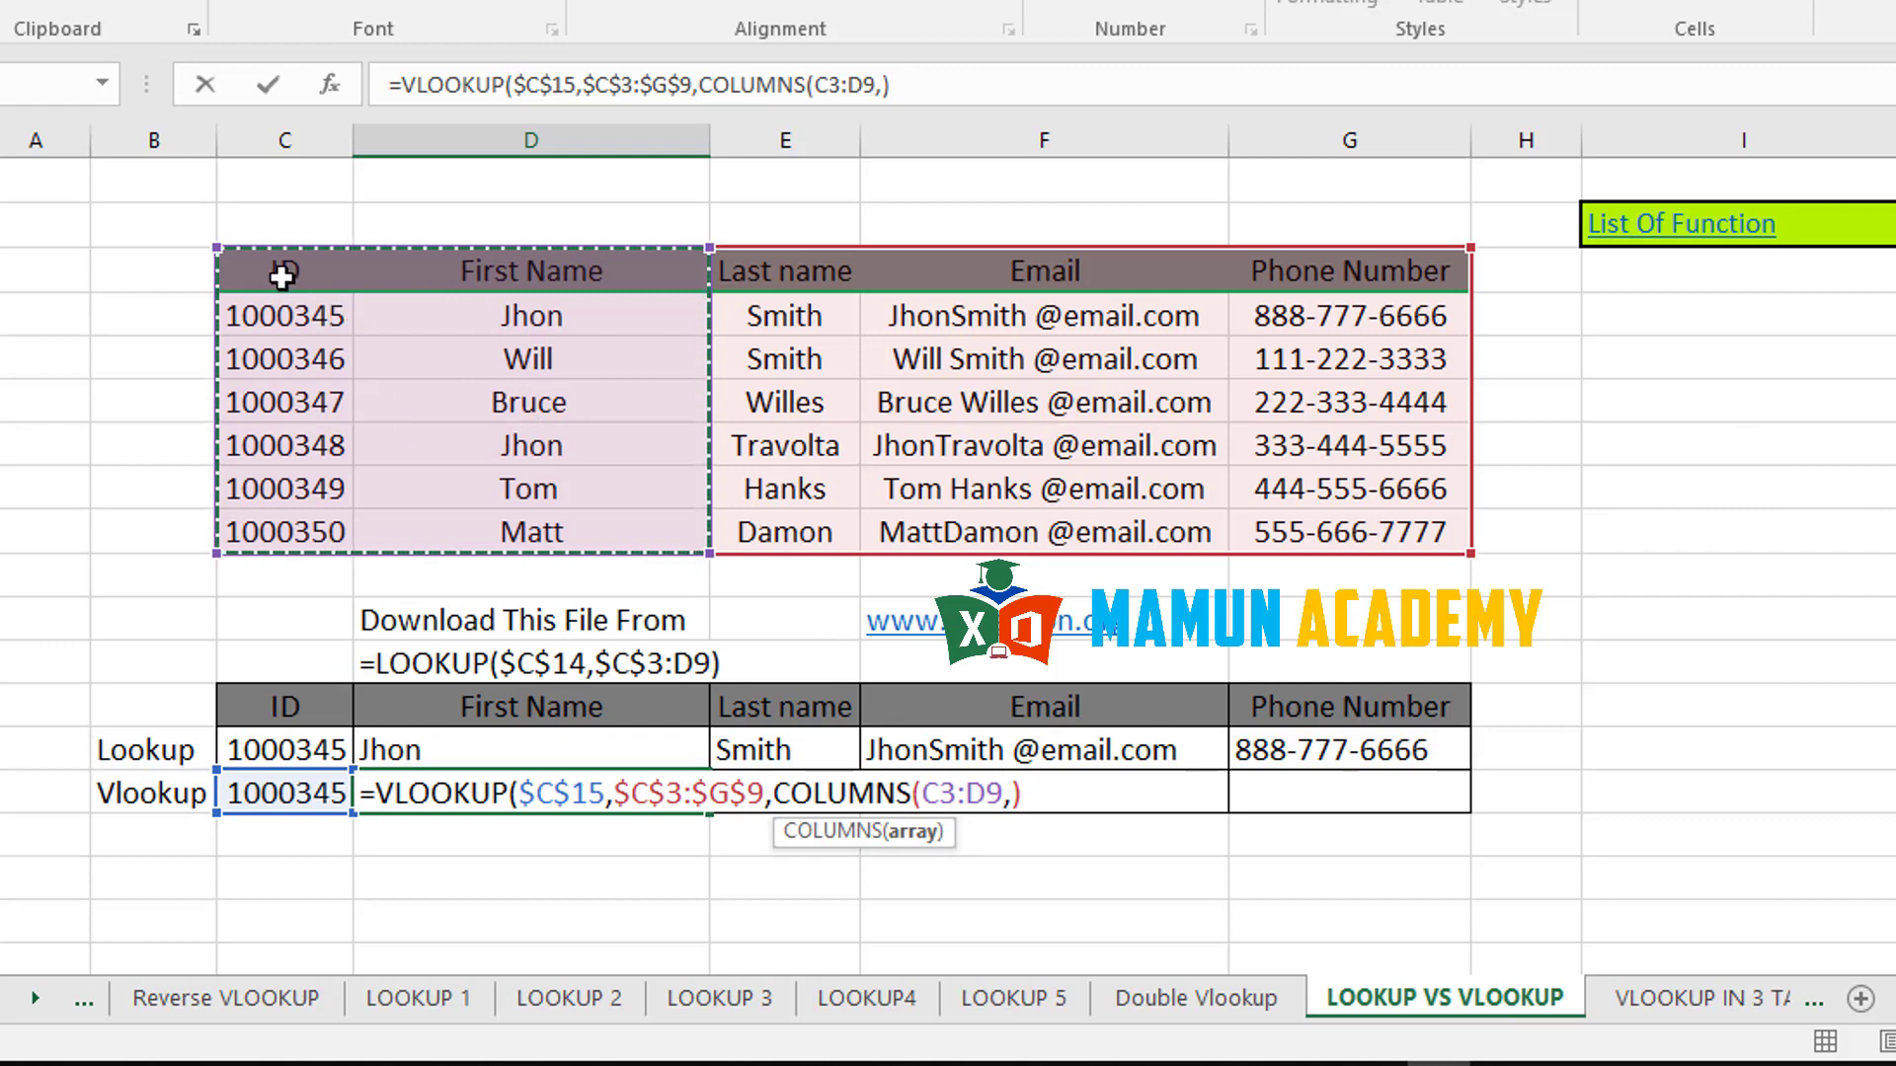
left_click(834, 89)
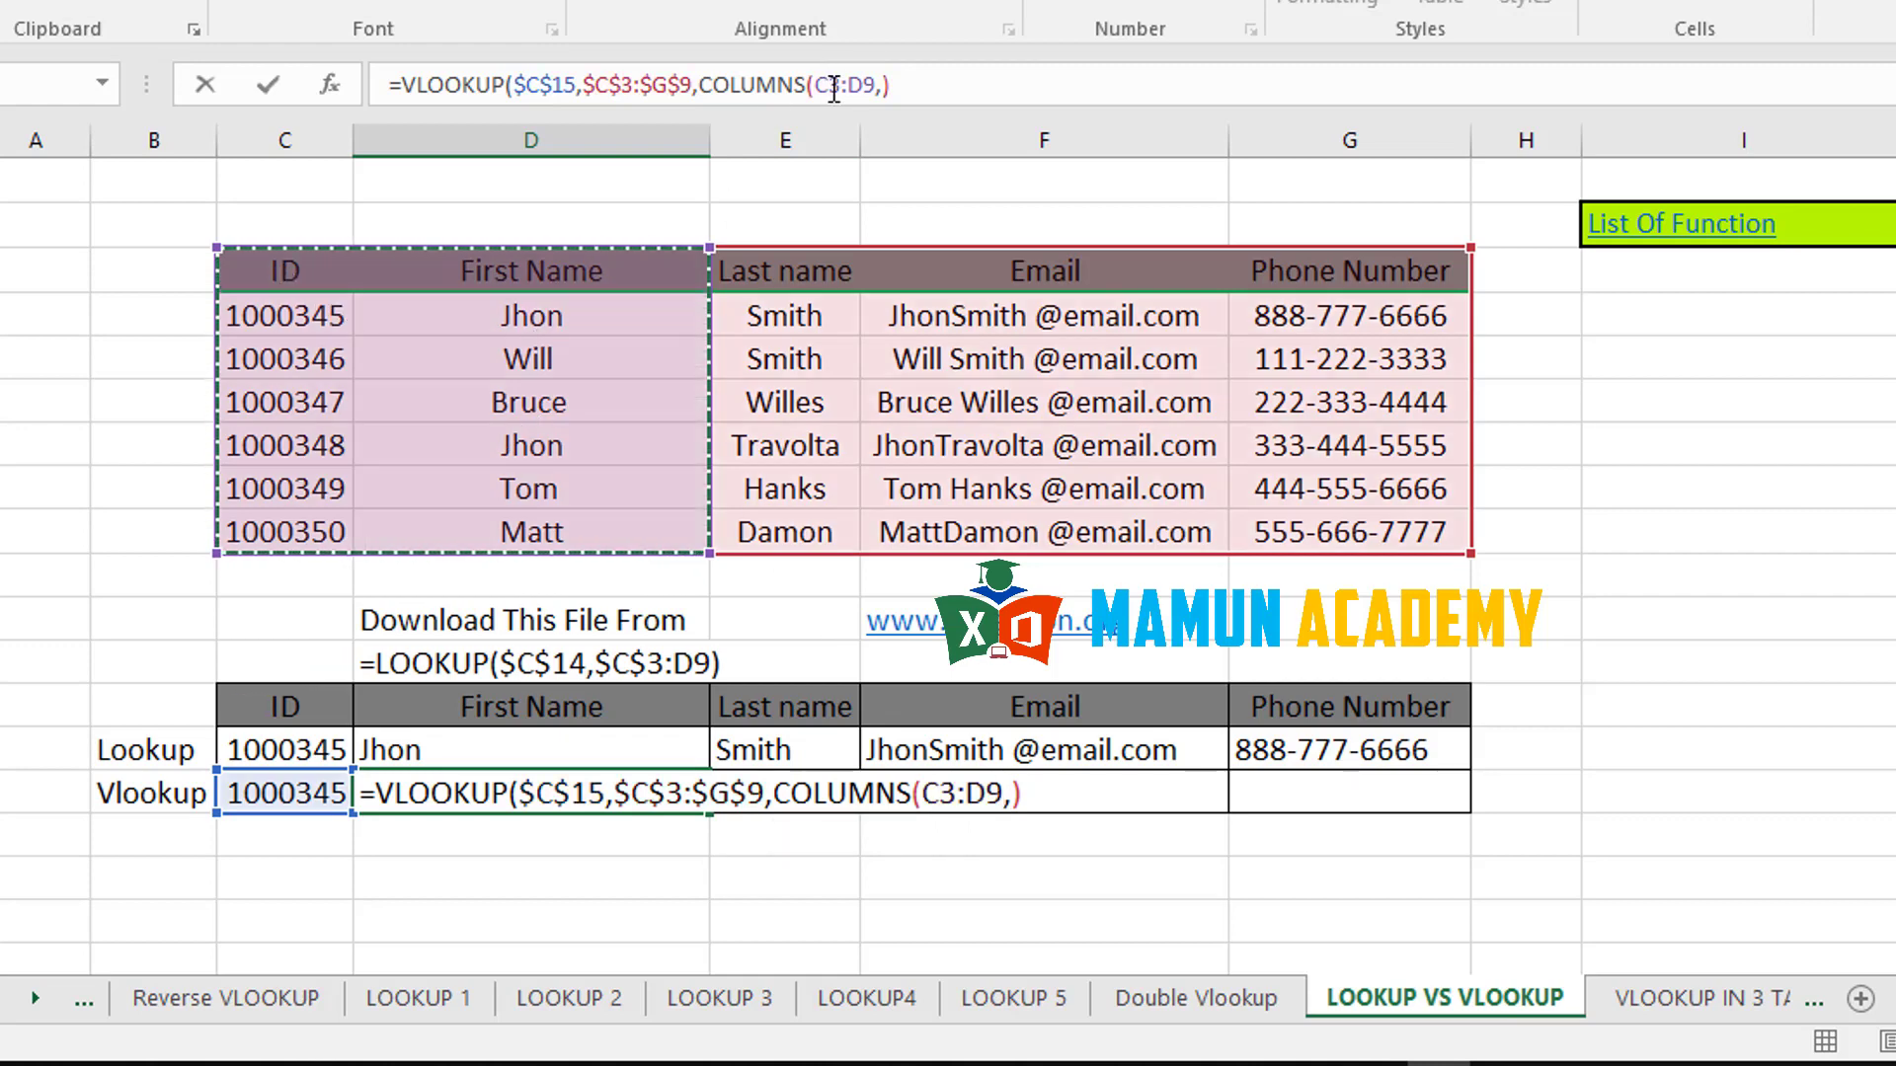
key("F4")
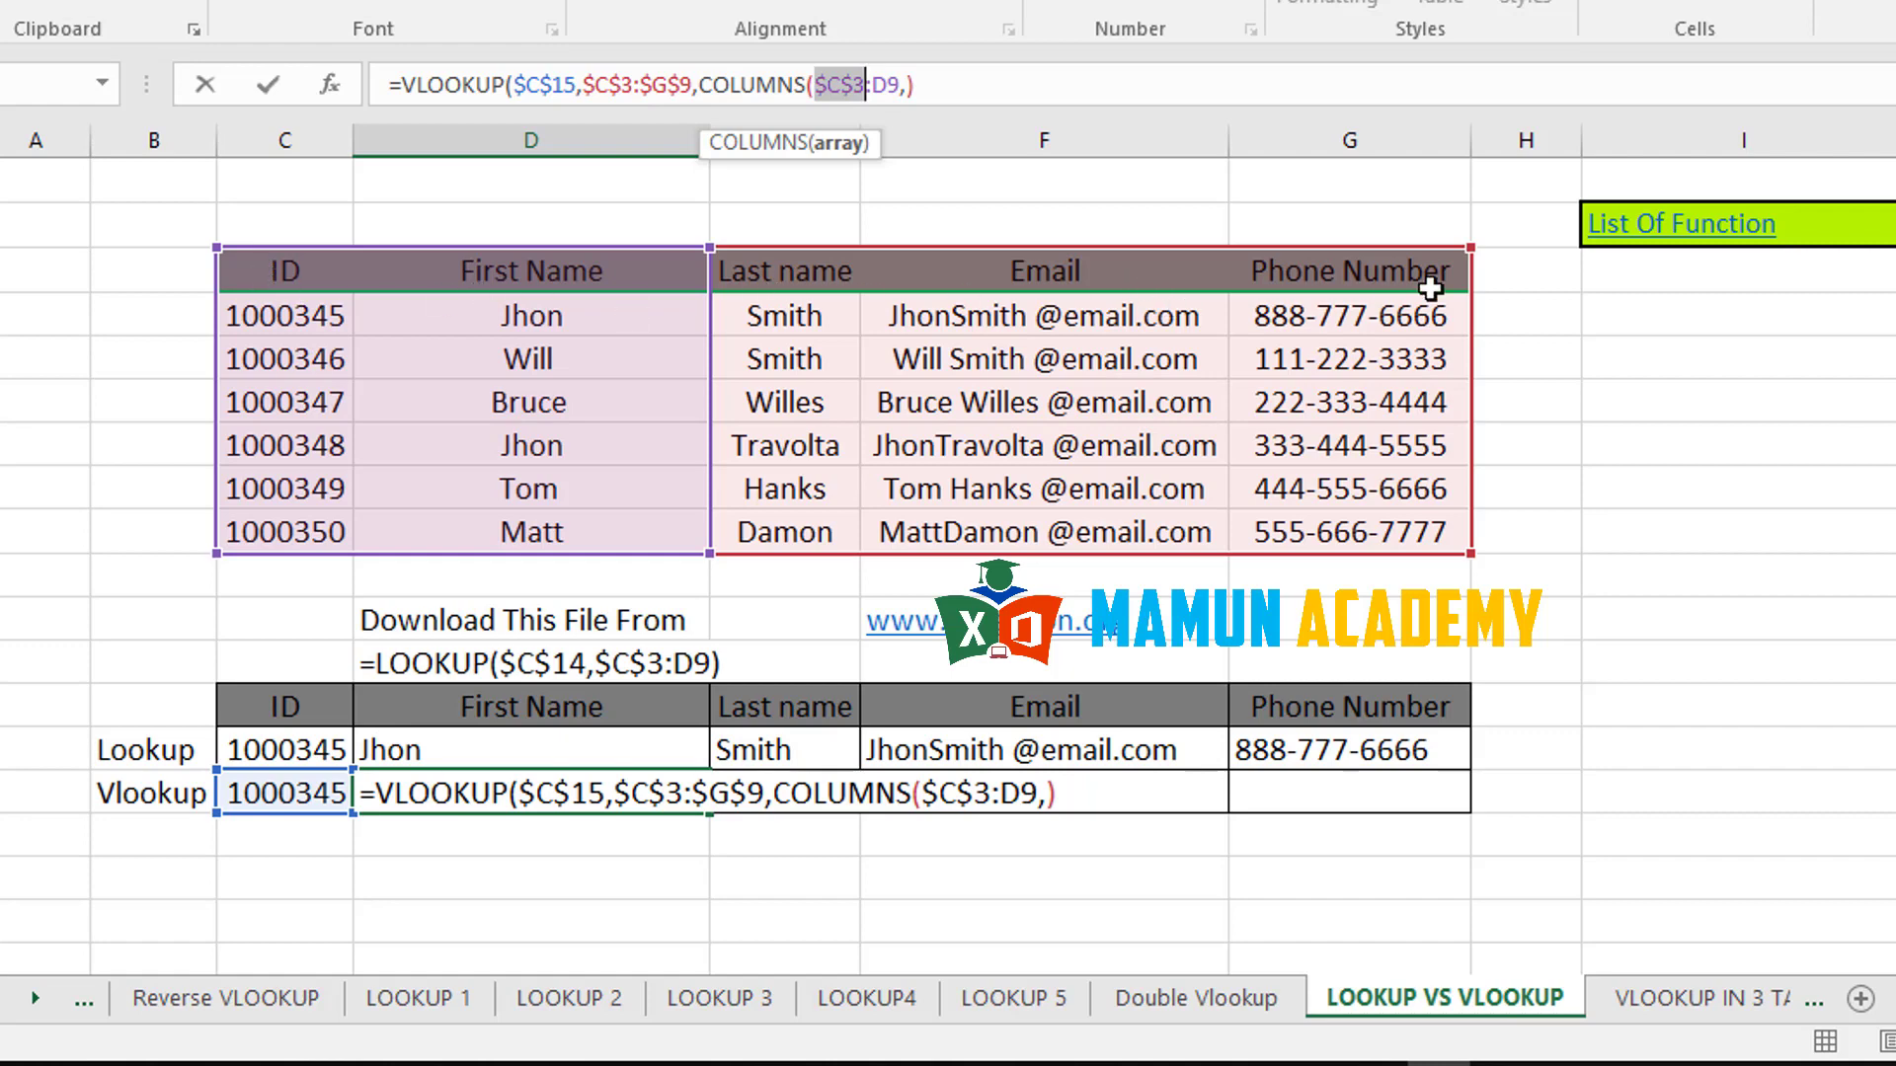
- Set the match type to FALSE and enter the formula, accepting the correction
left_click(973, 84)
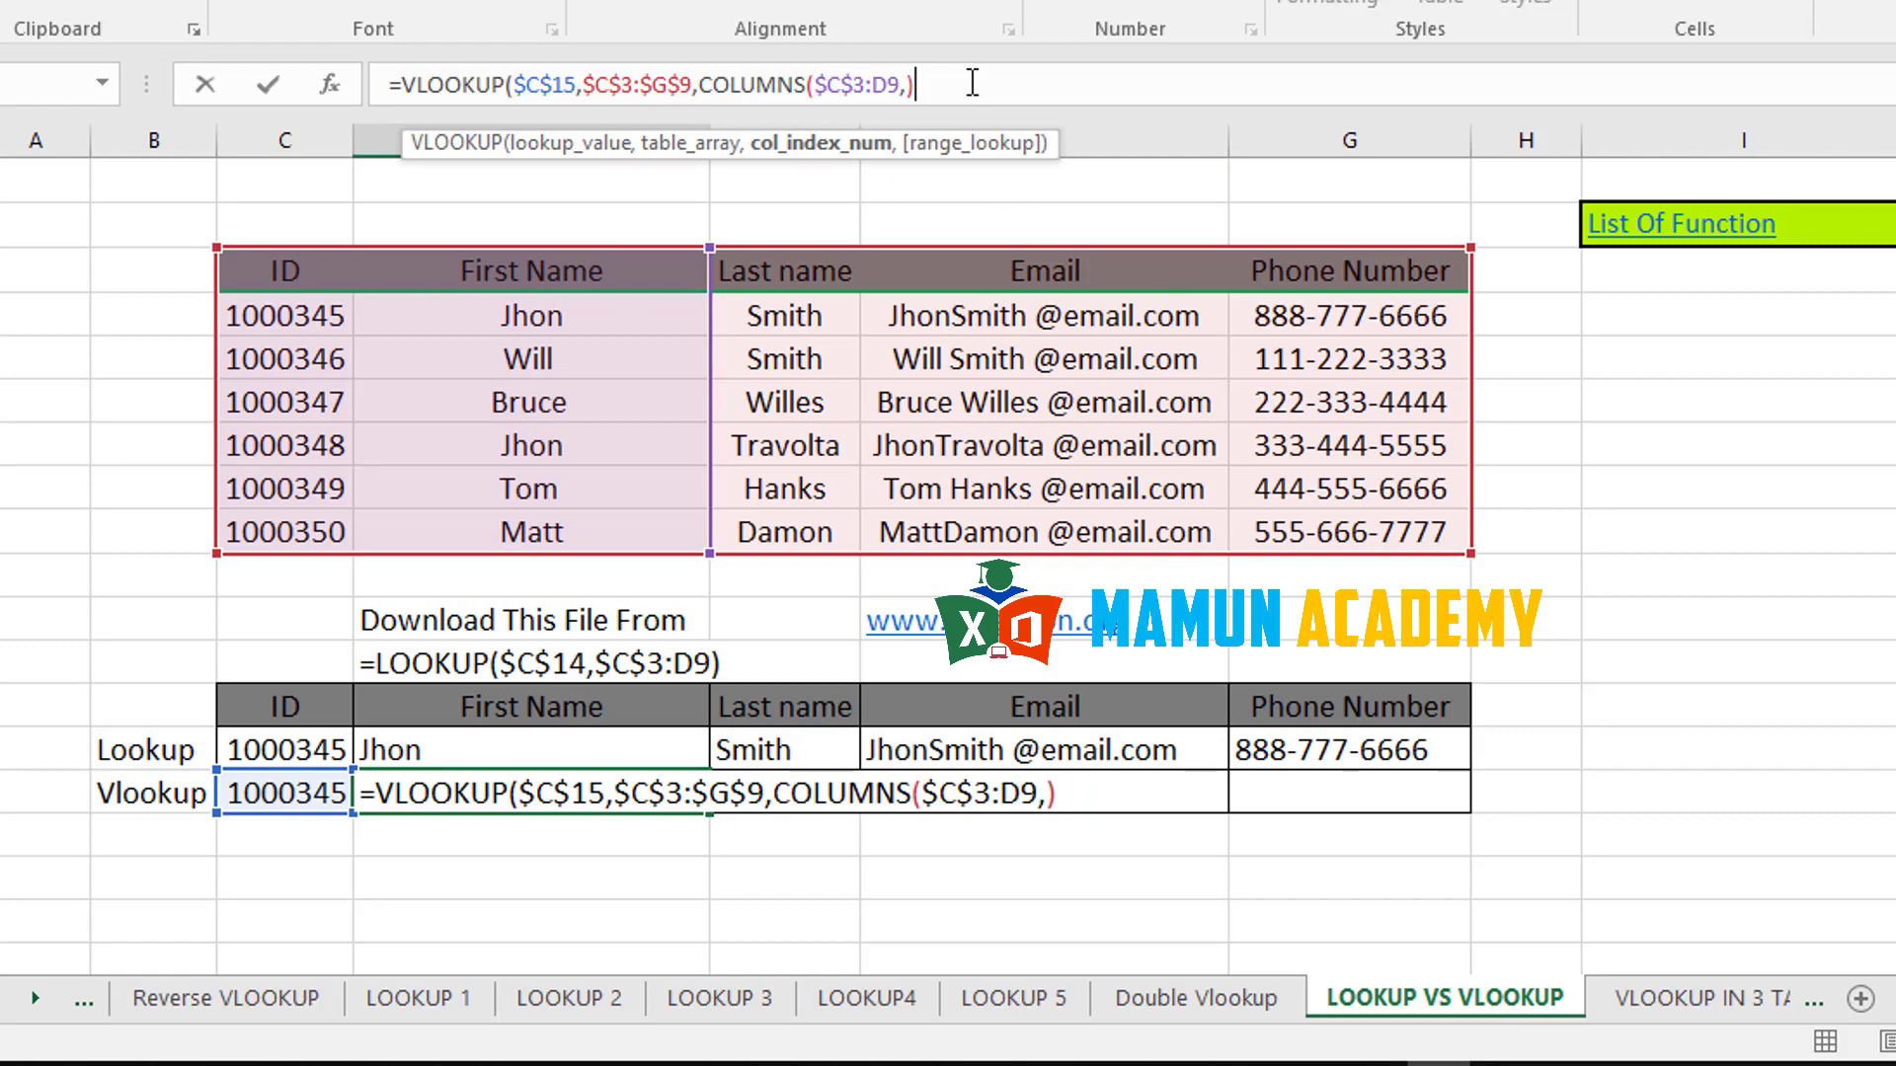
key("BackSpace")
key("BackSpace")
type(",")
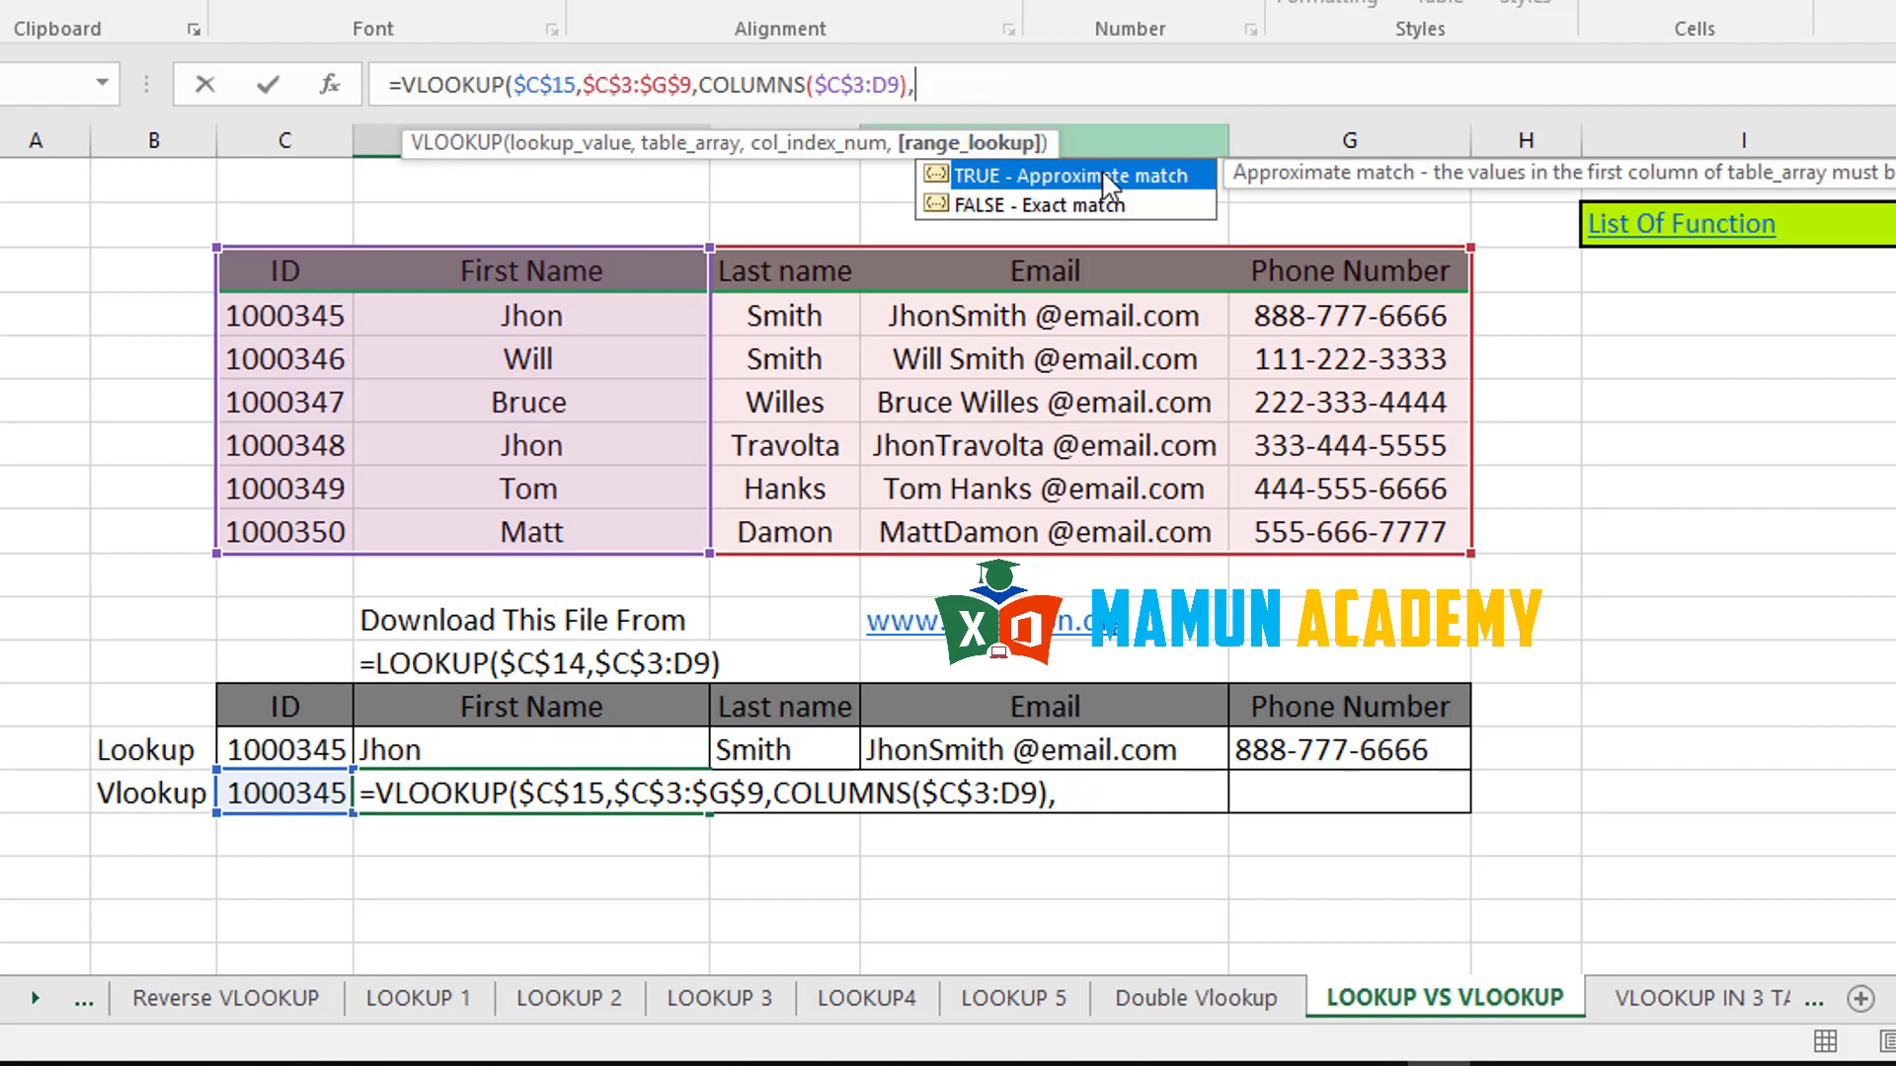
key("Down")
key("Tab")
key("Return")
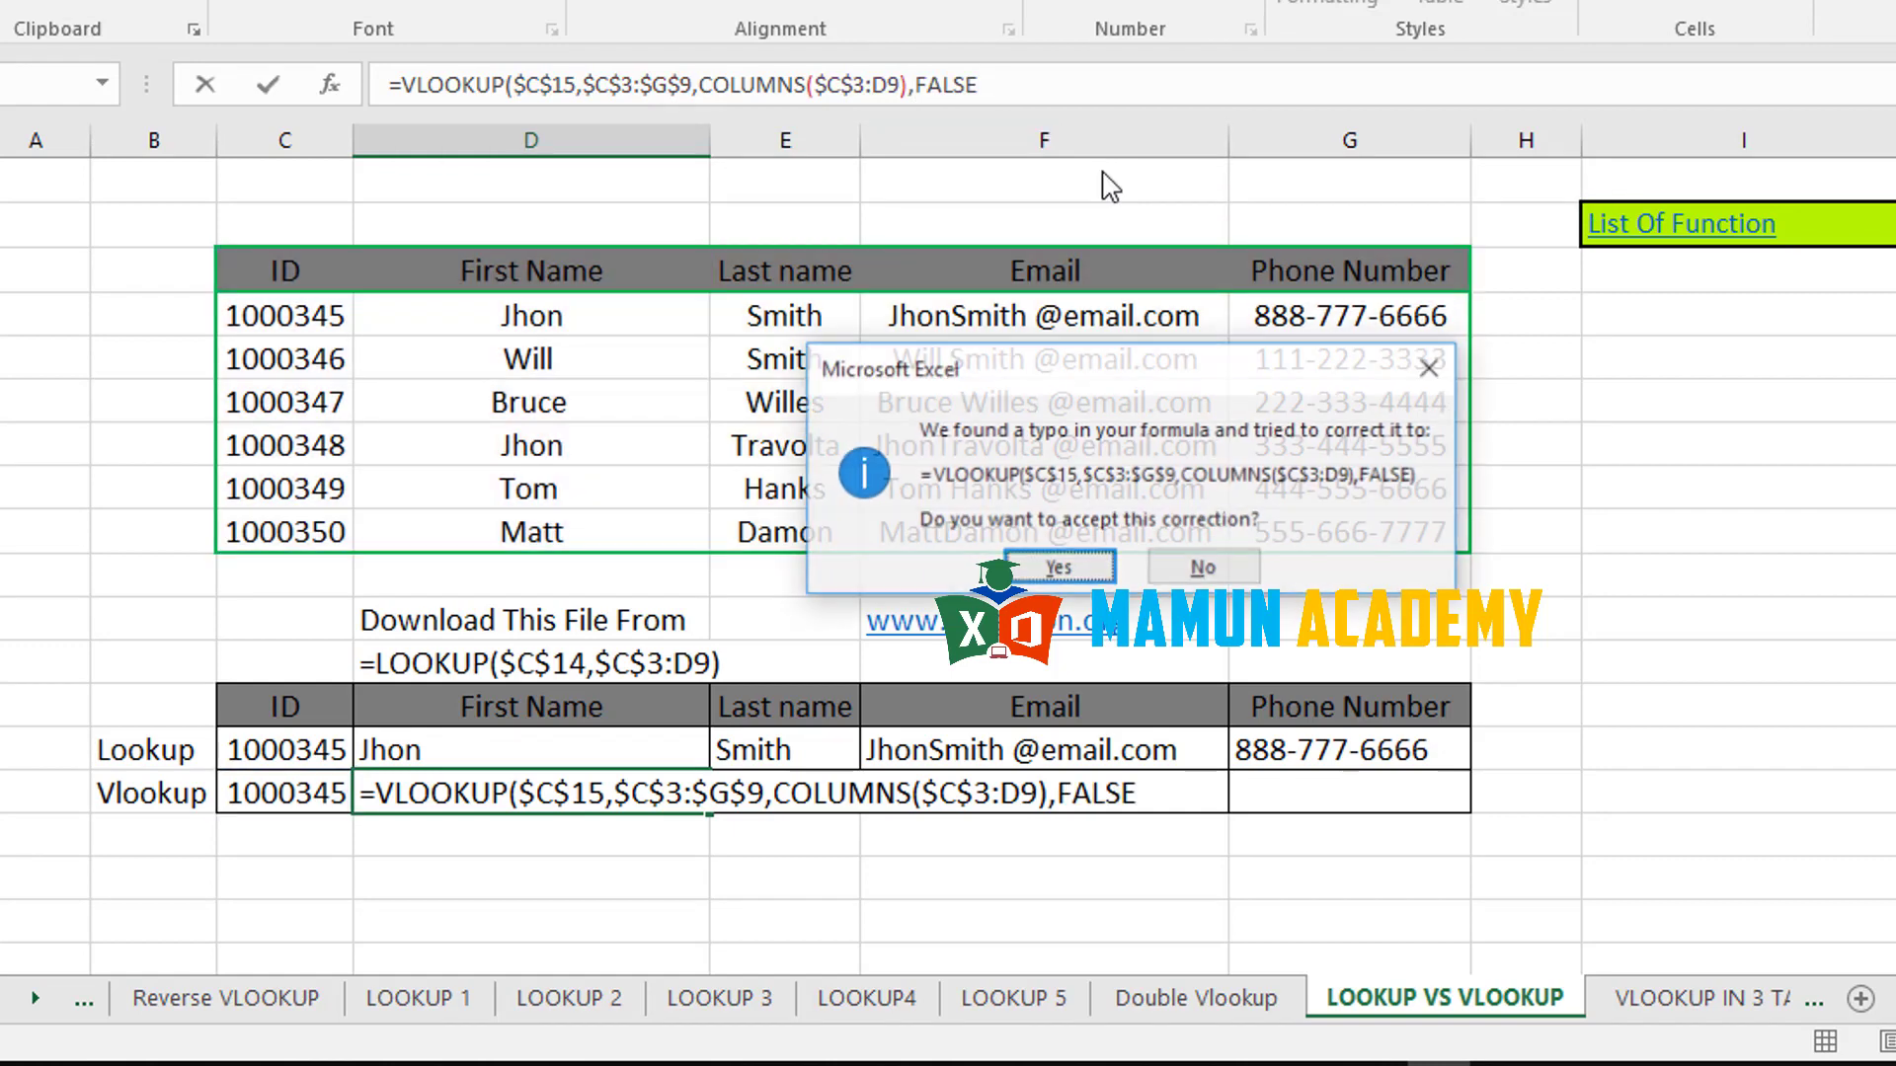
key("Return")
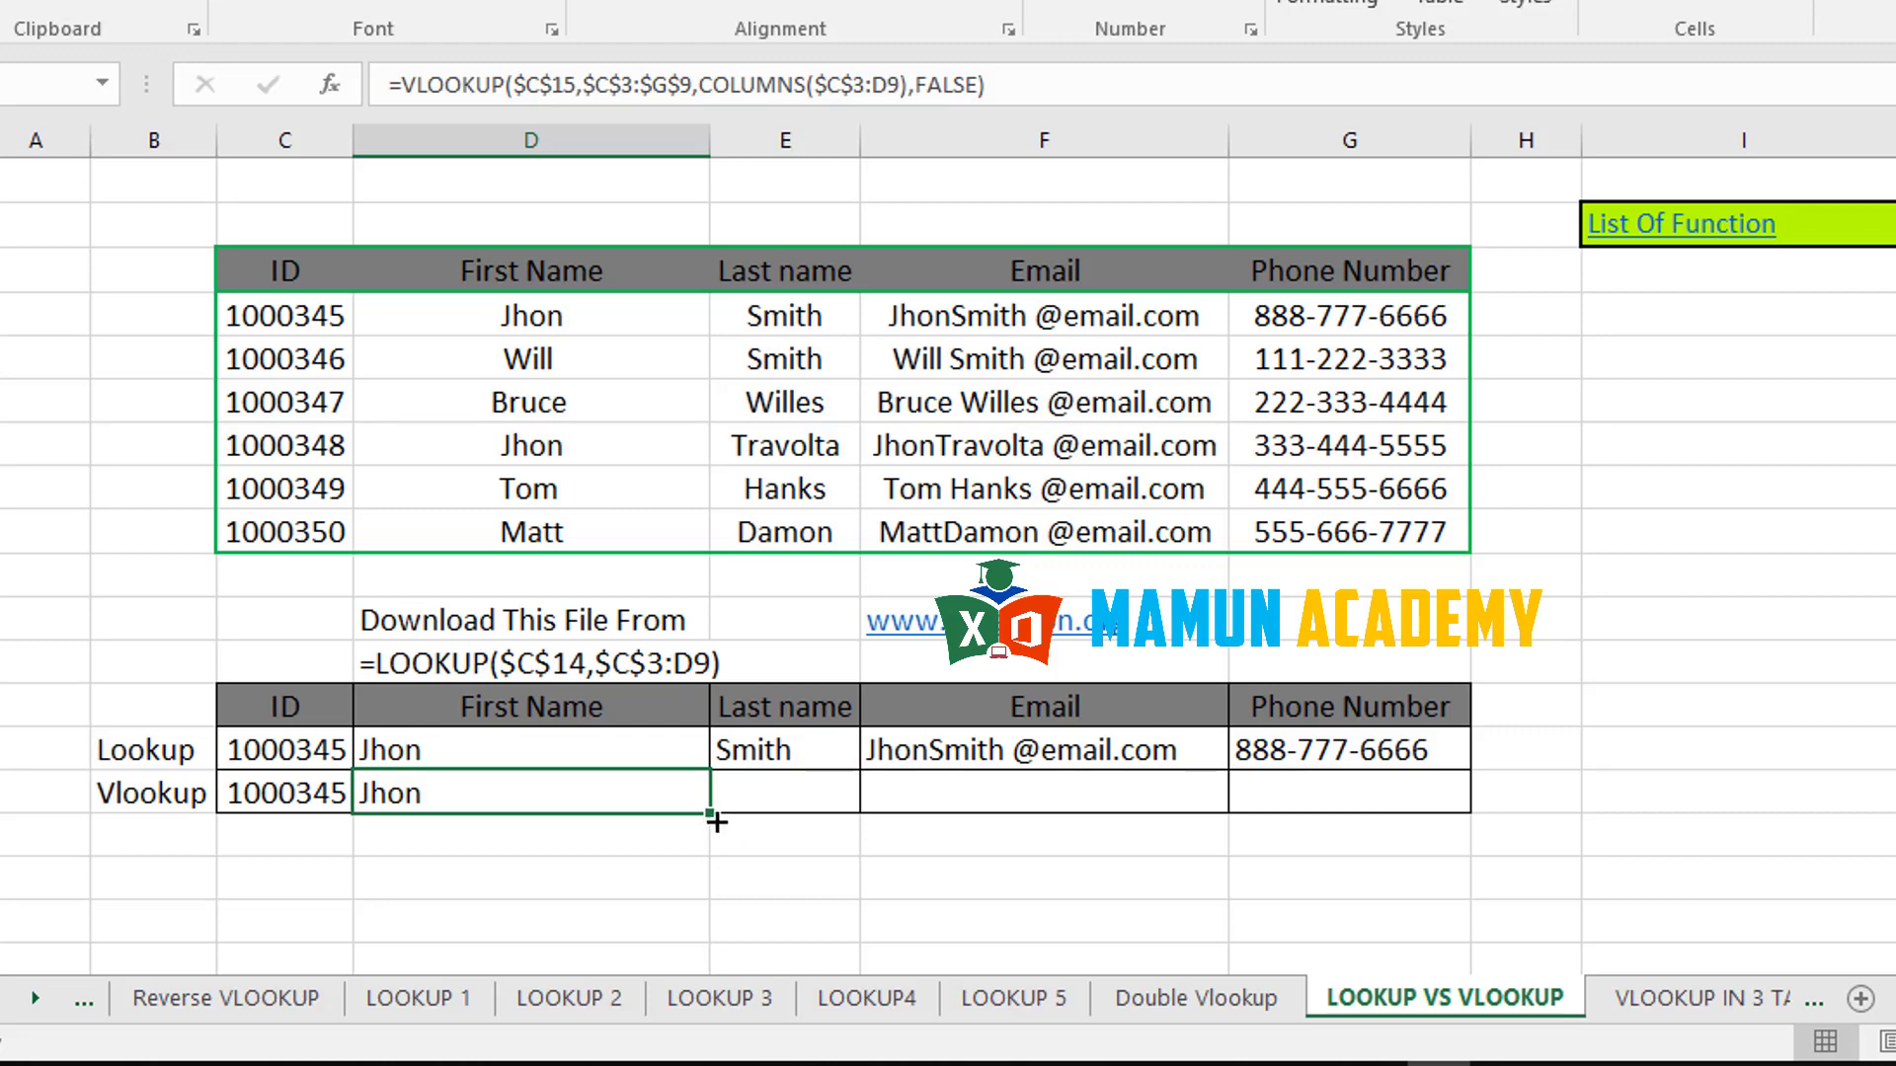
- Copy D15's VLOOKUP through G15 to return the last name, email and phone number
left_click_drag(717, 822, 1058, 820)
left_click(813, 793)
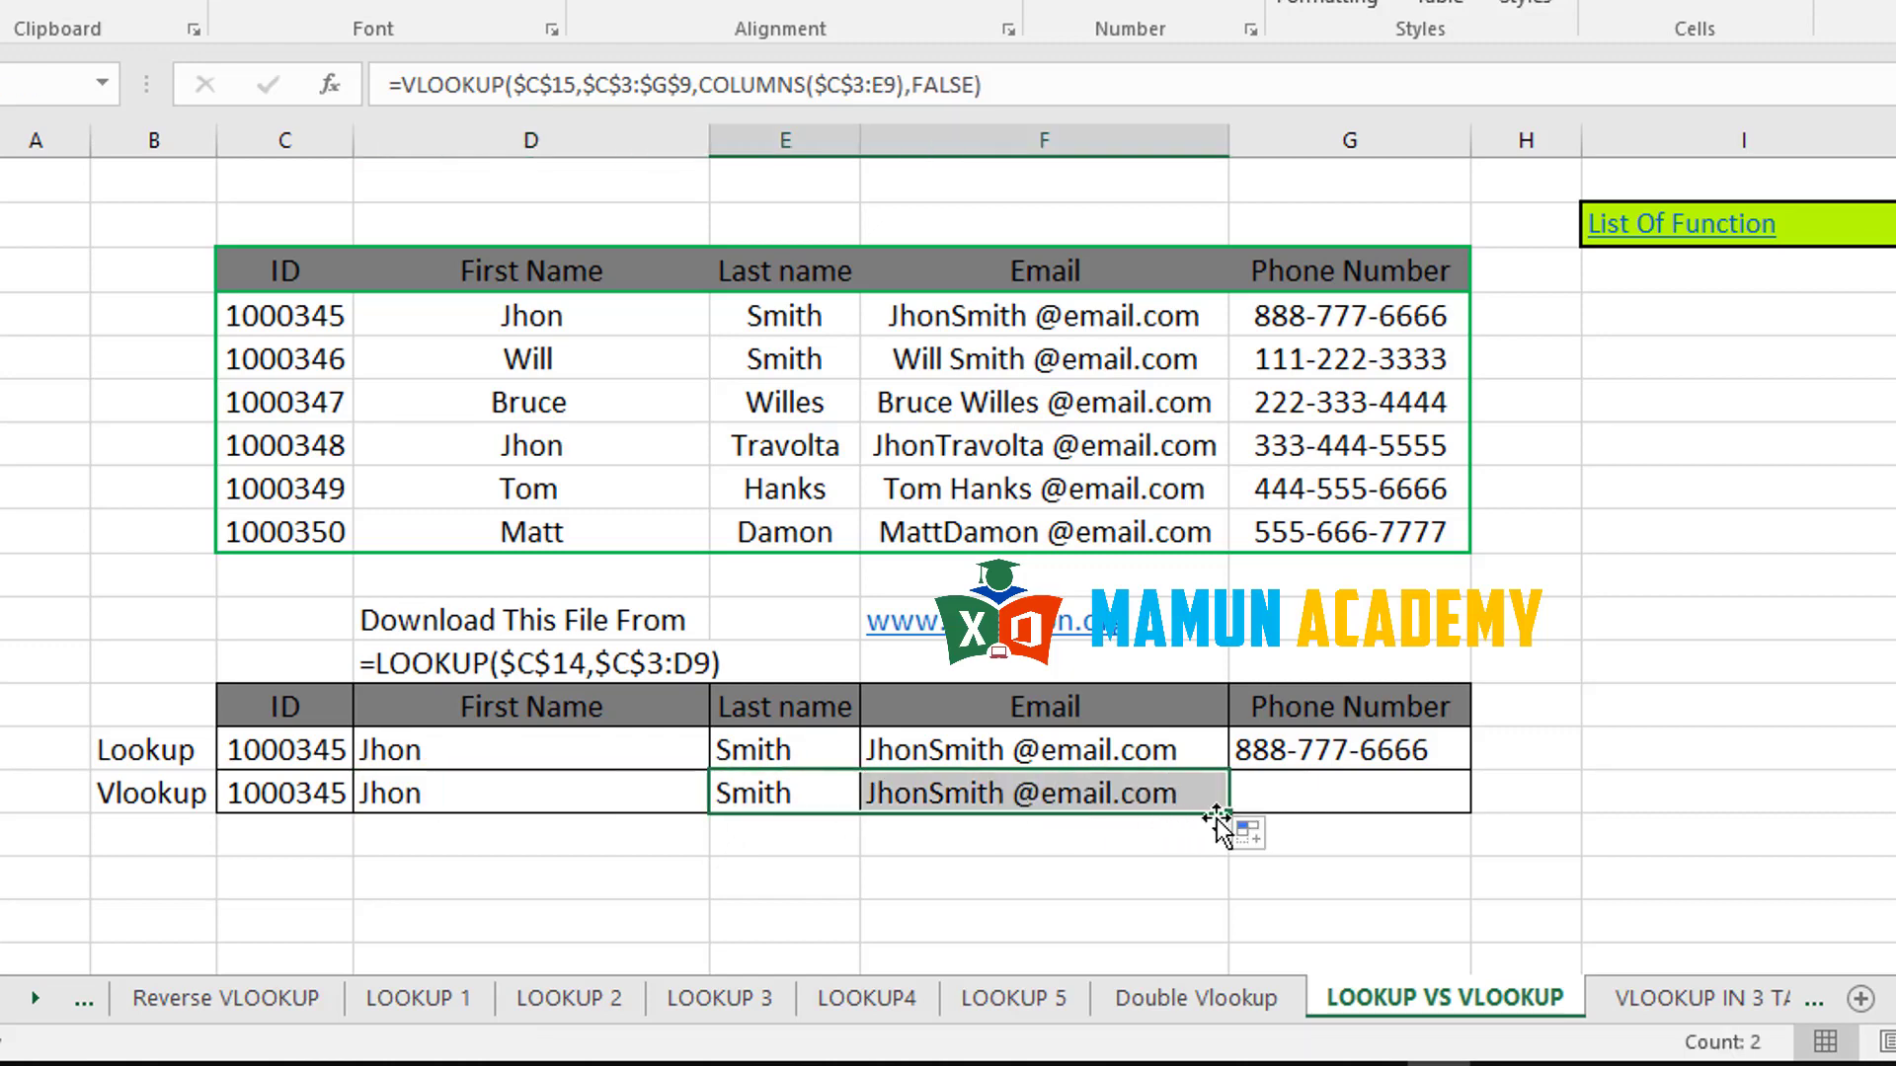
left_click_drag(1230, 816, 1363, 802)
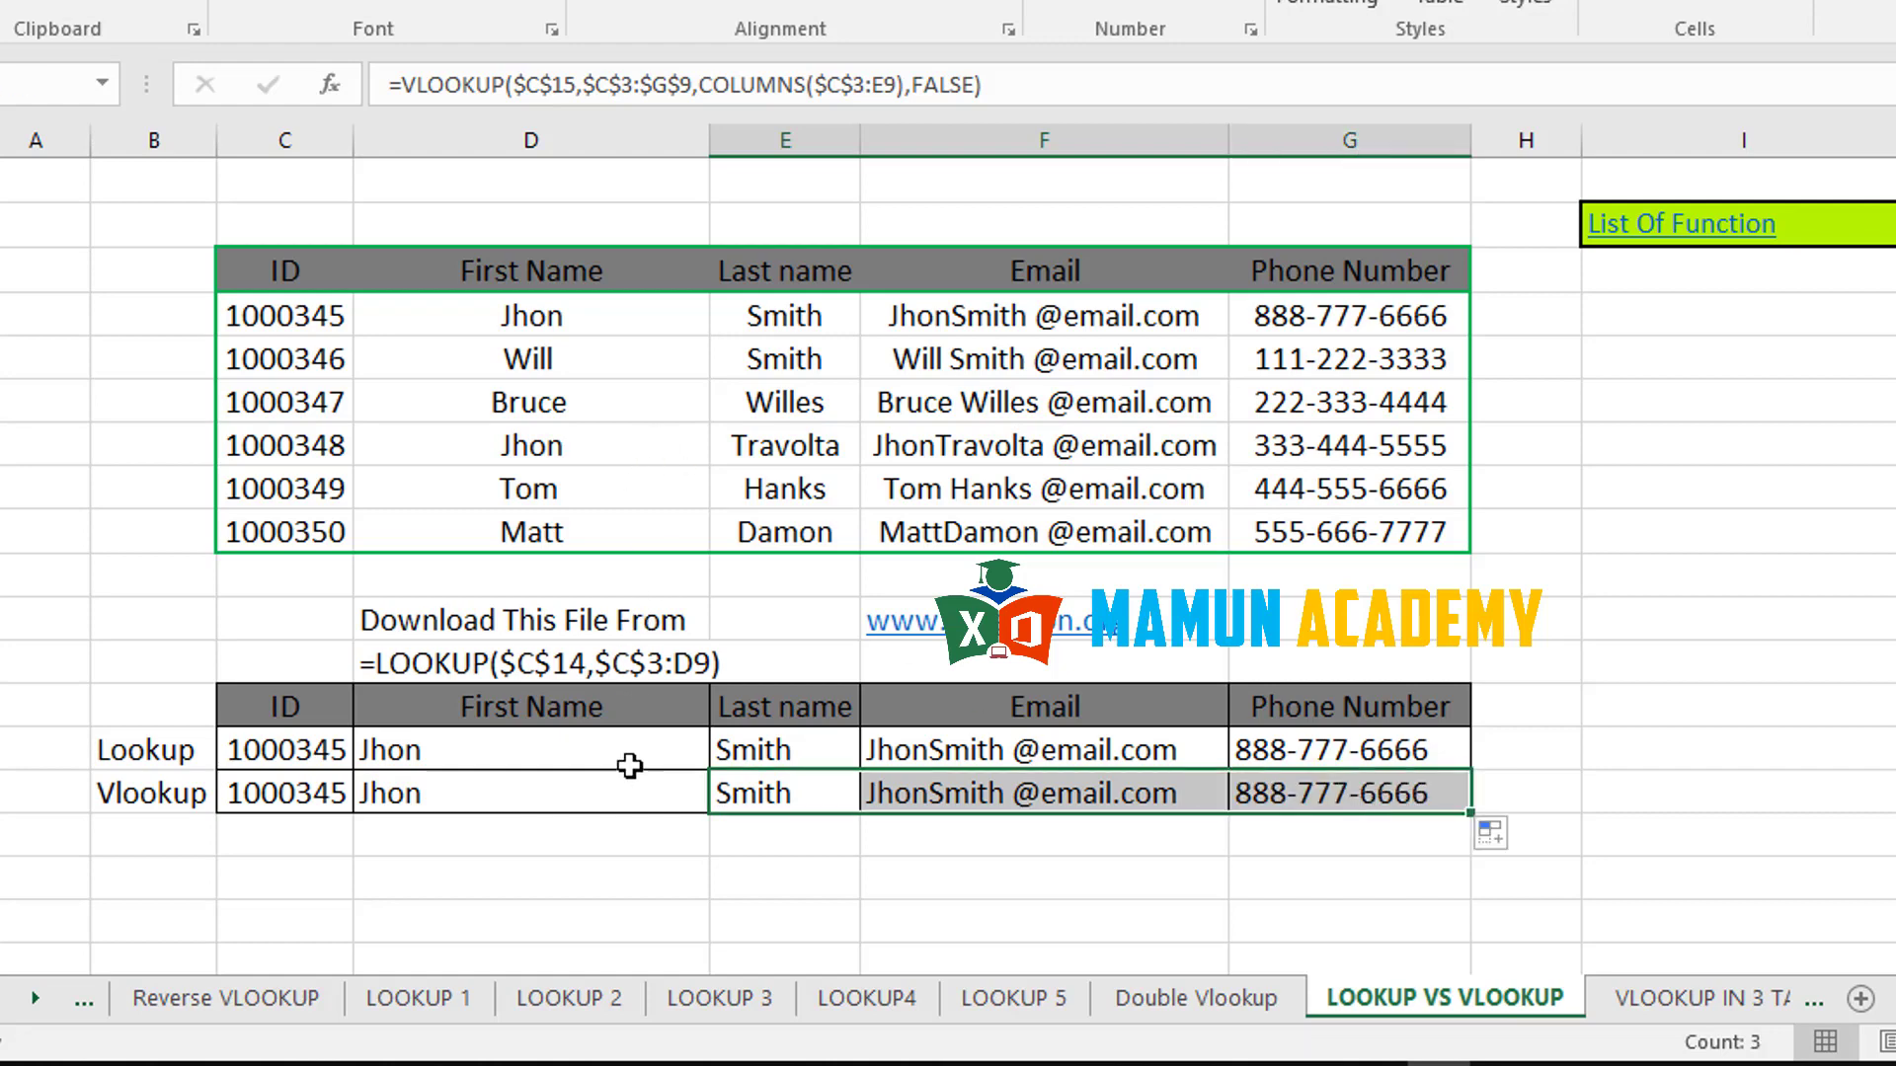
left_click(423, 758)
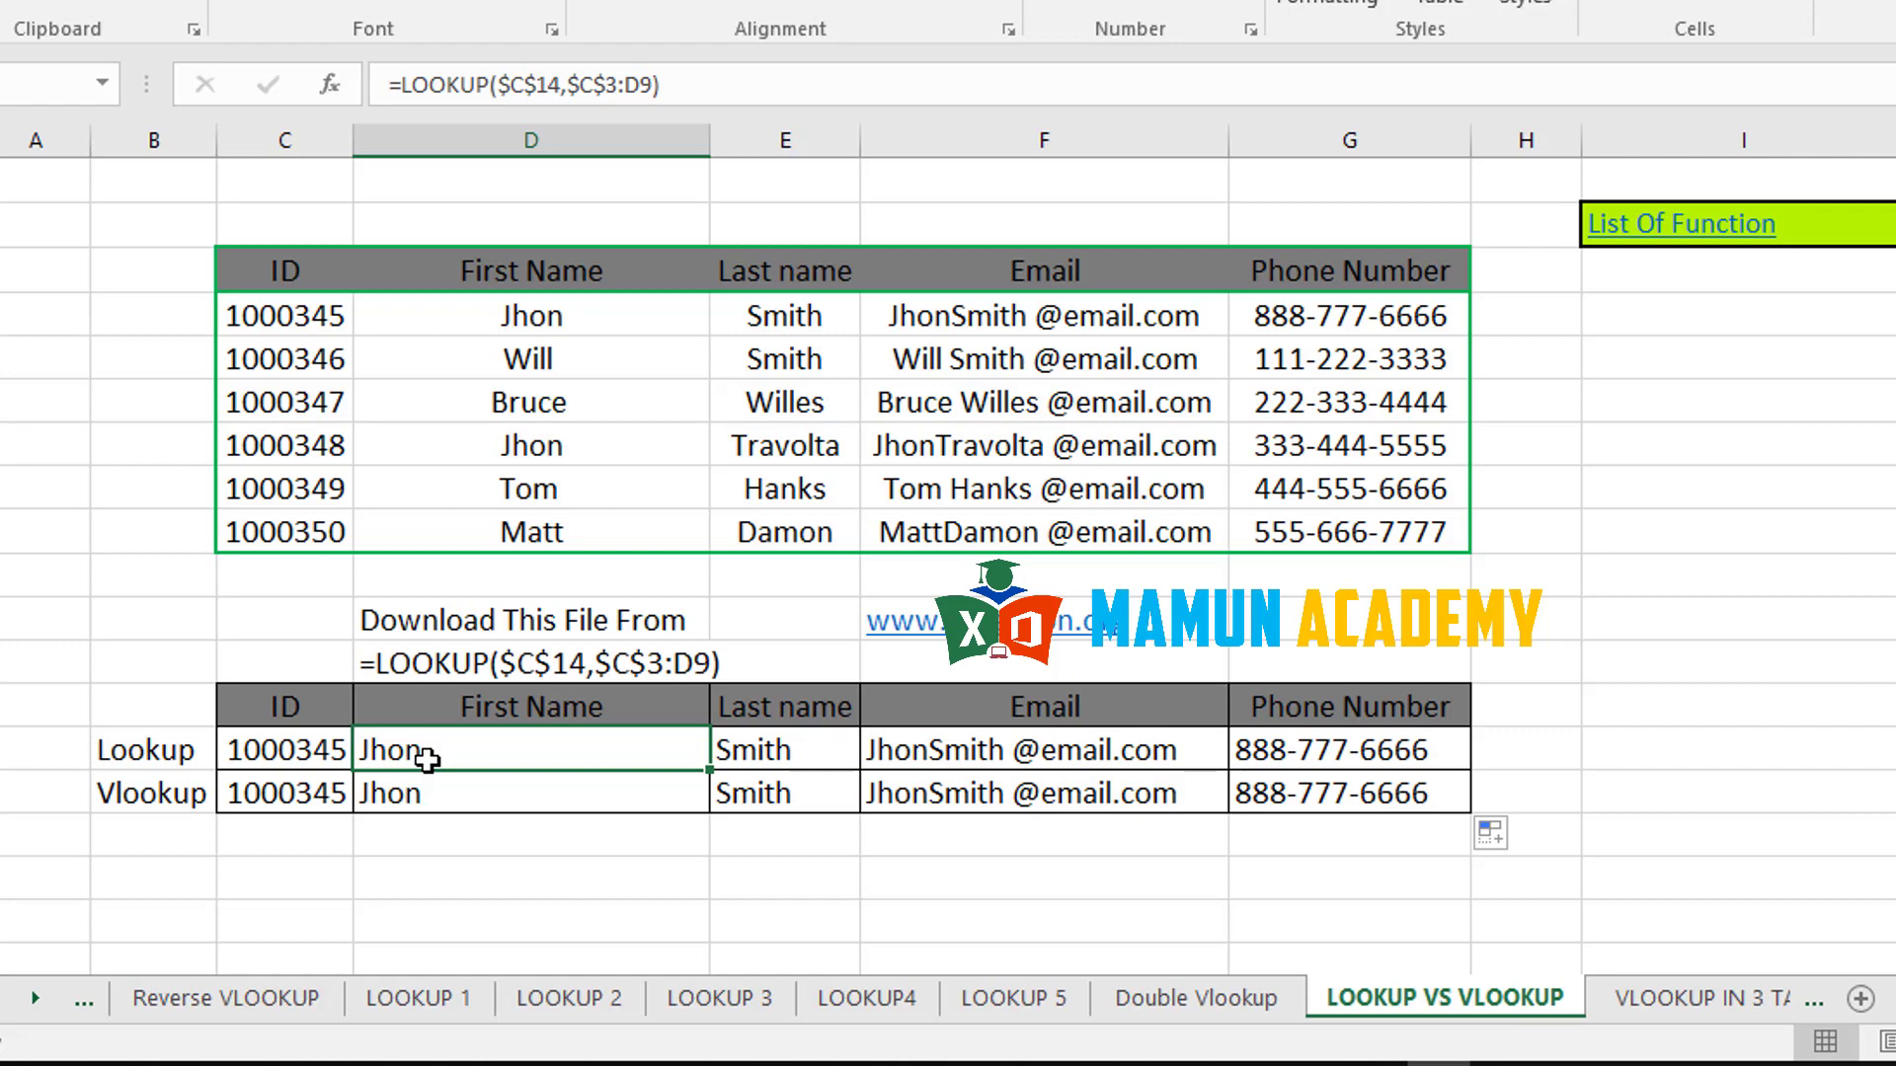
left_click_drag(1388, 739, 288, 762)
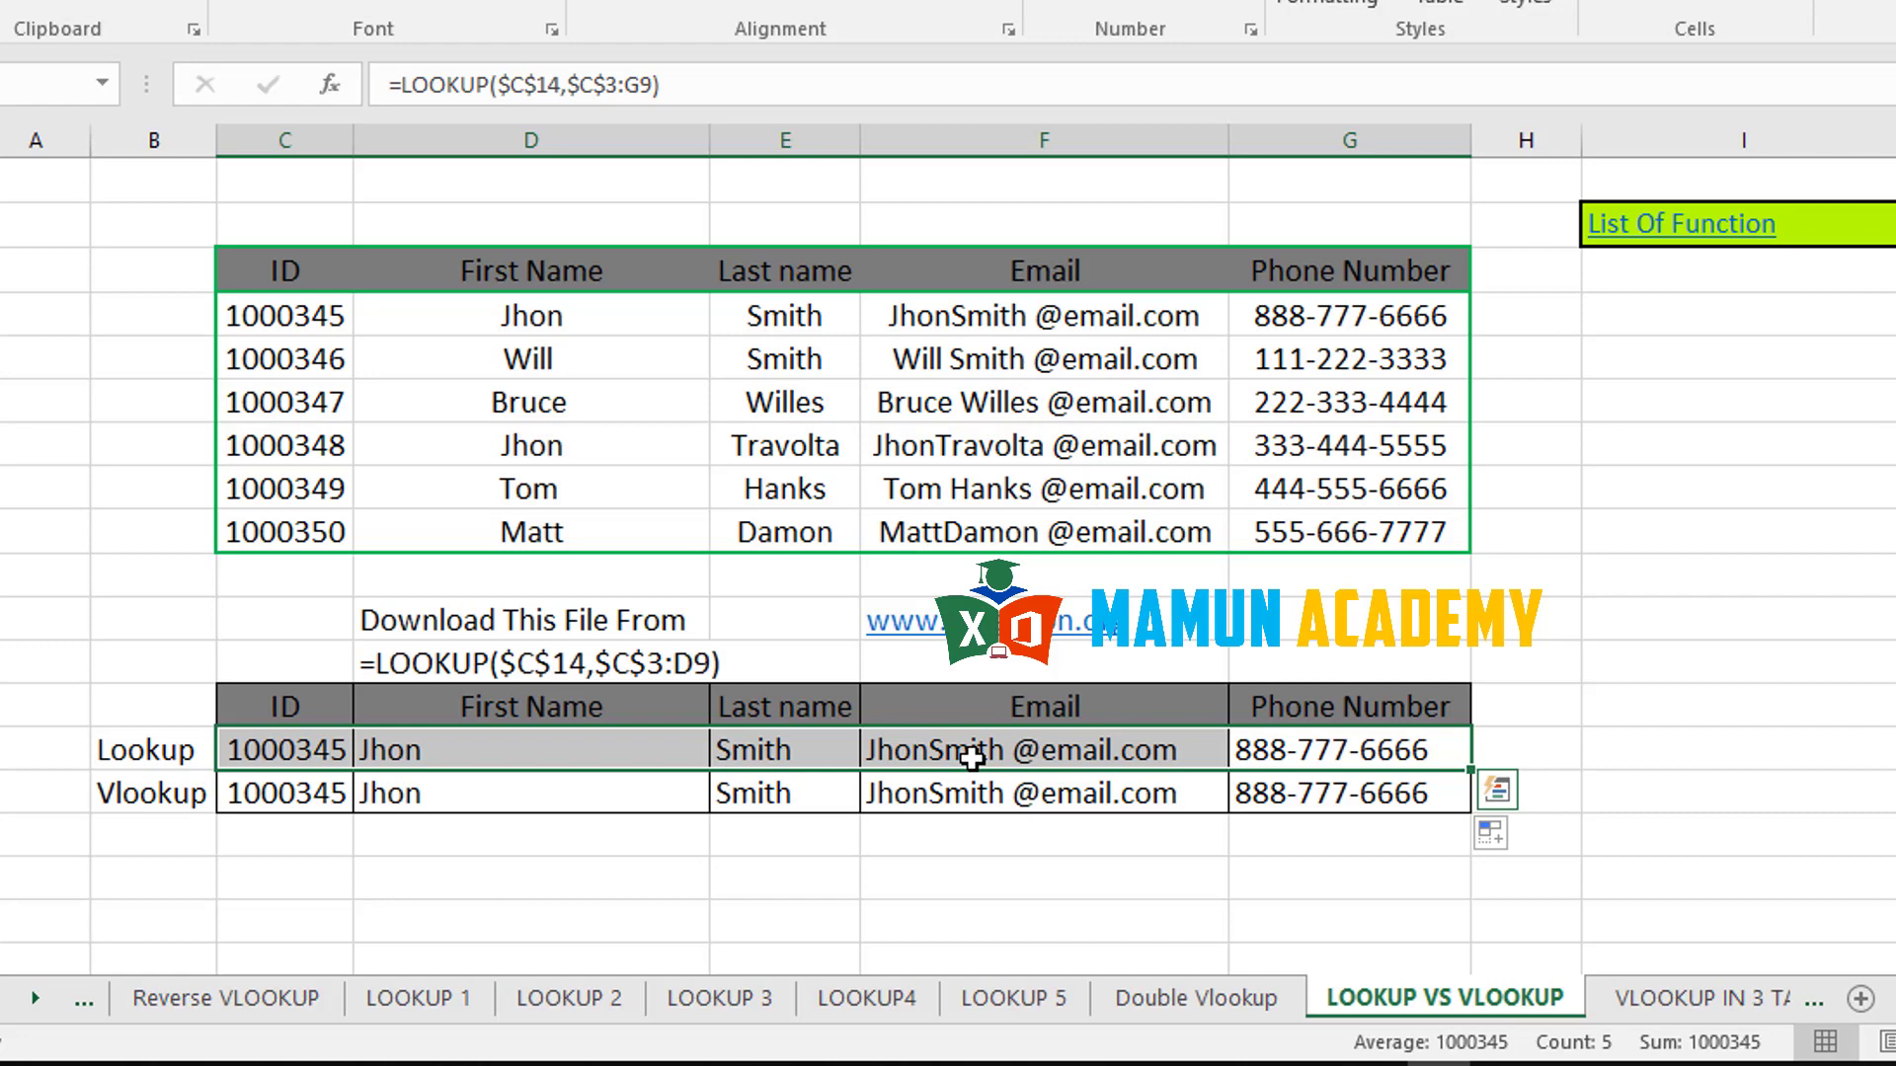
left_click_drag(424, 791, 1348, 780)
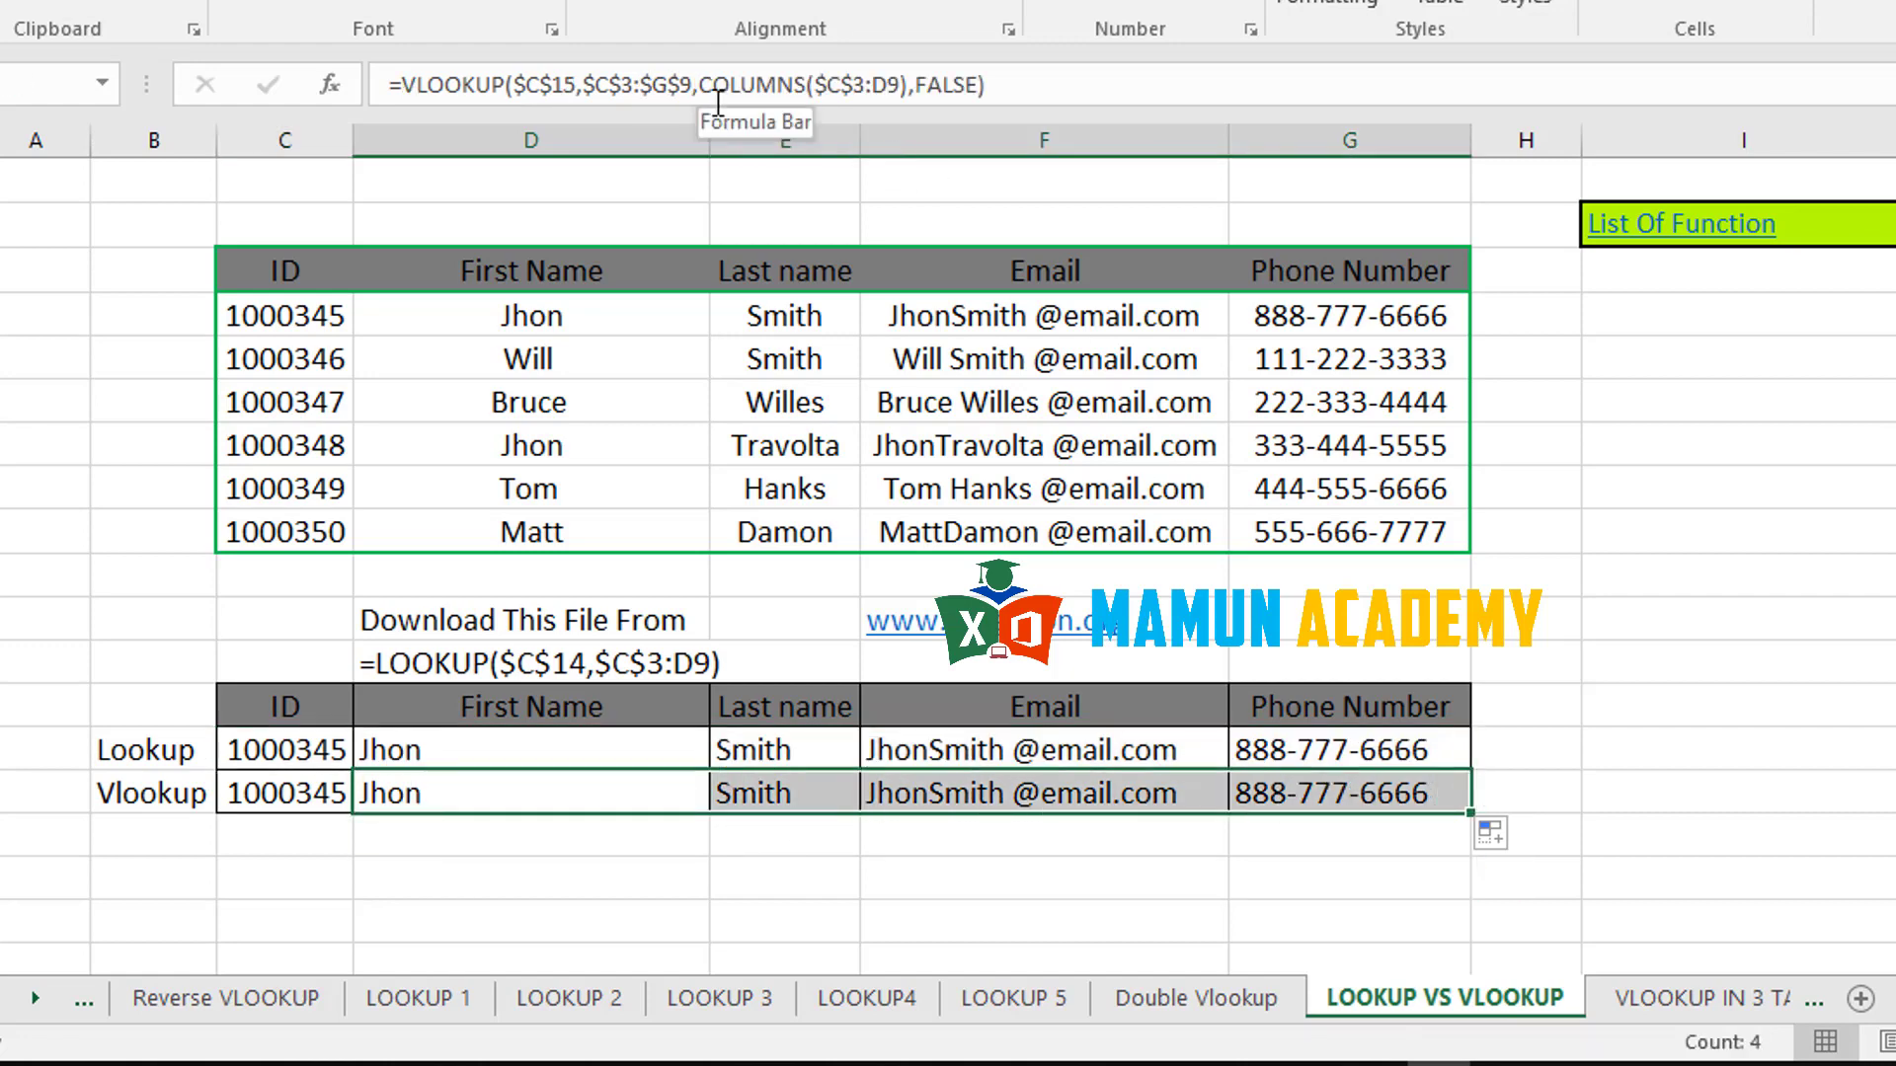
left_click(491, 750)
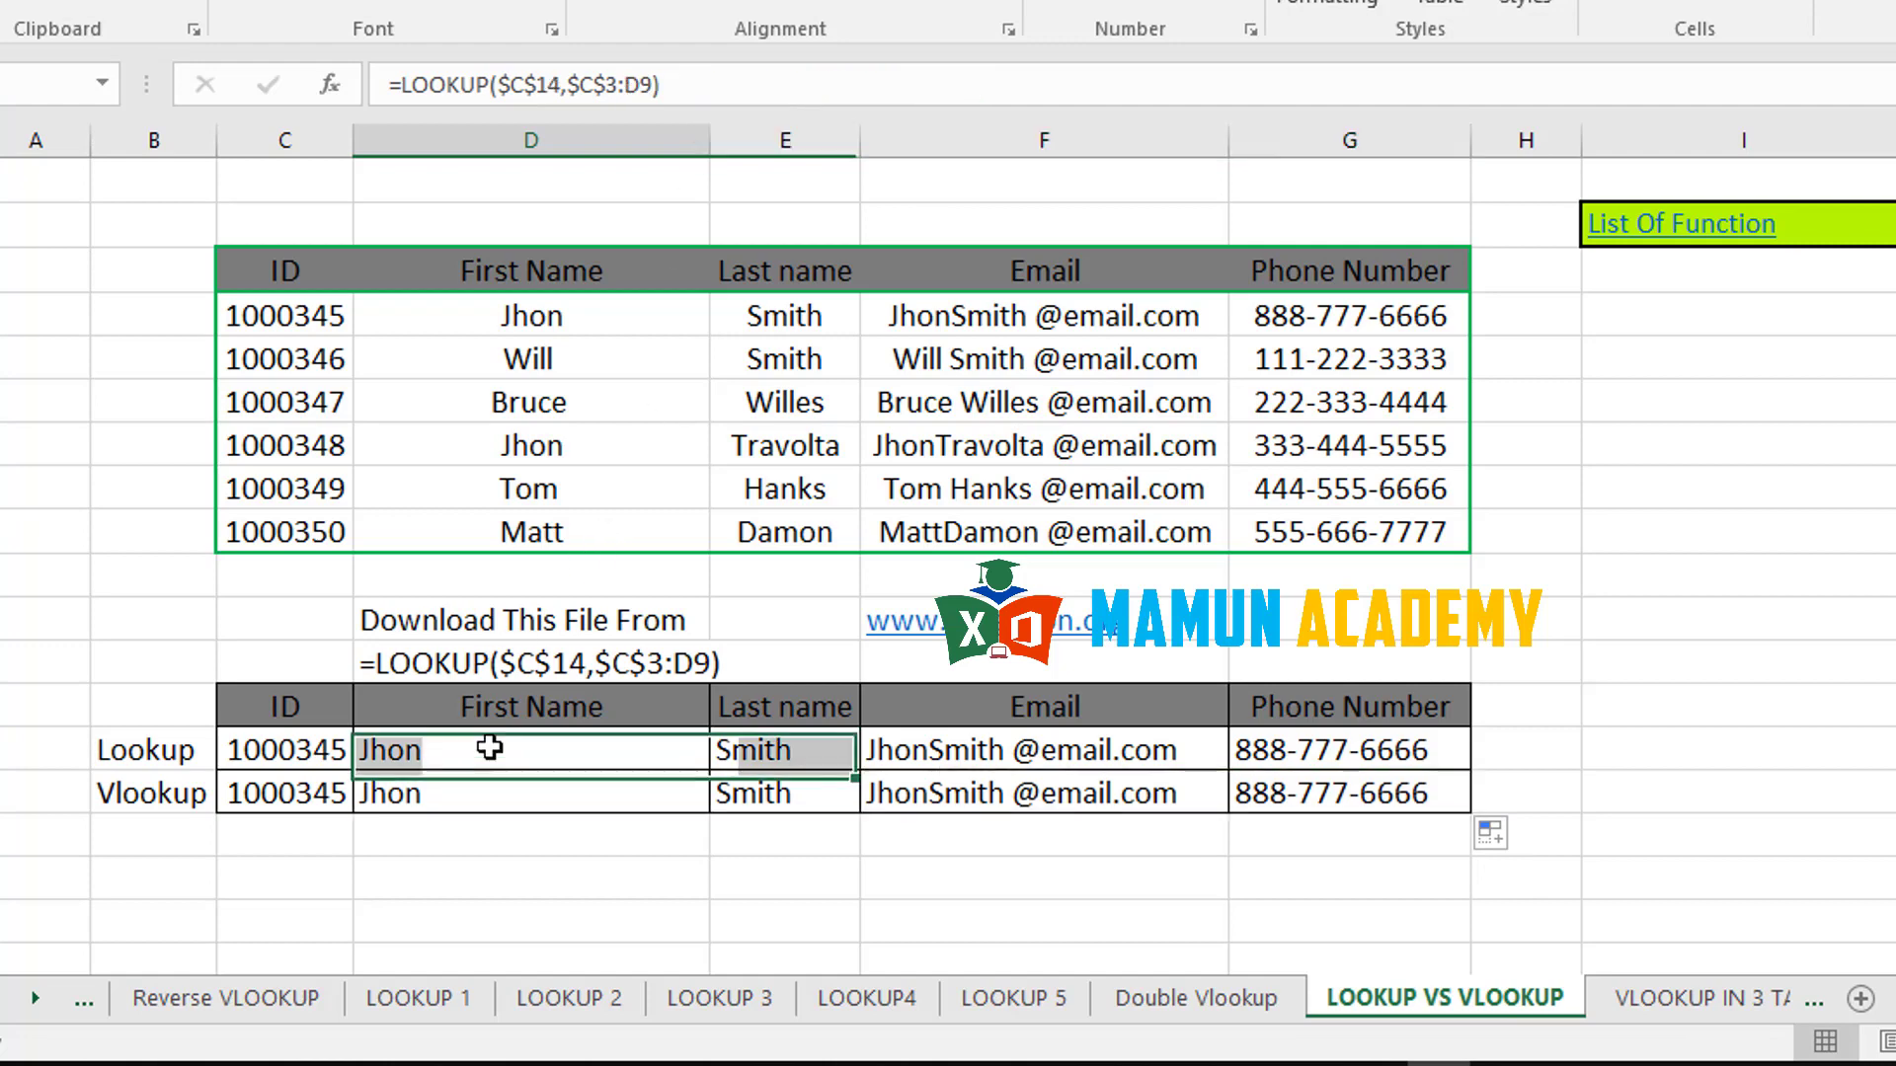
left_click(775, 750)
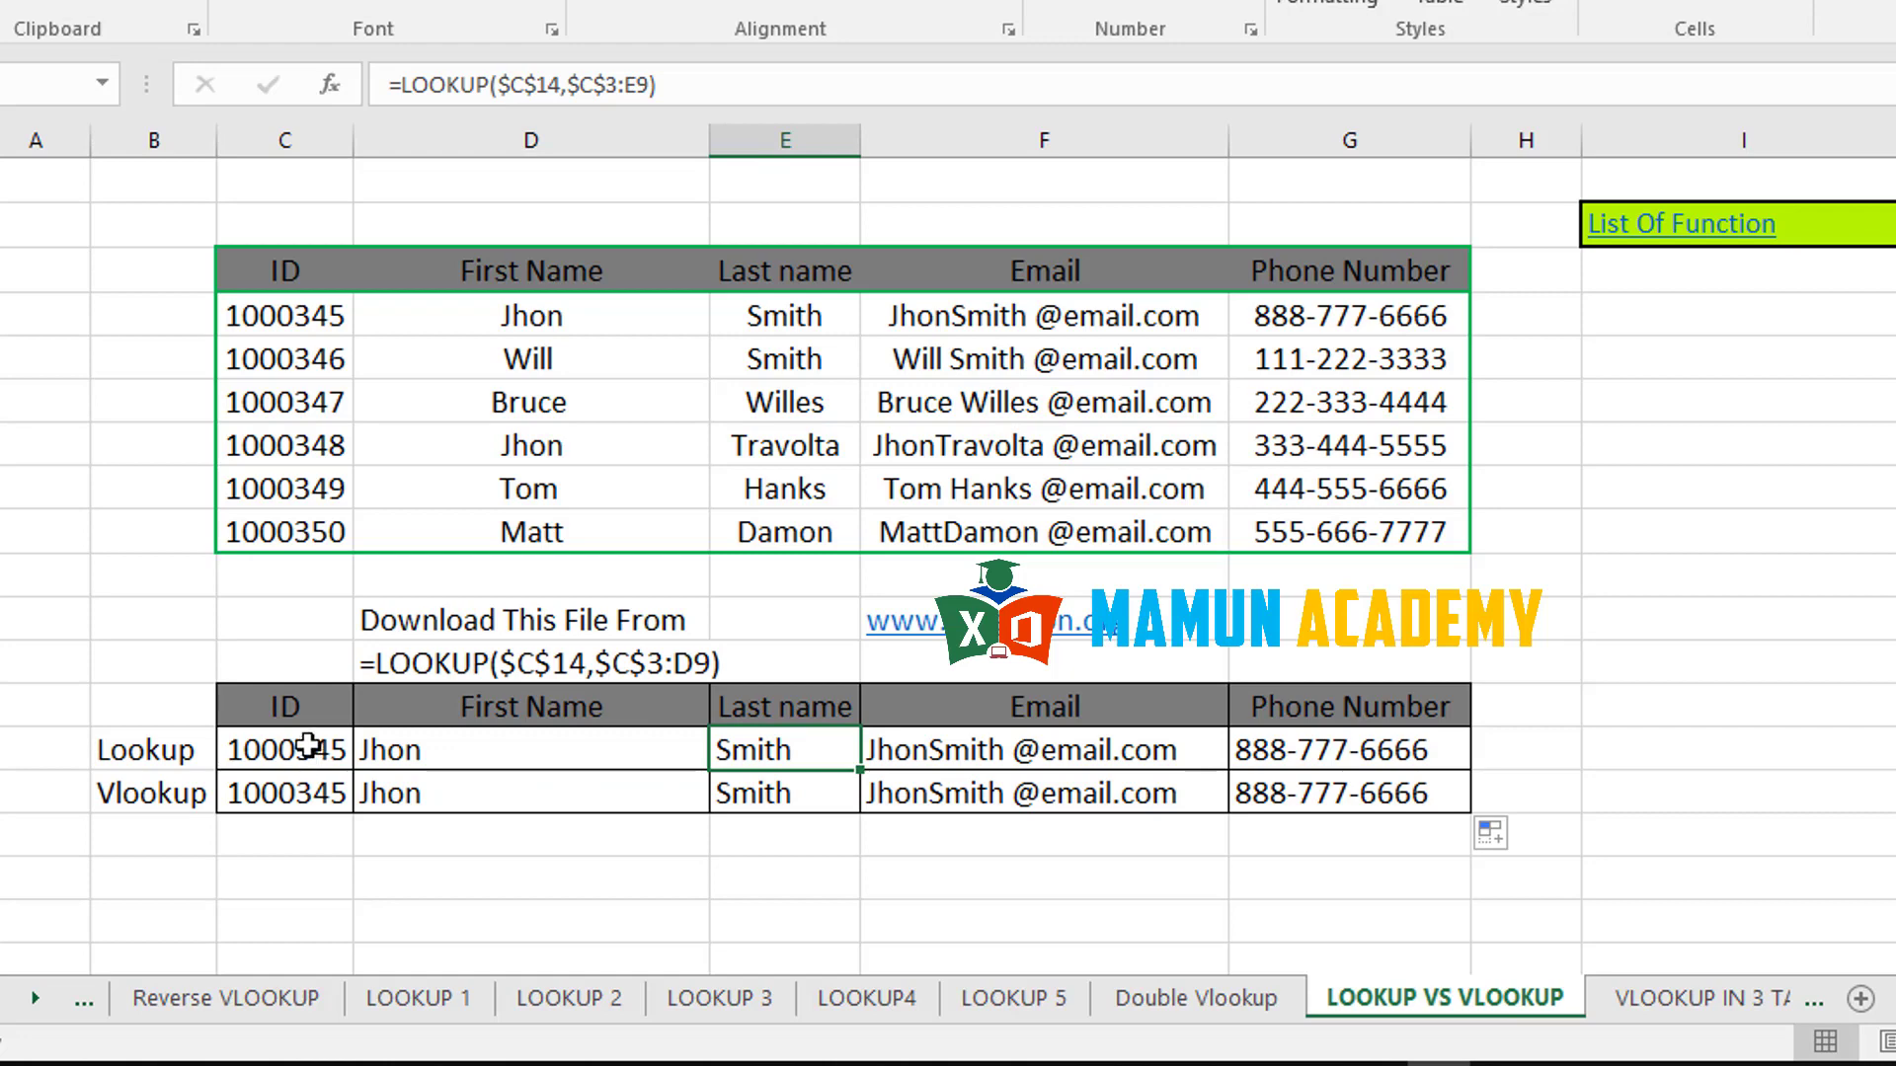
left_click_drag(271, 749, 1368, 730)
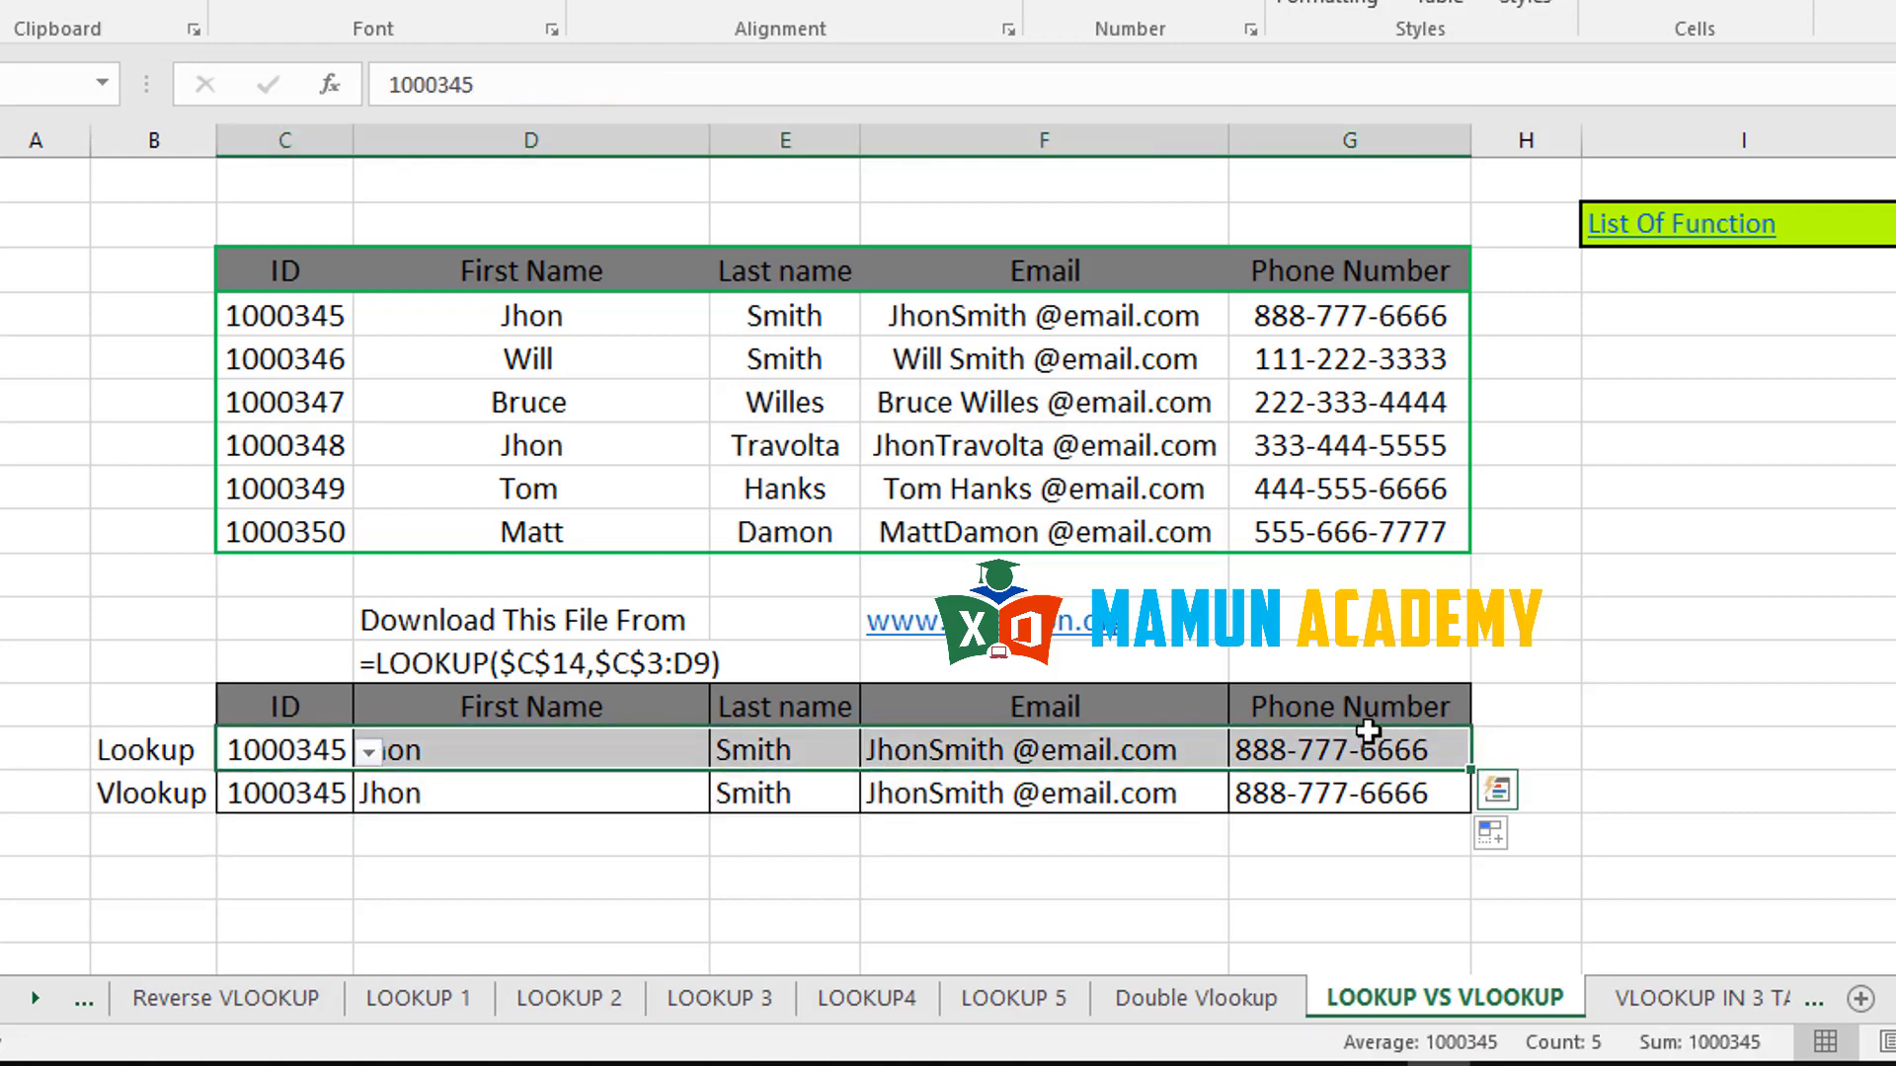